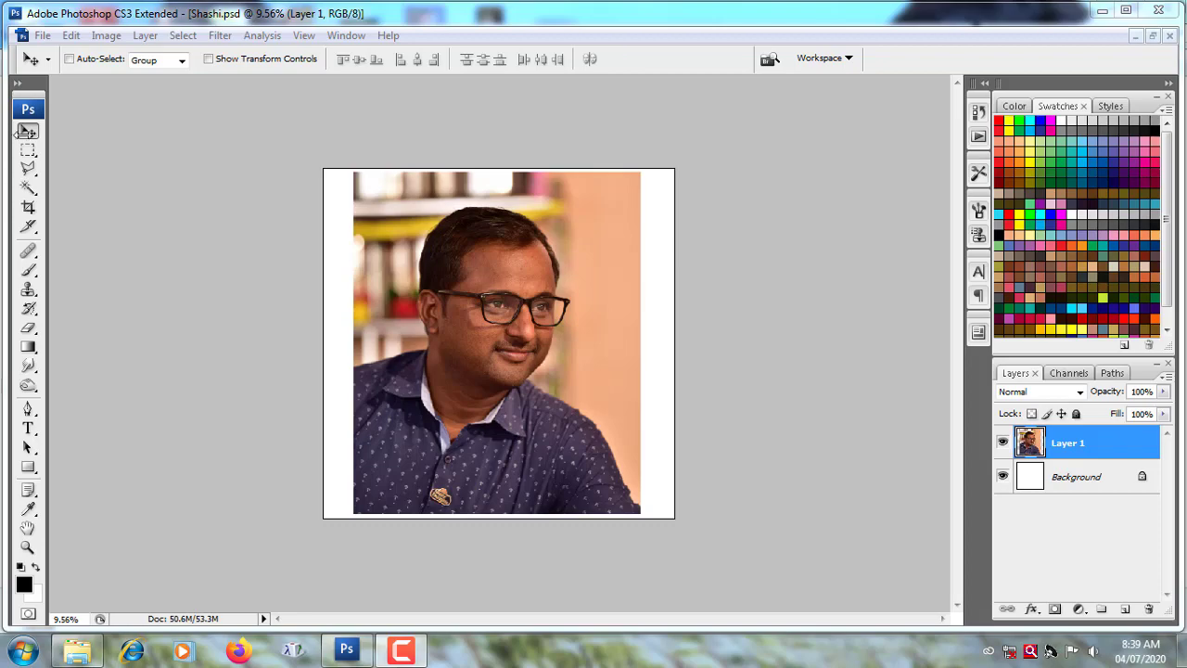
Step: Duplicate Layer 1 and apply Shadows/Highlights with Amount 19 to the copy
{"action": "scroll", "coordinate": [496, 464], "scroll_direction": "up", "scroll_amount": 5}
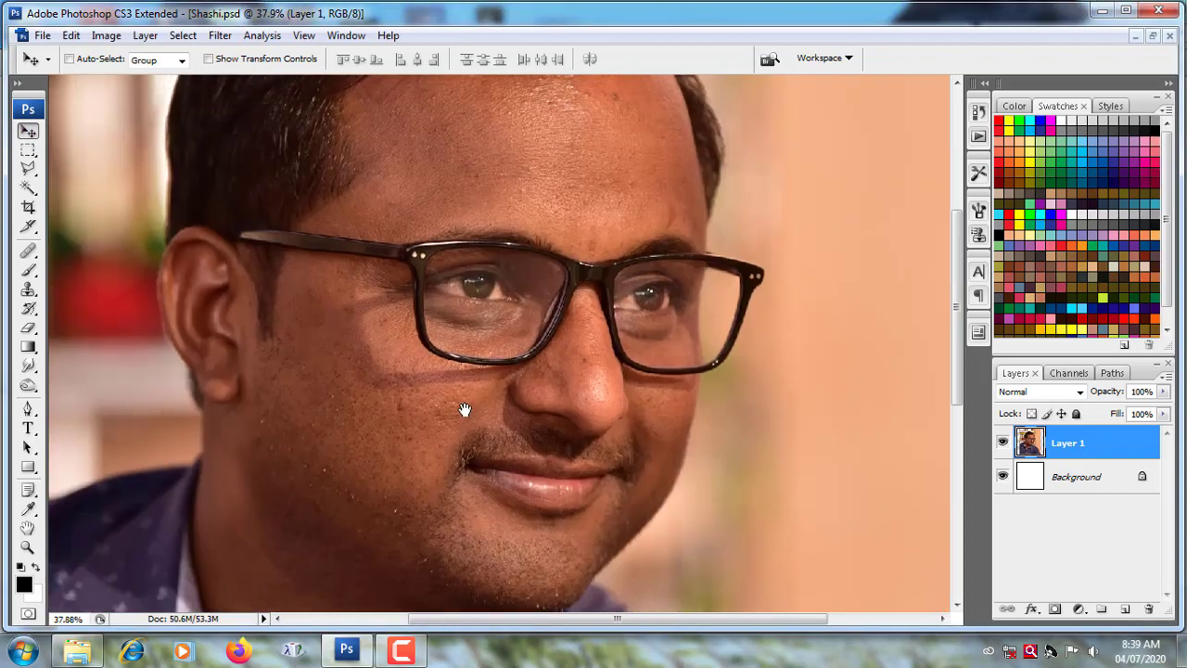
{"action": "scroll", "coordinate": [464, 410], "scroll_direction": "down", "scroll_amount": 5}
{"action": "scroll", "coordinate": [464, 439], "scroll_direction": "up", "scroll_amount": 2}
{"action": "key", "text": "ctrl+j"}
{"action": "left_click", "coordinate": [106, 35]}
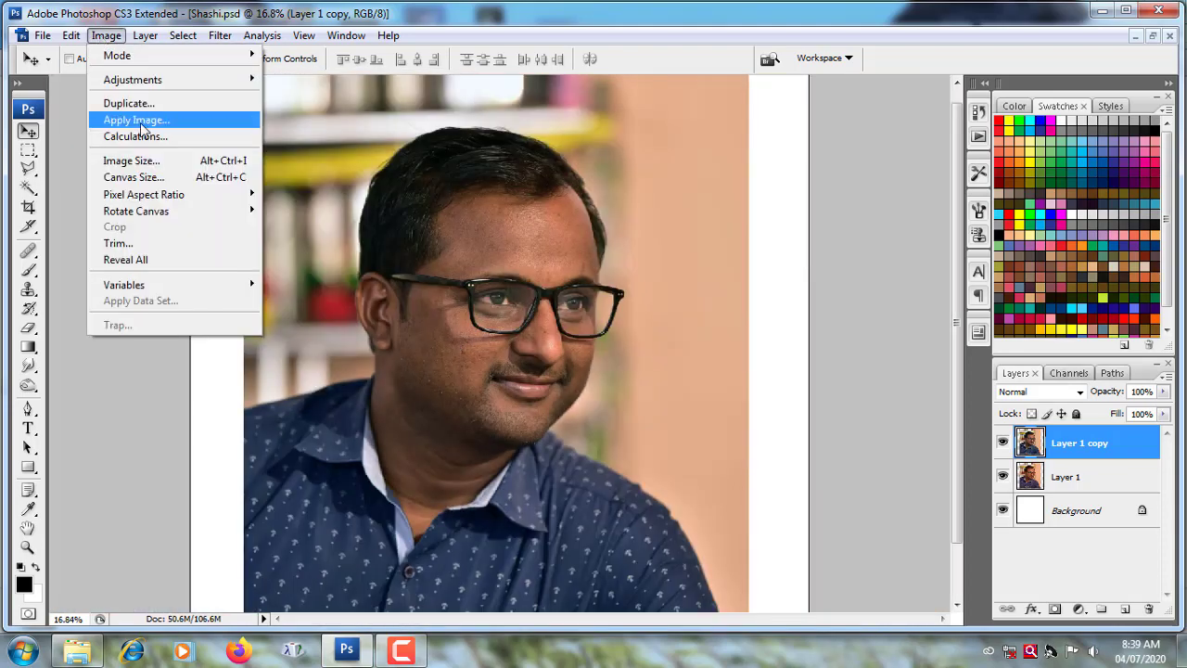
{"action": "left_click", "coordinate": [343, 346]}
{"action": "left_click_drag", "start_coordinate": [501, 156], "coordinate": [734, 147]}
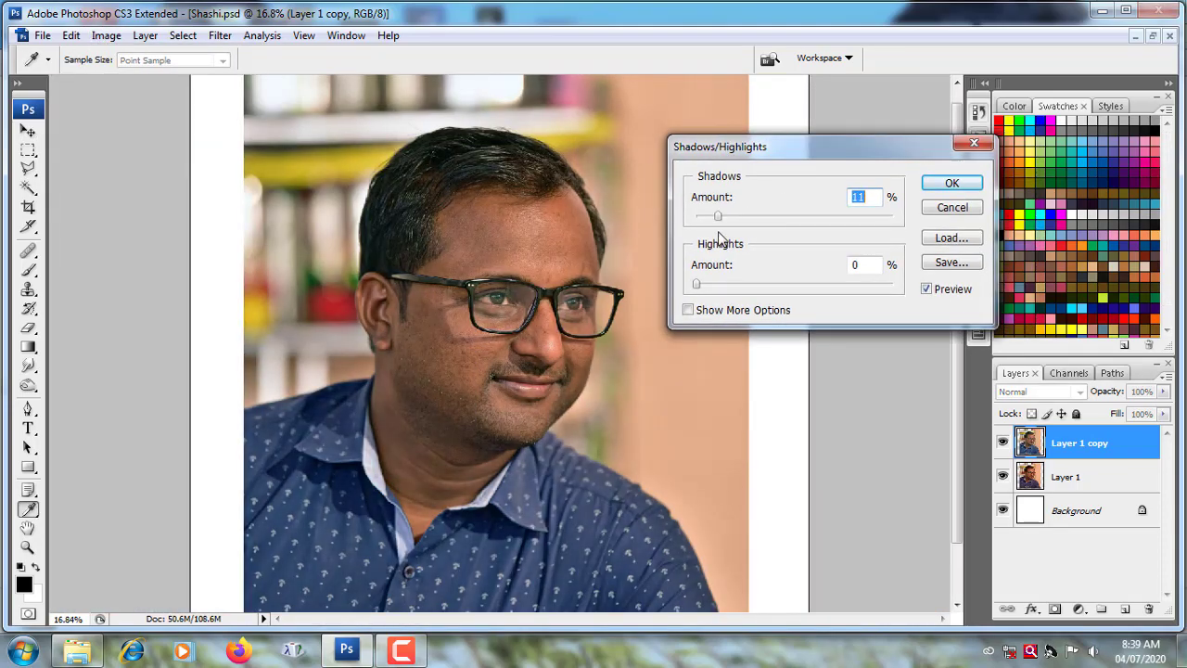
{"action": "left_click_drag", "start_coordinate": [719, 238], "coordinate": [737, 237]}
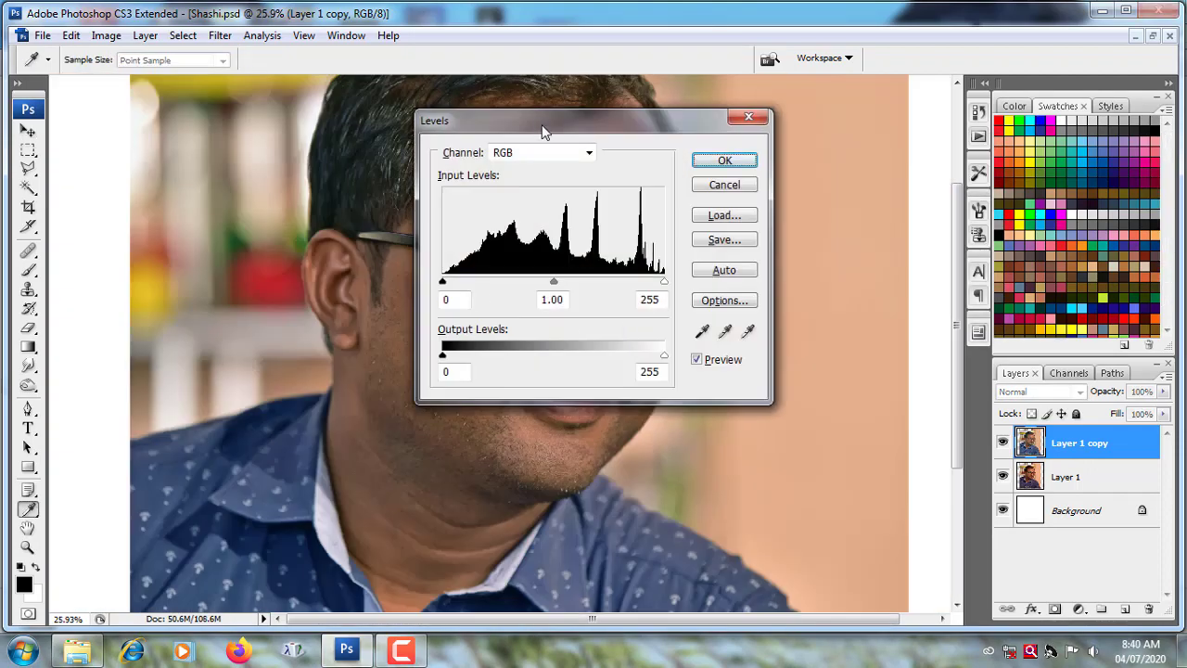
Step: Apply Levels with black input 7 and gamma 0.92
{"action": "left_click_drag", "start_coordinate": [543, 132], "coordinate": [829, 136]}
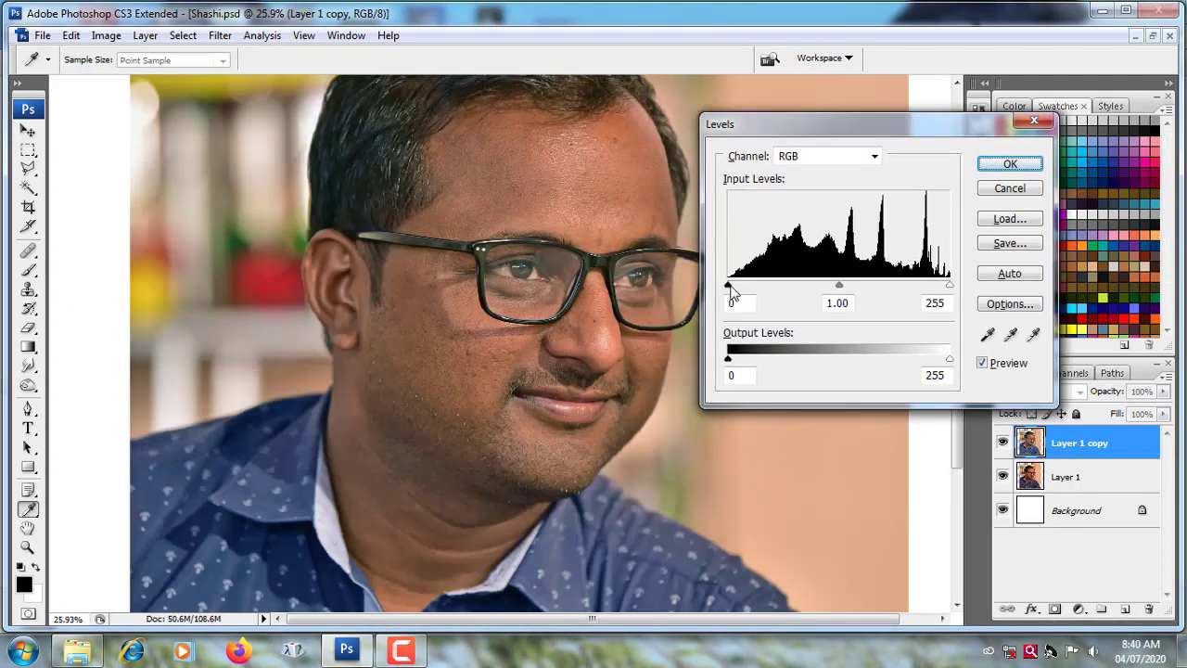
{"action": "left_click_drag", "start_coordinate": [728, 285], "coordinate": [733, 287]}
{"action": "left_click_drag", "start_coordinate": [845, 285], "coordinate": [853, 287]}
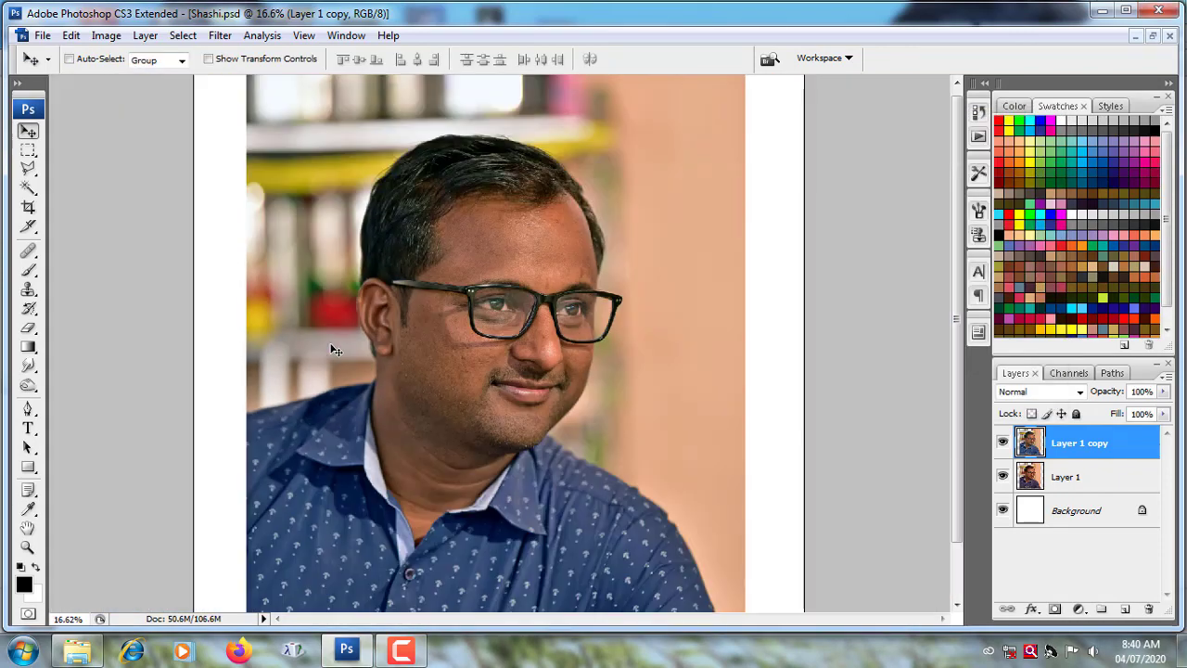
Step: With the Pen tool in full-screen mode, place anchors up the neck, ear and hairline
{"action": "scroll", "coordinate": [332, 350], "scroll_direction": "up", "scroll_amount": 2}
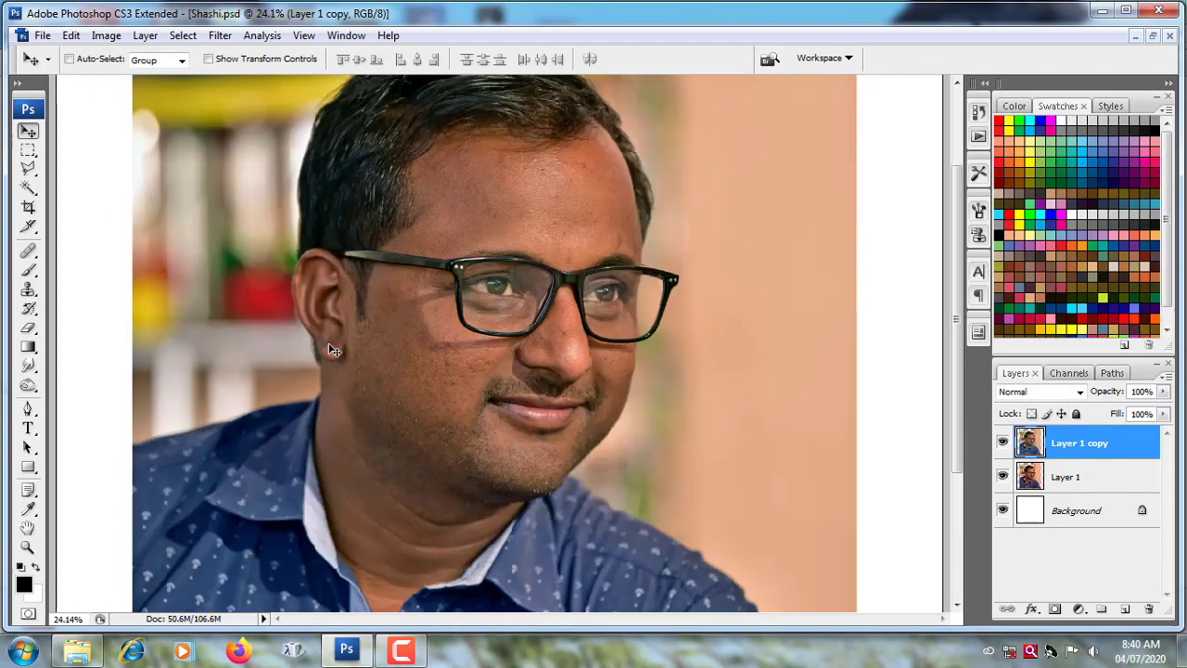
{"action": "key", "text": "p"}
{"action": "scroll", "coordinate": [343, 343], "scroll_direction": "down", "scroll_amount": 3}
{"action": "key", "text": "f"}
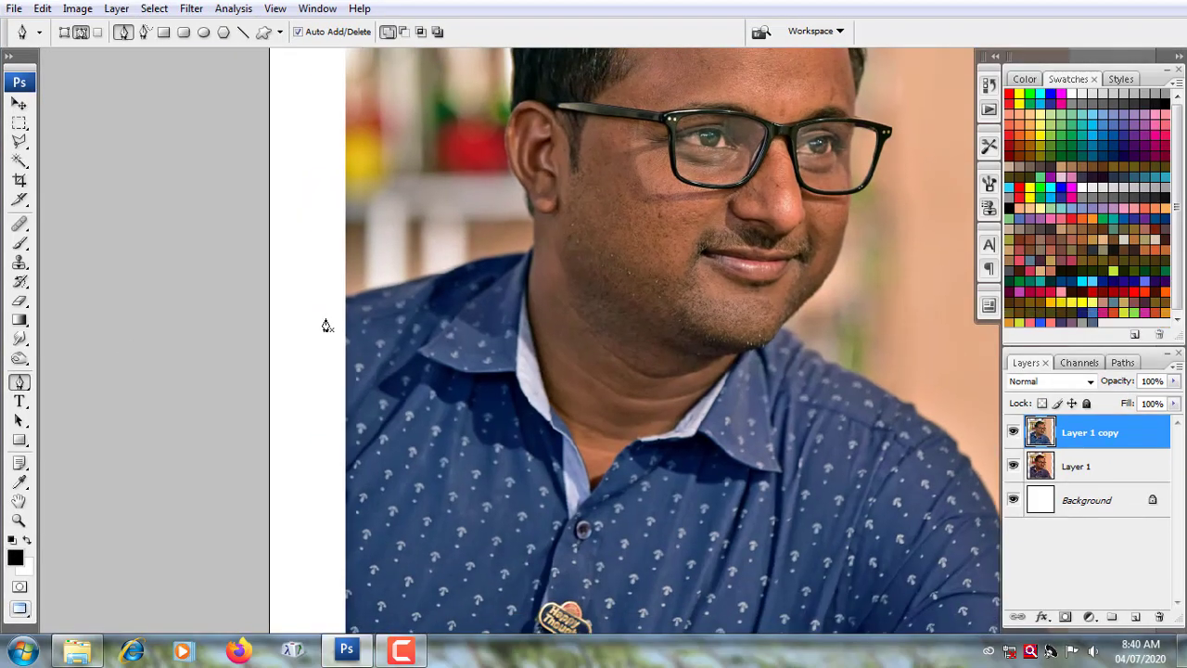
{"action": "scroll", "coordinate": [375, 292], "scroll_direction": "up", "scroll_amount": 2}
{"action": "scroll", "coordinate": [607, 247], "scroll_direction": "up", "scroll_amount": 2}
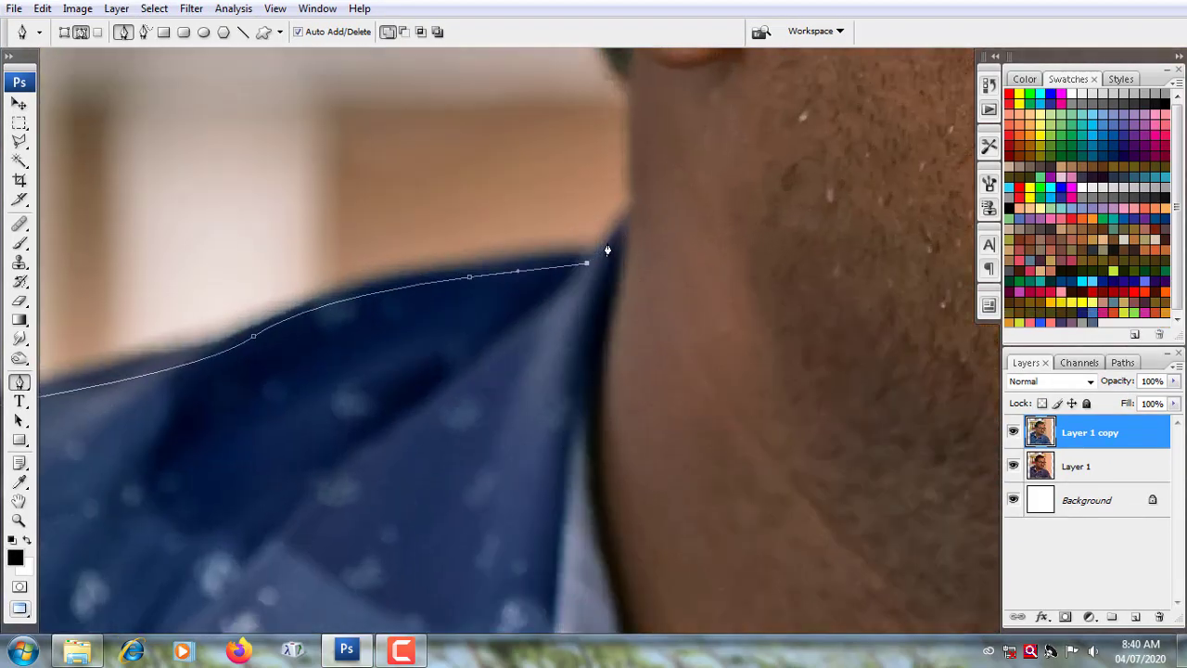
{"action": "scroll", "coordinate": [604, 355], "scroll_direction": "down", "scroll_amount": 2}
{"action": "left_click", "coordinate": [604, 355]}
{"action": "scroll", "coordinate": [593, 442], "scroll_direction": "up", "scroll_amount": 2}
{"action": "left_click", "coordinate": [558, 337]}
{"action": "scroll", "coordinate": [531, 328], "scroll_direction": "up", "scroll_amount": 2}
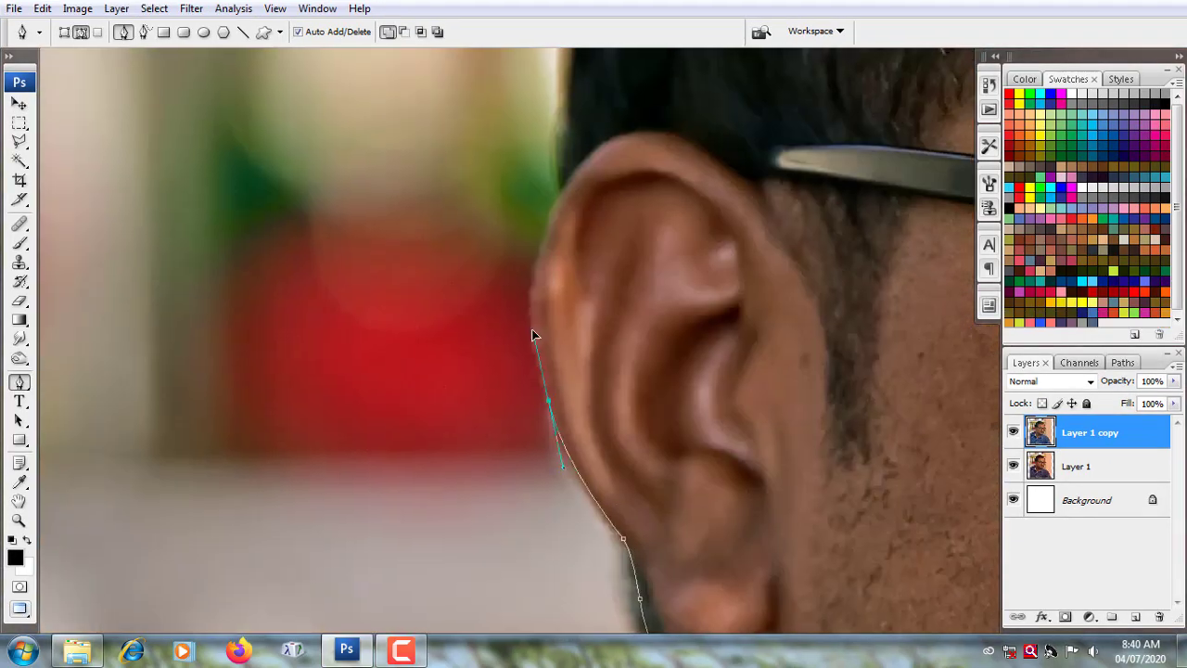
{"action": "scroll", "coordinate": [562, 360], "scroll_direction": "up", "scroll_amount": 2}
{"action": "scroll", "coordinate": [424, 172], "scroll_direction": "up", "scroll_amount": 2}
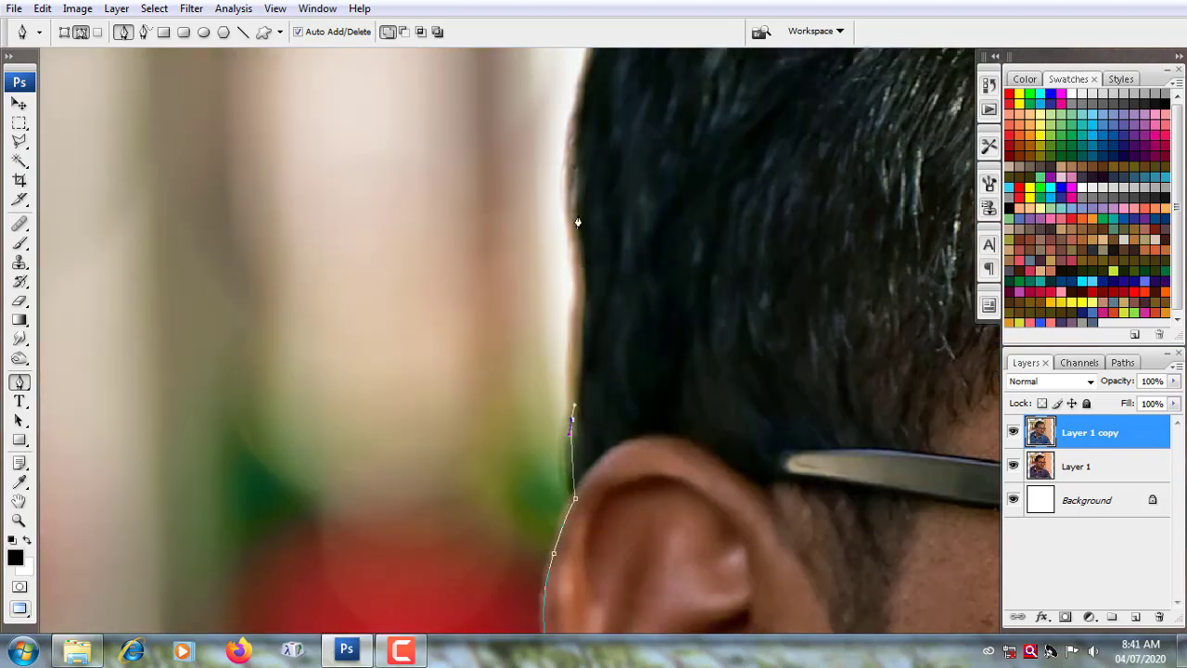
{"action": "scroll", "coordinate": [578, 223], "scroll_direction": "up", "scroll_amount": 3}
{"action": "left_click", "coordinate": [530, 256]}
{"action": "scroll", "coordinate": [529, 257], "scroll_direction": "up", "scroll_amount": 2}
{"action": "left_click", "coordinate": [588, 138]}
Step: Continue the path down the head's right side and around the glasses frame
{"action": "scroll", "coordinate": [276, 141], "scroll_direction": "left", "scroll_amount": 3}
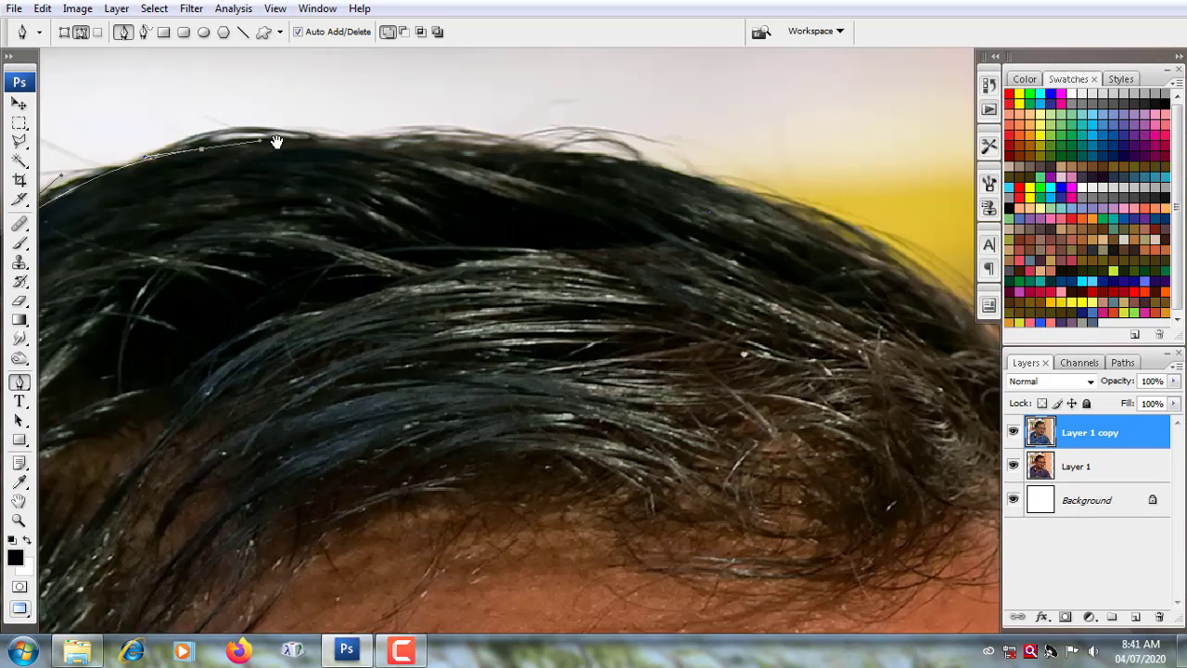
{"action": "scroll", "coordinate": [277, 141], "scroll_direction": "right", "scroll_amount": 5}
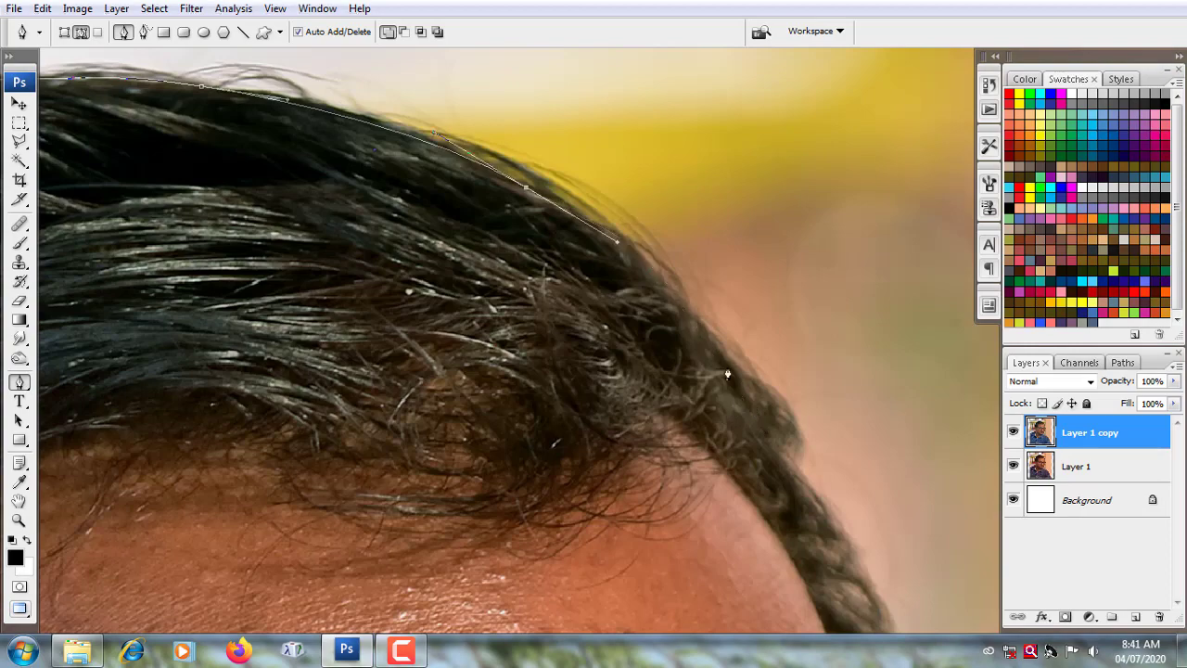
{"action": "scroll", "coordinate": [727, 373], "scroll_direction": "down", "scroll_amount": 5}
{"action": "left_click", "coordinate": [816, 313]}
{"action": "scroll", "coordinate": [816, 313], "scroll_direction": "down", "scroll_amount": 3}
{"action": "left_click", "coordinate": [802, 380]}
{"action": "scroll", "coordinate": [751, 326], "scroll_direction": "down", "scroll_amount": 2}
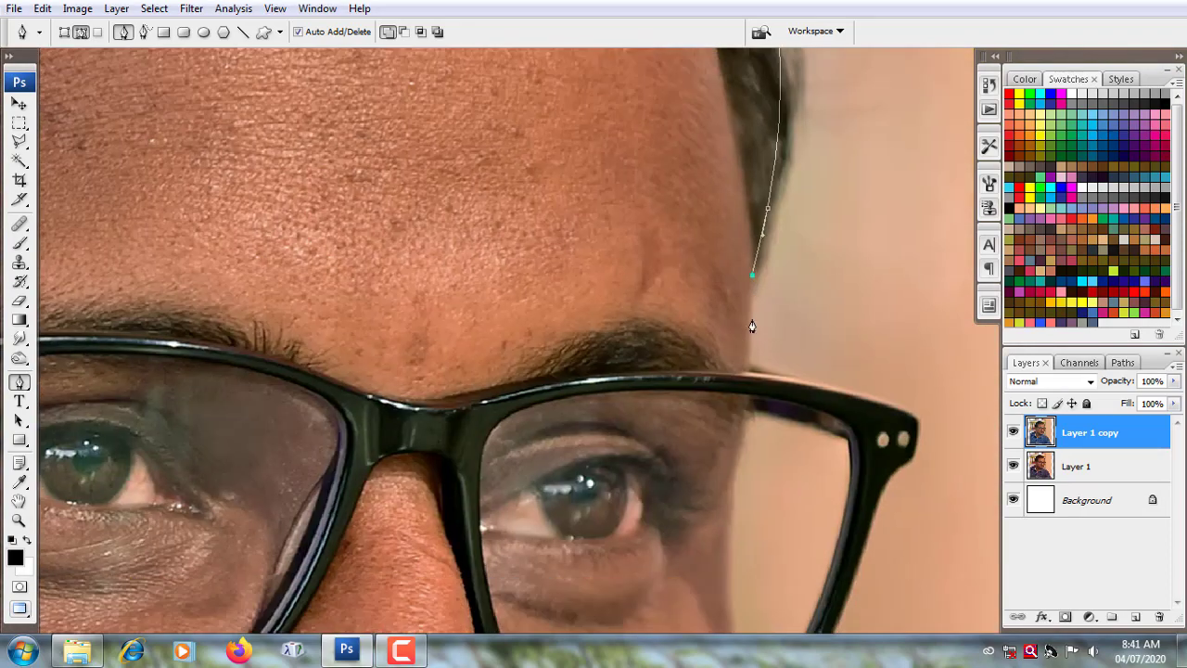
{"action": "left_click", "coordinate": [747, 375]}
{"action": "scroll", "coordinate": [797, 318], "scroll_direction": "up", "scroll_amount": 2}
{"action": "left_click", "coordinate": [896, 449]}
{"action": "scroll", "coordinate": [896, 449], "scroll_direction": "down", "scroll_amount": 3}
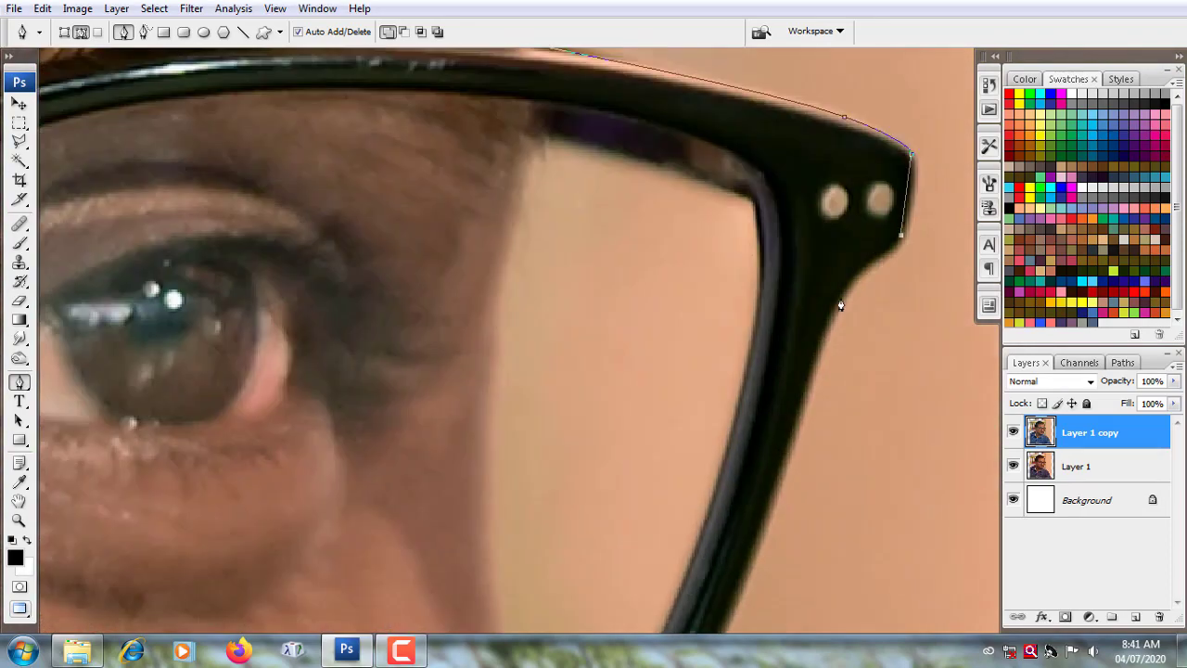
{"action": "left_click", "coordinate": [834, 307]}
{"action": "scroll", "coordinate": [786, 329], "scroll_direction": "down", "scroll_amount": 3}
{"action": "left_click", "coordinate": [718, 454]}
{"action": "scroll", "coordinate": [718, 454], "scroll_direction": "down", "scroll_amount": 3}
{"action": "scroll", "coordinate": [712, 393], "scroll_direction": "left", "scroll_amount": 2}
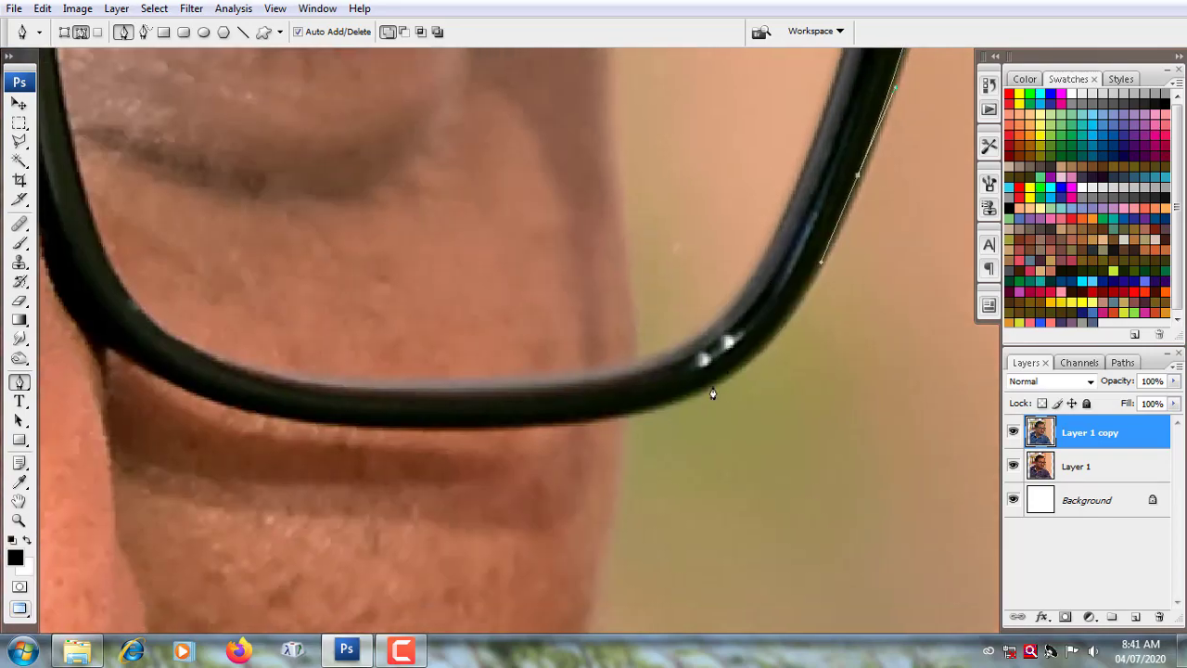
Step: Extend the path down the face edge and cheek to the chin
{"action": "left_click", "coordinate": [634, 417]}
{"action": "scroll", "coordinate": [636, 251], "scroll_direction": "down", "scroll_amount": 3}
{"action": "scroll", "coordinate": [612, 371], "scroll_direction": "down", "scroll_amount": 1}
{"action": "left_click", "coordinate": [595, 448]}
{"action": "scroll", "coordinate": [557, 464], "scroll_direction": "down", "scroll_amount": 4}
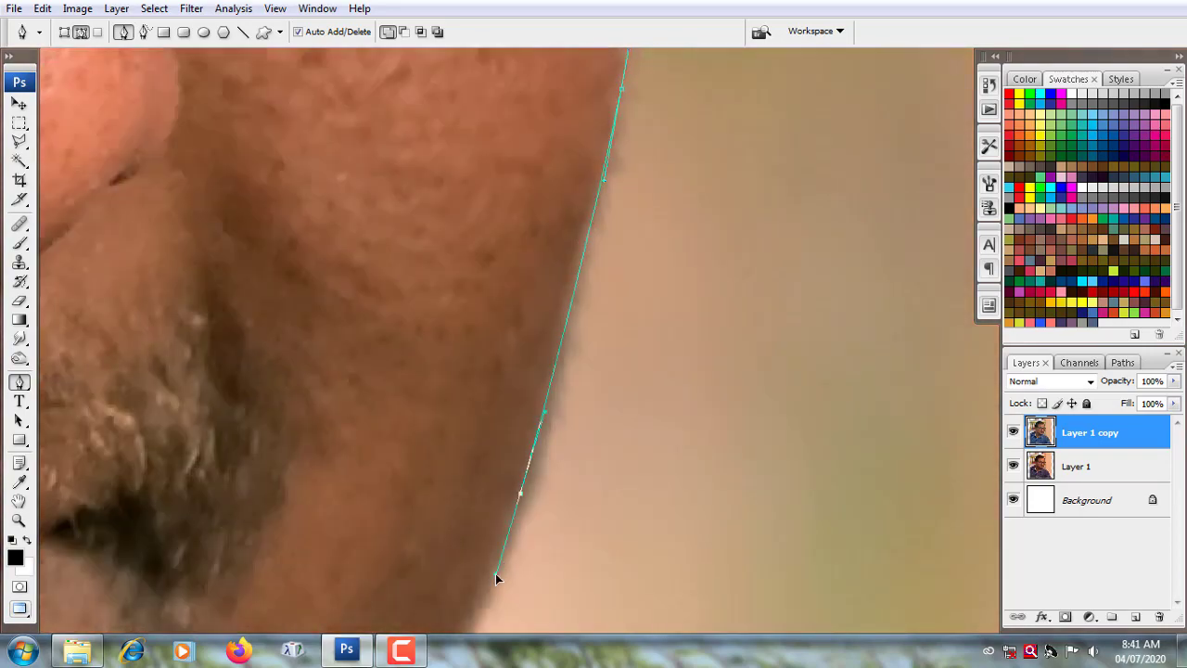
{"action": "scroll", "coordinate": [495, 575], "scroll_direction": "down", "scroll_amount": 4}
{"action": "scroll", "coordinate": [520, 417], "scroll_direction": "left", "scroll_amount": 1}
{"action": "scroll", "coordinate": [493, 331], "scroll_direction": "down", "scroll_amount": 2}
{"action": "scroll", "coordinate": [492, 331], "scroll_direction": "left", "scroll_amount": 2}
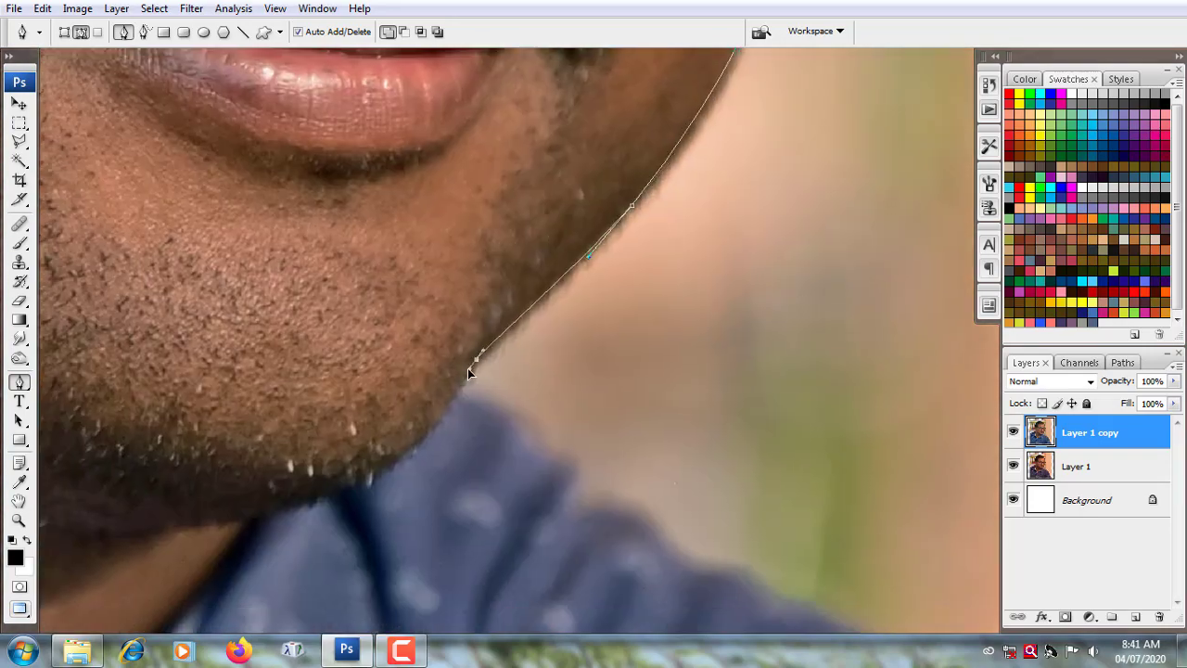
{"action": "left_click", "coordinate": [467, 369]}
{"action": "scroll", "coordinate": [455, 315], "scroll_direction": "down", "scroll_amount": 2}
{"action": "scroll", "coordinate": [445, 278], "scroll_direction": "right", "scroll_amount": 1}
Step: Carry the path along the shoulder and down the shirt edge to the image bottom
{"action": "scroll", "coordinate": [509, 337], "scroll_direction": "down", "scroll_amount": 2}
{"action": "scroll", "coordinate": [599, 324], "scroll_direction": "down", "scroll_amount": 2}
{"action": "left_click", "coordinate": [715, 278]}
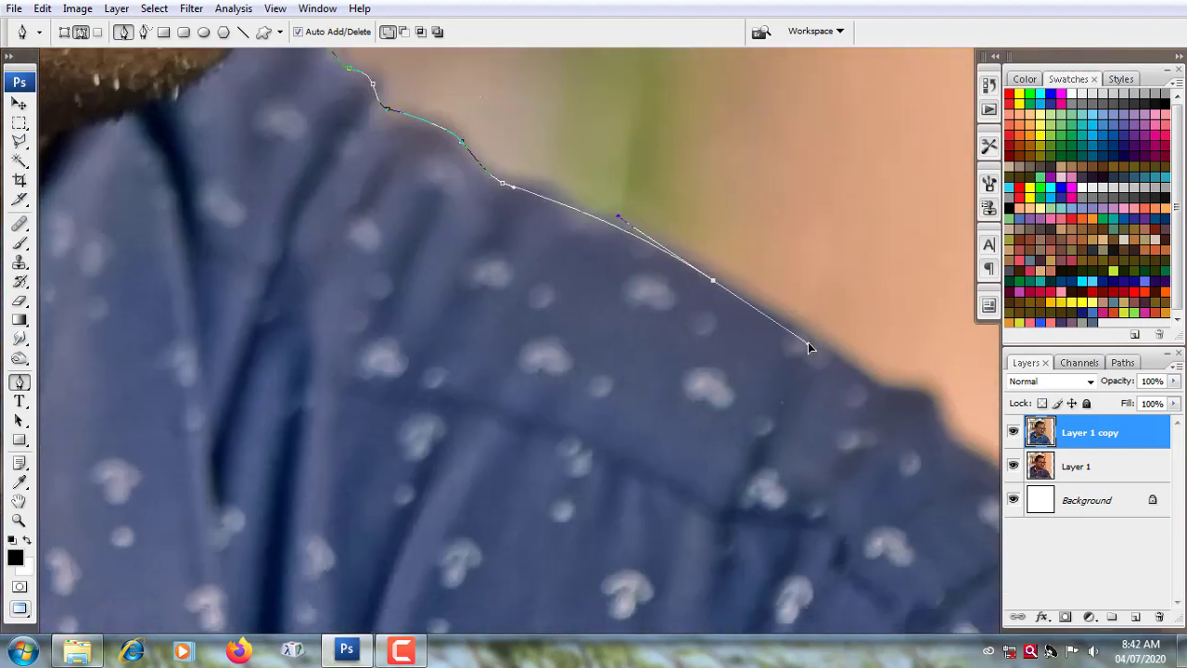
{"action": "scroll", "coordinate": [808, 344], "scroll_direction": "down", "scroll_amount": 2}
{"action": "left_click", "coordinate": [676, 233]}
{"action": "scroll", "coordinate": [708, 252], "scroll_direction": "down", "scroll_amount": 2}
{"action": "left_click", "coordinate": [751, 238]}
{"action": "scroll", "coordinate": [751, 237], "scroll_direction": "down", "scroll_amount": 2}
{"action": "scroll", "coordinate": [788, 195], "scroll_direction": "down", "scroll_amount": 2}
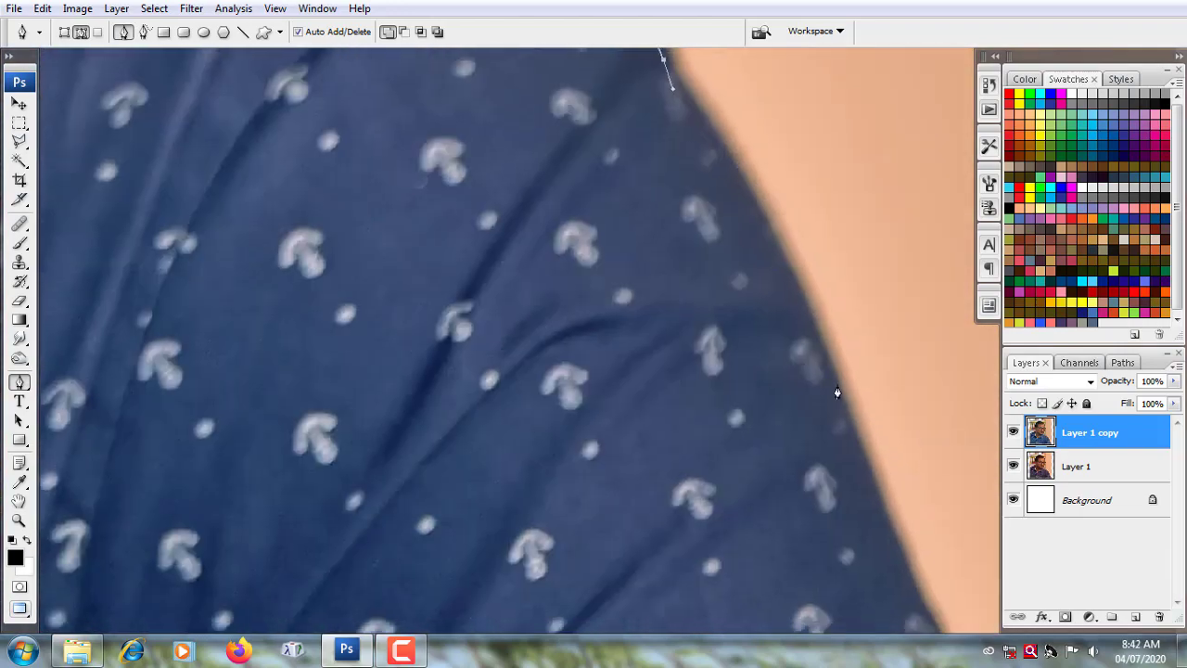
{"action": "left_click", "coordinate": [838, 392]}
{"action": "scroll", "coordinate": [837, 392], "scroll_direction": "down", "scroll_amount": 2}
{"action": "scroll", "coordinate": [803, 344], "scroll_direction": "down", "scroll_amount": 2}
{"action": "left_click", "coordinate": [819, 362]}
{"action": "left_click_drag", "start_coordinate": [814, 418], "coordinate": [823, 446]}
{"action": "scroll", "coordinate": [794, 292], "scroll_direction": "down", "scroll_amount": 2}
{"action": "scroll", "coordinate": [794, 292], "scroll_direction": "right", "scroll_amount": 1}
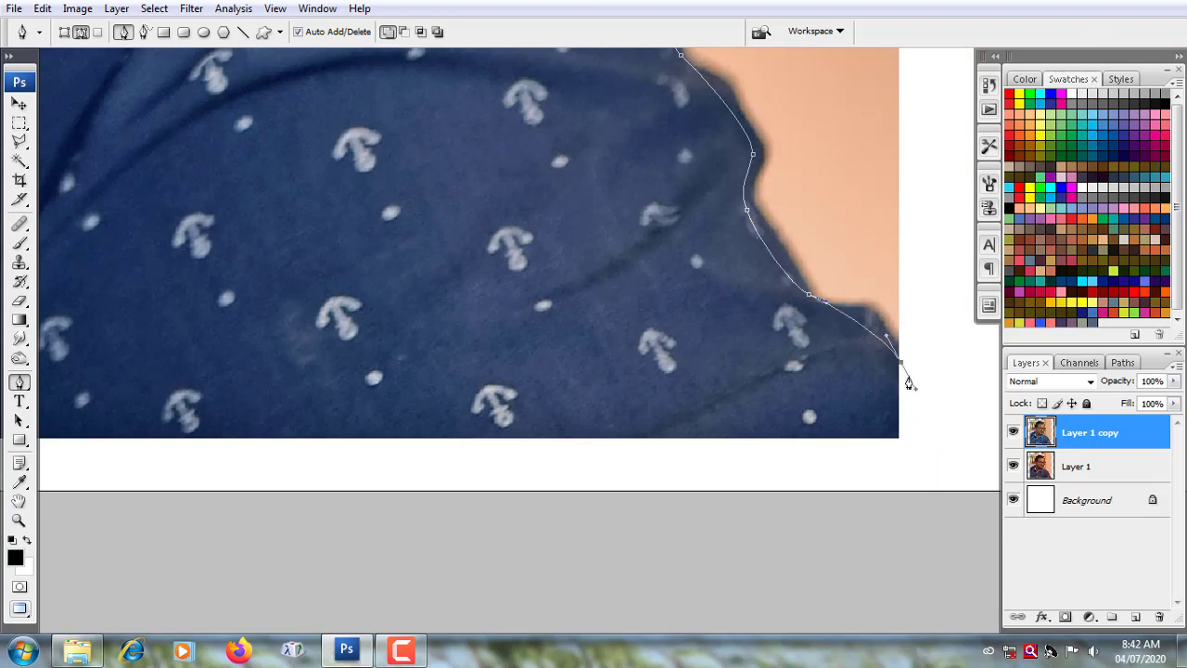
Step: Close the path around the figure and turn it into a selection with 2-pixel feather
{"action": "key", "text": "ctrl+minus"}
{"action": "key", "text": "ctrl+minus"}
{"action": "key", "text": "ctrl+minus"}
{"action": "left_click", "coordinate": [787, 562]}
{"action": "left_click", "coordinate": [426, 389]}
{"action": "right_click", "coordinate": [430, 265]}
{"action": "left_click", "coordinate": [498, 353]}
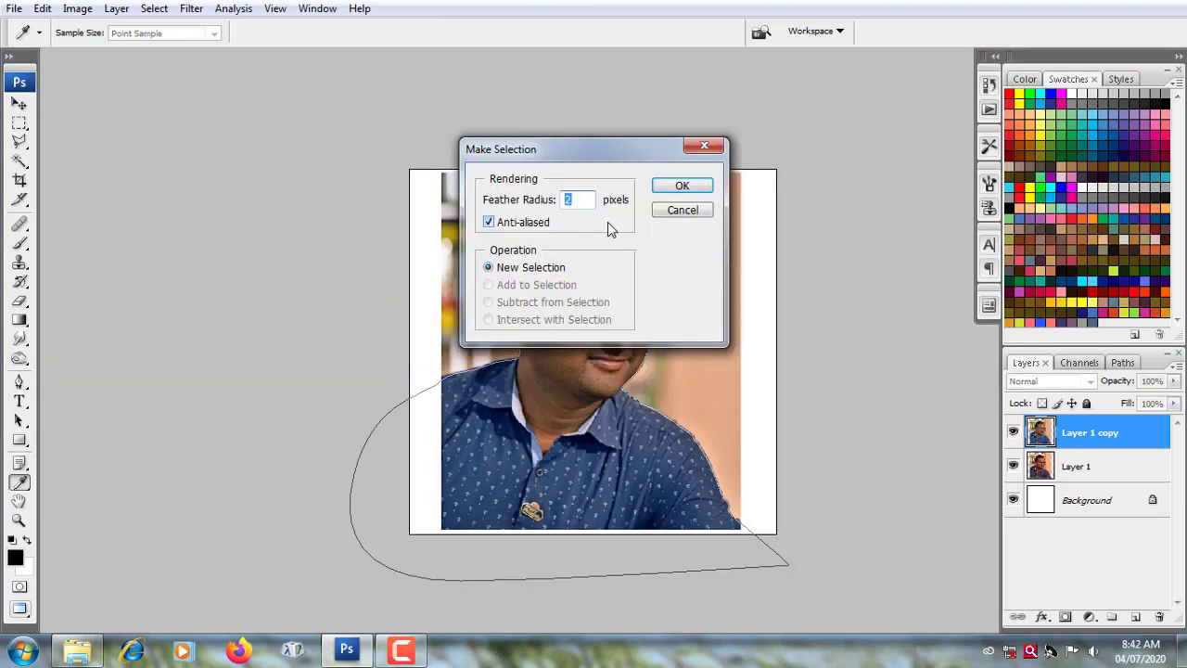
{"action": "key", "text": "Return"}
Step: Fill the Background layer with dark grey #2c2c2c
{"action": "left_click", "coordinate": [1113, 500]}
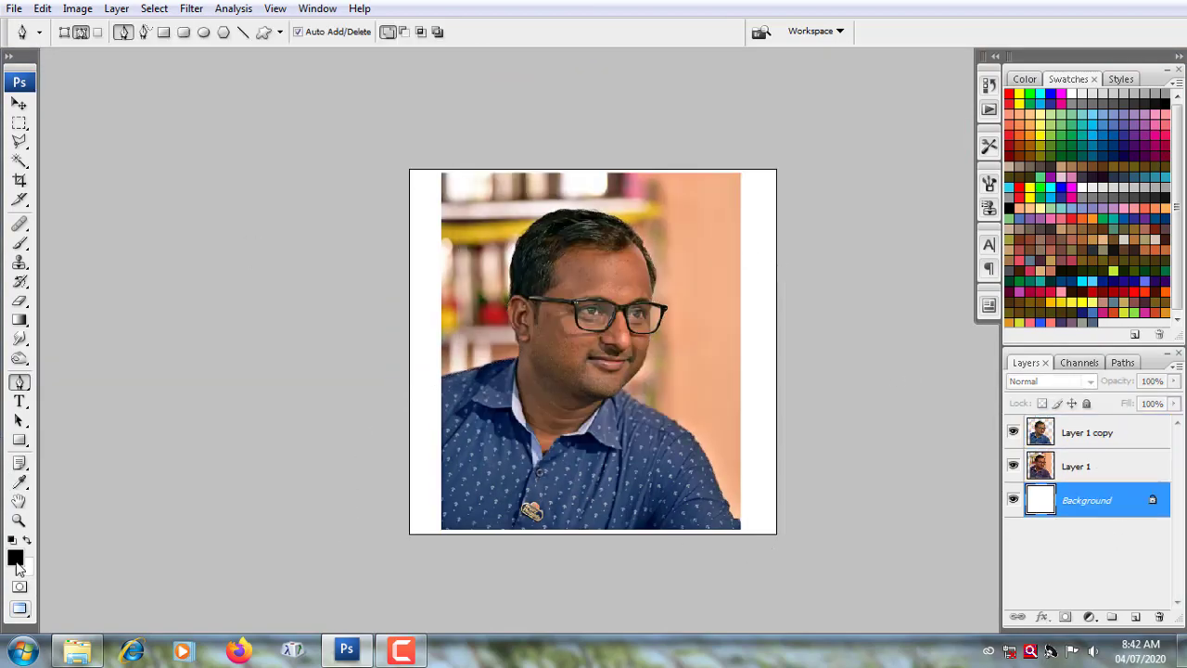
{"action": "left_click", "coordinate": [16, 559]}
{"action": "left_click_drag", "start_coordinate": [538, 336], "coordinate": [319, 336]}
{"action": "left_click", "coordinate": [765, 146]}
{"action": "key", "text": "alt+BackSpace"}
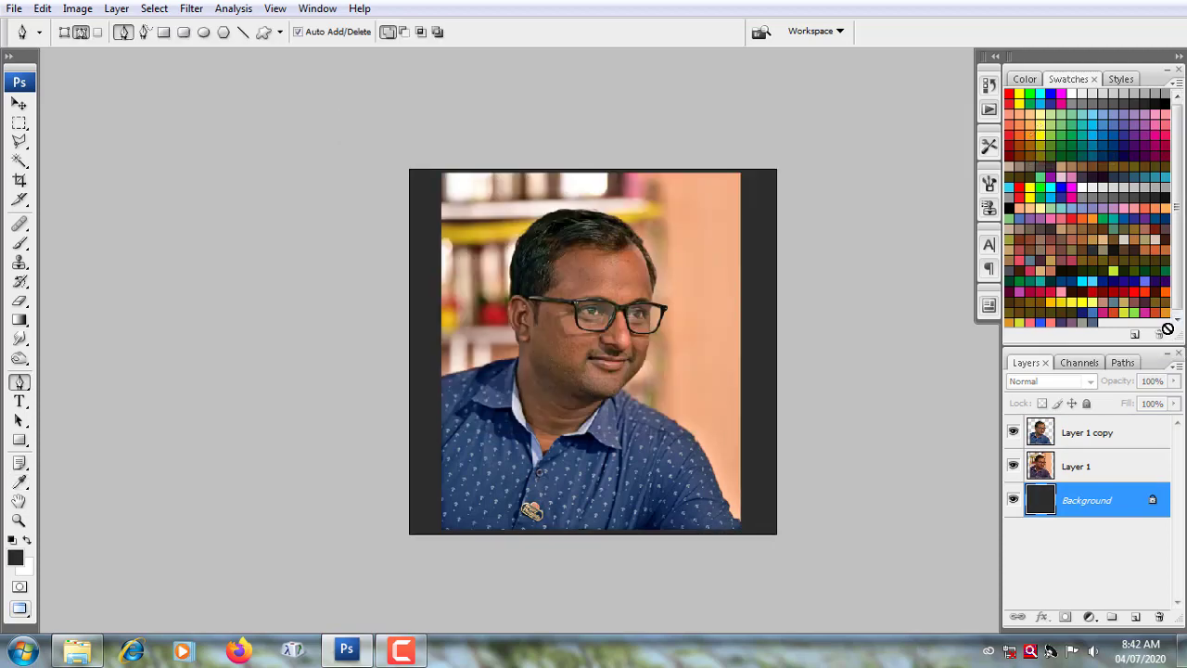
Step: Duplicate the grey Background and move the copy above Layer 1
{"action": "key", "text": "ctrl+j"}
{"action": "key", "text": "ctrl+bracketright"}
{"action": "key", "text": "v"}
{"action": "key", "text": "ctrl+plus"}
{"action": "key", "text": "ctrl+plus"}
{"action": "key", "text": "ctrl+plus"}
{"action": "left_click_drag", "start_coordinate": [572, 270], "coordinate": [495, 204]}
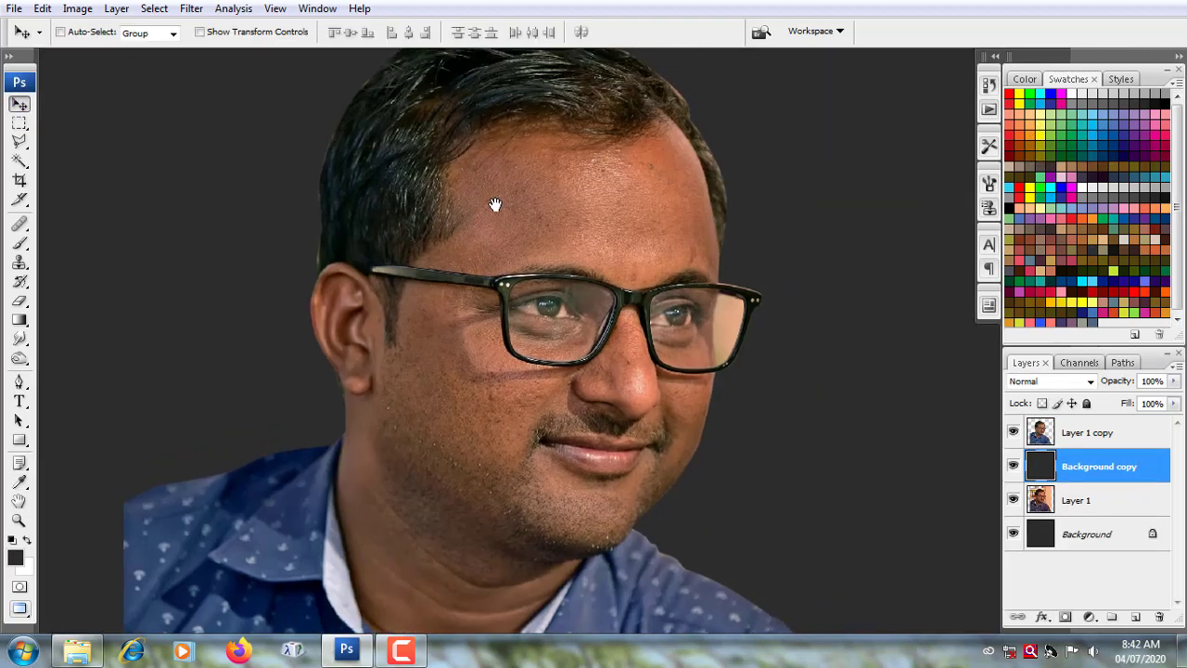
Step: Apply Smart Sharpen to Layer 1 copy at 142% amount and 4.7 px radius
{"action": "key", "text": "alt+bracketright"}
{"action": "left_click", "coordinate": [191, 9]}
{"action": "mouse_move", "coordinate": [210, 283]}
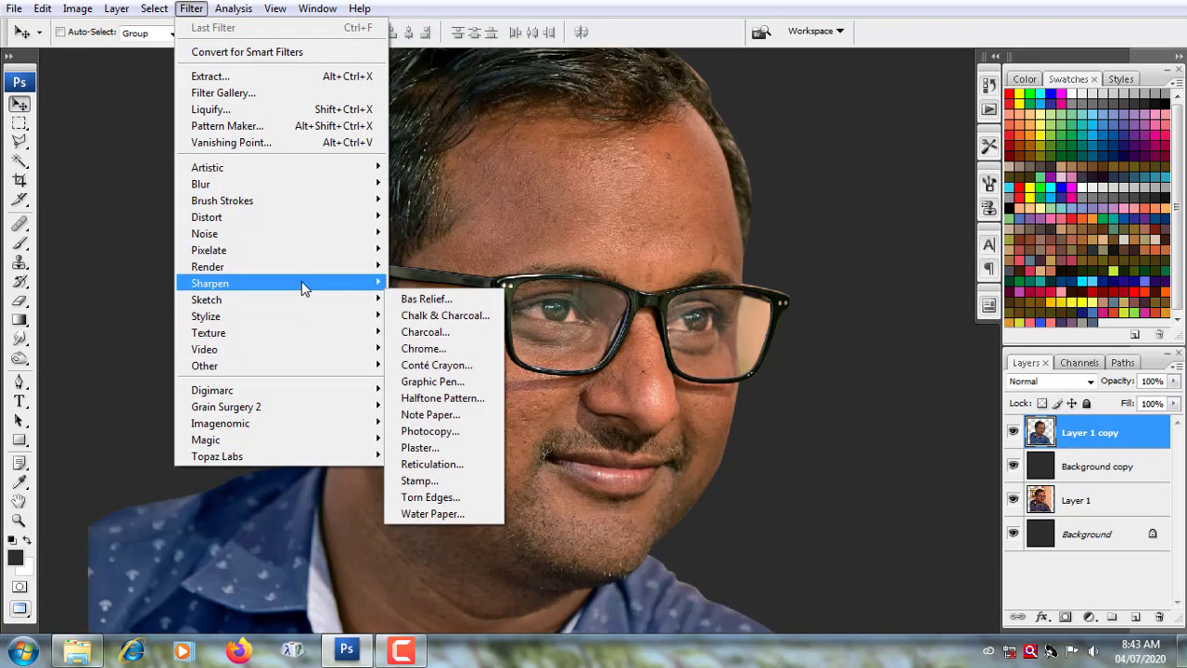
{"action": "left_click", "coordinate": [427, 333]}
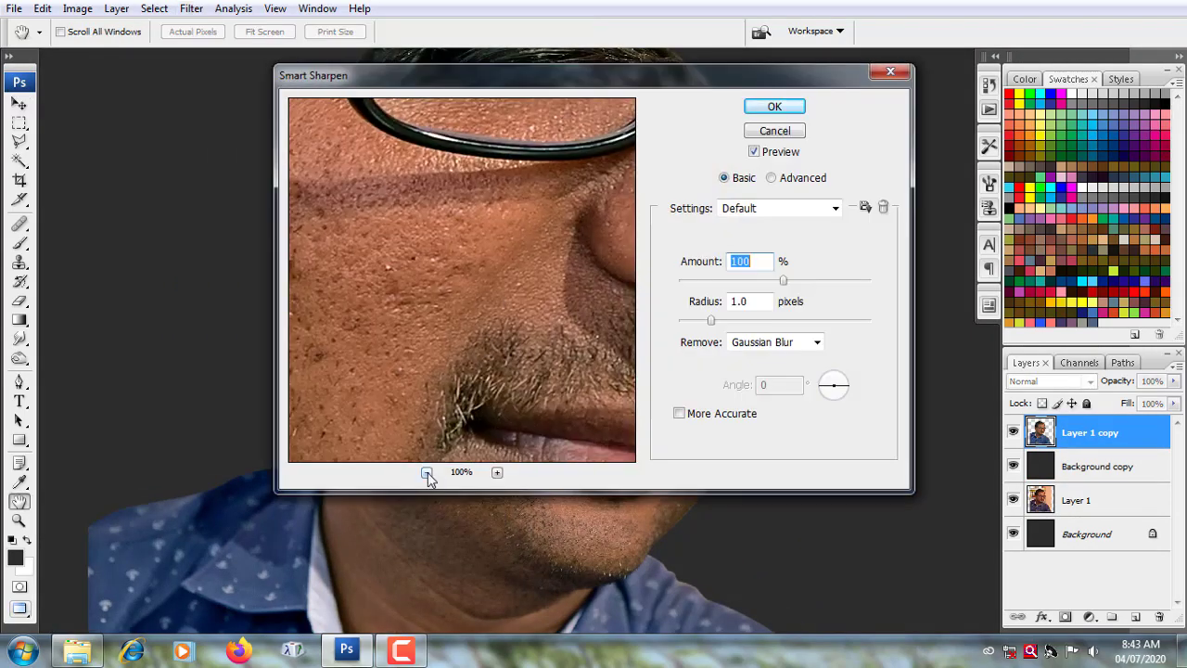
{"action": "left_click", "coordinate": [427, 472]}
{"action": "left_click_drag", "start_coordinate": [751, 321], "coordinate": [770, 321]}
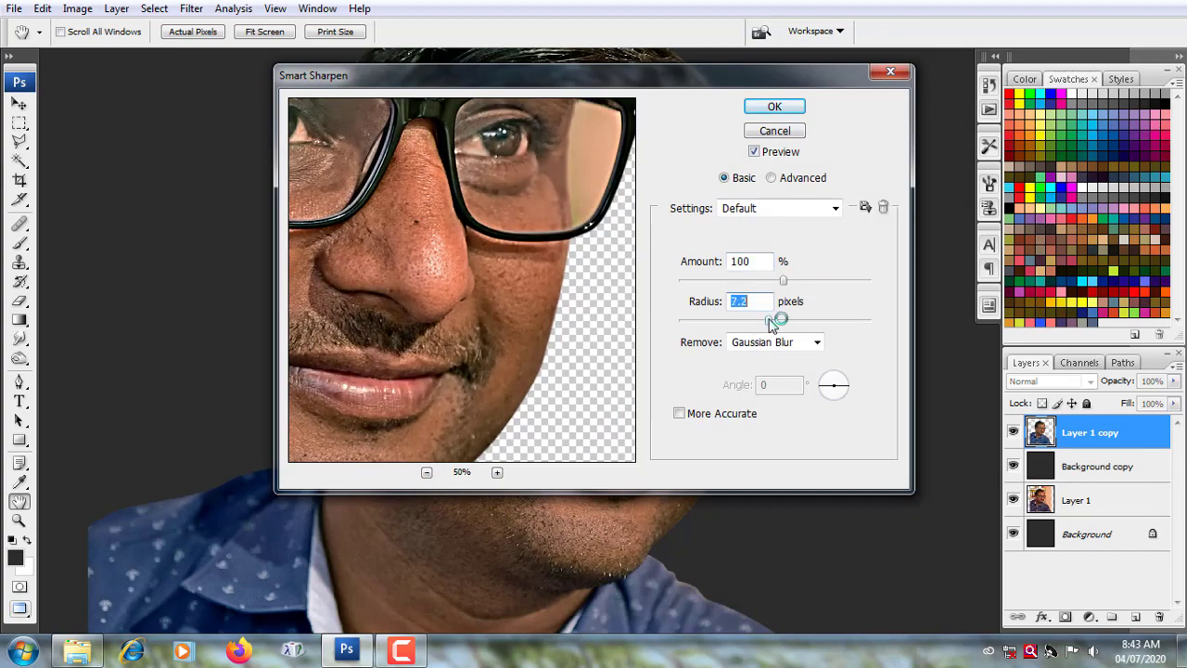
{"action": "left_click_drag", "start_coordinate": [805, 283], "coordinate": [811, 281]}
{"action": "left_click_drag", "start_coordinate": [360, 420], "coordinate": [536, 308]}
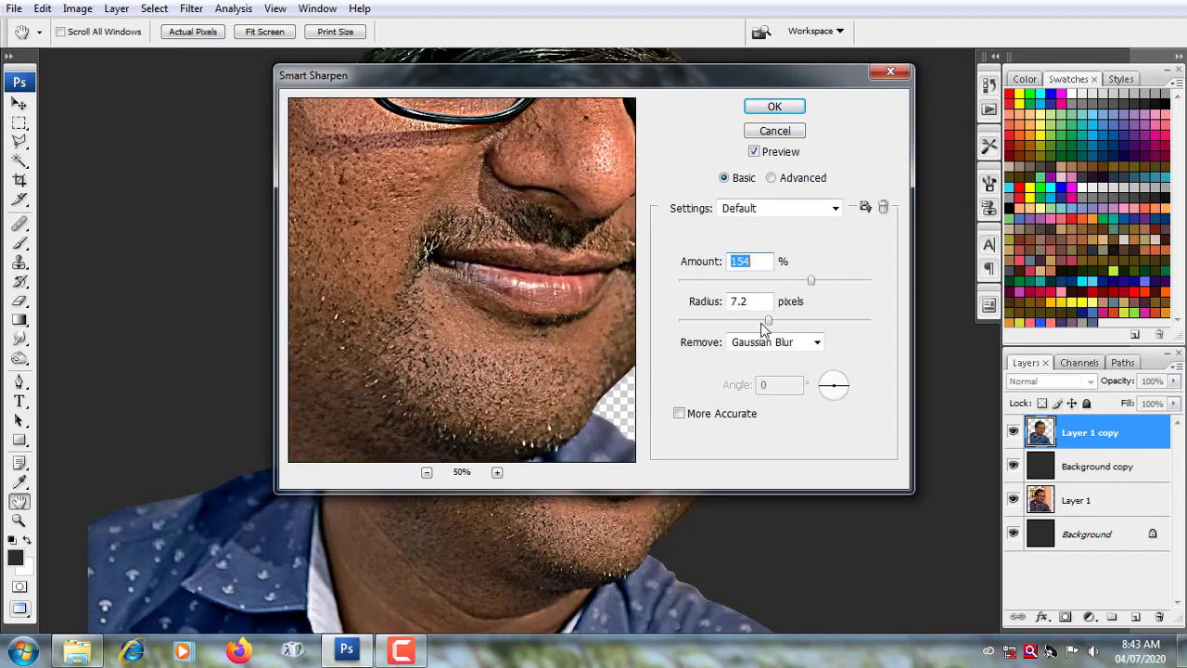
{"action": "left_click_drag", "start_coordinate": [768, 321], "coordinate": [747, 321]}
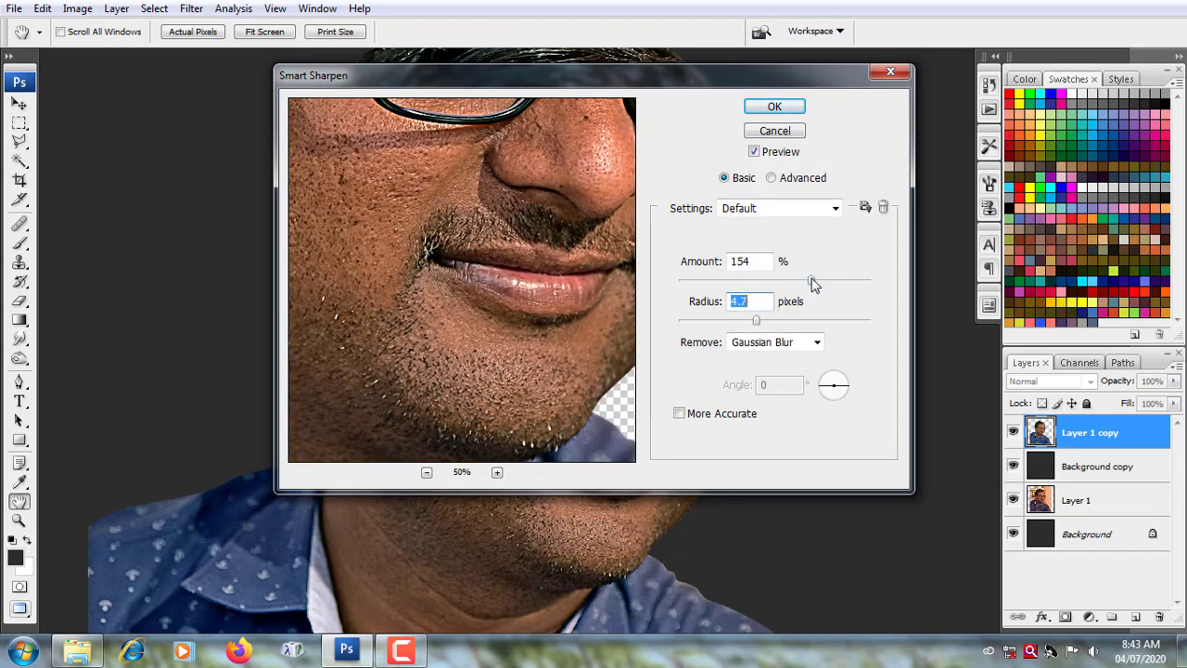
{"action": "left_click_drag", "start_coordinate": [498, 144], "coordinate": [517, 349]}
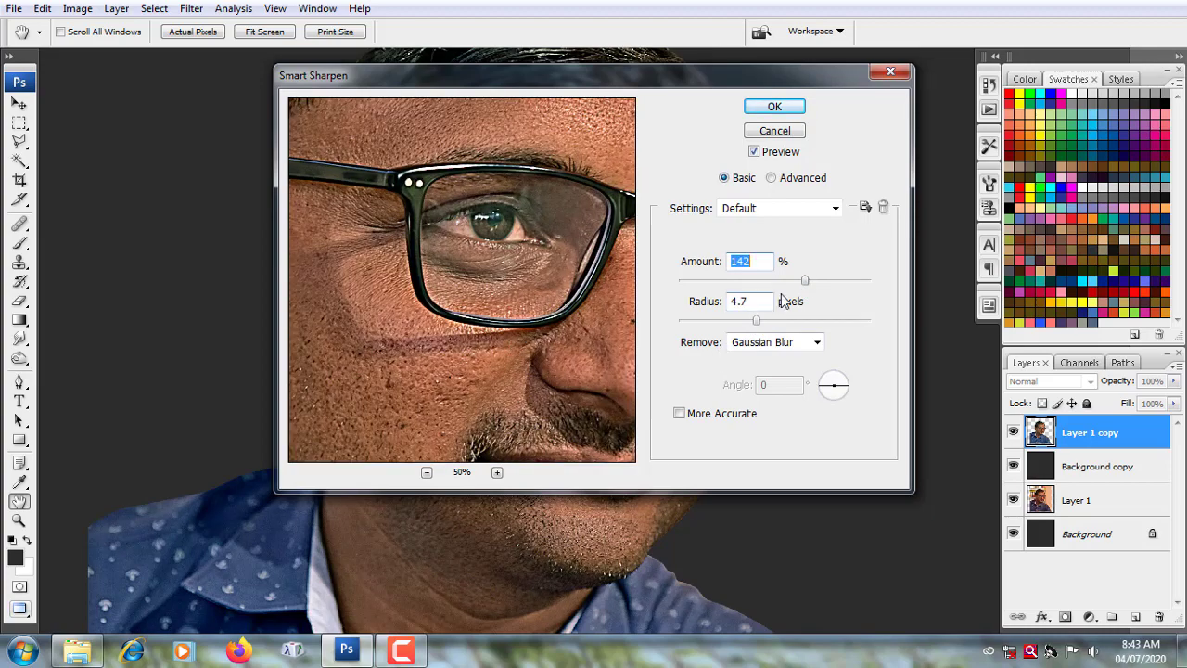
{"action": "left_click", "coordinate": [775, 106]}
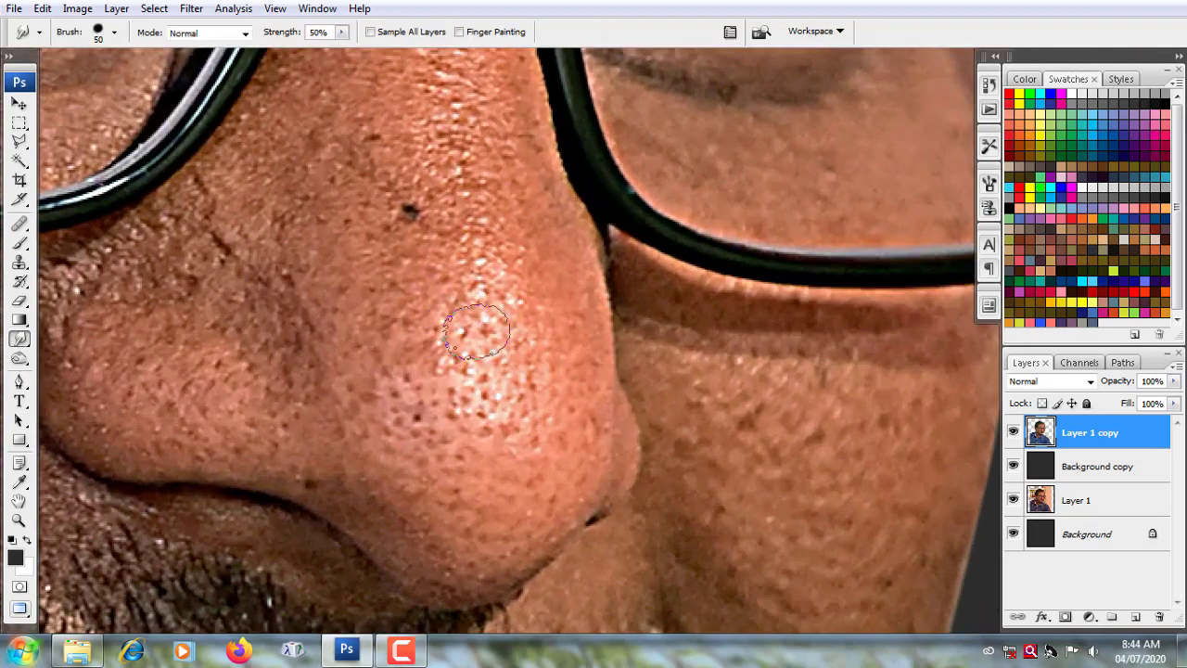
Step: Smudge the skin along the nose bridge at about 42% strength
{"action": "mouse_move", "coordinate": [487, 408]}
{"action": "left_mouse_down"}
{"action": "mouse_move", "coordinate": [525, 324]}
{"action": "mouse_move", "coordinate": [578, 402]}
{"action": "mouse_move", "coordinate": [551, 266]}
{"action": "left_mouse_up"}
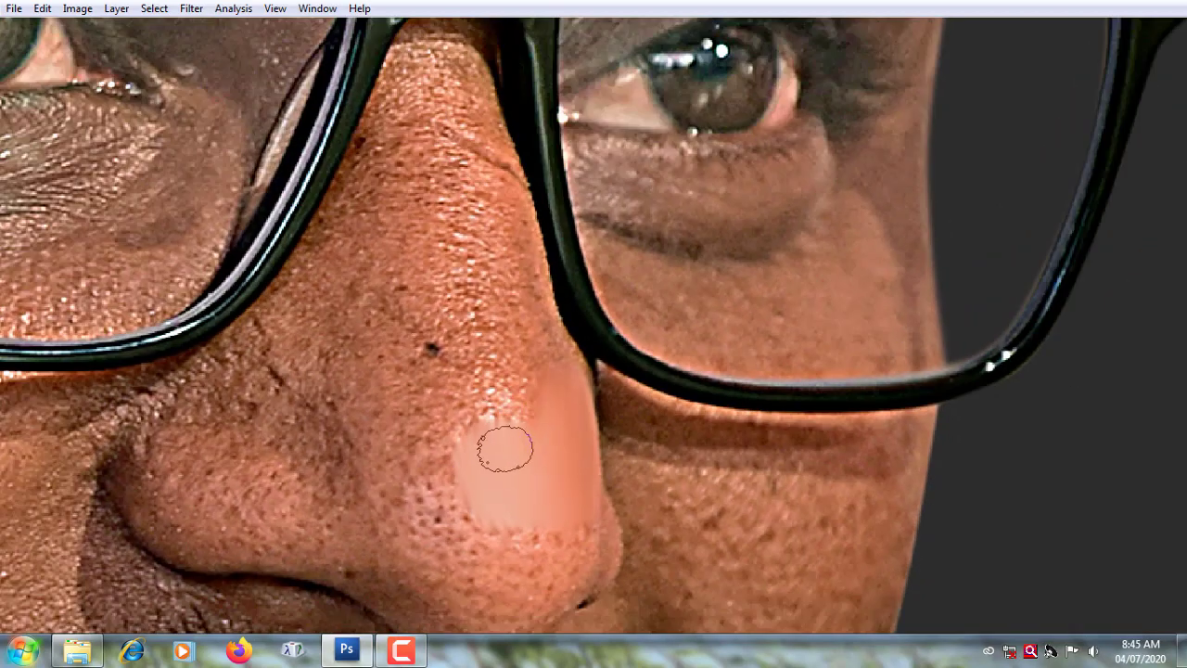
{"action": "mouse_move", "coordinate": [504, 451]}
{"action": "left_mouse_down"}
{"action": "mouse_move", "coordinate": [454, 164]}
{"action": "mouse_move", "coordinate": [479, 302]}
{"action": "left_mouse_up"}
{"action": "mouse_move", "coordinate": [493, 373]}
{"action": "left_mouse_down"}
{"action": "mouse_move", "coordinate": [477, 262]}
{"action": "mouse_move", "coordinate": [456, 389]}
{"action": "mouse_move", "coordinate": [418, 158]}
{"action": "mouse_move", "coordinate": [516, 451]}
{"action": "left_mouse_up"}
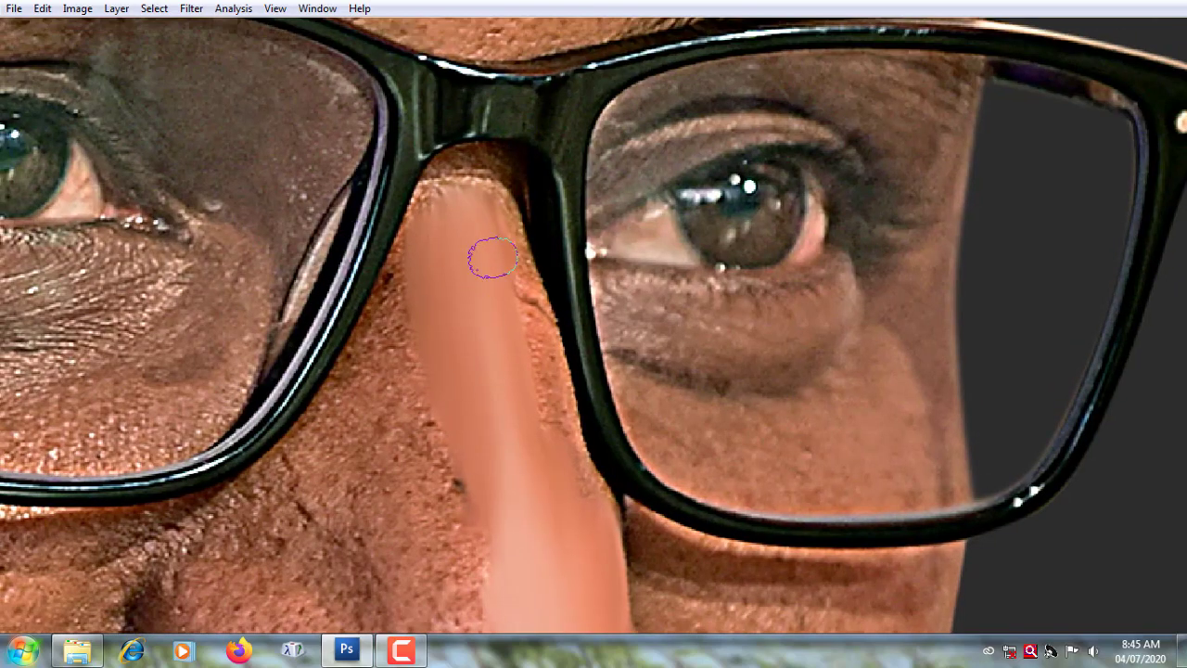
{"action": "mouse_move", "coordinate": [493, 257]}
{"action": "left_mouse_down"}
{"action": "mouse_move", "coordinate": [445, 191]}
{"action": "mouse_move", "coordinate": [407, 289]}
{"action": "left_mouse_up"}
{"action": "mouse_move", "coordinate": [511, 246]}
{"action": "left_mouse_down"}
{"action": "mouse_move", "coordinate": [568, 494]}
{"action": "mouse_move", "coordinate": [403, 307]}
{"action": "mouse_move", "coordinate": [411, 257]}
{"action": "left_mouse_up"}
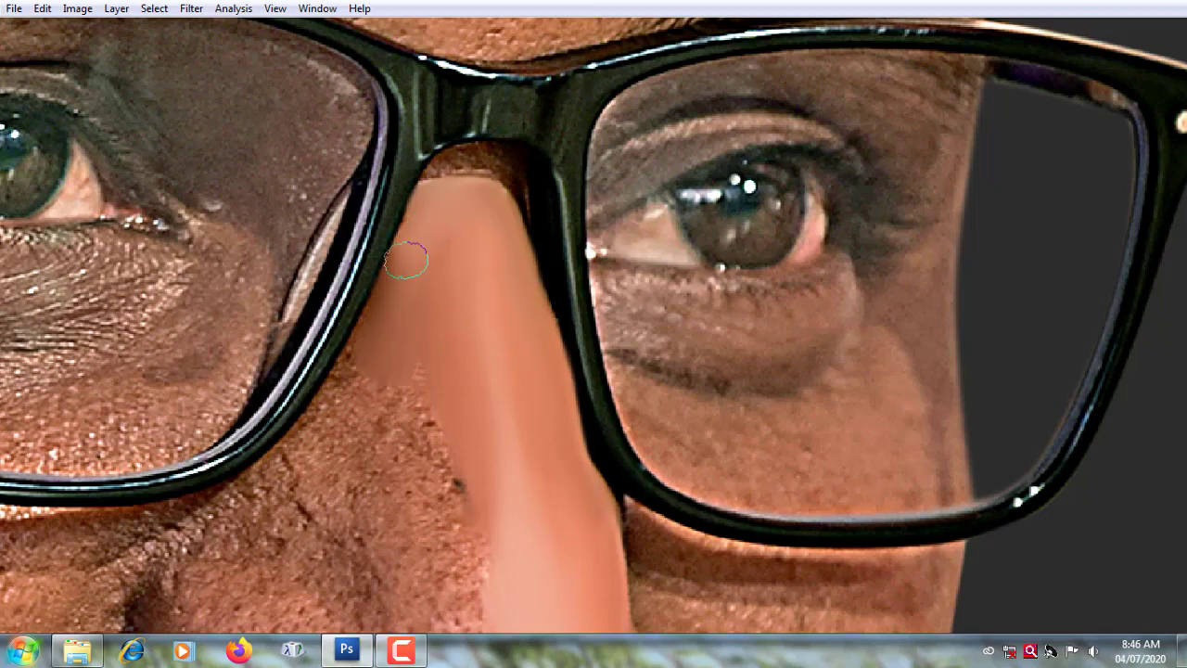
Step: Smooth the nose tip and the dark speckles along its edge
{"action": "key", "text": "ctrl+minus"}
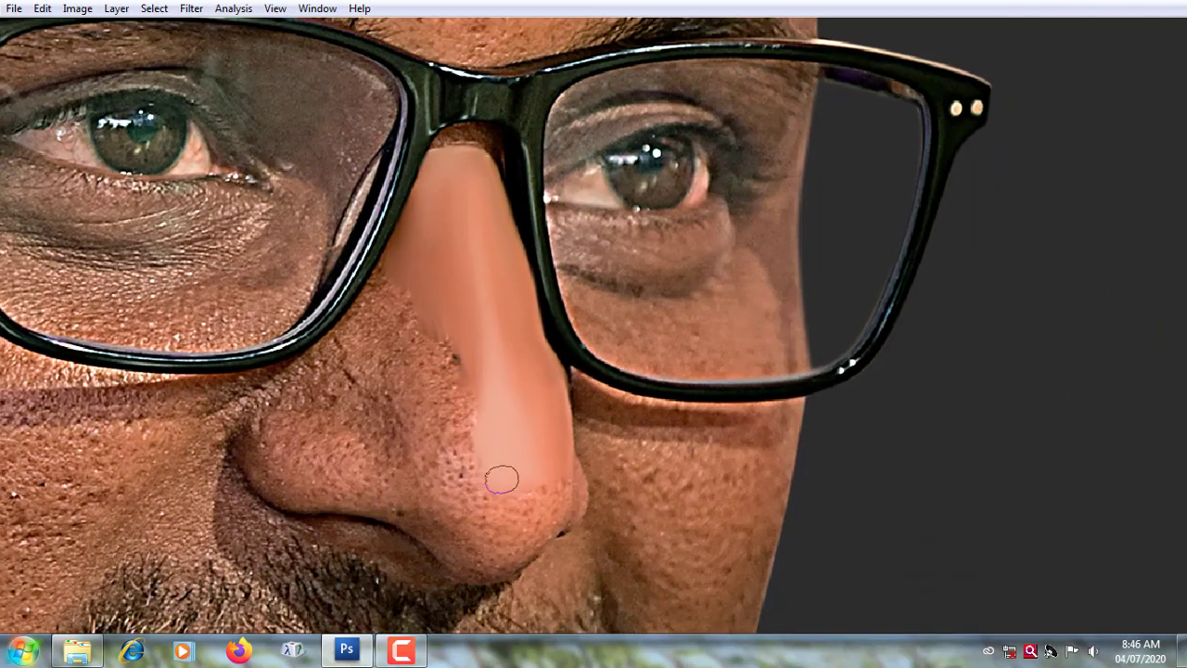
{"action": "key", "text": "ctrl+plus"}
{"action": "left_click_drag", "start_coordinate": [440, 492], "coordinate": [522, 529]}
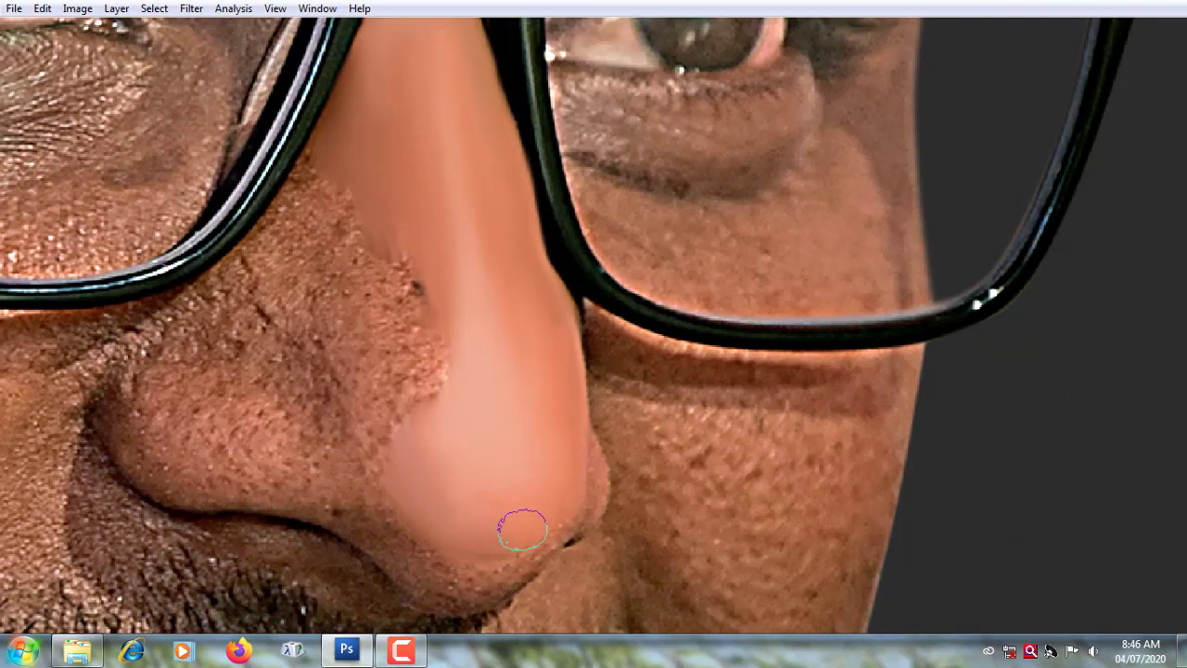
{"action": "scroll", "coordinate": [419, 586], "scroll_direction": "down", "scroll_amount": 2}
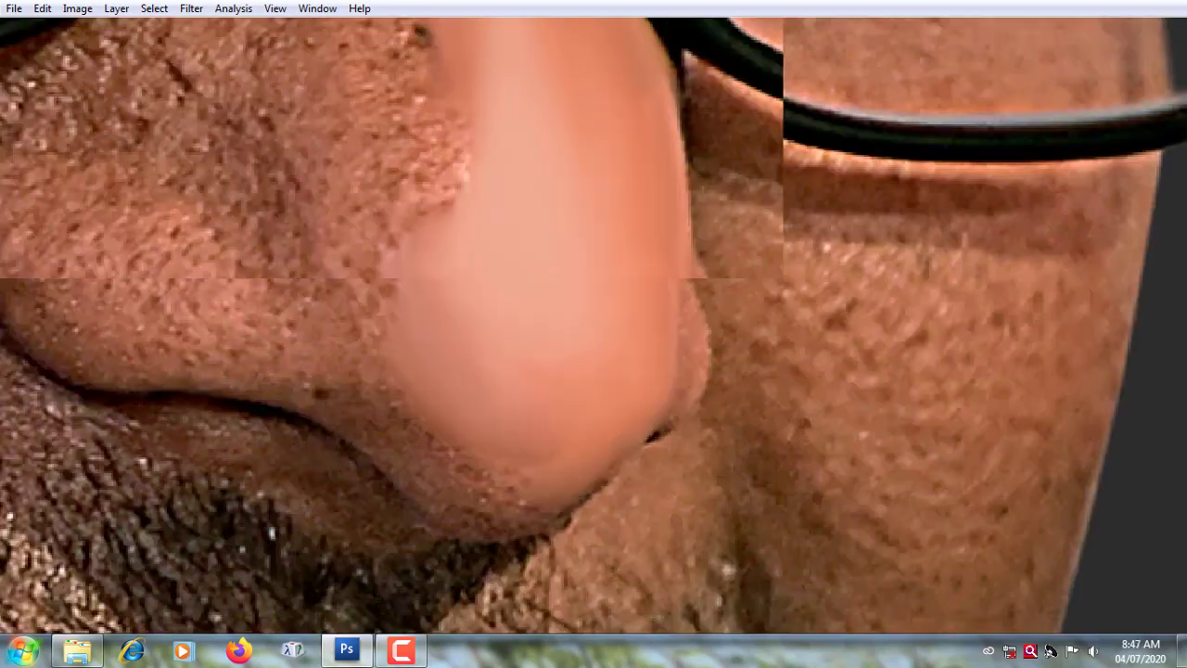
{"action": "key", "text": "ctrl+plus"}
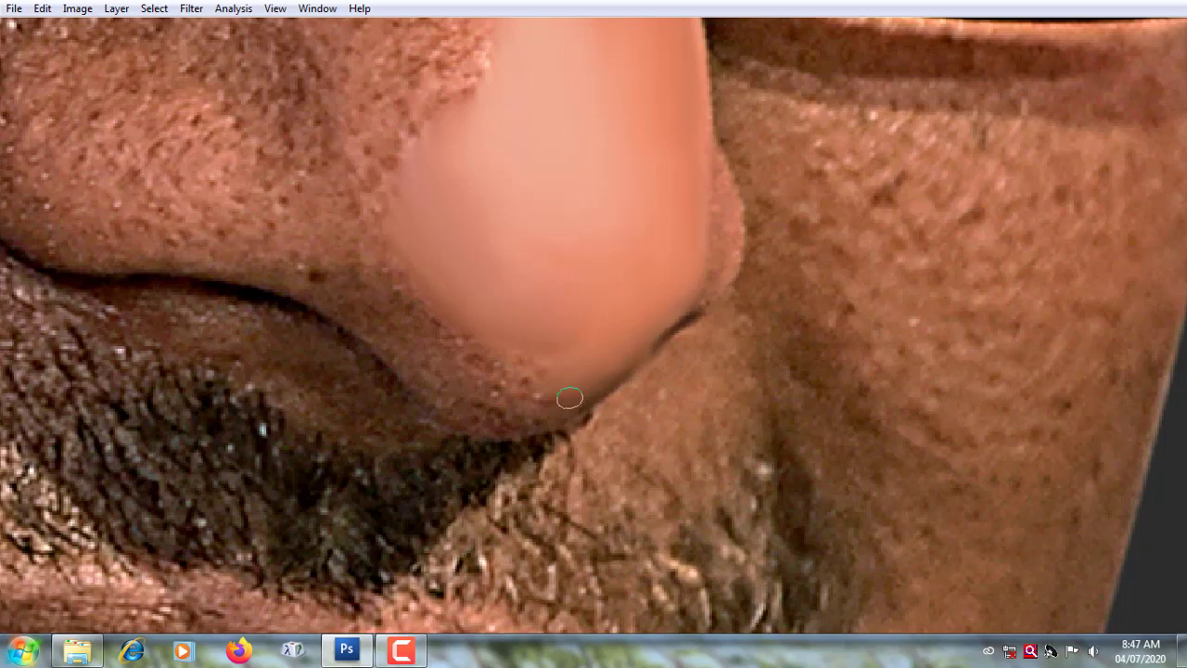
{"action": "left_click_drag", "start_coordinate": [479, 413], "coordinate": [564, 368]}
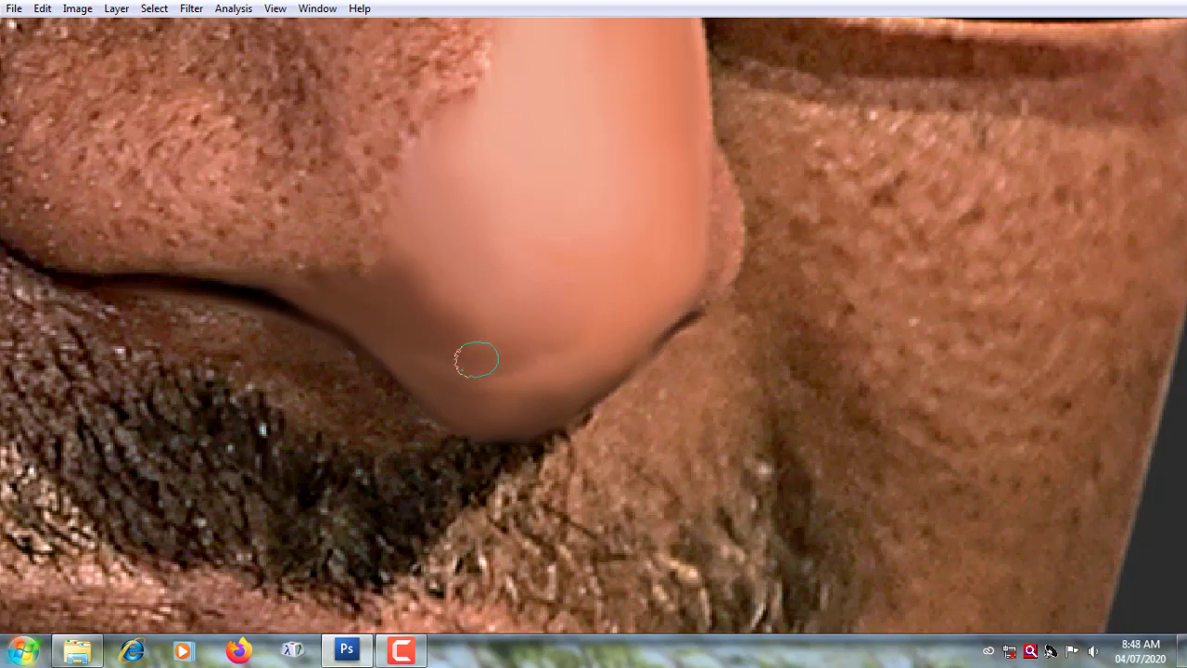
{"action": "scroll", "coordinate": [363, 289], "scroll_direction": "down", "scroll_amount": 3}
{"action": "scroll", "coordinate": [411, 157], "scroll_direction": "up", "scroll_amount": 1}
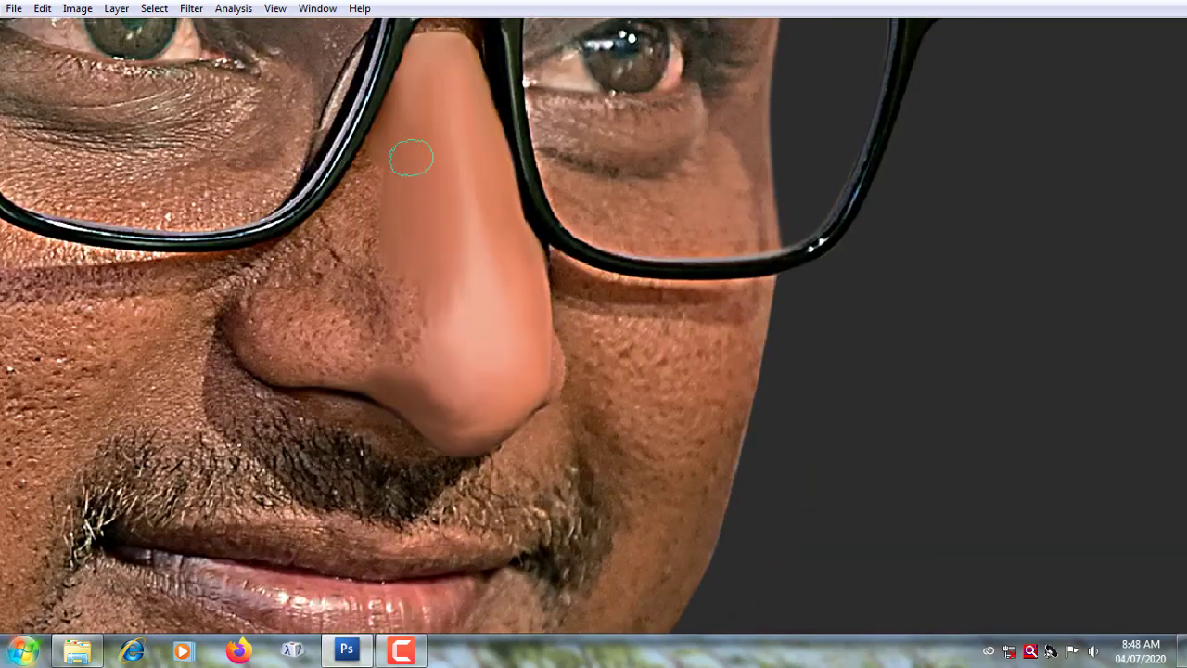
{"action": "scroll", "coordinate": [376, 204], "scroll_direction": "down", "scroll_amount": 2}
Step: Smudge the left nostril and the skin beside and above it
{"action": "key", "text": "Tab"}
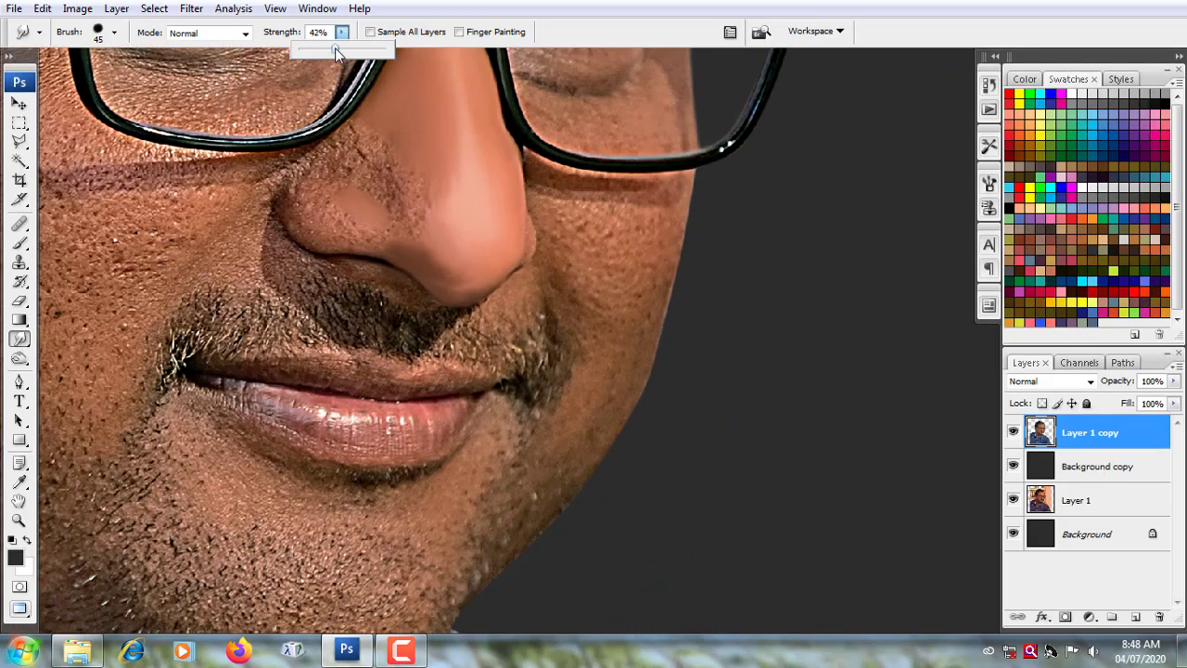
{"action": "key", "text": "Tab"}
{"action": "scroll", "coordinate": [389, 250], "scroll_direction": "up", "scroll_amount": 2}
{"action": "mouse_move", "coordinate": [385, 251]}
{"action": "left_mouse_down"}
{"action": "mouse_move", "coordinate": [299, 212]}
{"action": "mouse_move", "coordinate": [261, 185]}
{"action": "mouse_move", "coordinate": [253, 163]}
{"action": "left_mouse_up"}
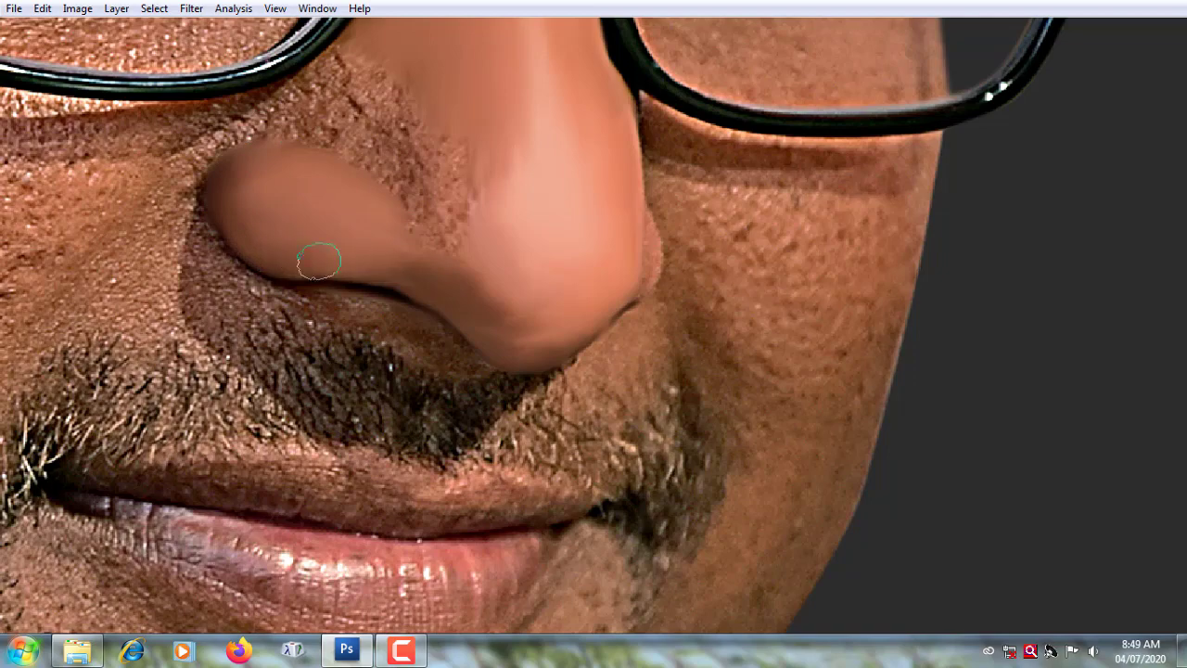
{"action": "left_click_drag", "start_coordinate": [401, 249], "coordinate": [557, 322]}
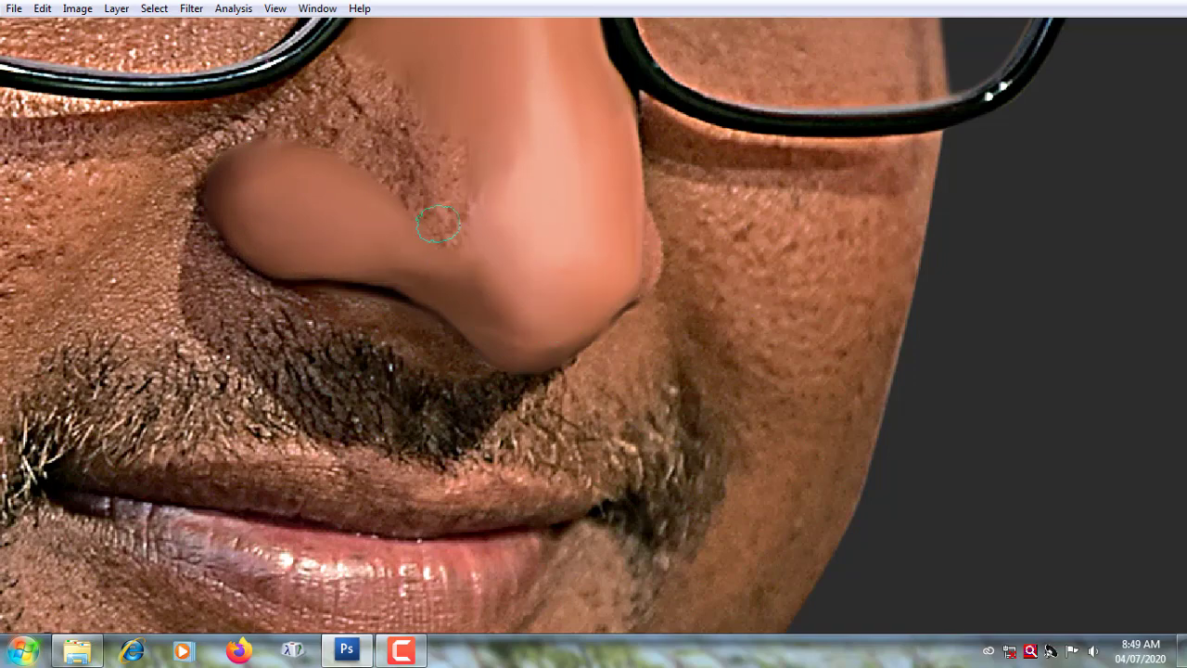
{"action": "mouse_move", "coordinate": [437, 223]}
{"action": "left_mouse_down"}
{"action": "mouse_move", "coordinate": [334, 130]}
{"action": "mouse_move", "coordinate": [377, 156]}
{"action": "left_mouse_up"}
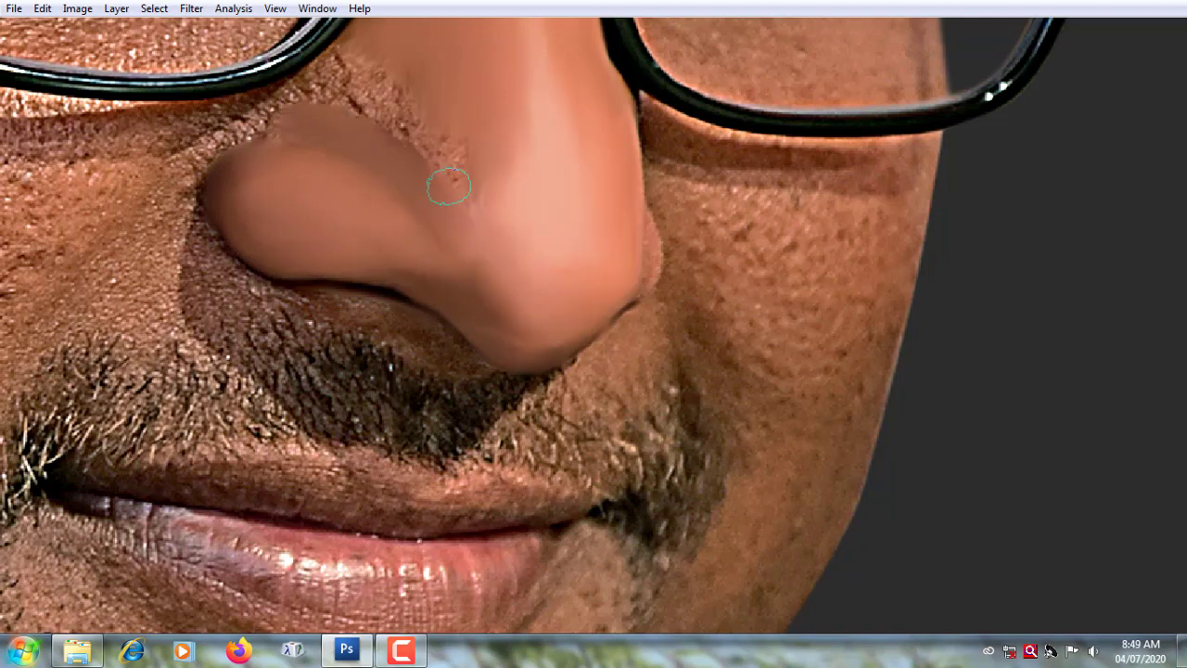
{"action": "scroll", "coordinate": [448, 186], "scroll_direction": "up", "scroll_amount": 2}
{"action": "scroll", "coordinate": [476, 188], "scroll_direction": "up", "scroll_amount": 2}
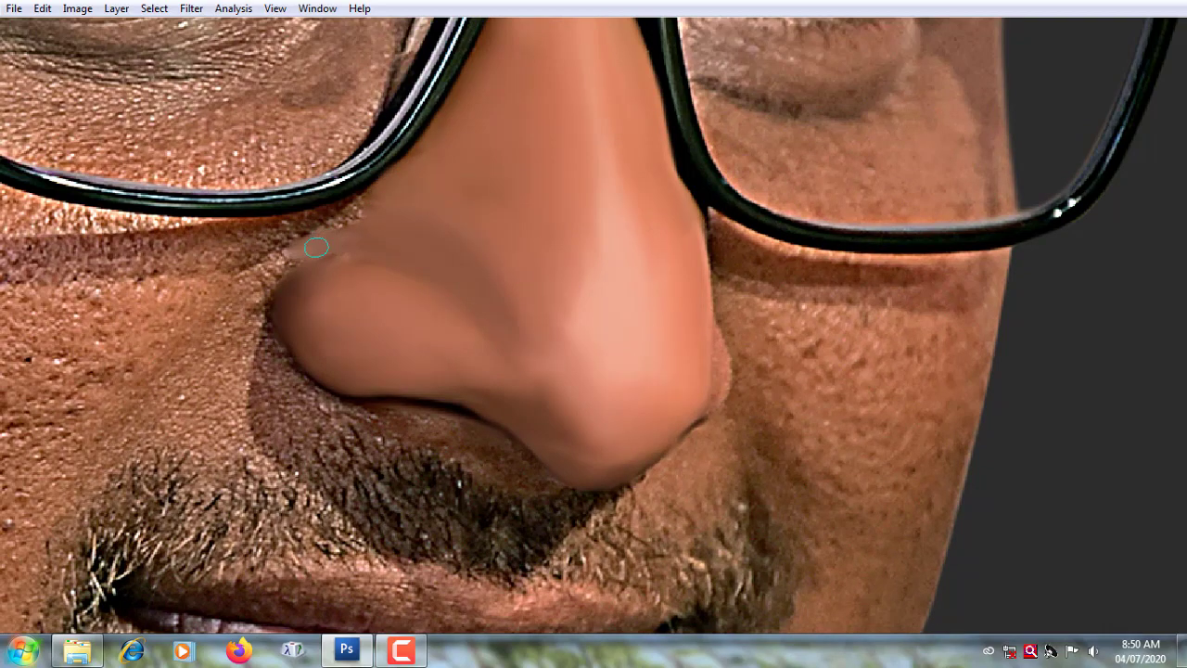
{"action": "scroll", "coordinate": [320, 357], "scroll_direction": "up", "scroll_amount": 1}
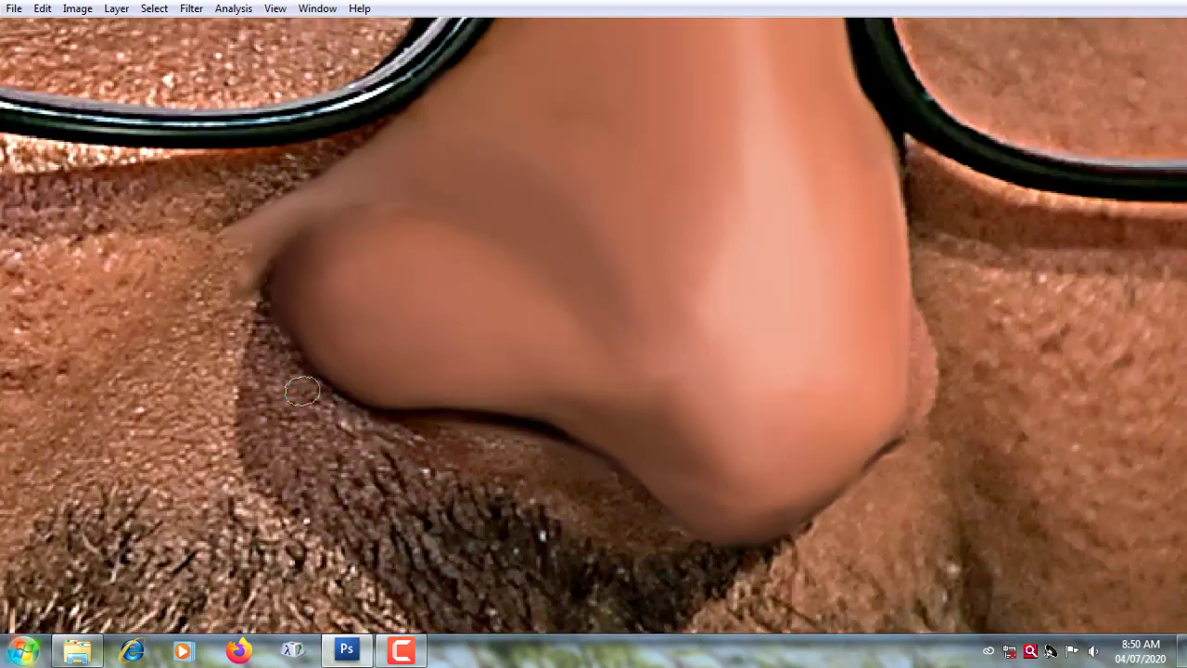
Step: Smooth the crease left of the nostril, the adjoining cheek and the skin under the nostril
{"action": "mouse_move", "coordinate": [297, 364]}
{"action": "left_mouse_down"}
{"action": "mouse_move", "coordinate": [352, 414]}
{"action": "mouse_move", "coordinate": [265, 398]}
{"action": "mouse_move", "coordinate": [314, 464]}
{"action": "mouse_move", "coordinate": [310, 383]}
{"action": "left_mouse_up"}
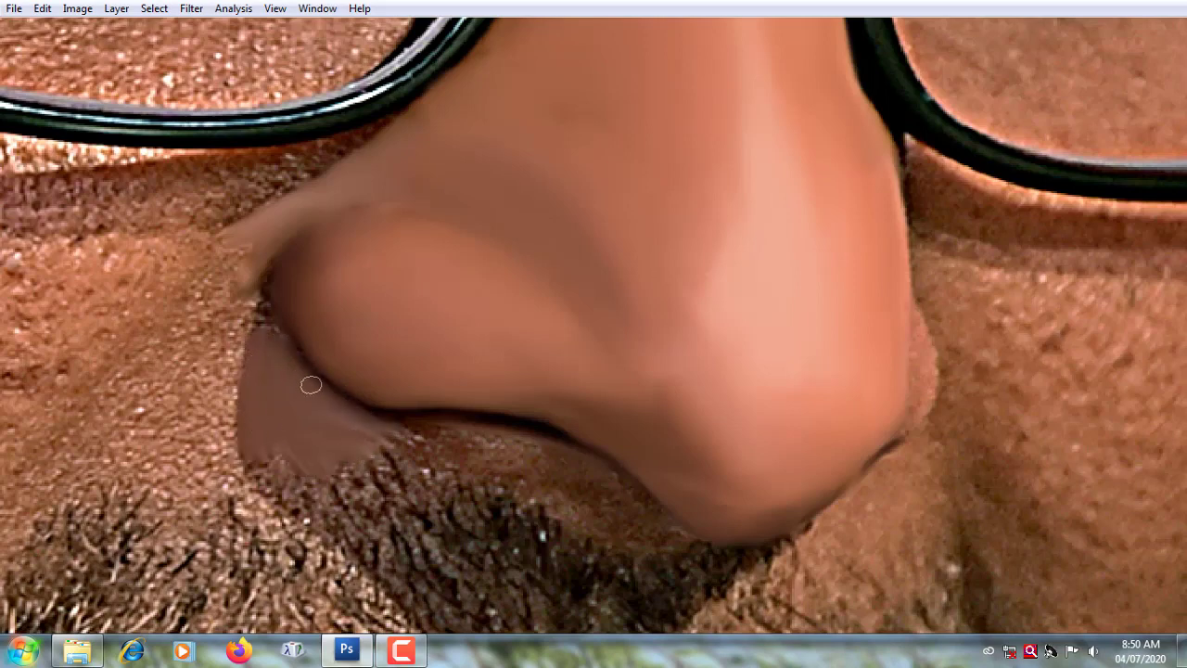
{"action": "mouse_move", "coordinate": [288, 266]}
{"action": "left_mouse_down"}
{"action": "mouse_move", "coordinate": [380, 241]}
{"action": "mouse_move", "coordinate": [232, 324]}
{"action": "mouse_move", "coordinate": [226, 397]}
{"action": "mouse_move", "coordinate": [159, 434]}
{"action": "mouse_move", "coordinate": [167, 366]}
{"action": "left_mouse_up"}
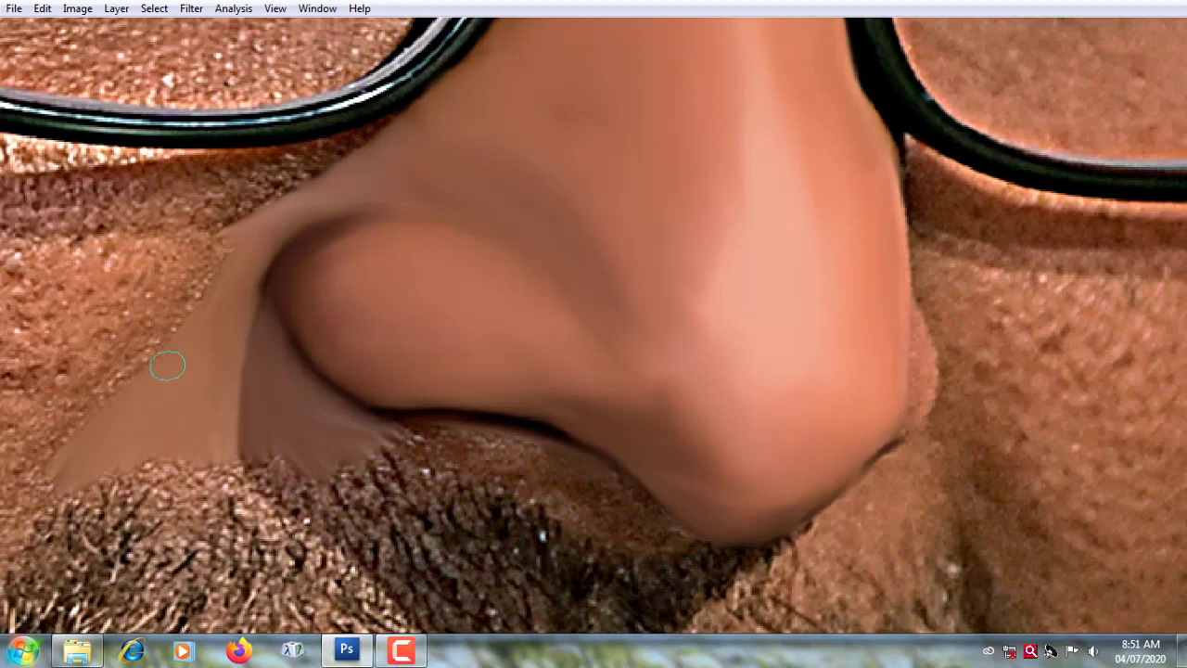
{"action": "scroll", "coordinate": [256, 279], "scroll_direction": "down", "scroll_amount": 3}
{"action": "scroll", "coordinate": [405, 313], "scroll_direction": "right", "scroll_amount": 2}
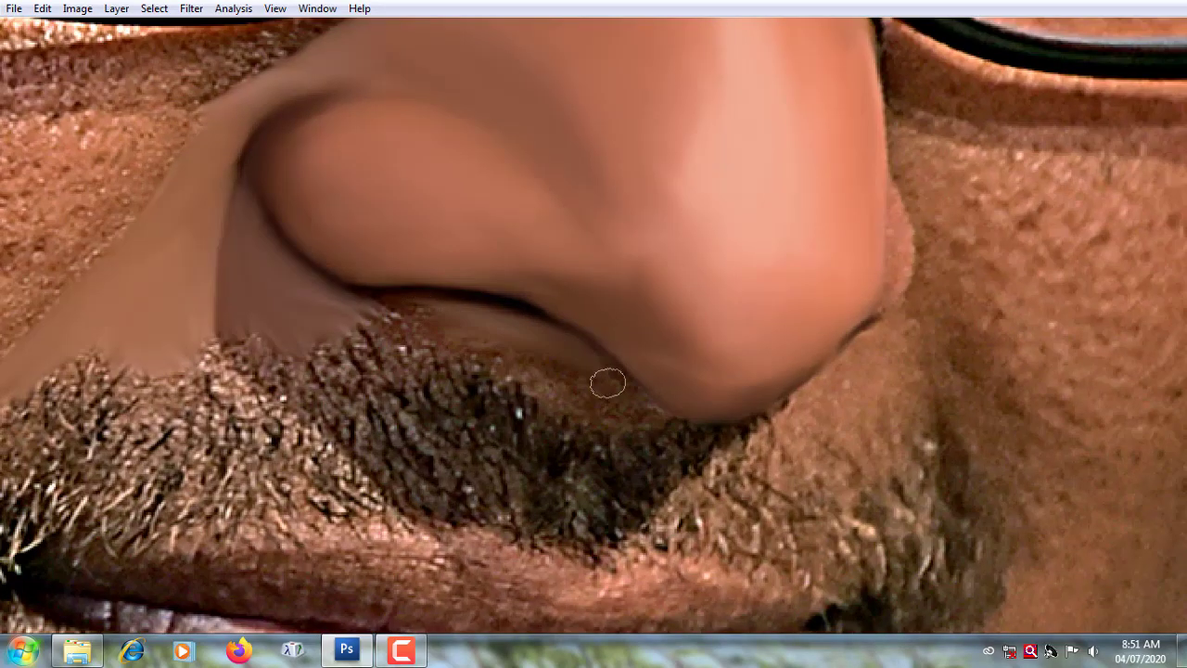
{"action": "left_click_drag", "start_coordinate": [574, 392], "coordinate": [538, 373]}
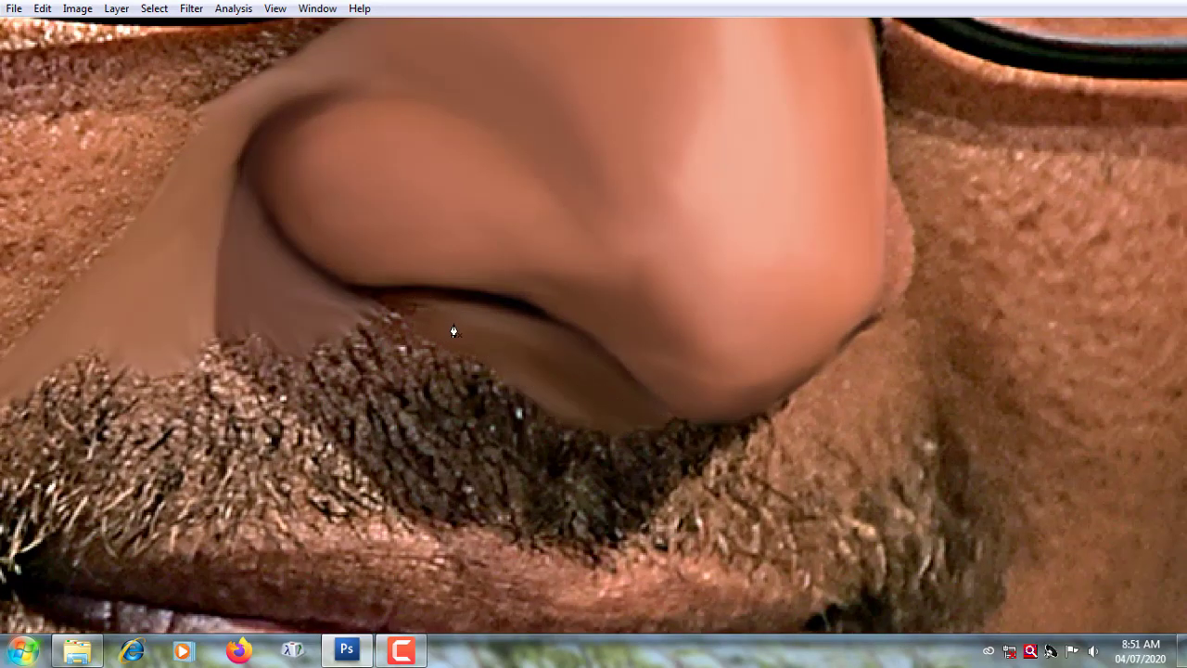
{"action": "scroll", "coordinate": [409, 344], "scroll_direction": "up", "scroll_amount": 2}
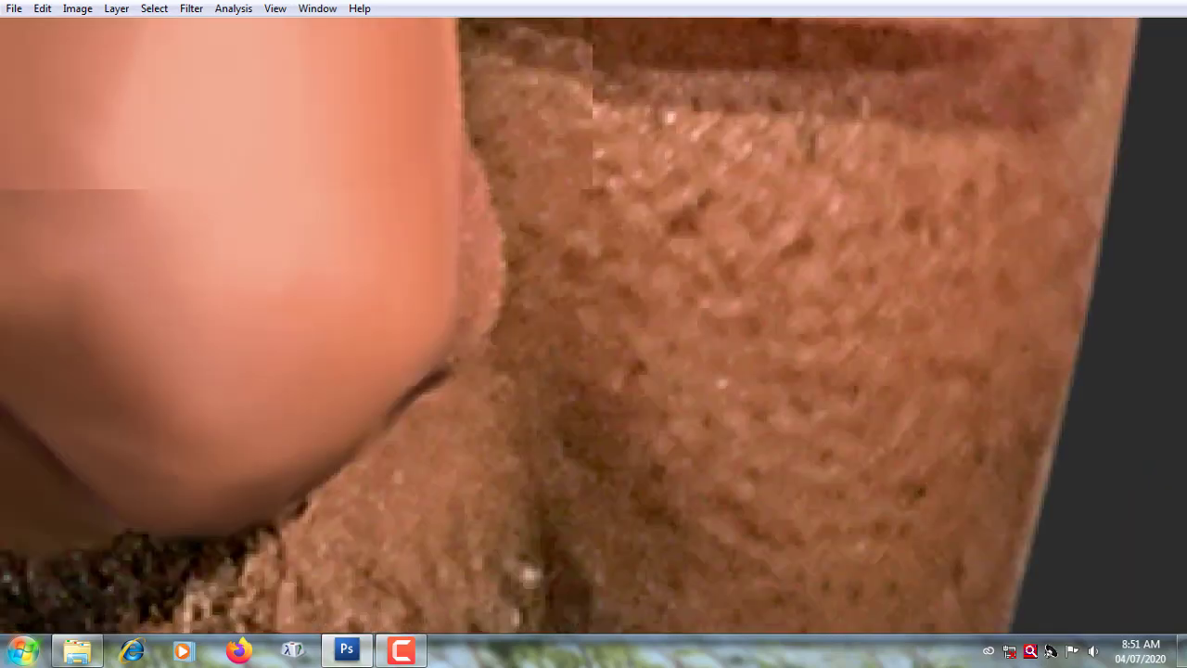
{"action": "scroll", "coordinate": [491, 345], "scroll_direction": "up", "scroll_amount": 1}
{"action": "scroll", "coordinate": [480, 264], "scroll_direction": "up", "scroll_amount": 1}
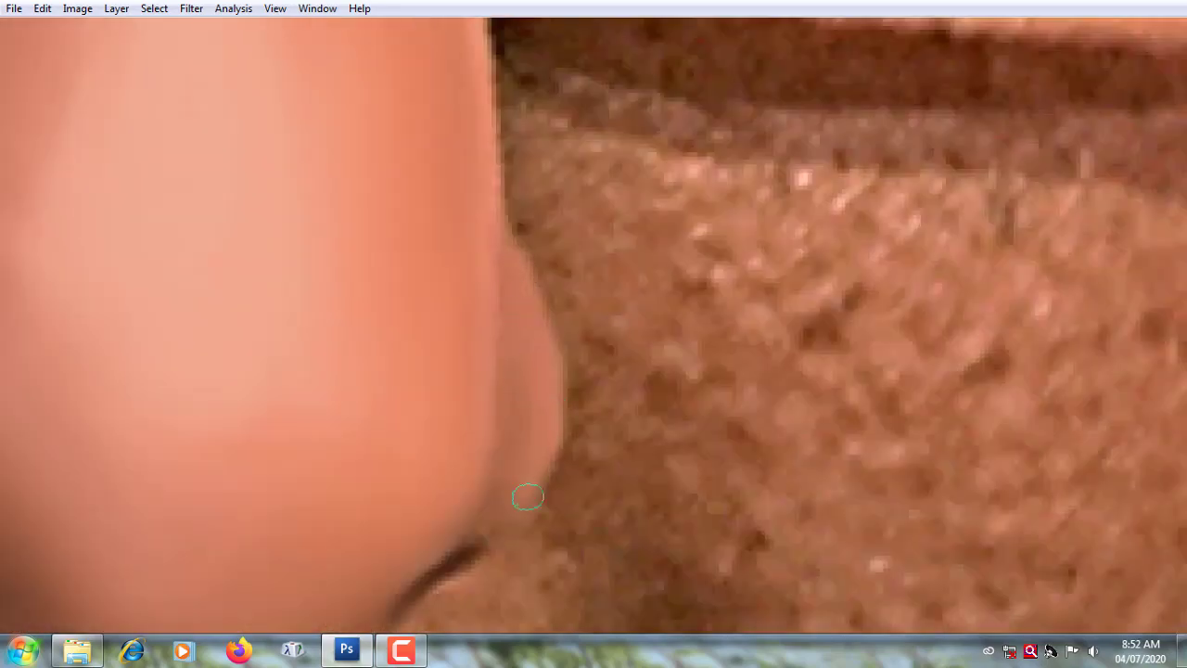
{"action": "scroll", "coordinate": [566, 414], "scroll_direction": "down", "scroll_amount": 1}
{"action": "scroll", "coordinate": [615, 353], "scroll_direction": "down", "scroll_amount": 1}
Step: Smudge the cheek skin in upward strokes toward and just under the eye
{"action": "scroll", "coordinate": [440, 318], "scroll_direction": "down", "scroll_amount": 3}
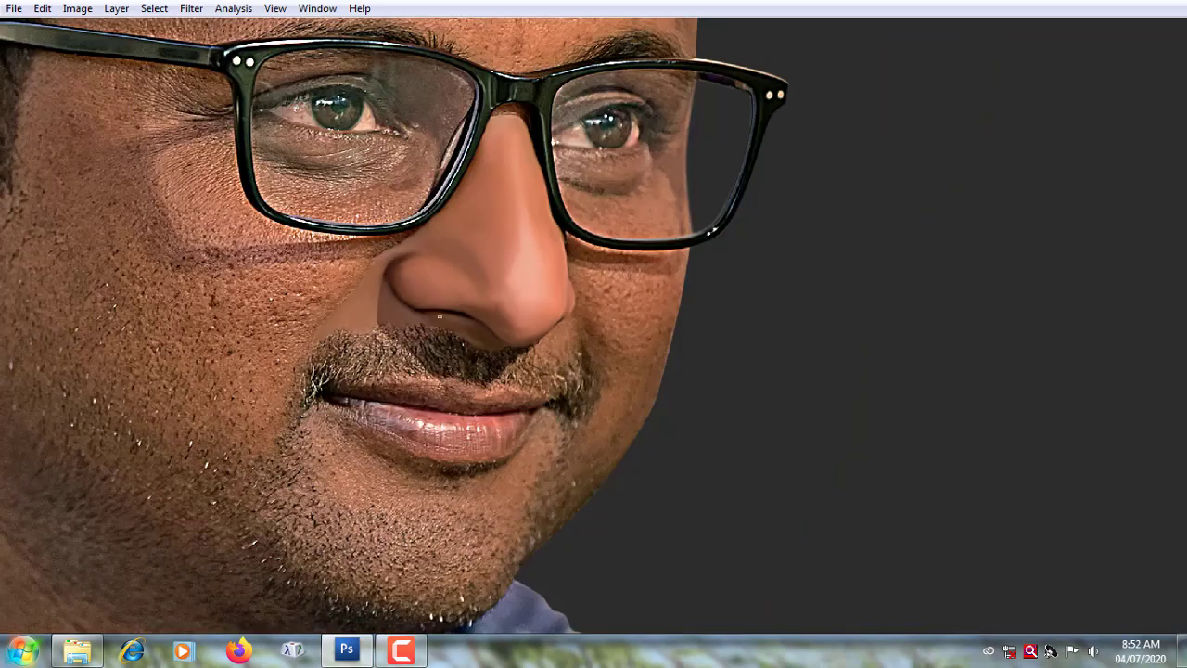
{"action": "scroll", "coordinate": [330, 261], "scroll_direction": "up", "scroll_amount": 5}
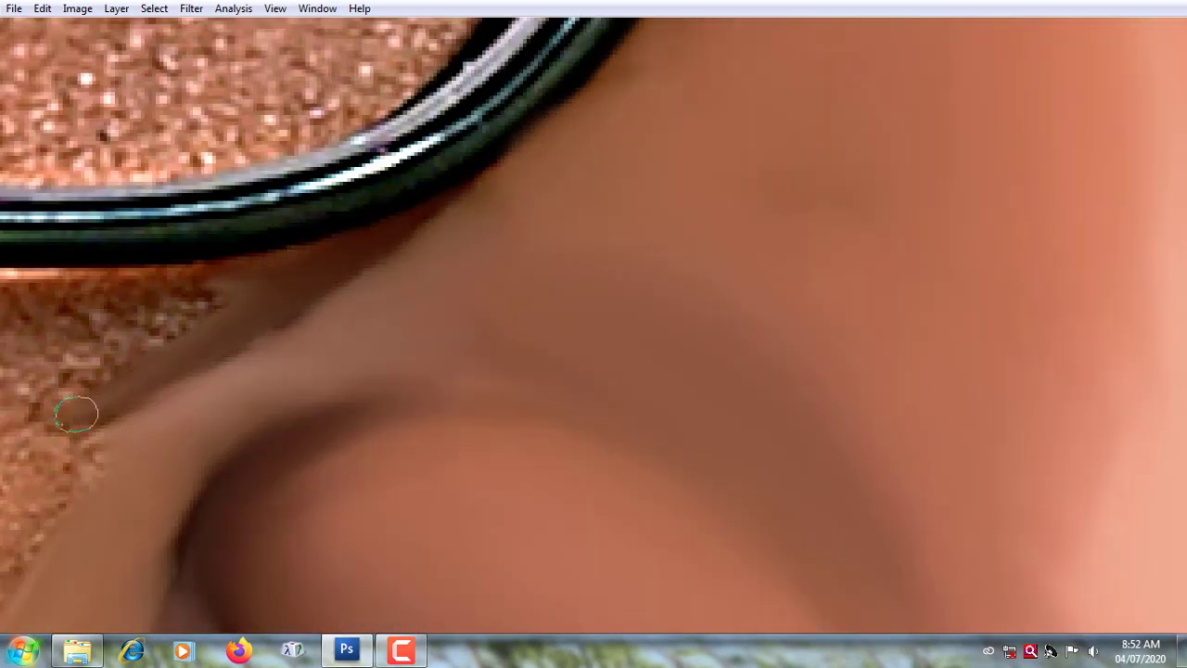
{"action": "scroll", "coordinate": [69, 393], "scroll_direction": "up", "scroll_amount": 2}
{"action": "scroll", "coordinate": [287, 312], "scroll_direction": "down", "scroll_amount": 1}
{"action": "scroll", "coordinate": [331, 344], "scroll_direction": "down", "scroll_amount": 1}
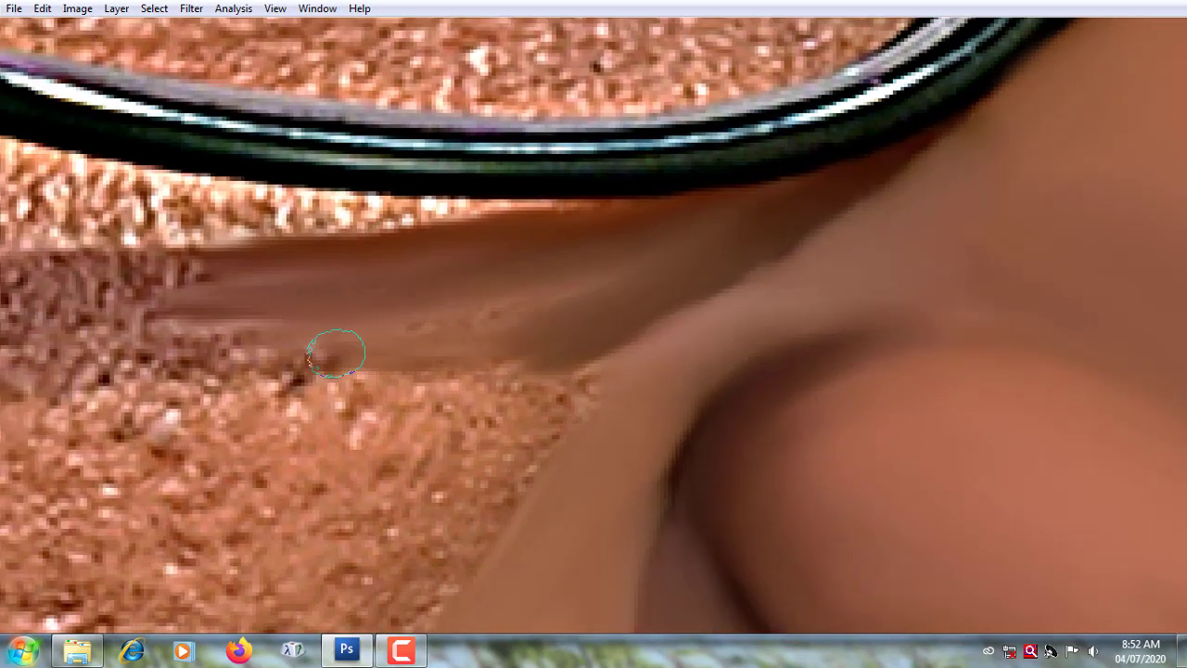
{"action": "scroll", "coordinate": [411, 358], "scroll_direction": "down", "scroll_amount": 1}
{"action": "scroll", "coordinate": [380, 345], "scroll_direction": "down", "scroll_amount": 1}
{"action": "scroll", "coordinate": [472, 312], "scroll_direction": "down", "scroll_amount": 1}
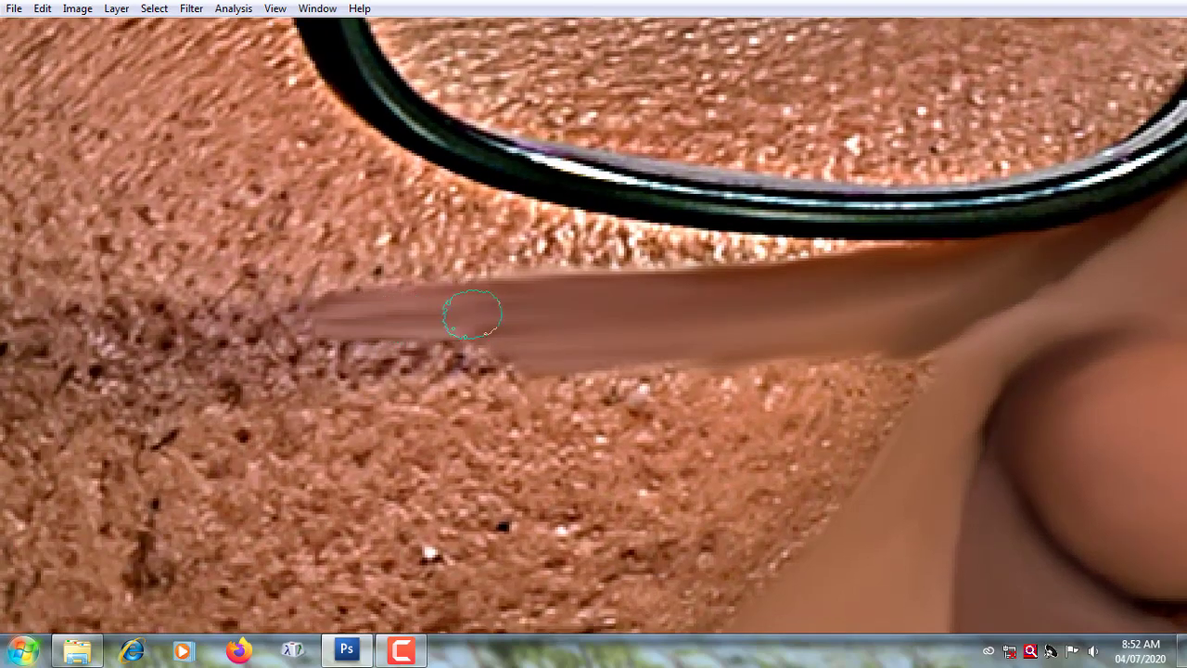
{"action": "scroll", "coordinate": [383, 375], "scroll_direction": "down", "scroll_amount": 2}
{"action": "left_click_drag", "start_coordinate": [383, 375], "coordinate": [322, 372]}
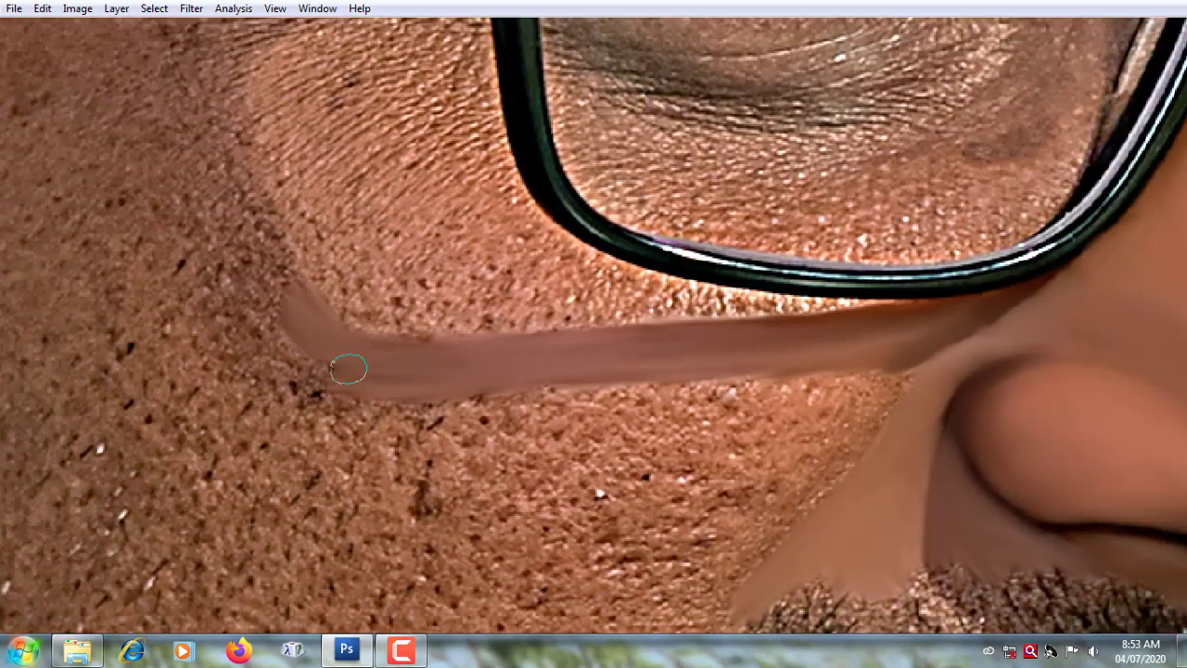
{"action": "scroll", "coordinate": [326, 315], "scroll_direction": "up", "scroll_amount": 2}
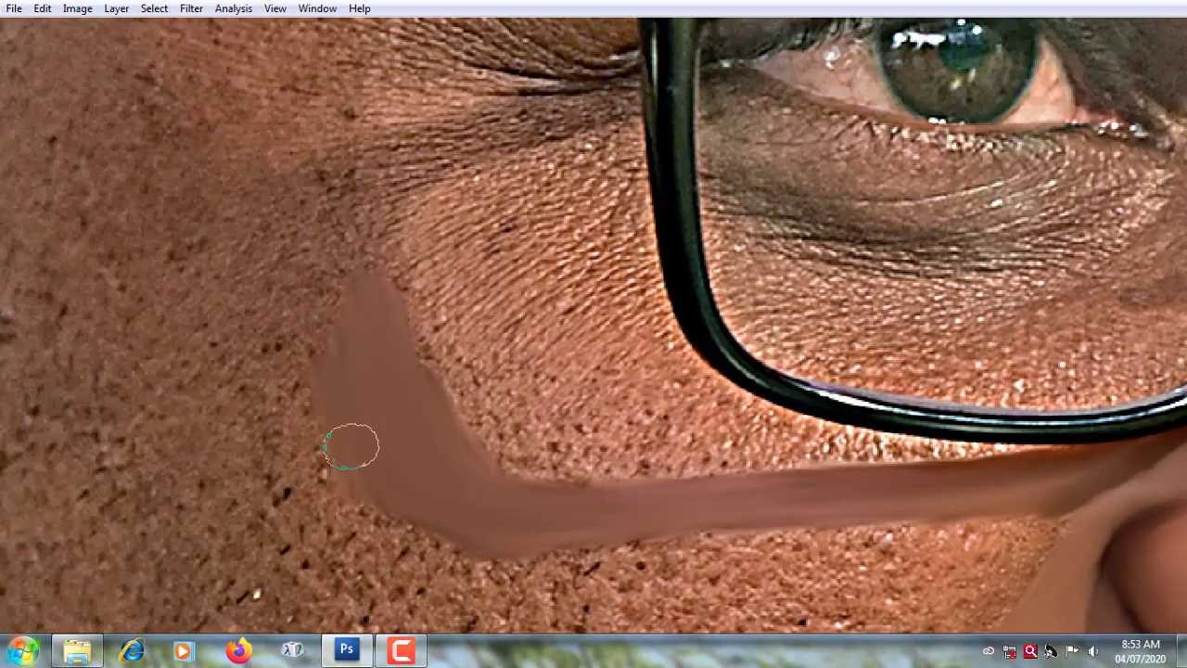
{"action": "scroll", "coordinate": [347, 442], "scroll_direction": "up", "scroll_amount": 1}
{"action": "left_click_drag", "start_coordinate": [406, 344], "coordinate": [388, 283]}
{"action": "scroll", "coordinate": [276, 418], "scroll_direction": "up", "scroll_amount": 1}
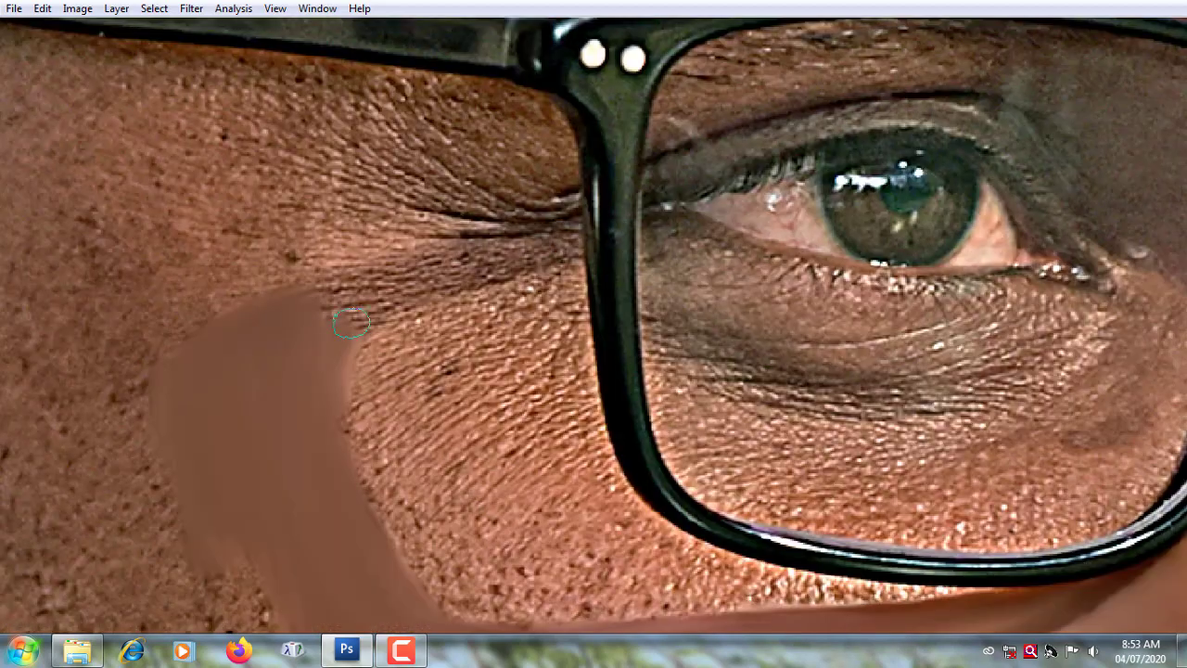
{"action": "mouse_move", "coordinate": [334, 320]}
{"action": "left_mouse_down"}
{"action": "mouse_move", "coordinate": [475, 275]}
{"action": "mouse_move", "coordinate": [335, 286]}
{"action": "left_mouse_up"}
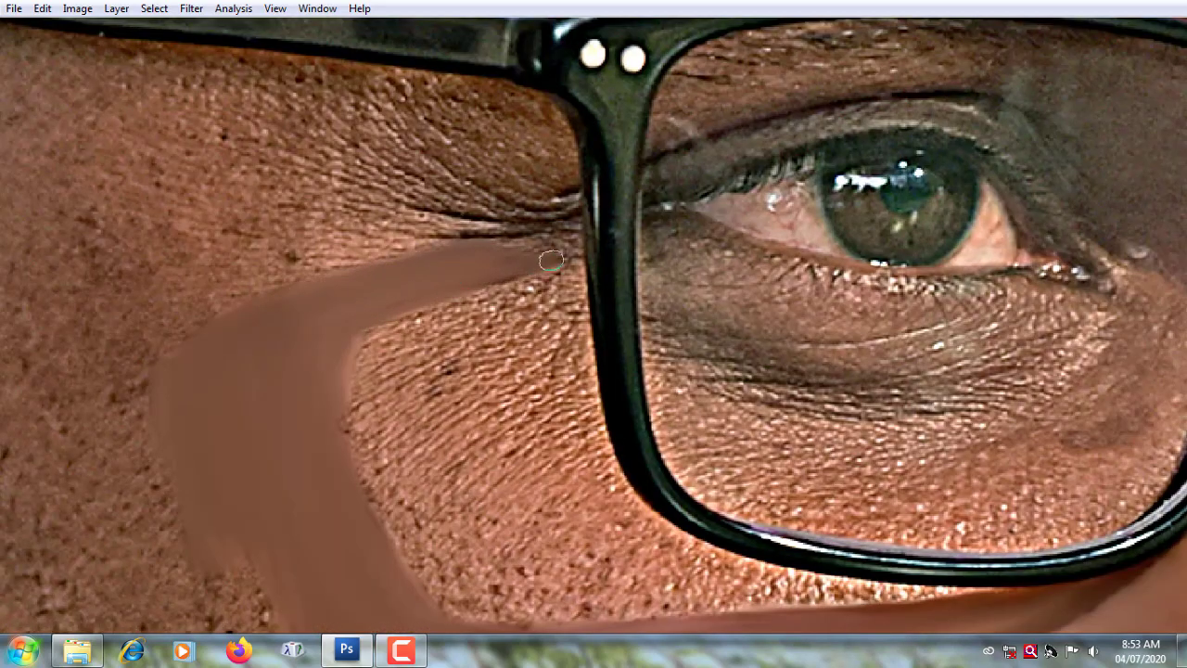
Step: Smooth the cheek skin directly below and beside the lower glasses frame
{"action": "scroll", "coordinate": [551, 261], "scroll_direction": "up", "scroll_amount": 1}
{"action": "left_click_drag", "start_coordinate": [523, 270], "coordinate": [553, 344]}
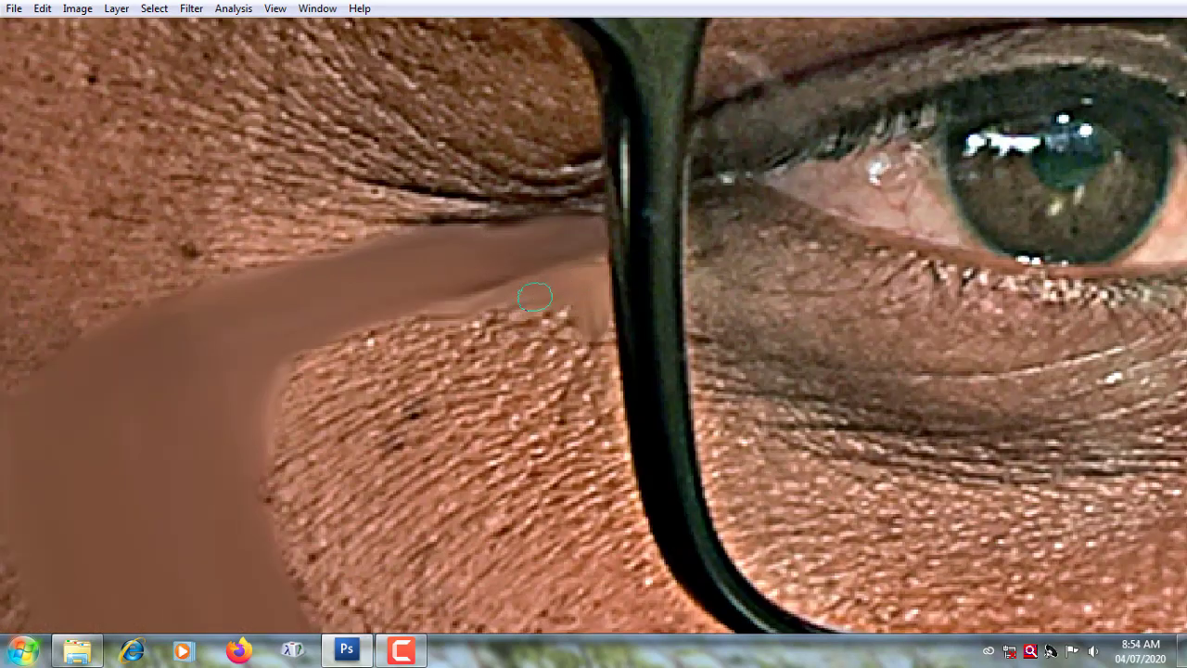
{"action": "scroll", "coordinate": [553, 344], "scroll_direction": "down", "scroll_amount": 2}
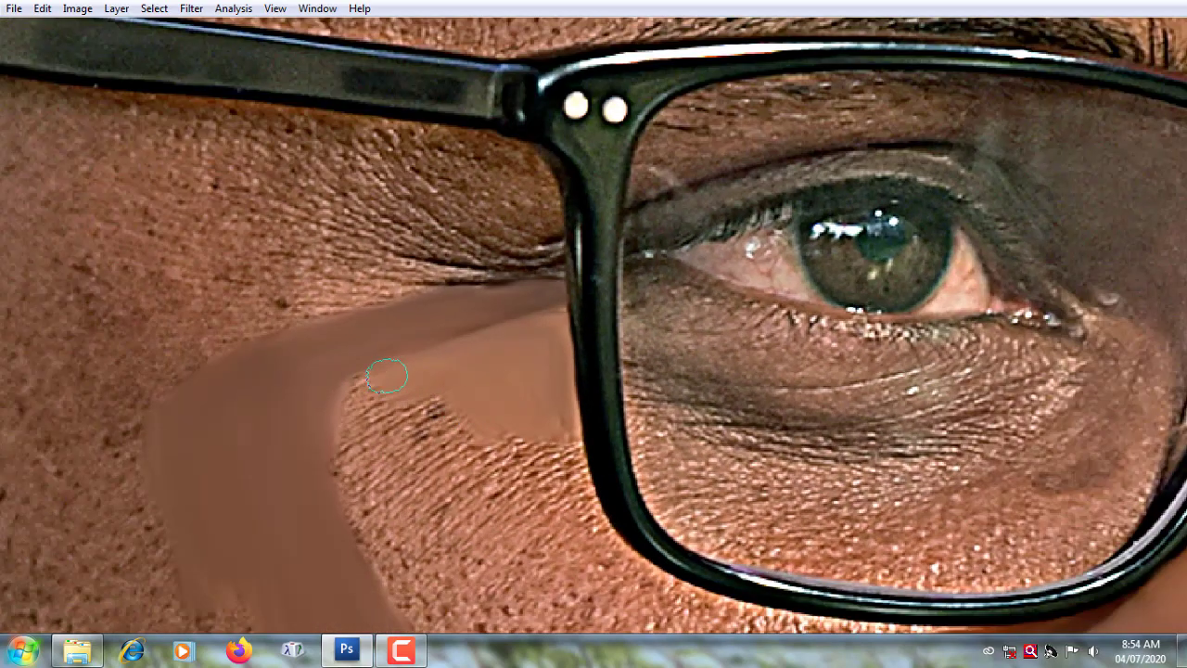
{"action": "left_click_drag", "start_coordinate": [410, 387], "coordinate": [581, 478]}
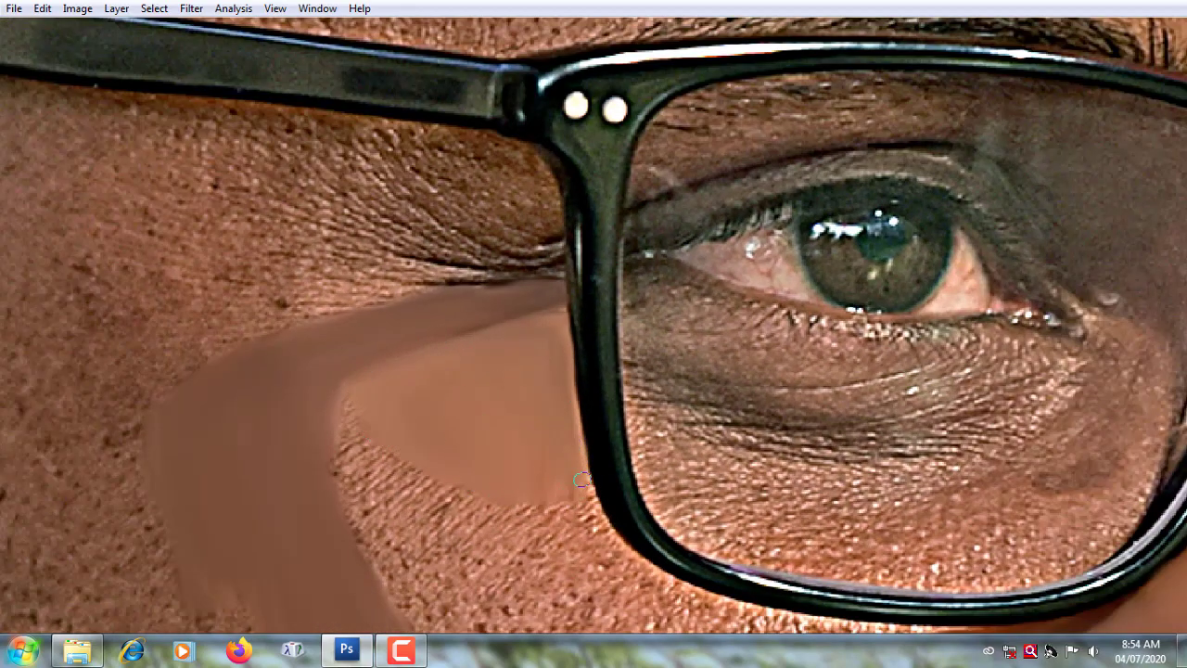
{"action": "scroll", "coordinate": [480, 283], "scroll_direction": "up", "scroll_amount": 1}
{"action": "scroll", "coordinate": [480, 284], "scroll_direction": "up", "scroll_amount": 1}
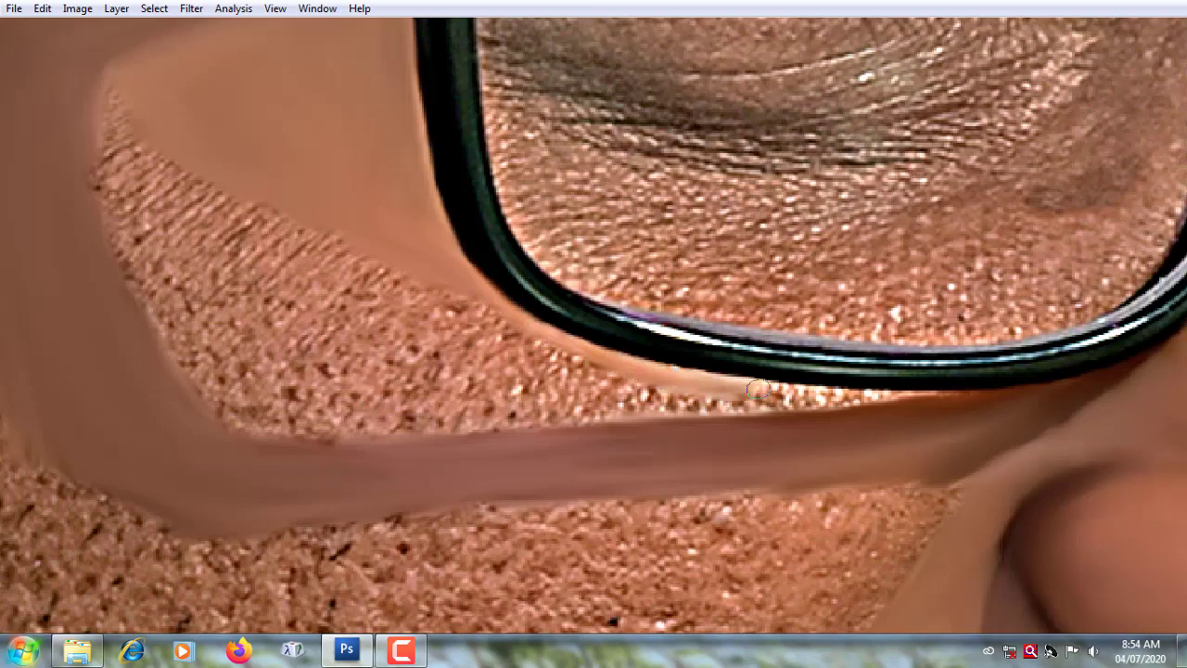
{"action": "scroll", "coordinate": [667, 380], "scroll_direction": "up", "scroll_amount": 1}
{"action": "left_click_drag", "start_coordinate": [703, 393], "coordinate": [1021, 394]}
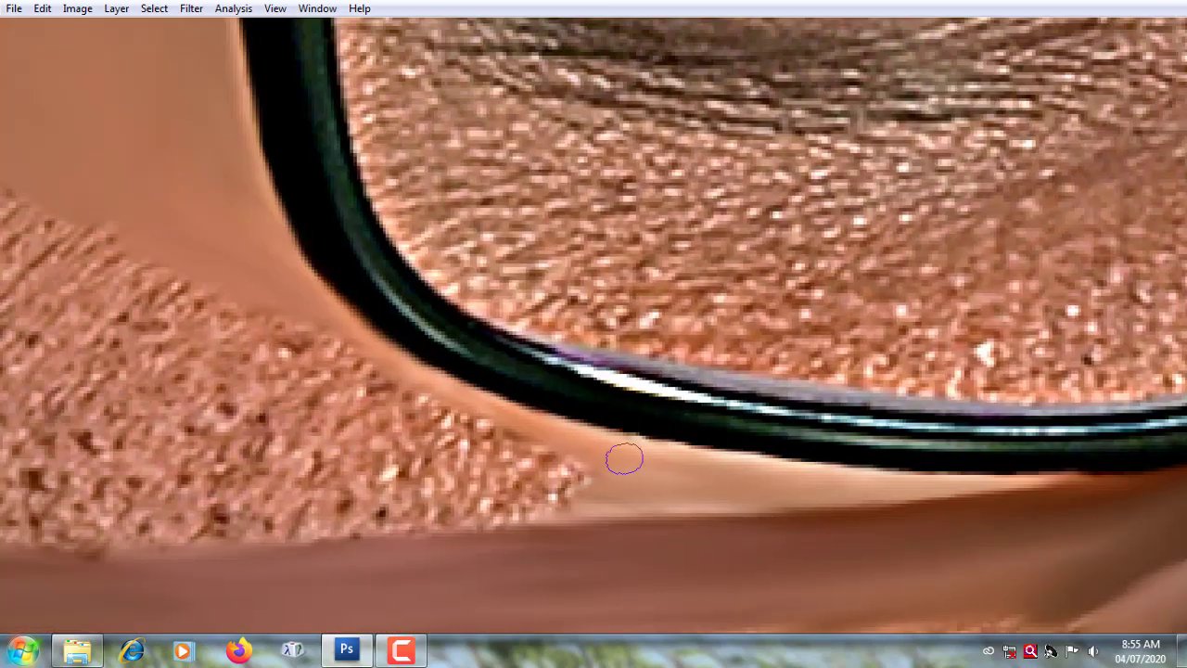
{"action": "mouse_move", "coordinate": [625, 456]}
{"action": "left_mouse_down"}
{"action": "mouse_move", "coordinate": [554, 464]}
{"action": "mouse_move", "coordinate": [210, 270]}
{"action": "left_mouse_up"}
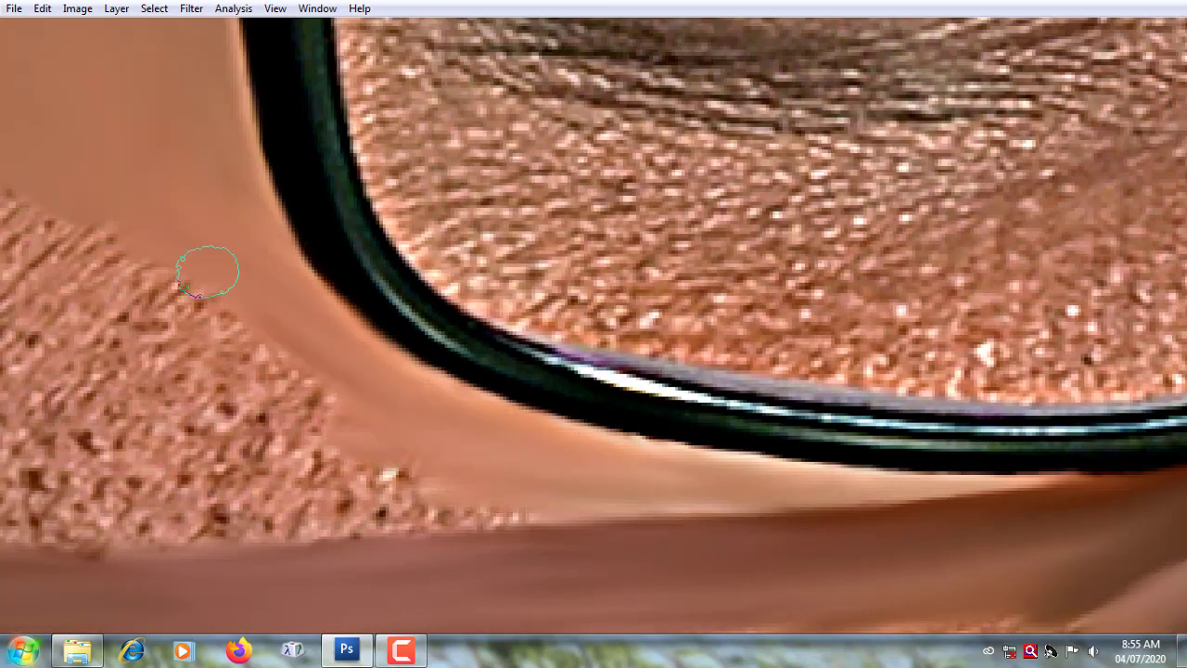
{"action": "left_click_drag", "start_coordinate": [150, 293], "coordinate": [56, 389]}
{"action": "left_click_drag", "start_coordinate": [55, 389], "coordinate": [371, 464]}
Step: Blend the last textured patches under the glasses into flat skin tone
{"action": "left_click_drag", "start_coordinate": [297, 371], "coordinate": [243, 211]}
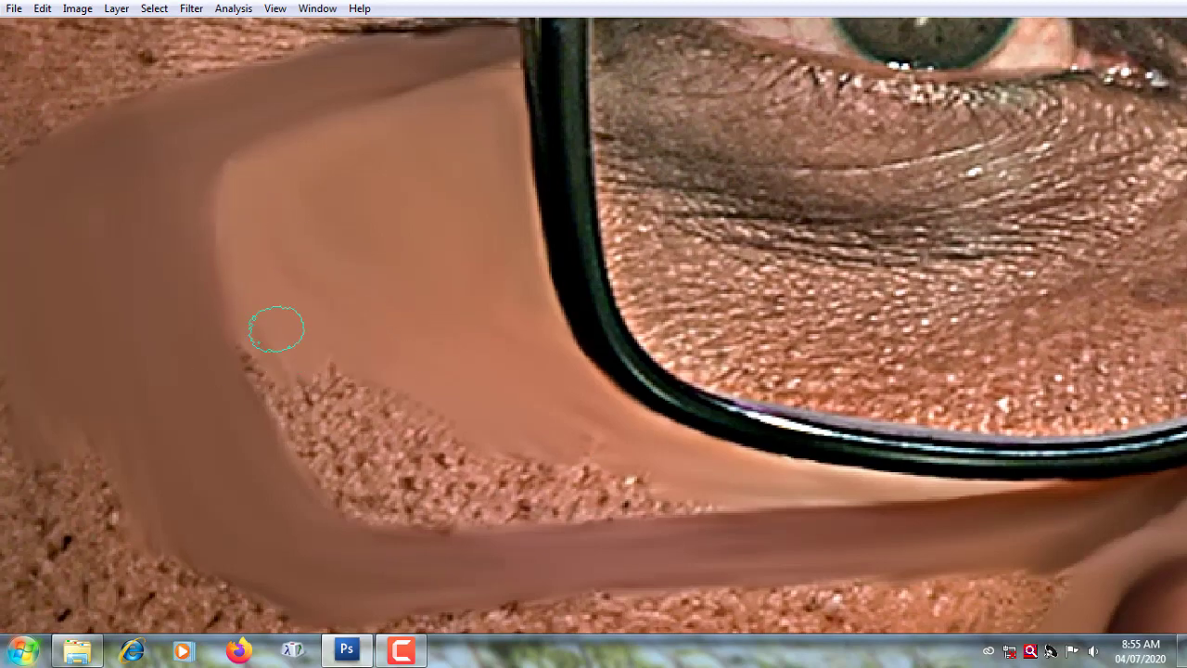
{"action": "mouse_move", "coordinate": [276, 329]}
{"action": "left_mouse_down"}
{"action": "mouse_move", "coordinate": [383, 424]}
{"action": "mouse_move", "coordinate": [548, 437]}
{"action": "mouse_move", "coordinate": [491, 495]}
{"action": "mouse_move", "coordinate": [628, 486]}
{"action": "mouse_move", "coordinate": [321, 447]}
{"action": "mouse_move", "coordinate": [376, 496]}
{"action": "left_mouse_up"}
{"action": "left_click_drag", "start_coordinate": [516, 427], "coordinate": [424, 307]}
{"action": "mouse_move", "coordinate": [827, 482]}
{"action": "left_mouse_down"}
{"action": "mouse_move", "coordinate": [697, 352]}
{"action": "mouse_move", "coordinate": [720, 344]}
{"action": "mouse_move", "coordinate": [752, 231]}
{"action": "mouse_move", "coordinate": [662, 231]}
{"action": "mouse_move", "coordinate": [583, 251]}
{"action": "left_mouse_up"}
{"action": "mouse_move", "coordinate": [775, 129]}
{"action": "left_mouse_down"}
{"action": "mouse_move", "coordinate": [575, 179]}
{"action": "mouse_move", "coordinate": [581, 239]}
{"action": "left_mouse_up"}
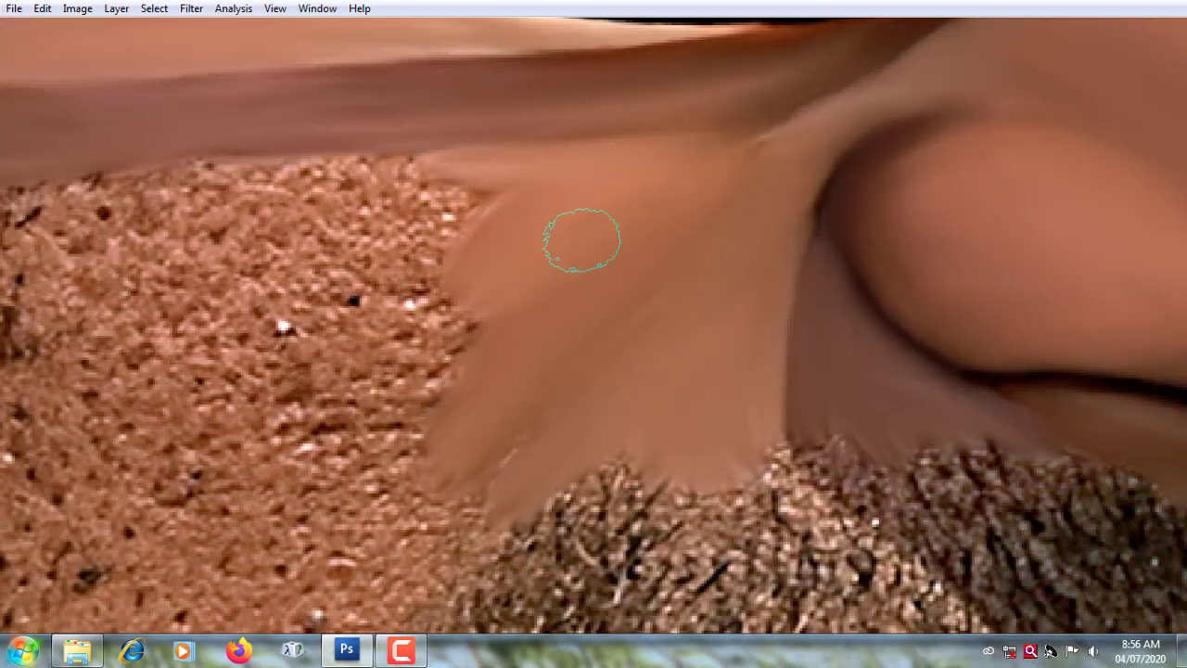
{"action": "mouse_move", "coordinate": [699, 208]}
{"action": "left_mouse_down"}
{"action": "mouse_move", "coordinate": [472, 442]}
{"action": "mouse_move", "coordinate": [411, 352]}
{"action": "mouse_move", "coordinate": [482, 177]}
{"action": "left_mouse_up"}
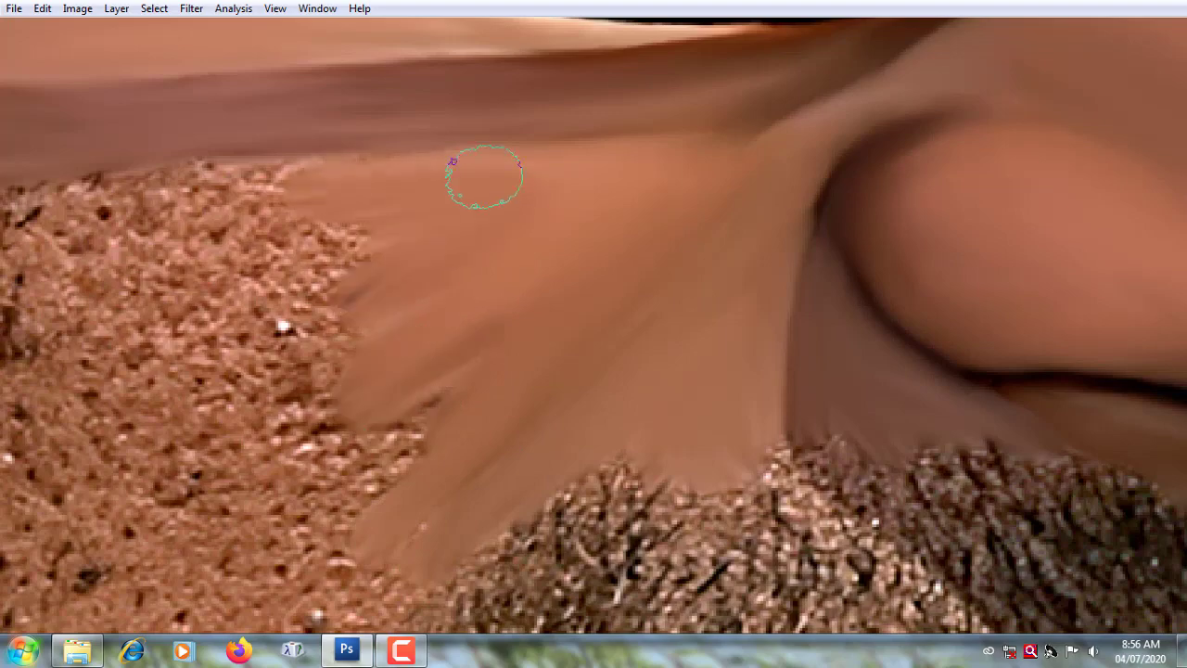
{"action": "scroll", "coordinate": [313, 408], "scroll_direction": "up", "scroll_amount": 5}
{"action": "scroll", "coordinate": [278, 413], "scroll_direction": "left", "scroll_amount": 4}
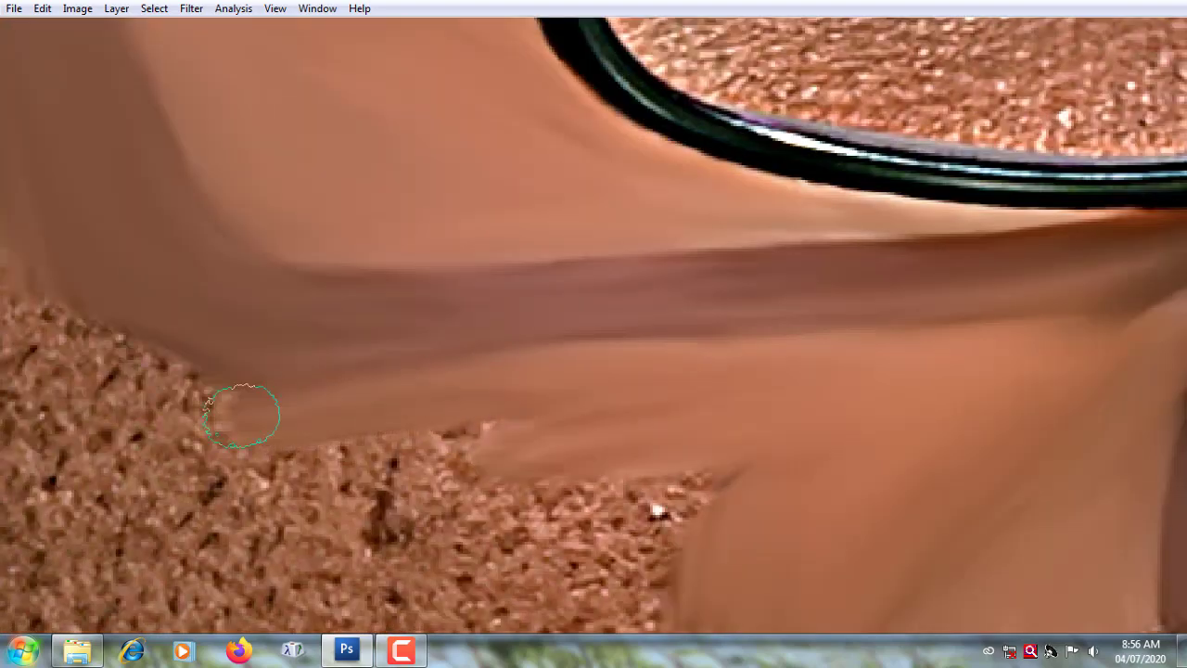
Step: Flatten the grainy cheek near the ear and carry the smoothing down over the lower-cheek beard
{"action": "scroll", "coordinate": [327, 465], "scroll_direction": "down", "scroll_amount": 3}
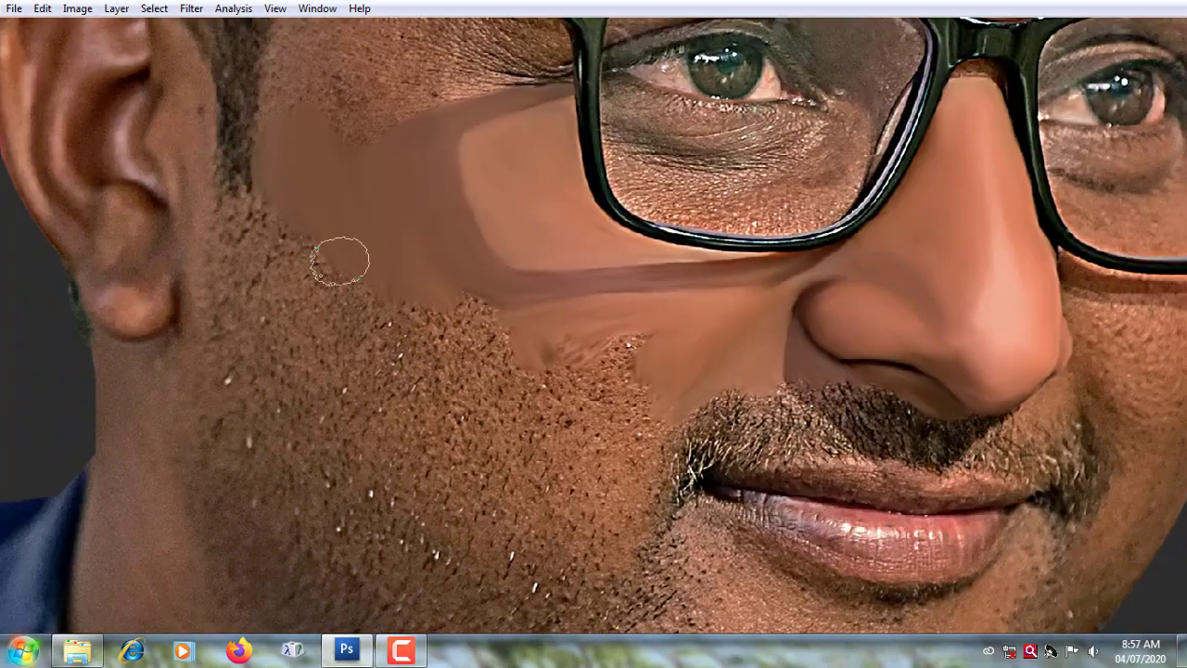
{"action": "mouse_move", "coordinate": [248, 213]}
{"action": "left_mouse_down"}
{"action": "mouse_move", "coordinate": [225, 352]}
{"action": "mouse_move", "coordinate": [313, 281]}
{"action": "mouse_move", "coordinate": [447, 304]}
{"action": "left_mouse_up"}
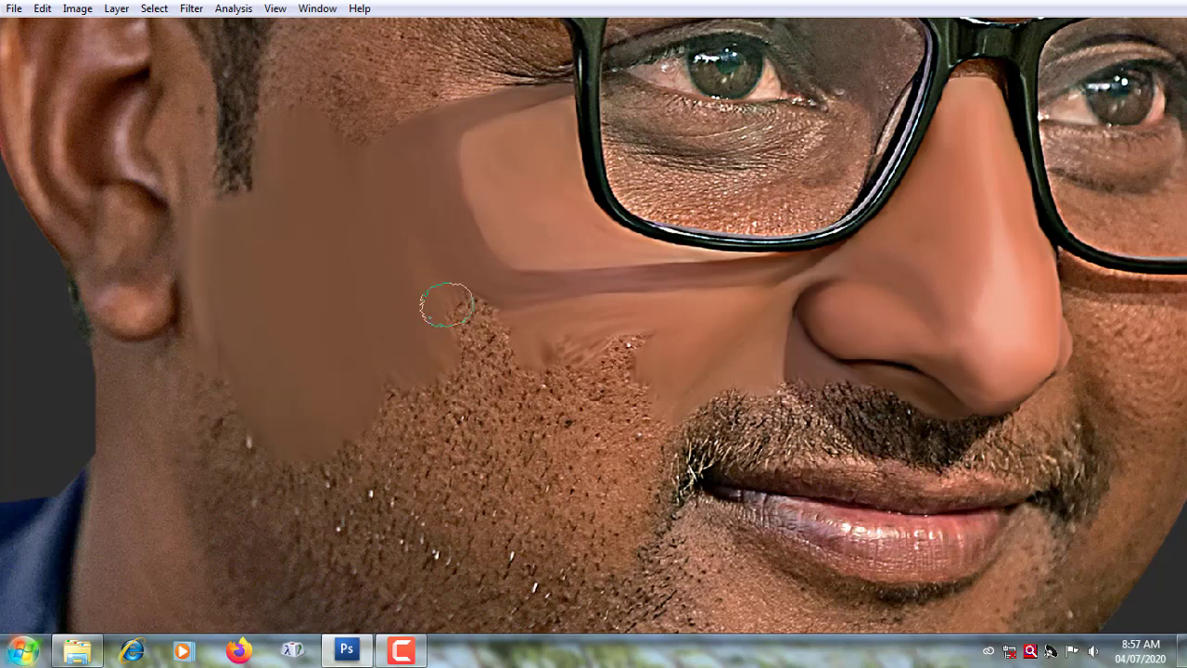
{"action": "mouse_move", "coordinate": [508, 331]}
{"action": "left_mouse_down"}
{"action": "mouse_move", "coordinate": [458, 424]}
{"action": "mouse_move", "coordinate": [339, 467]}
{"action": "mouse_move", "coordinate": [636, 340]}
{"action": "mouse_move", "coordinate": [568, 375]}
{"action": "mouse_move", "coordinate": [649, 424]}
{"action": "mouse_move", "coordinate": [628, 479]}
{"action": "mouse_move", "coordinate": [548, 413]}
{"action": "mouse_move", "coordinate": [465, 499]}
{"action": "left_mouse_up"}
{"action": "scroll", "coordinate": [465, 499], "scroll_direction": "down", "scroll_amount": 2}
{"action": "scroll", "coordinate": [469, 416], "scroll_direction": "down", "scroll_amount": 2}
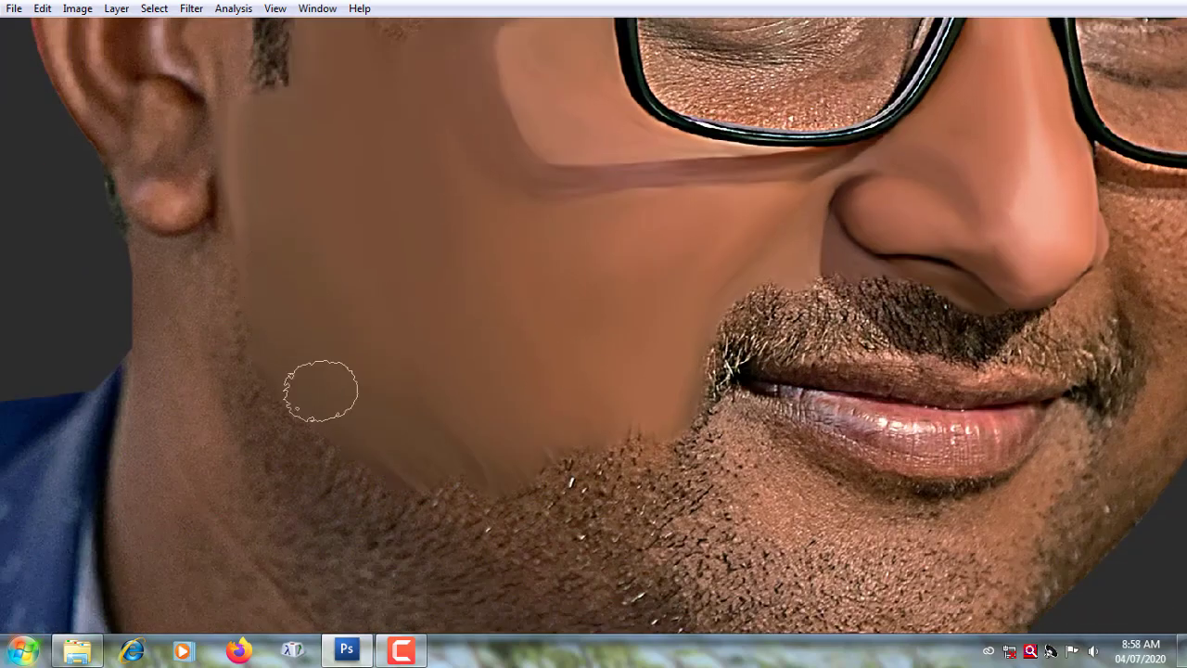
{"action": "scroll", "coordinate": [318, 389], "scroll_direction": "down", "scroll_amount": 2}
{"action": "scroll", "coordinate": [455, 413], "scroll_direction": "up", "scroll_amount": 5}
{"action": "scroll", "coordinate": [471, 417], "scroll_direction": "up", "scroll_amount": 2}
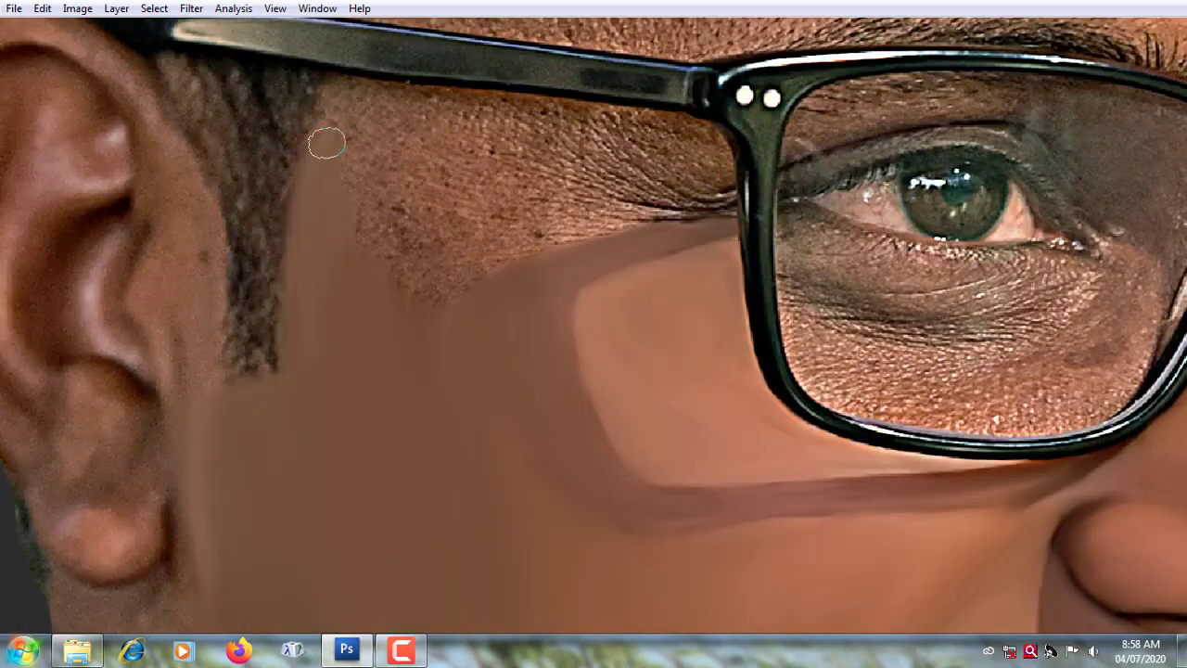
Step: Smear the wrinkled temple patch beside the glasses smooth, extending it up toward the hairline
{"action": "mouse_move", "coordinate": [326, 143]}
{"action": "left_mouse_down"}
{"action": "mouse_move", "coordinate": [335, 100]}
{"action": "mouse_move", "coordinate": [440, 106]}
{"action": "left_mouse_up"}
{"action": "scroll", "coordinate": [633, 139], "scroll_direction": "up", "scroll_amount": 1}
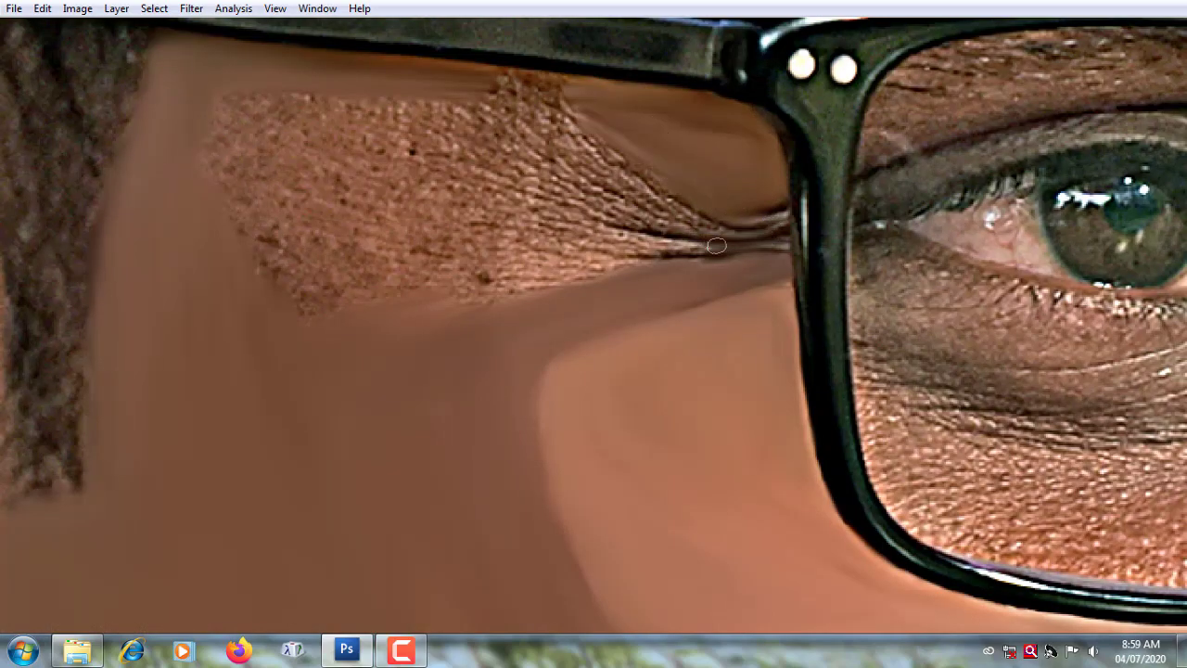
{"action": "mouse_move", "coordinate": [716, 246]}
{"action": "left_mouse_down"}
{"action": "mouse_move", "coordinate": [500, 232]}
{"action": "mouse_move", "coordinate": [642, 184]}
{"action": "mouse_move", "coordinate": [576, 204]}
{"action": "left_mouse_up"}
{"action": "mouse_move", "coordinate": [615, 123]}
{"action": "left_mouse_down"}
{"action": "mouse_move", "coordinate": [340, 93]}
{"action": "mouse_move", "coordinate": [260, 122]}
{"action": "mouse_move", "coordinate": [297, 374]}
{"action": "left_mouse_up"}
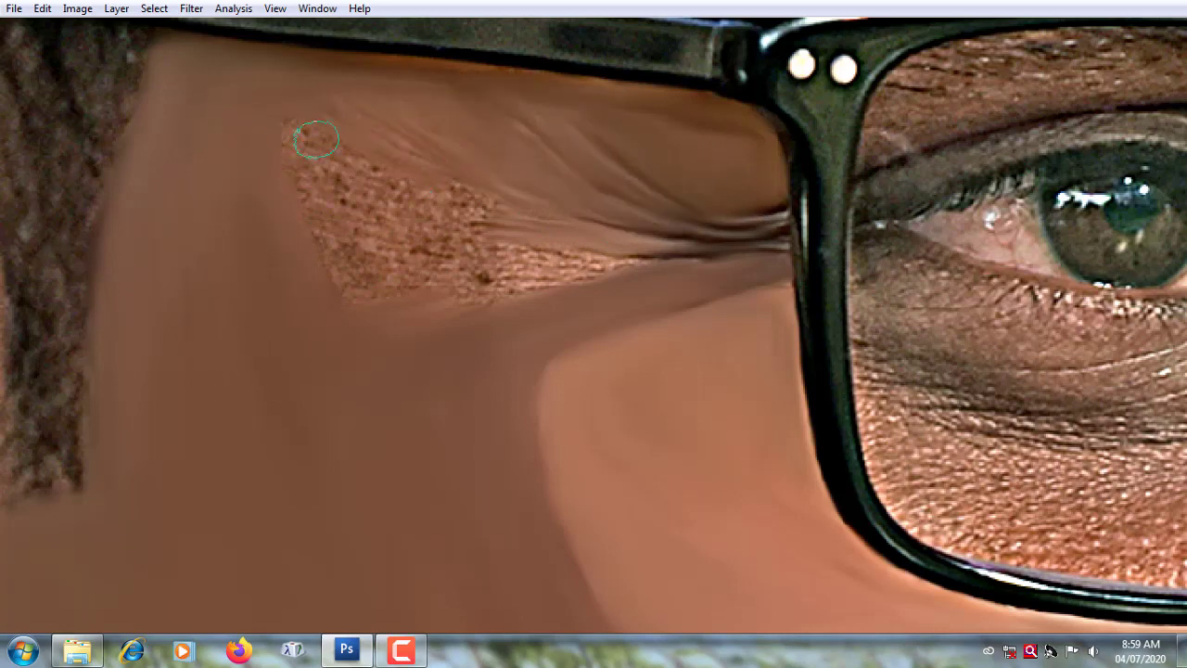
{"action": "mouse_move", "coordinate": [316, 139]}
{"action": "left_mouse_down"}
{"action": "mouse_move", "coordinate": [454, 310]}
{"action": "mouse_move", "coordinate": [526, 288]}
{"action": "left_mouse_up"}
{"action": "mouse_move", "coordinate": [625, 266]}
{"action": "left_mouse_down"}
{"action": "mouse_move", "coordinate": [459, 255]}
{"action": "mouse_move", "coordinate": [436, 283]}
{"action": "left_mouse_up"}
{"action": "left_click_drag", "start_coordinate": [595, 252], "coordinate": [522, 176]}
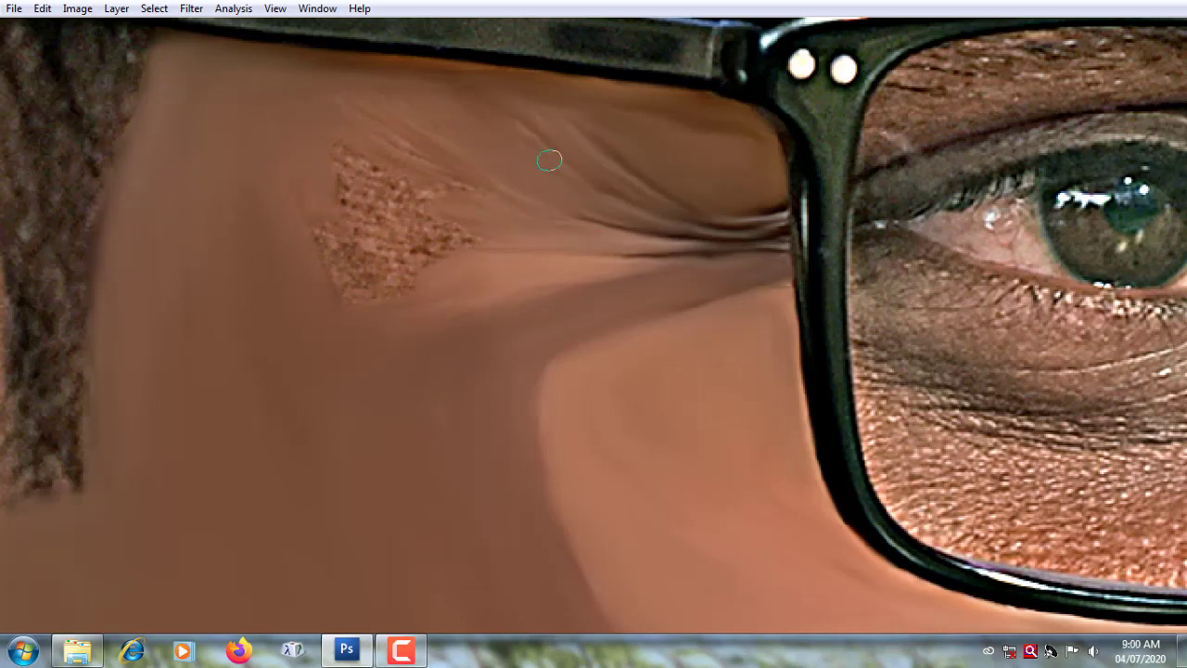
{"action": "mouse_move", "coordinate": [447, 198]}
{"action": "left_mouse_down"}
{"action": "mouse_move", "coordinate": [450, 207]}
{"action": "mouse_move", "coordinate": [370, 238]}
{"action": "mouse_move", "coordinate": [432, 278]}
{"action": "mouse_move", "coordinate": [317, 200]}
{"action": "left_mouse_up"}
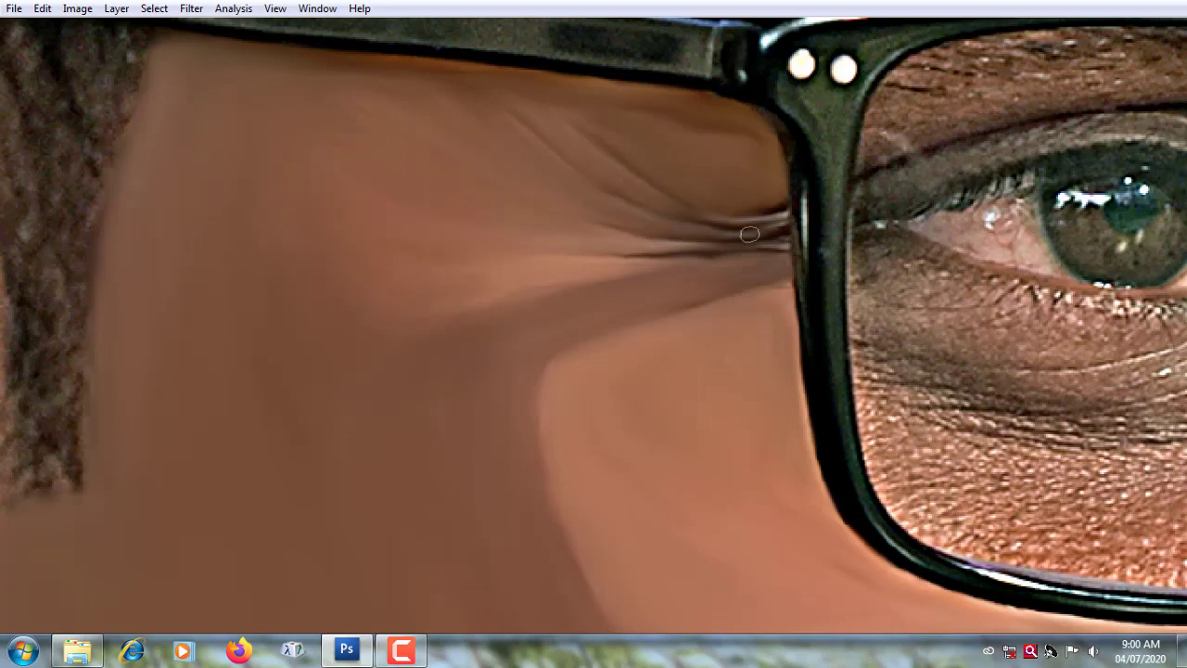
{"action": "scroll", "coordinate": [749, 235], "scroll_direction": "down", "scroll_amount": 2}
{"action": "scroll", "coordinate": [749, 235], "scroll_direction": "up", "scroll_amount": 1}
{"action": "scroll", "coordinate": [749, 235], "scroll_direction": "down", "scroll_amount": 1}
Step: Smooth the forehead skin in strips across its left and right sides
{"action": "mouse_move", "coordinate": [779, 120]}
{"action": "left_mouse_down"}
{"action": "mouse_move", "coordinate": [648, 148]}
{"action": "mouse_move", "coordinate": [631, 53]}
{"action": "mouse_move", "coordinate": [449, 148]}
{"action": "left_mouse_up"}
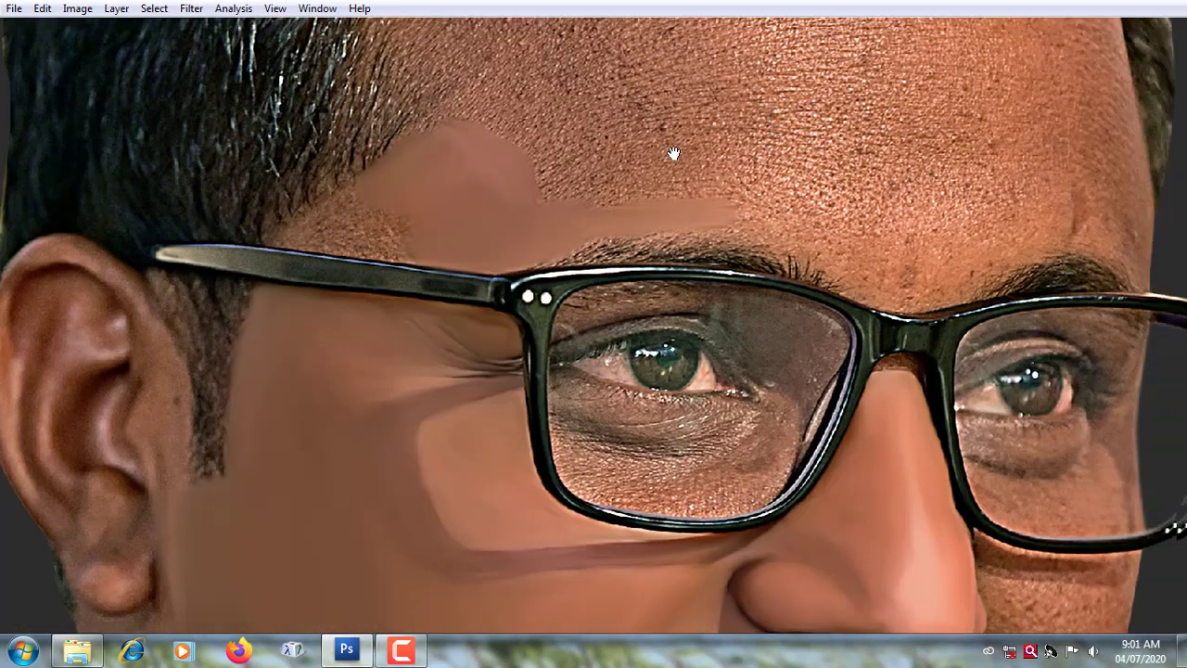
{"action": "mouse_move", "coordinate": [967, 180]}
{"action": "left_mouse_down"}
{"action": "mouse_move", "coordinate": [550, 271]}
{"action": "mouse_move", "coordinate": [520, 195]}
{"action": "mouse_move", "coordinate": [583, 191]}
{"action": "left_mouse_up"}
{"action": "mouse_move", "coordinate": [510, 161]}
{"action": "left_mouse_down"}
{"action": "mouse_move", "coordinate": [527, 272]}
{"action": "mouse_move", "coordinate": [547, 139]}
{"action": "mouse_move", "coordinate": [588, 93]}
{"action": "mouse_move", "coordinate": [599, 212]}
{"action": "mouse_move", "coordinate": [458, 345]}
{"action": "mouse_move", "coordinate": [408, 333]}
{"action": "mouse_move", "coordinate": [377, 217]}
{"action": "mouse_move", "coordinate": [419, 249]}
{"action": "mouse_move", "coordinate": [286, 196]}
{"action": "mouse_move", "coordinate": [183, 238]}
{"action": "mouse_move", "coordinate": [265, 321]}
{"action": "mouse_move", "coordinate": [329, 322]}
{"action": "left_mouse_up"}
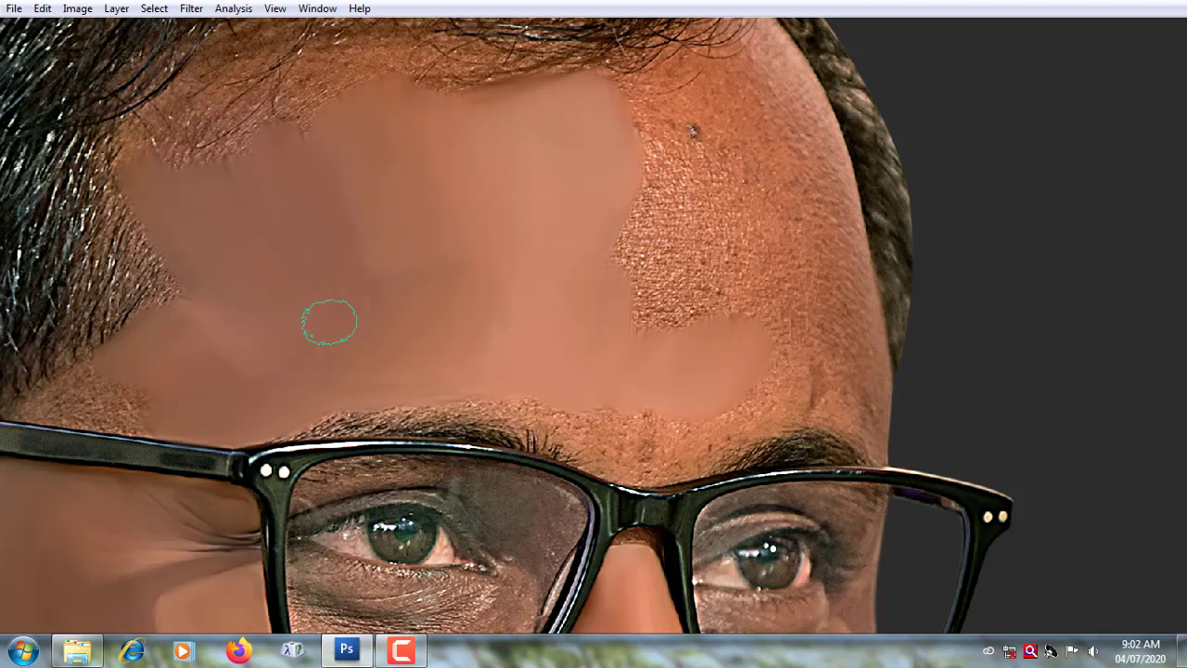
{"action": "scroll", "coordinate": [375, 294], "scroll_direction": "right", "scroll_amount": 3}
{"action": "mouse_move", "coordinate": [492, 305]}
{"action": "left_mouse_down"}
{"action": "mouse_move", "coordinate": [578, 331]}
{"action": "mouse_move", "coordinate": [646, 276]}
{"action": "mouse_move", "coordinate": [522, 146]}
{"action": "left_mouse_up"}
Step: Smooth the textured skin just above the eyebrows and between the brows
{"action": "scroll", "coordinate": [505, 186], "scroll_direction": "right", "scroll_amount": 4}
{"action": "scroll", "coordinate": [491, 225], "scroll_direction": "down", "scroll_amount": 2}
{"action": "scroll", "coordinate": [544, 253], "scroll_direction": "down", "scroll_amount": 2}
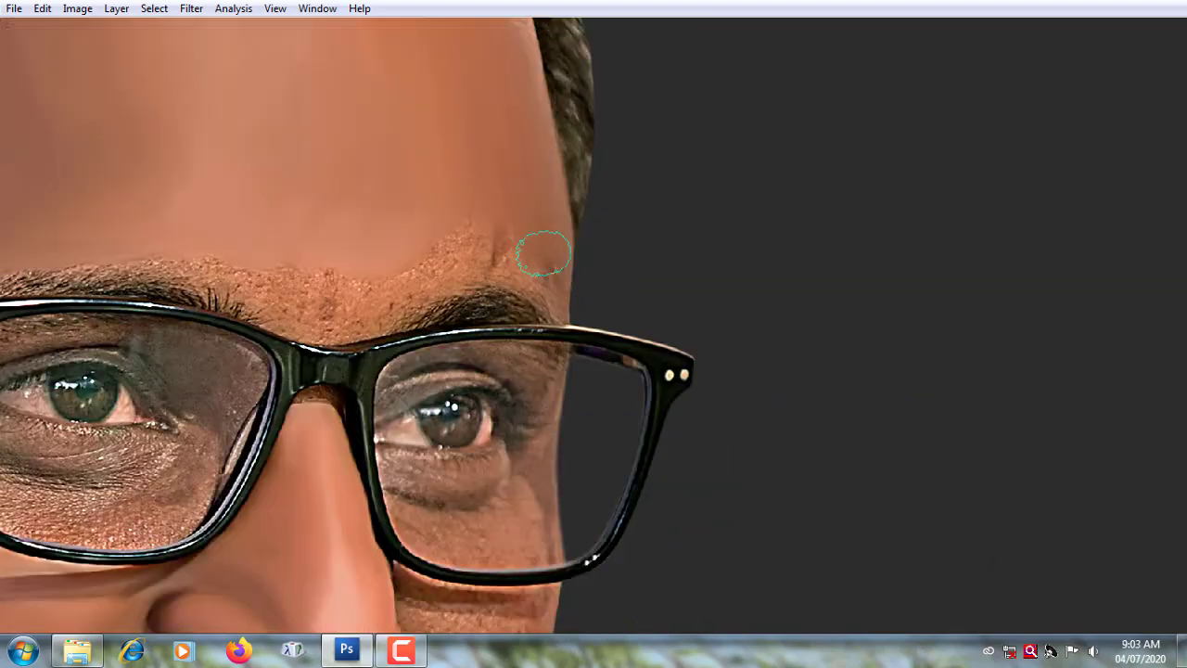
{"action": "scroll", "coordinate": [559, 293], "scroll_direction": "up", "scroll_amount": 2}
{"action": "mouse_move", "coordinate": [492, 161]}
{"action": "left_mouse_down"}
{"action": "mouse_move", "coordinate": [398, 176]}
{"action": "mouse_move", "coordinate": [435, 179]}
{"action": "mouse_move", "coordinate": [530, 290]}
{"action": "left_mouse_up"}
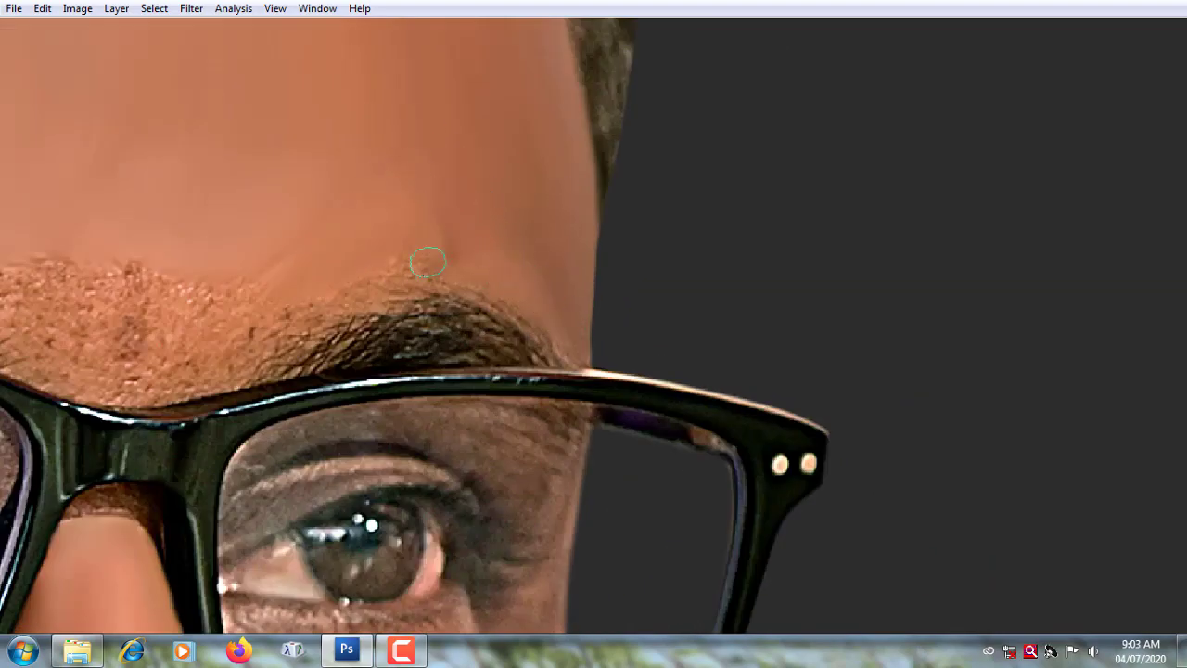
{"action": "scroll", "coordinate": [264, 287], "scroll_direction": "left", "scroll_amount": 4}
{"action": "mouse_move", "coordinate": [390, 257]}
{"action": "left_mouse_down"}
{"action": "mouse_move", "coordinate": [477, 278]}
{"action": "mouse_move", "coordinate": [332, 233]}
{"action": "left_mouse_up"}
{"action": "scroll", "coordinate": [477, 278], "scroll_direction": "left", "scroll_amount": 4}
{"action": "scroll", "coordinate": [332, 232], "scroll_direction": "left", "scroll_amount": 3}
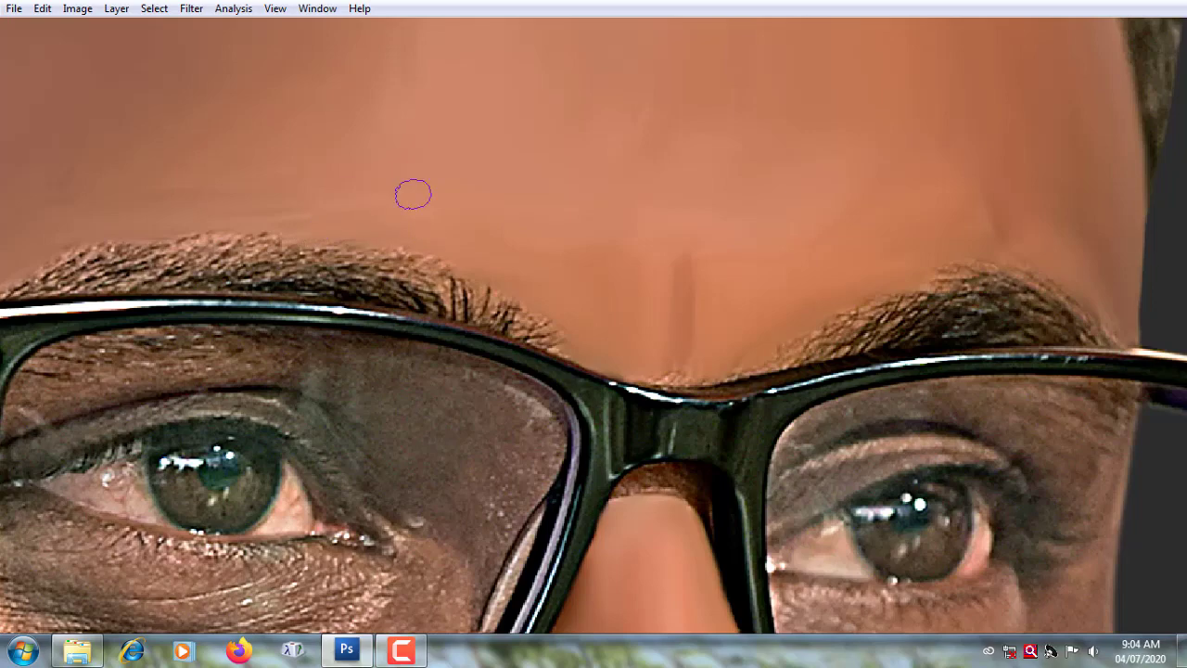
{"action": "scroll", "coordinate": [667, 225], "scroll_direction": "down", "scroll_amount": 3}
{"action": "scroll", "coordinate": [580, 251], "scroll_direction": "up", "scroll_amount": 3}
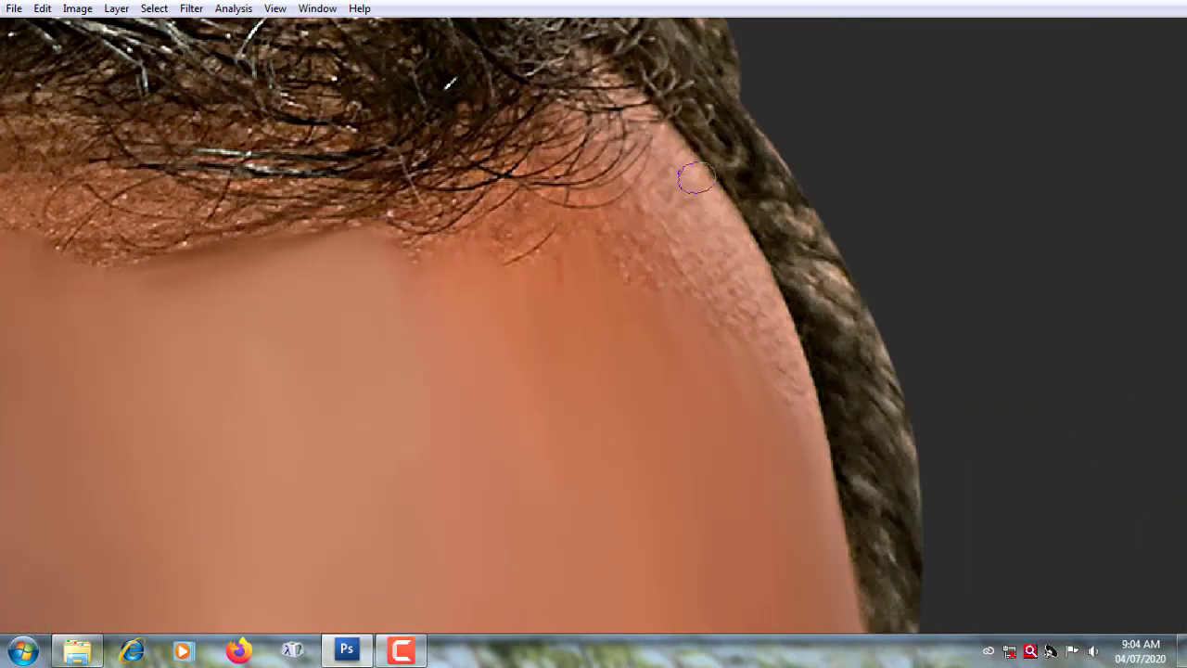
Step: Toggle the workspace panels with Tab, leaving them hidden for a full-canvas view
{"action": "scroll", "coordinate": [760, 436], "scroll_direction": "down", "scroll_amount": 3}
{"action": "scroll", "coordinate": [732, 472], "scroll_direction": "down", "scroll_amount": 3}
{"action": "key", "text": "Tab"}
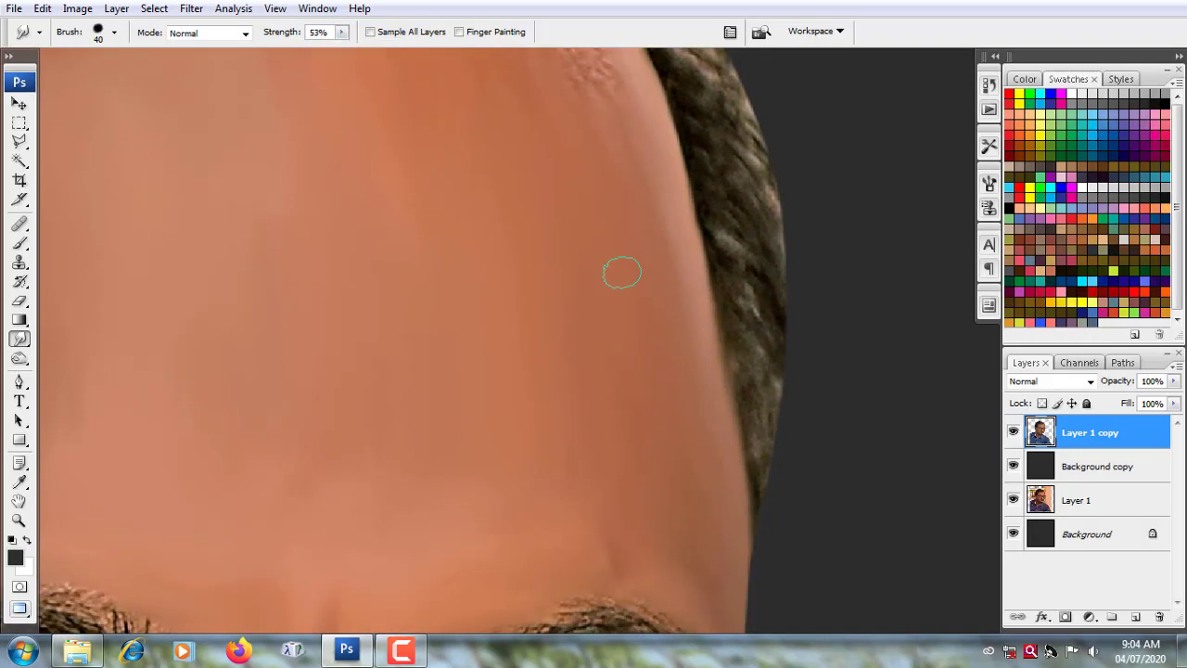
{"action": "key", "text": "Tab"}
{"action": "scroll", "coordinate": [548, 251], "scroll_direction": "up", "scroll_amount": 5}
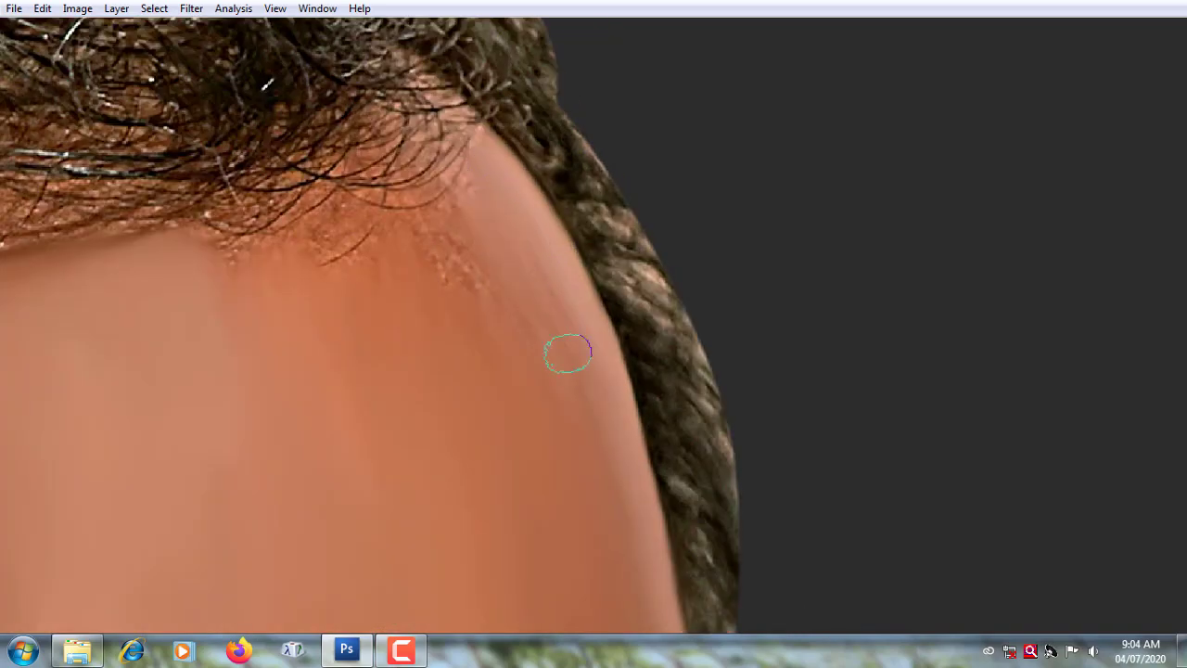
Step: Blend skin tone over the stray hair strands along the forehead hairline
{"action": "mouse_move", "coordinate": [455, 225]}
{"action": "left_mouse_down"}
{"action": "mouse_move", "coordinate": [489, 180]}
{"action": "mouse_move", "coordinate": [455, 249]}
{"action": "mouse_move", "coordinate": [431, 249]}
{"action": "left_mouse_up"}
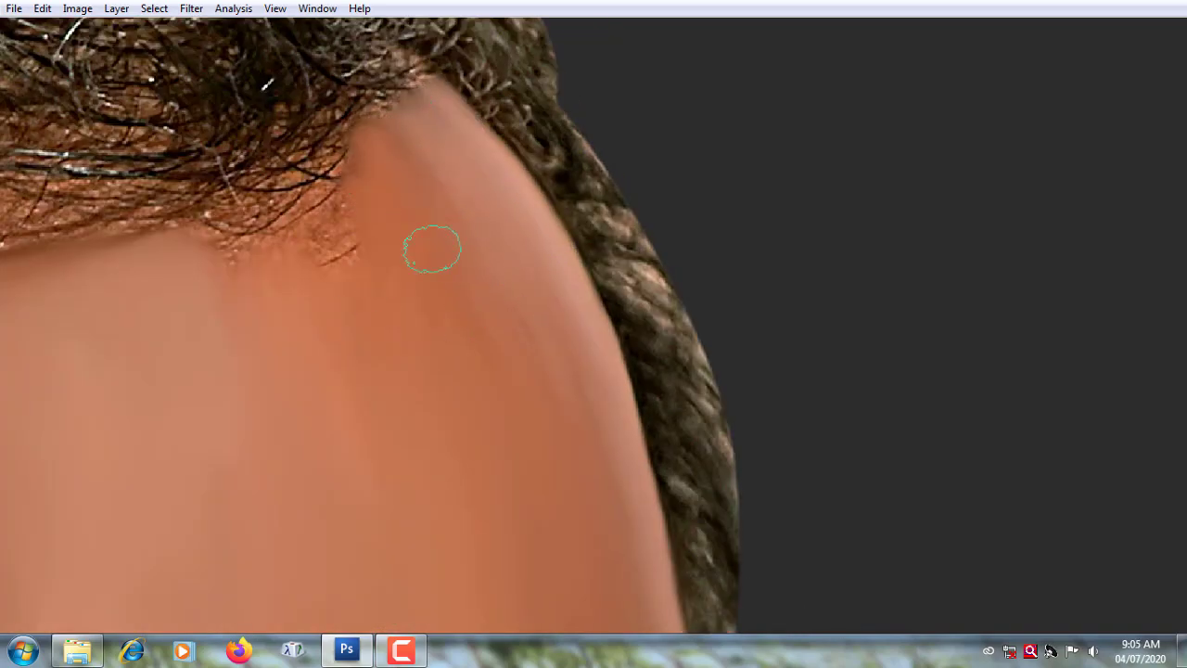
{"action": "scroll", "coordinate": [398, 176], "scroll_direction": "left", "scroll_amount": 5}
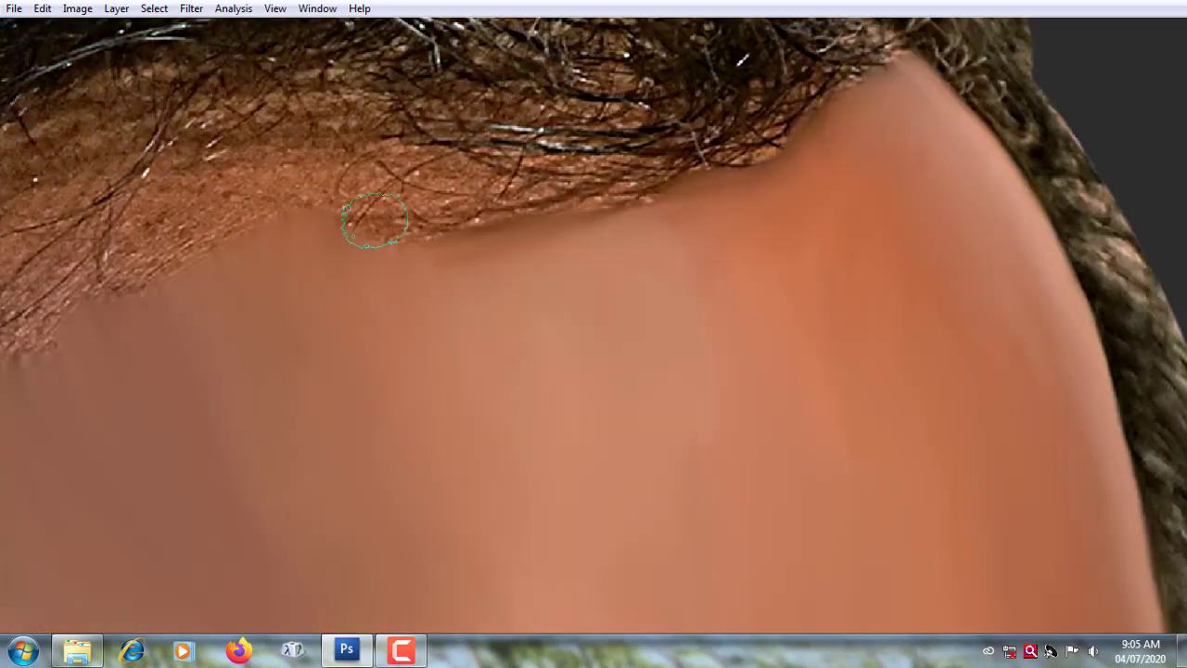
{"action": "mouse_move", "coordinate": [375, 219]}
{"action": "left_mouse_down"}
{"action": "mouse_move", "coordinate": [266, 185]}
{"action": "mouse_move", "coordinate": [291, 146]}
{"action": "left_mouse_up"}
{"action": "scroll", "coordinate": [371, 176], "scroll_direction": "up", "scroll_amount": 2}
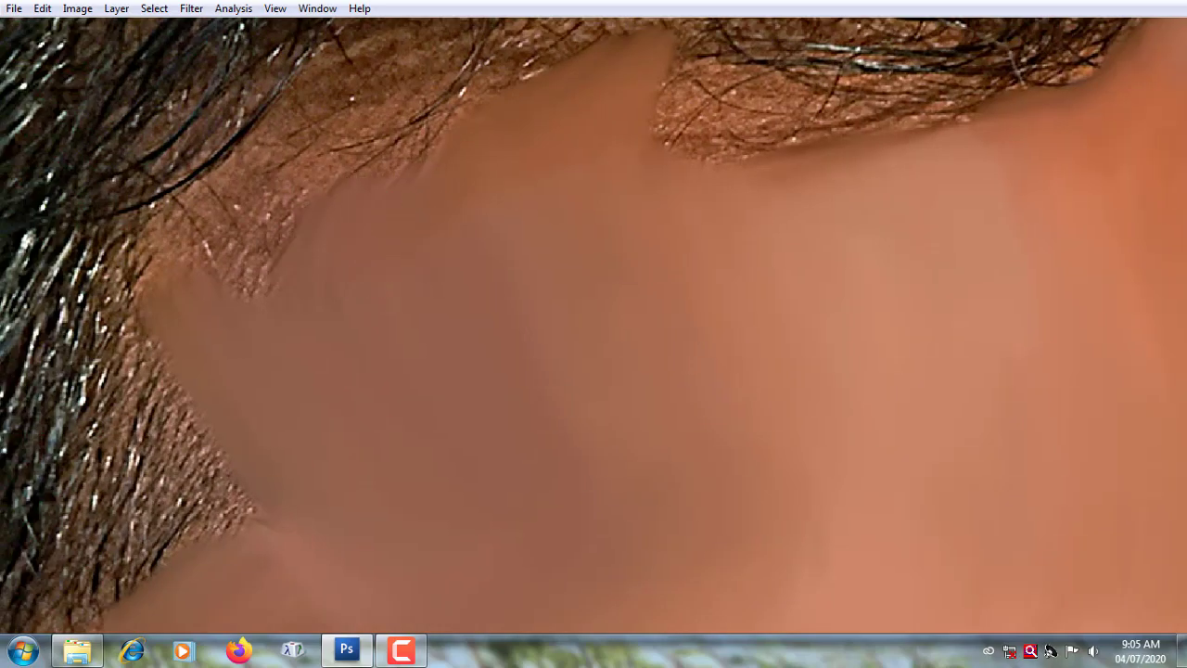
{"action": "scroll", "coordinate": [291, 191], "scroll_direction": "up", "scroll_amount": 2}
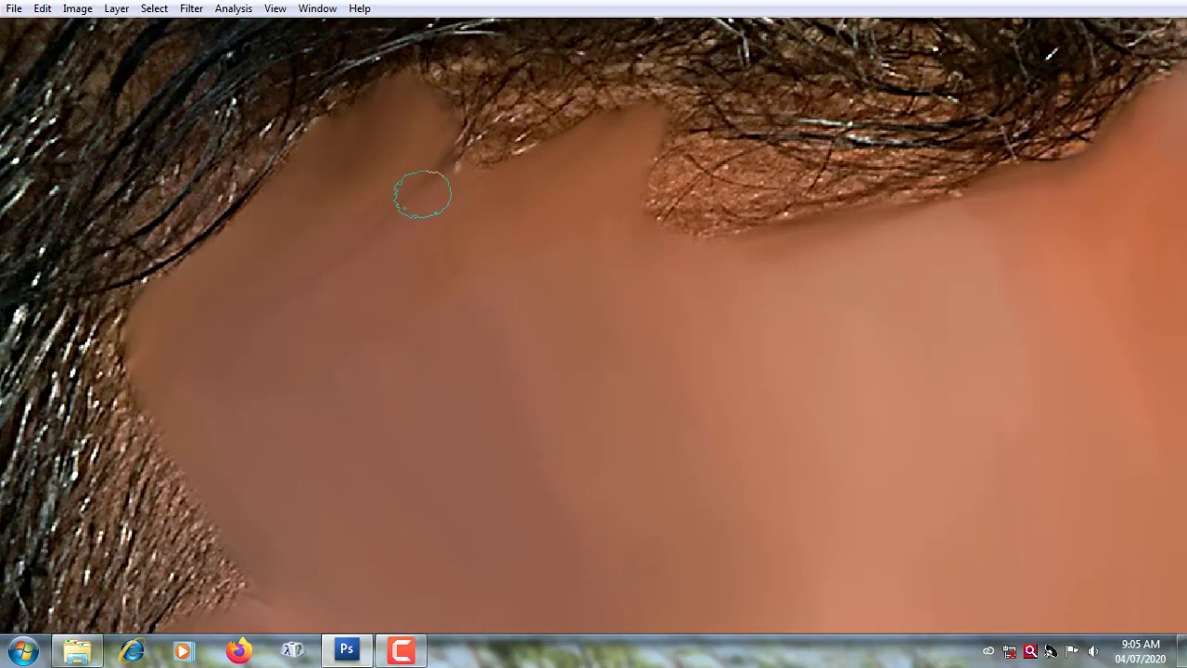
{"action": "scroll", "coordinate": [423, 193], "scroll_direction": "down", "scroll_amount": 2}
{"action": "scroll", "coordinate": [564, 198], "scroll_direction": "down", "scroll_amount": 2}
{"action": "scroll", "coordinate": [436, 212], "scroll_direction": "down", "scroll_amount": 3}
{"action": "scroll", "coordinate": [418, 84], "scroll_direction": "up", "scroll_amount": 3}
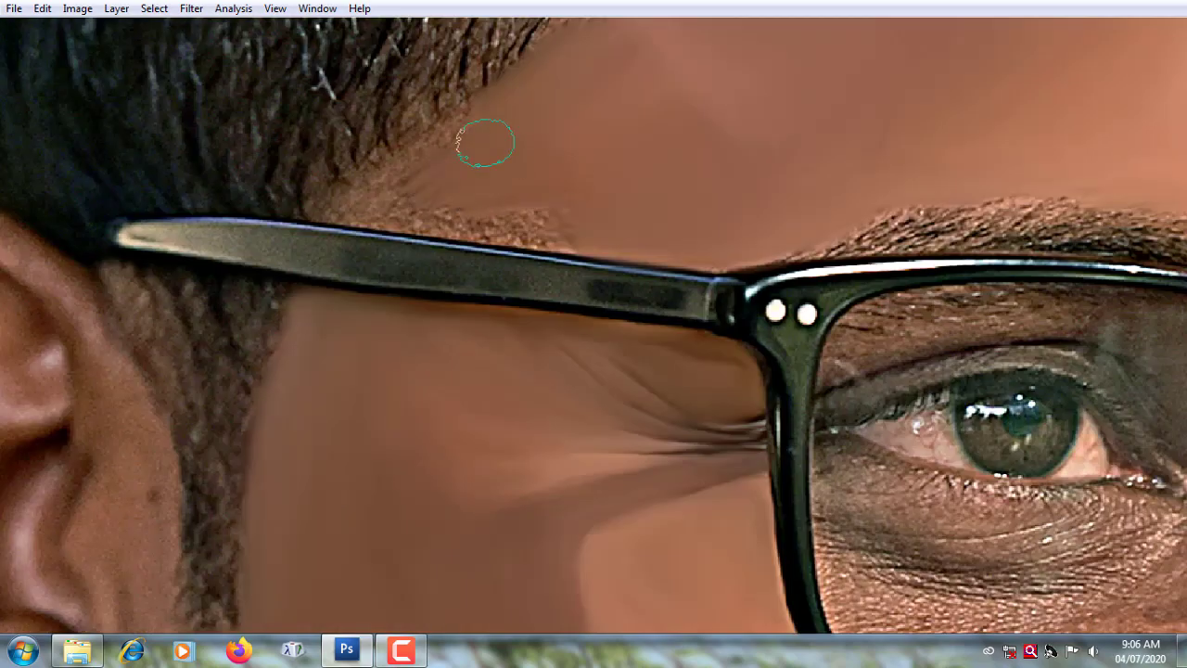
{"action": "scroll", "coordinate": [434, 224], "scroll_direction": "up", "scroll_amount": 1}
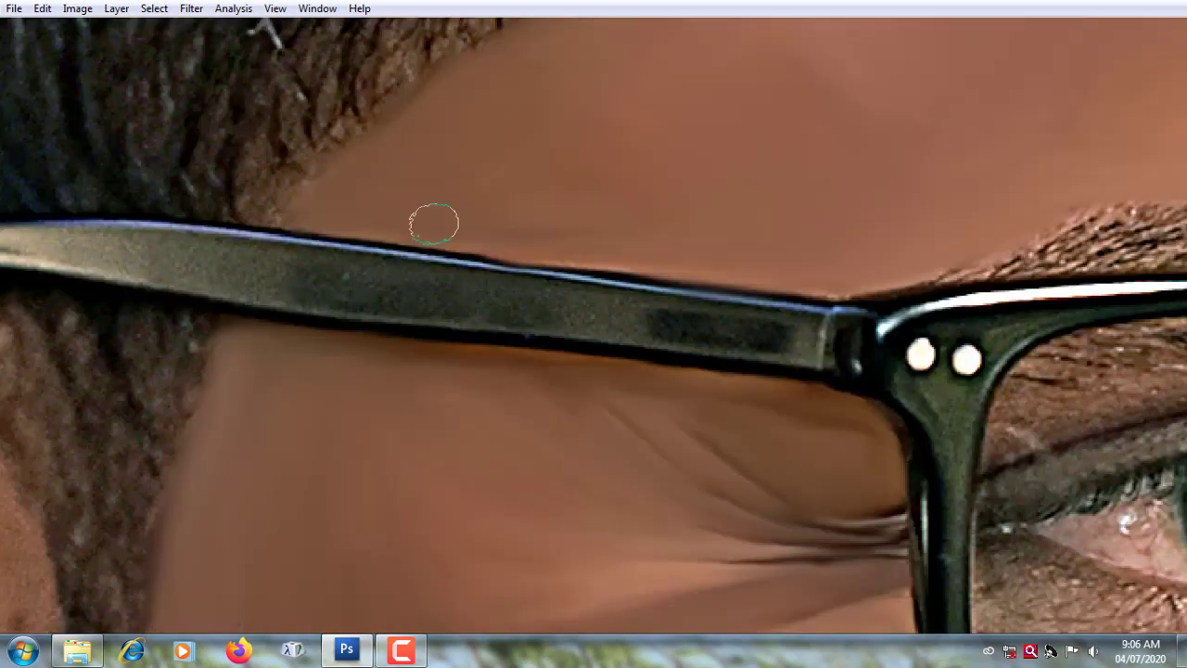
{"action": "scroll", "coordinate": [472, 186], "scroll_direction": "left", "scroll_amount": 5}
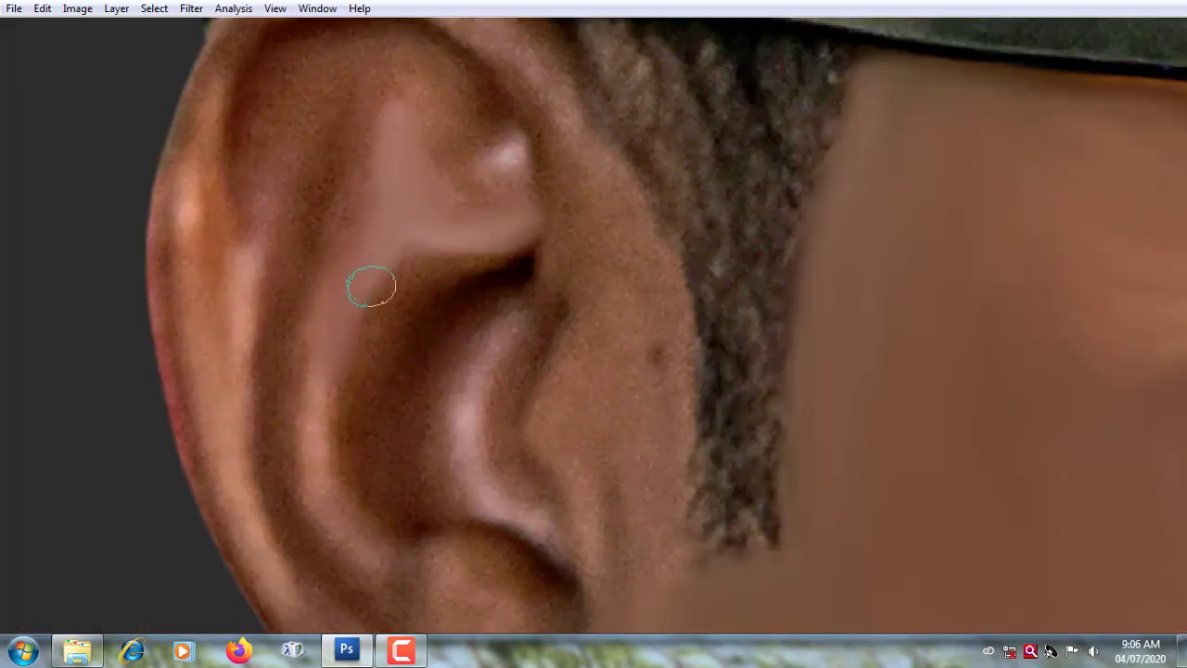
Step: Smooth and lighten the inner ear ridge and the dark skin spot beside the ear
{"action": "mouse_move", "coordinate": [525, 267]}
{"action": "left_mouse_down"}
{"action": "mouse_move", "coordinate": [469, 270]}
{"action": "mouse_move", "coordinate": [384, 346]}
{"action": "mouse_move", "coordinate": [321, 458]}
{"action": "mouse_move", "coordinate": [478, 311]}
{"action": "mouse_move", "coordinate": [464, 455]}
{"action": "mouse_move", "coordinate": [497, 421]}
{"action": "mouse_move", "coordinate": [567, 218]}
{"action": "left_mouse_up"}
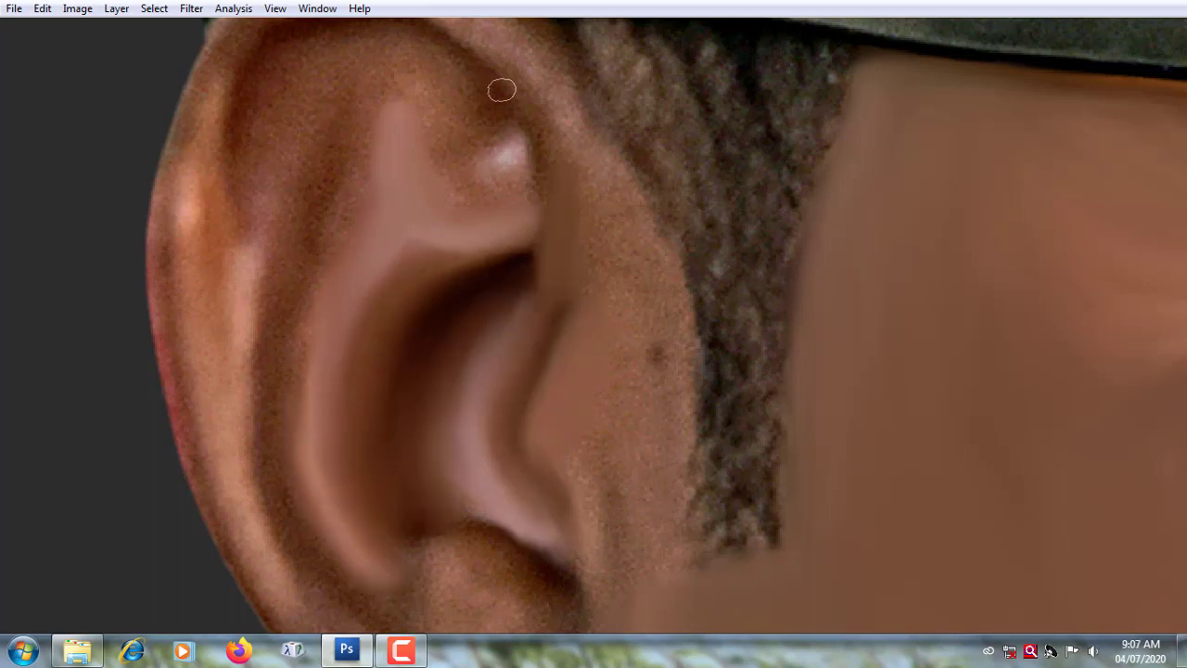
{"action": "mouse_move", "coordinate": [686, 384]}
{"action": "left_mouse_down"}
{"action": "mouse_move", "coordinate": [649, 430]}
{"action": "mouse_move", "coordinate": [546, 331]}
{"action": "mouse_move", "coordinate": [455, 361]}
{"action": "mouse_move", "coordinate": [395, 423]}
{"action": "mouse_move", "coordinate": [469, 381]}
{"action": "mouse_move", "coordinate": [478, 530]}
{"action": "left_mouse_up"}
{"action": "scroll", "coordinate": [649, 429], "scroll_direction": "down", "scroll_amount": 3}
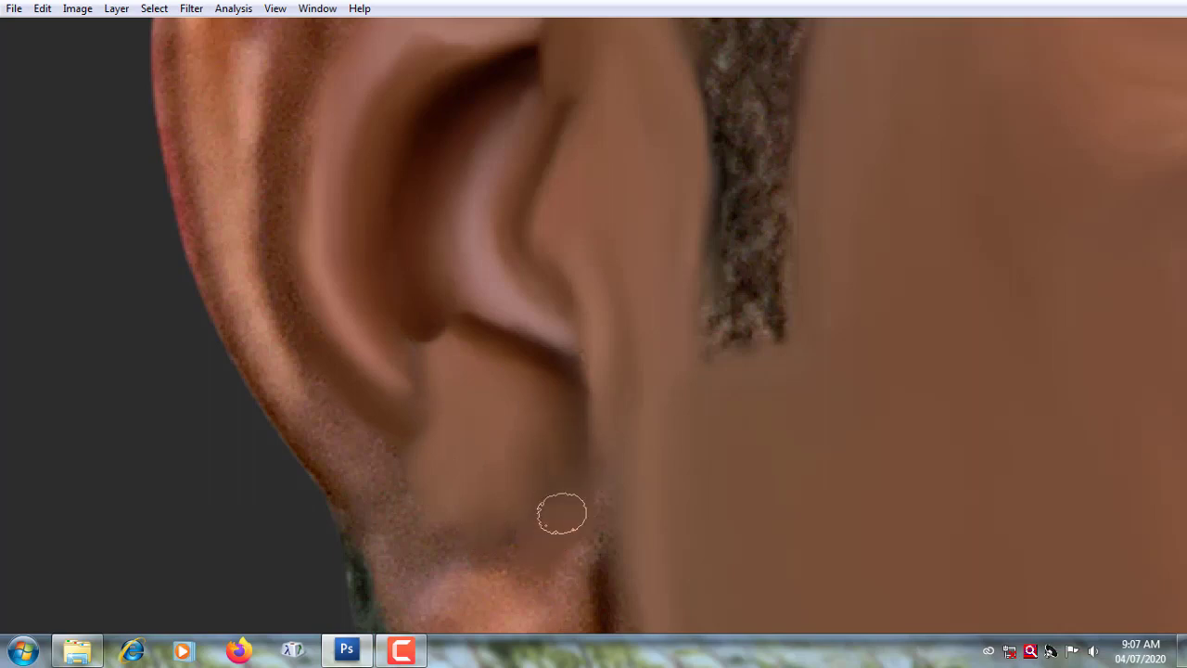
{"action": "scroll", "coordinate": [561, 513], "scroll_direction": "down", "scroll_amount": 3}
{"action": "scroll", "coordinate": [535, 183], "scroll_direction": "down", "scroll_amount": 2}
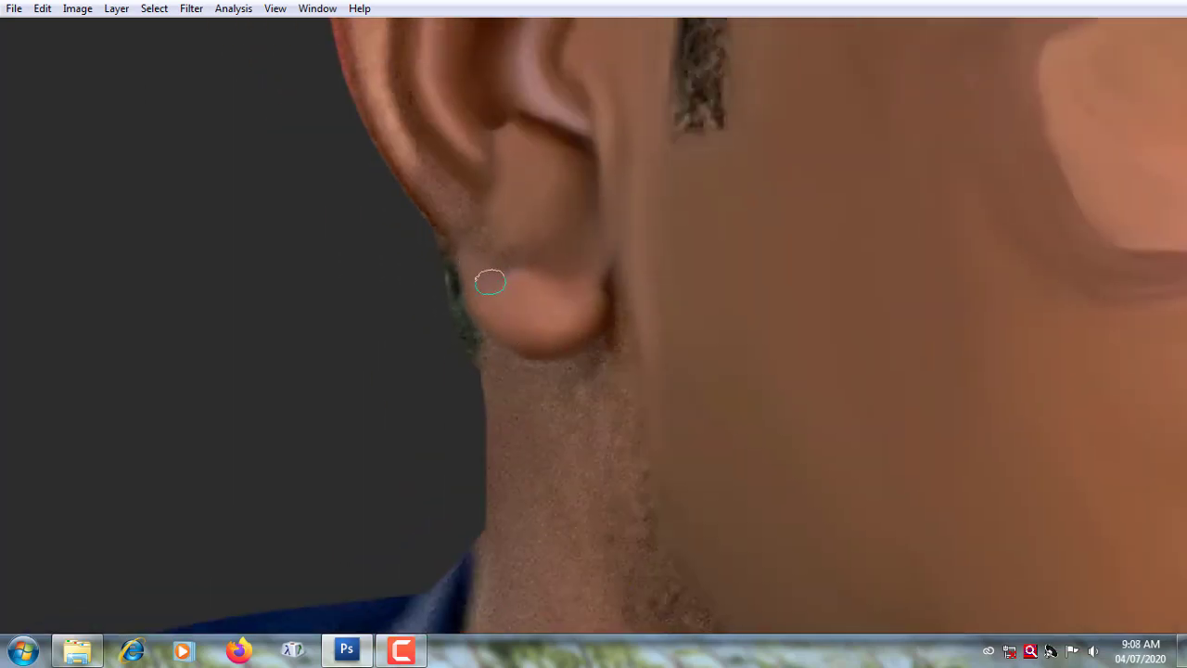
Step: Zoom and pan around the ear to inspect the painted finish down to the lobe
{"action": "scroll", "coordinate": [520, 241], "scroll_direction": "up", "scroll_amount": 2}
{"action": "scroll", "coordinate": [448, 241], "scroll_direction": "up", "scroll_amount": 2}
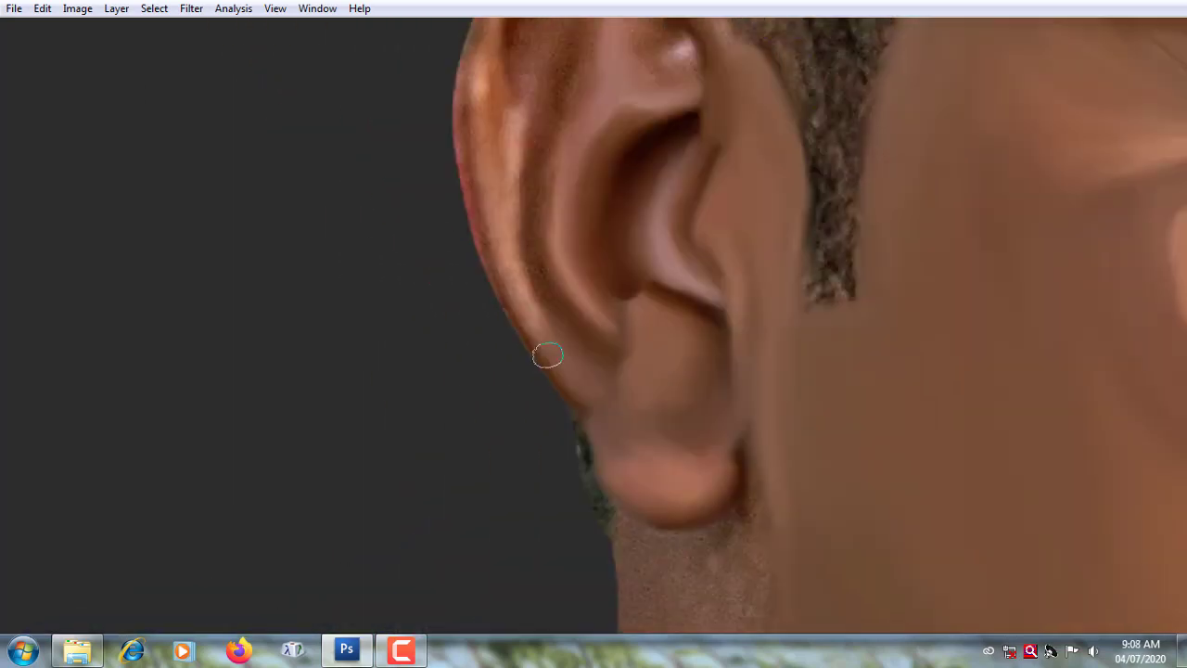
{"action": "scroll", "coordinate": [546, 352], "scroll_direction": "up", "scroll_amount": 2}
{"action": "scroll", "coordinate": [566, 403], "scroll_direction": "up", "scroll_amount": 2}
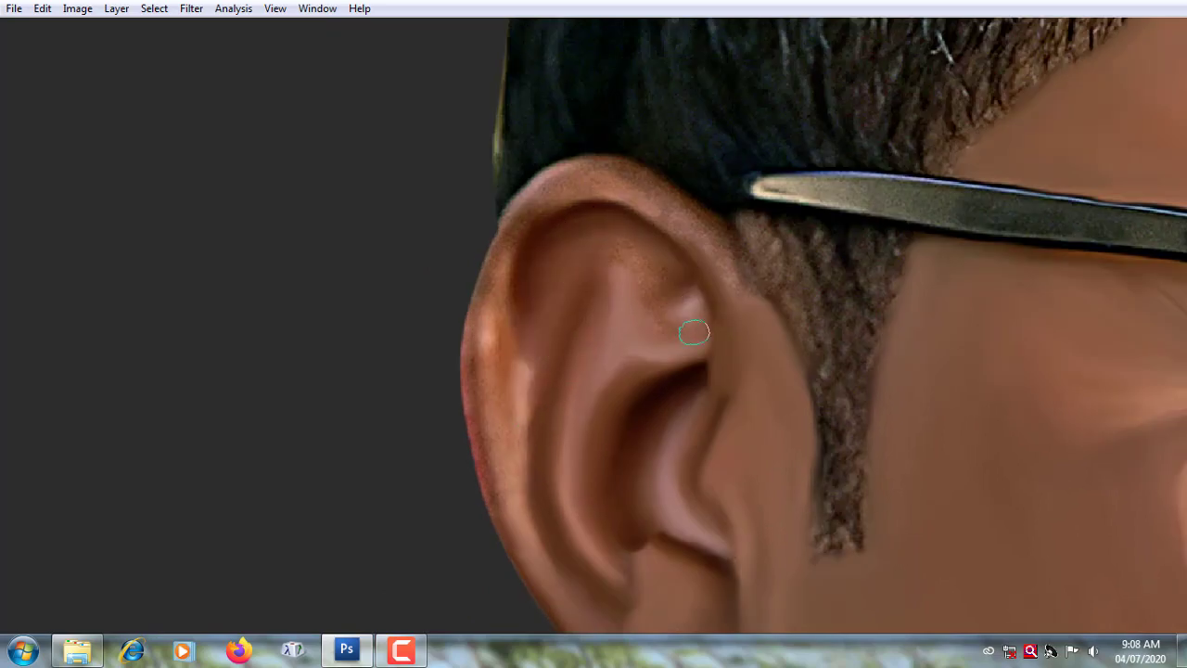
{"action": "scroll", "coordinate": [649, 194], "scroll_direction": "up", "scroll_amount": 1}
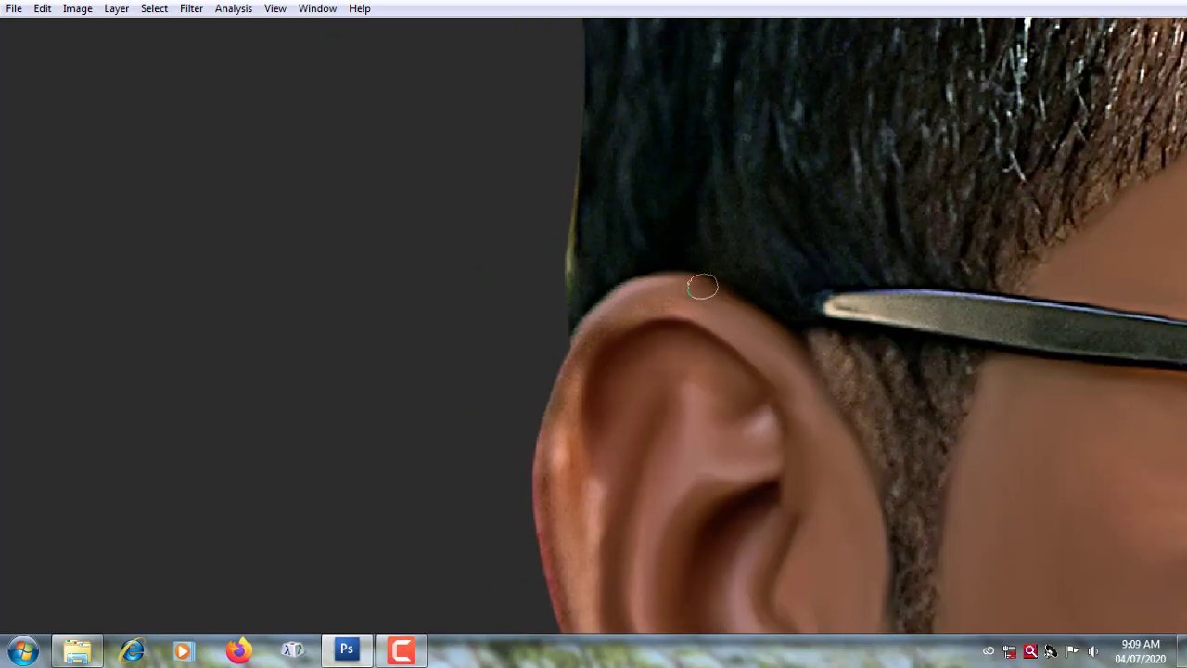
{"action": "scroll", "coordinate": [564, 371], "scroll_direction": "down", "scroll_amount": 3}
{"action": "scroll", "coordinate": [584, 389], "scroll_direction": "down", "scroll_amount": 1}
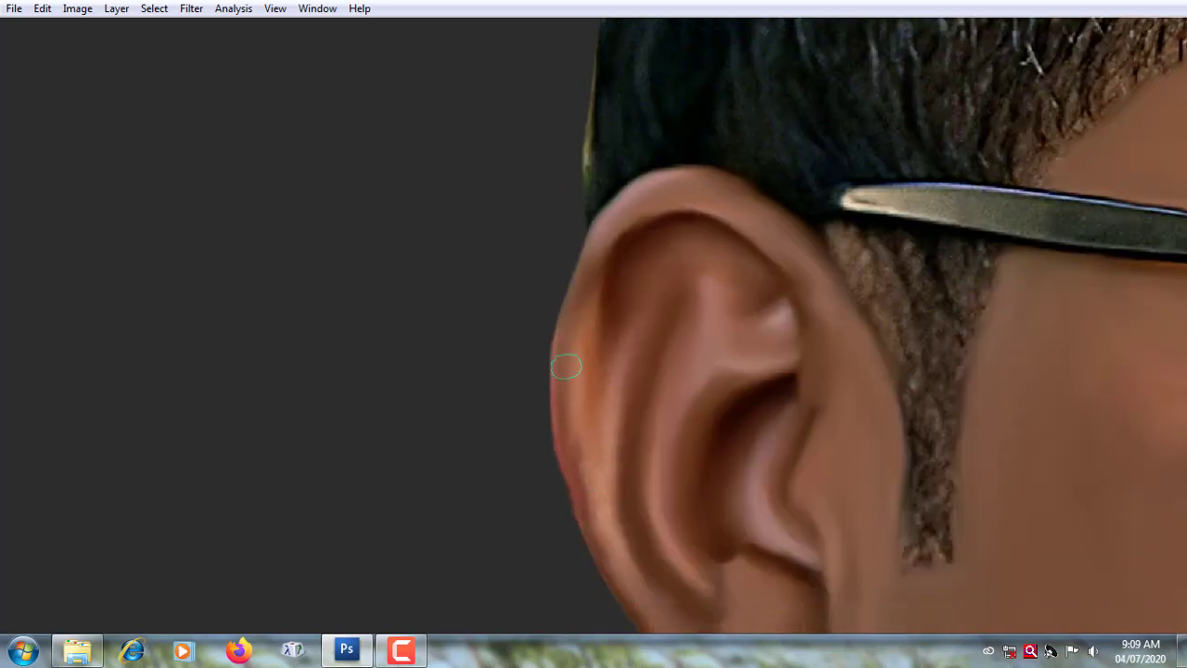
{"action": "scroll", "coordinate": [614, 420], "scroll_direction": "down", "scroll_amount": 4}
{"action": "scroll", "coordinate": [612, 381], "scroll_direction": "down", "scroll_amount": 2}
{"action": "scroll", "coordinate": [612, 380], "scroll_direction": "right", "scroll_amount": 1}
{"action": "scroll", "coordinate": [603, 344], "scroll_direction": "up", "scroll_amount": 2}
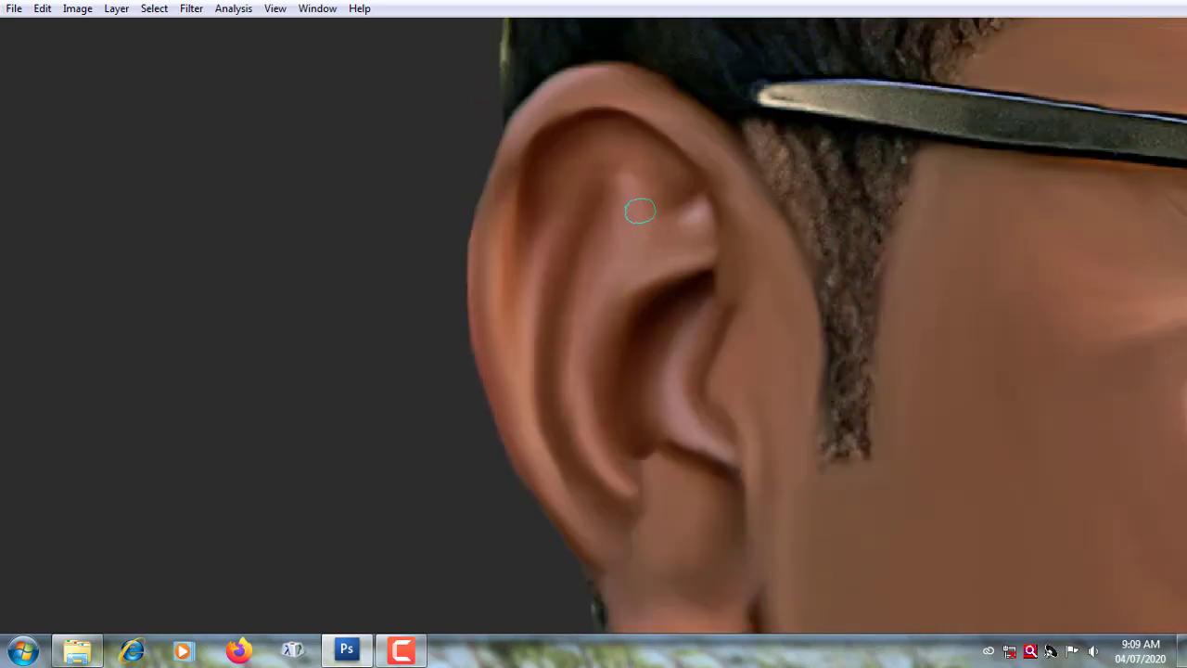
{"action": "scroll", "coordinate": [715, 343], "scroll_direction": "down", "scroll_amount": 3}
{"action": "scroll", "coordinate": [682, 394], "scroll_direction": "down", "scroll_amount": 1}
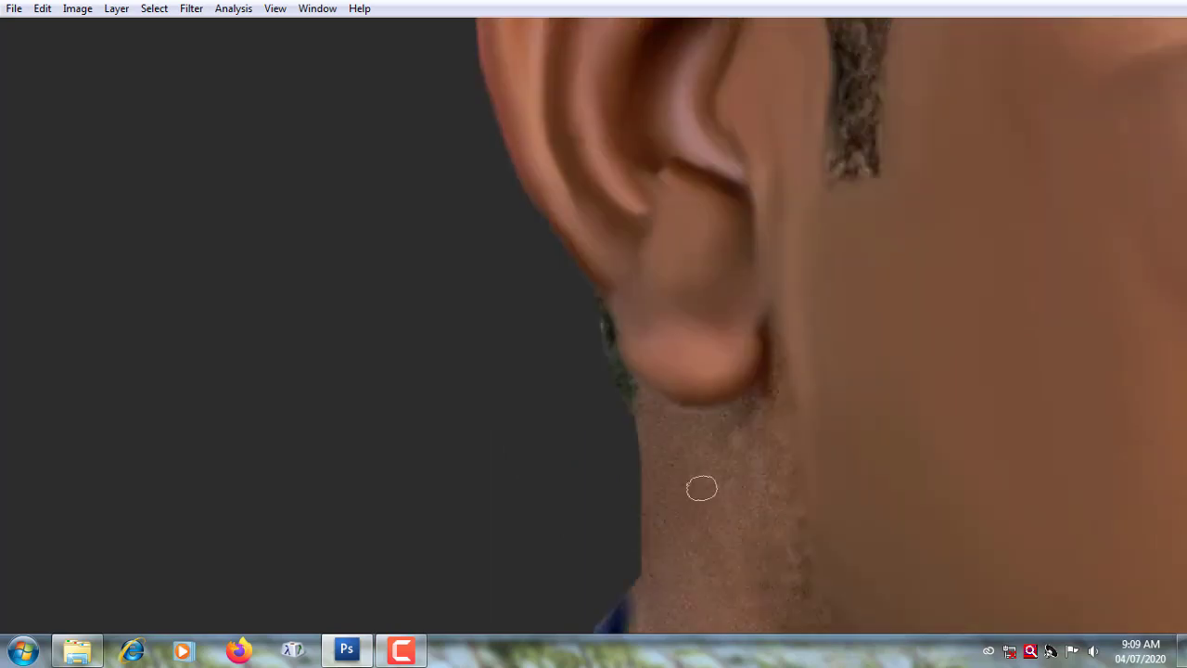
Step: Lighten the dark shadow behind the earlobe
{"action": "left_click_drag", "start_coordinate": [770, 334], "coordinate": [767, 388]}
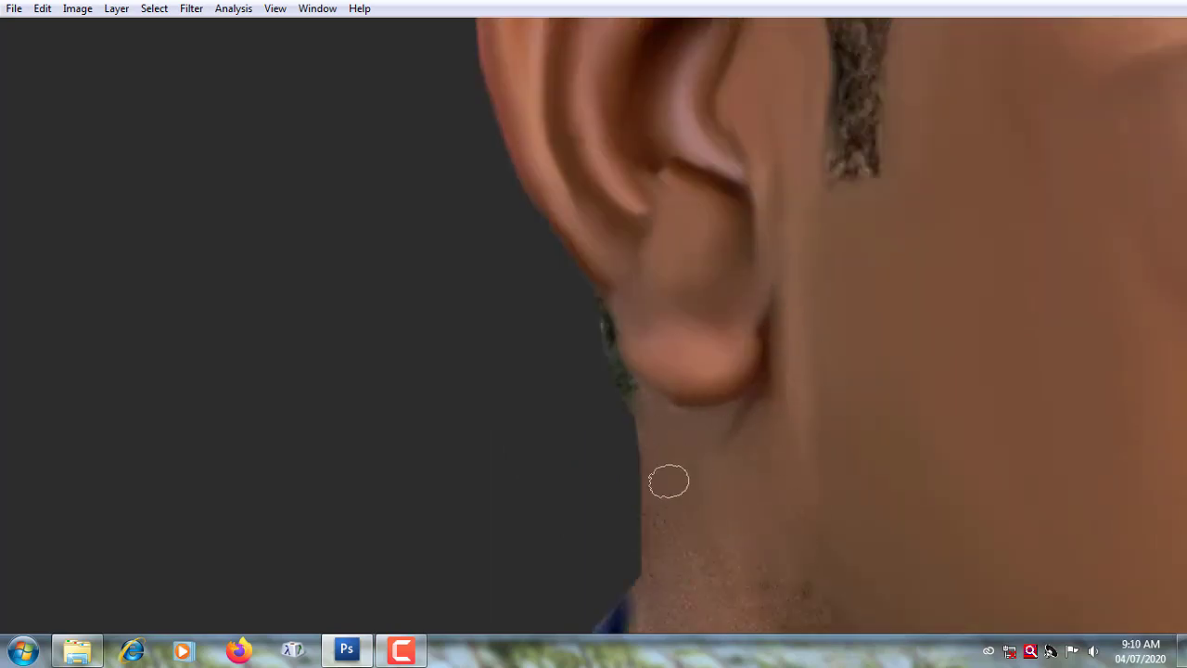
{"action": "scroll", "coordinate": [689, 547], "scroll_direction": "down", "scroll_amount": 3}
{"action": "scroll", "coordinate": [744, 472], "scroll_direction": "down", "scroll_amount": 3}
{"action": "scroll", "coordinate": [745, 472], "scroll_direction": "right", "scroll_amount": 2}
{"action": "scroll", "coordinate": [813, 503], "scroll_direction": "down", "scroll_amount": 2}
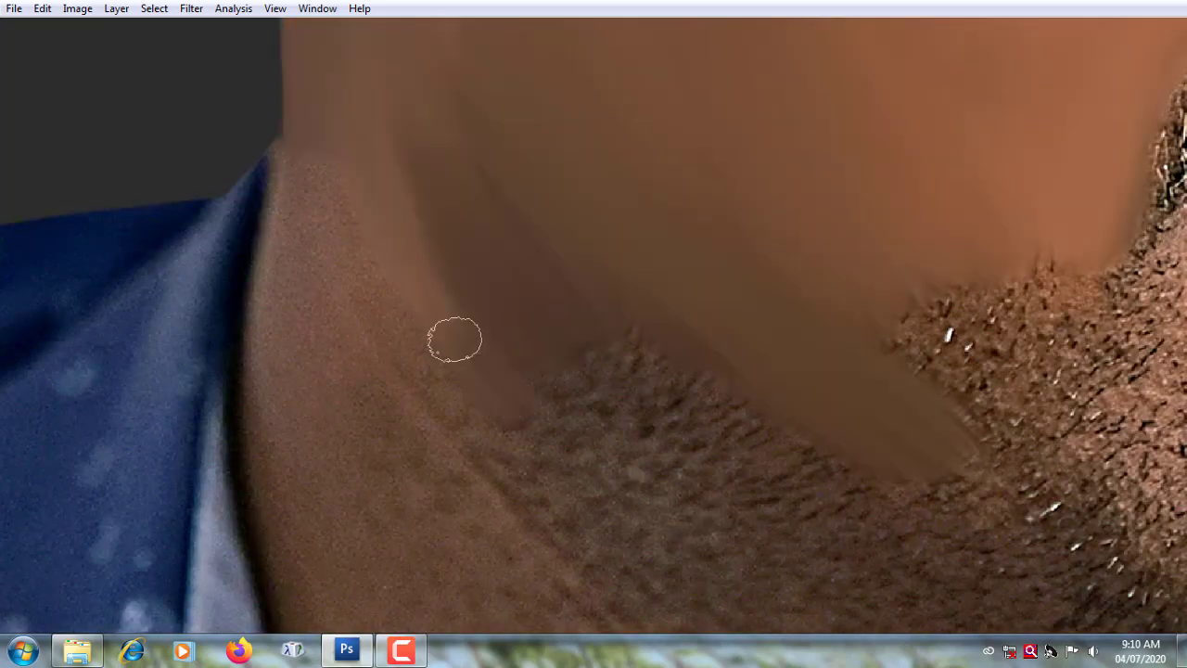
{"action": "scroll", "coordinate": [454, 340], "scroll_direction": "up", "scroll_amount": 2}
{"action": "scroll", "coordinate": [525, 356], "scroll_direction": "down", "scroll_amount": 2}
{"action": "scroll", "coordinate": [454, 424], "scroll_direction": "down", "scroll_amount": 1}
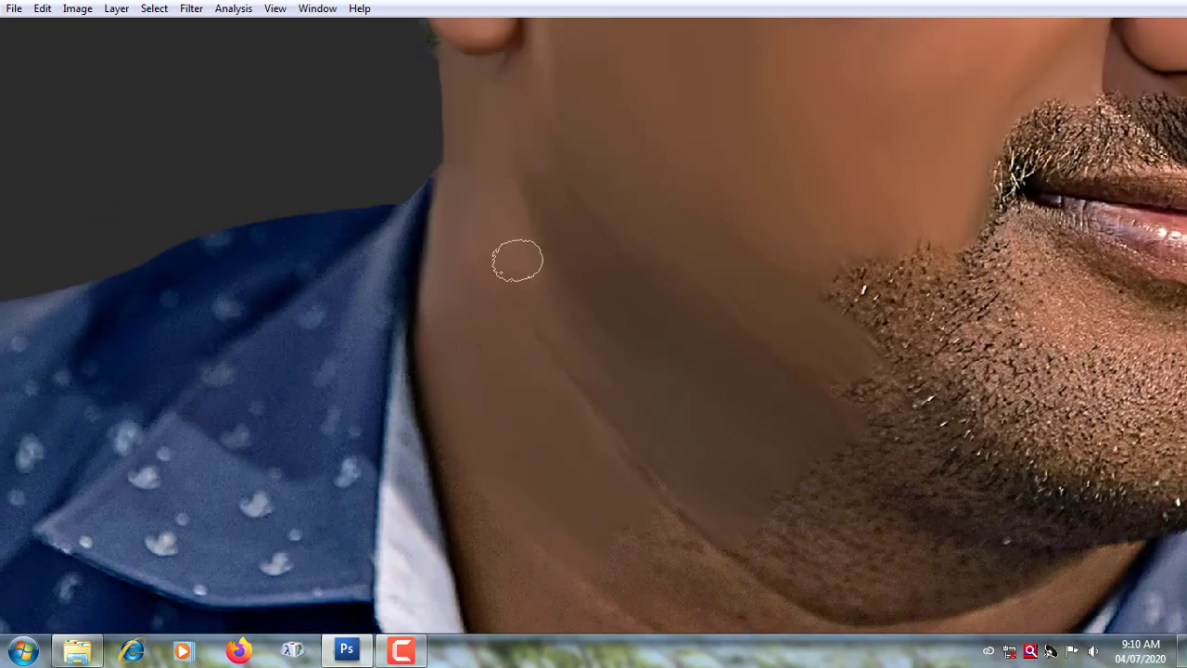
{"action": "scroll", "coordinate": [514, 267], "scroll_direction": "down", "scroll_amount": 3}
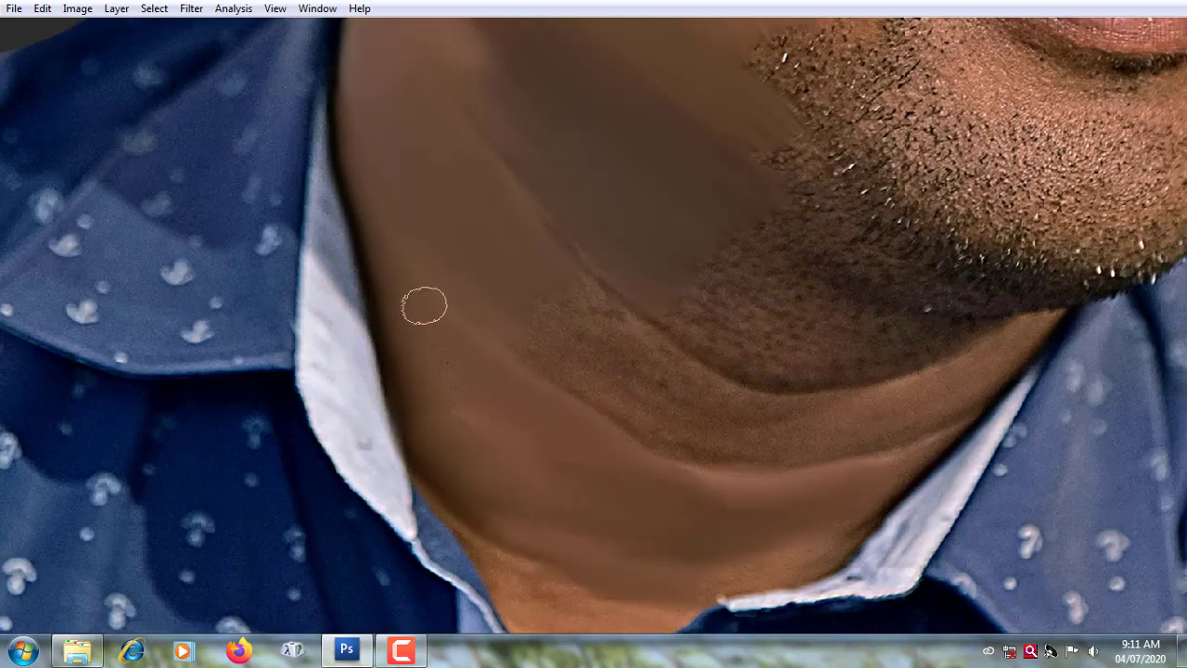
Step: Smooth the stubble texture on the neck and under the jaw
{"action": "mouse_move", "coordinate": [633, 410]}
{"action": "left_mouse_down"}
{"action": "mouse_move", "coordinate": [455, 127]}
{"action": "mouse_move", "coordinate": [765, 416]}
{"action": "left_mouse_up"}
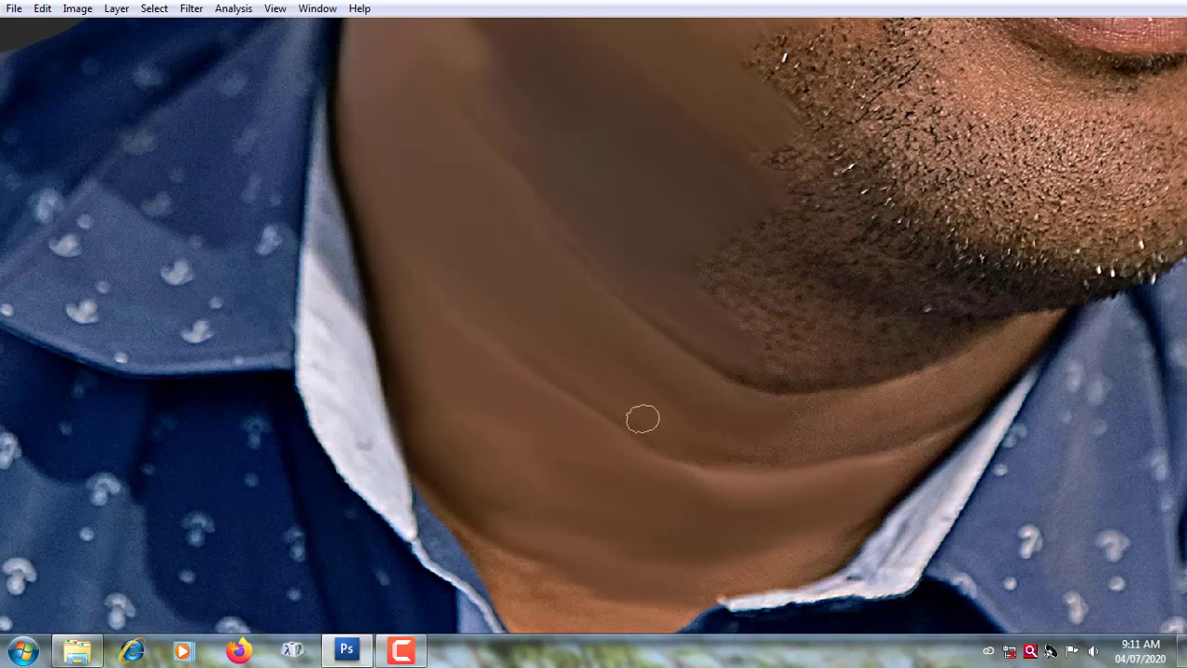
{"action": "scroll", "coordinate": [752, 430], "scroll_direction": "right", "scroll_amount": 5}
{"action": "scroll", "coordinate": [752, 429], "scroll_direction": "down", "scroll_amount": 1}
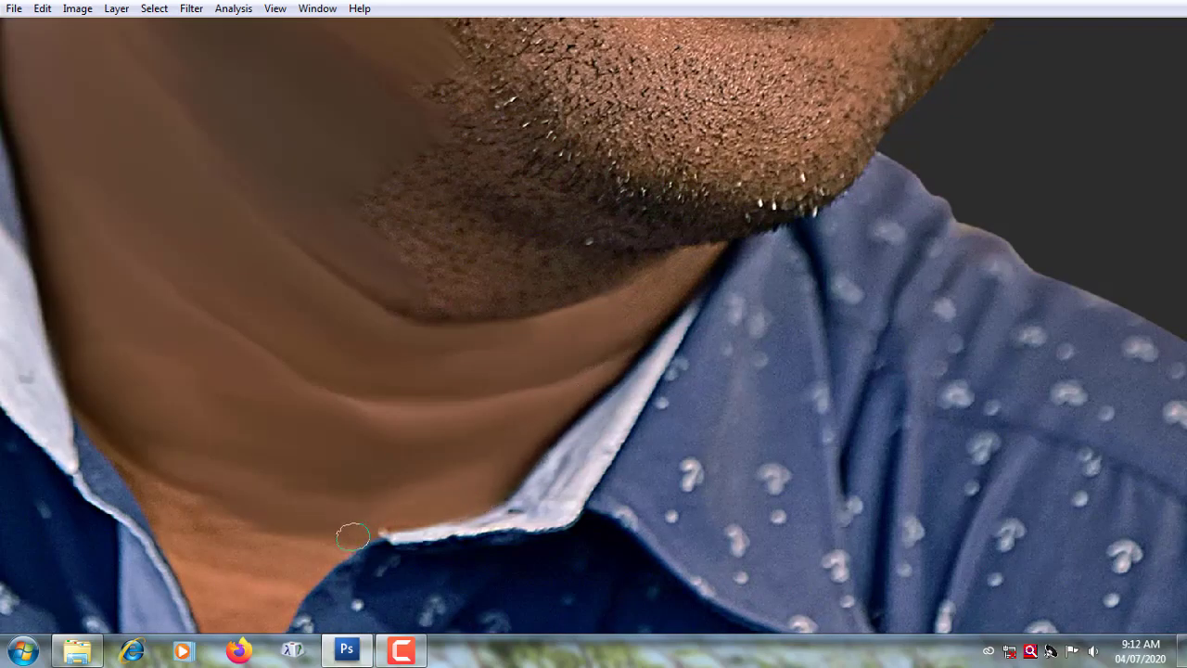
{"action": "left_click_drag", "start_coordinate": [563, 269], "coordinate": [386, 304]}
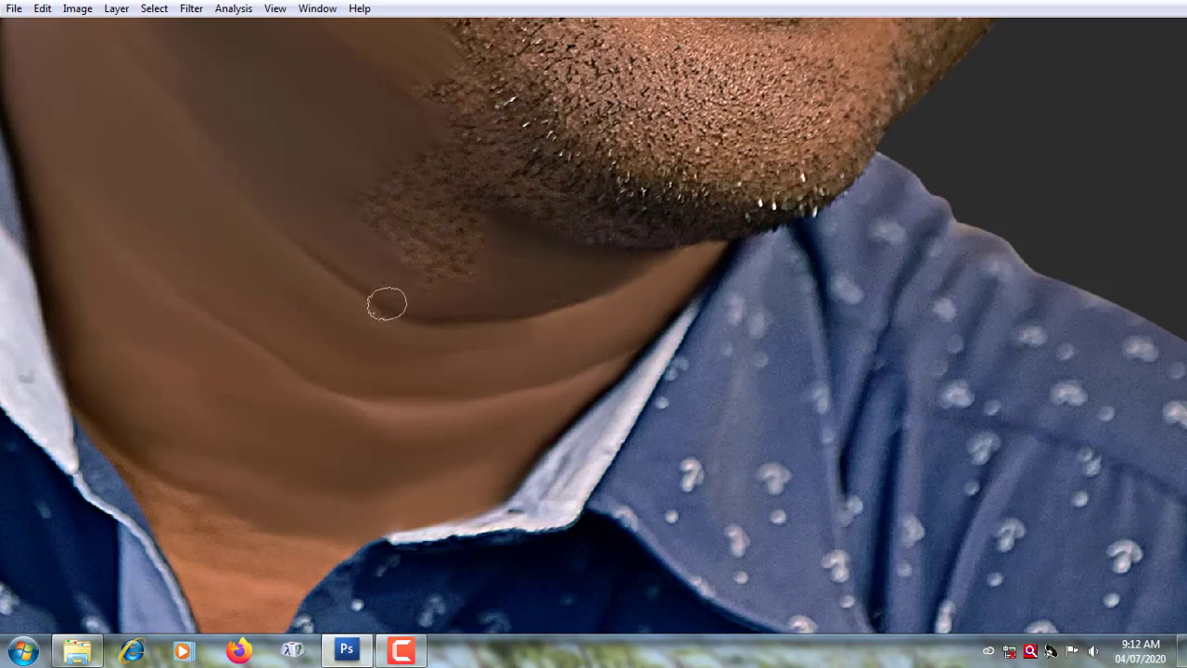
{"action": "left_click_drag", "start_coordinate": [376, 177], "coordinate": [511, 255]}
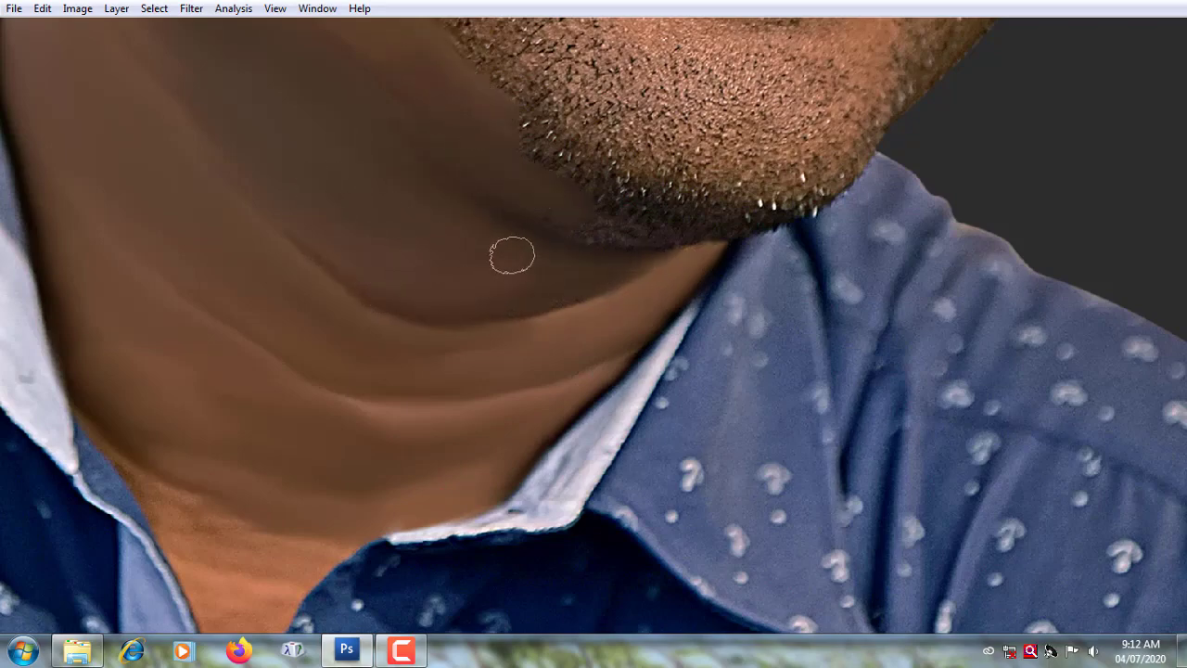
{"action": "scroll", "coordinate": [376, 288], "scroll_direction": "up", "scroll_amount": 4}
Step: Smooth the lower lip edge, the teeth and the adjoining lip corner
{"action": "scroll", "coordinate": [375, 288], "scroll_direction": "up", "scroll_amount": 2}
{"action": "scroll", "coordinate": [392, 318], "scroll_direction": "up", "scroll_amount": 2}
{"action": "scroll", "coordinate": [436, 204], "scroll_direction": "up", "scroll_amount": 2}
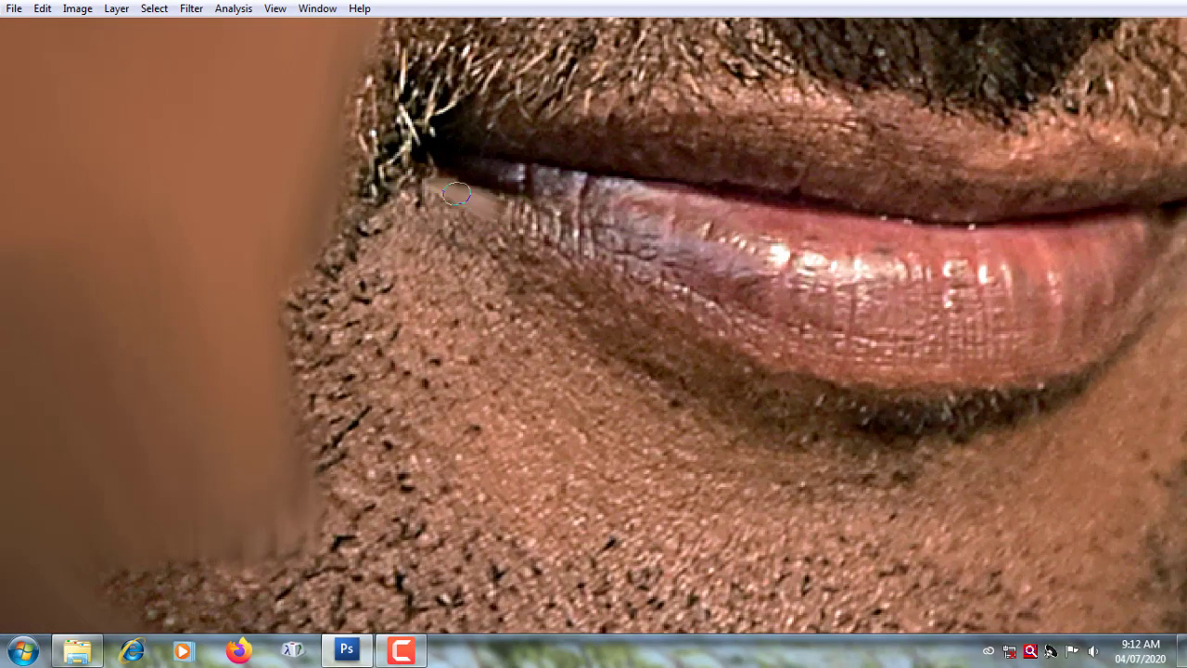
{"action": "left_click_drag", "start_coordinate": [422, 178], "coordinate": [585, 263]}
{"action": "mouse_move", "coordinate": [806, 276]}
{"action": "left_mouse_down"}
{"action": "mouse_move", "coordinate": [1020, 297]}
{"action": "mouse_move", "coordinate": [1095, 322]}
{"action": "mouse_move", "coordinate": [812, 322]}
{"action": "left_mouse_up"}
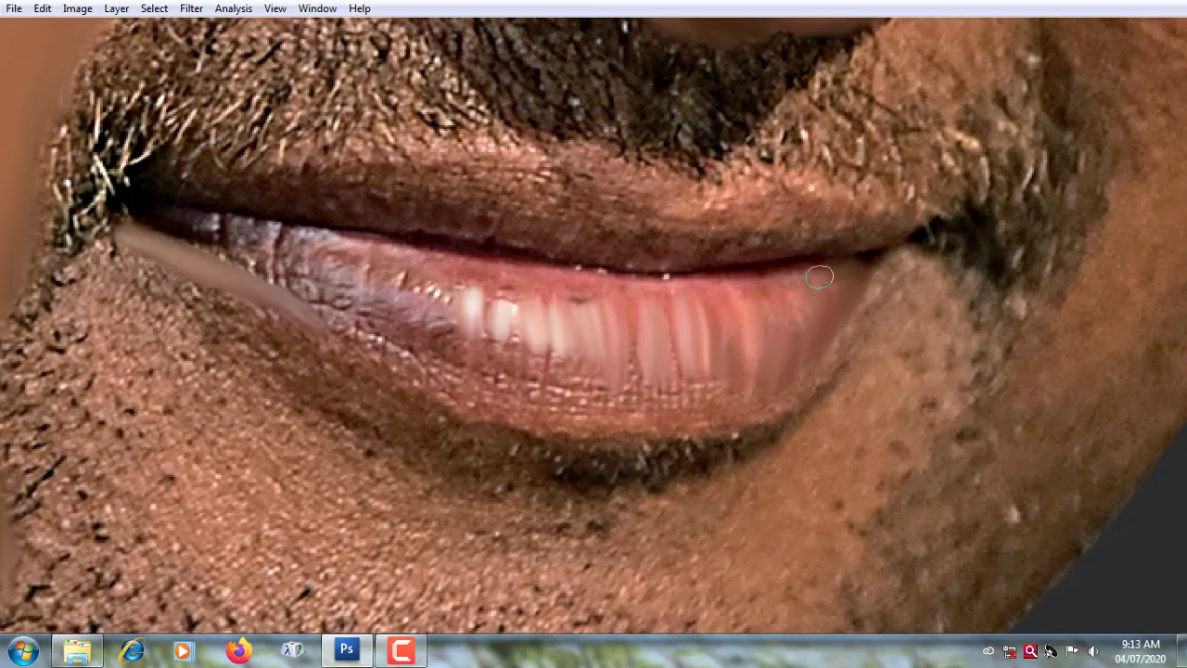
{"action": "mouse_move", "coordinate": [819, 276]}
{"action": "left_mouse_down"}
{"action": "mouse_move", "coordinate": [733, 288]}
{"action": "mouse_move", "coordinate": [806, 320]}
{"action": "left_mouse_up"}
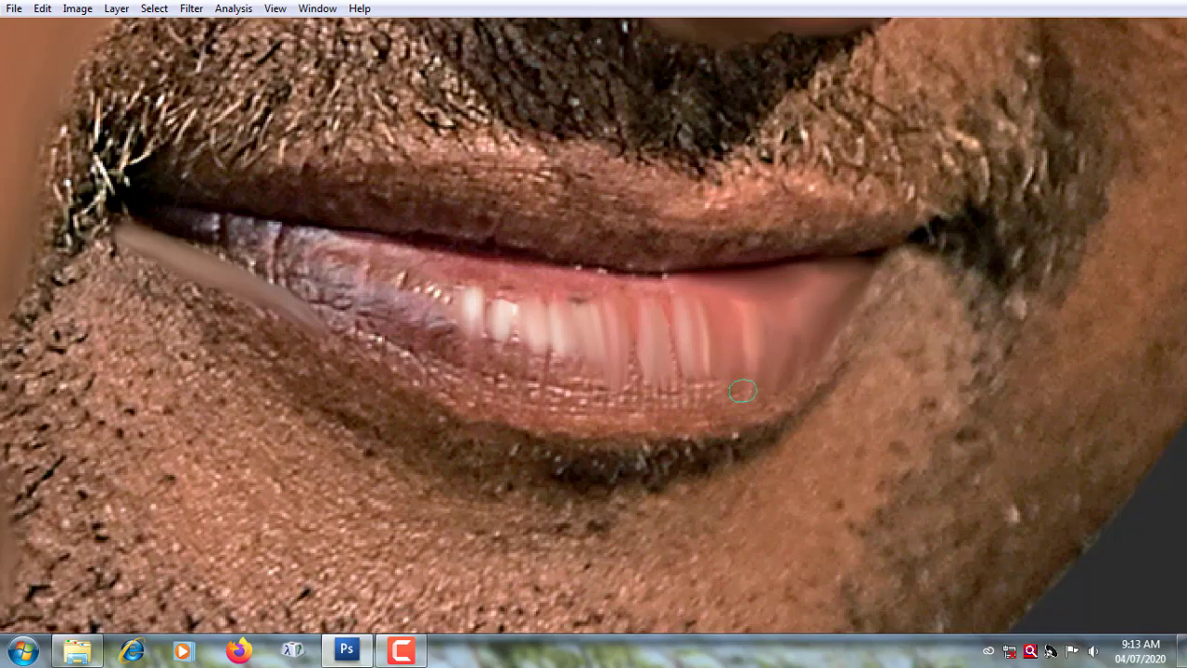
{"action": "left_click_drag", "start_coordinate": [700, 371], "coordinate": [637, 348]}
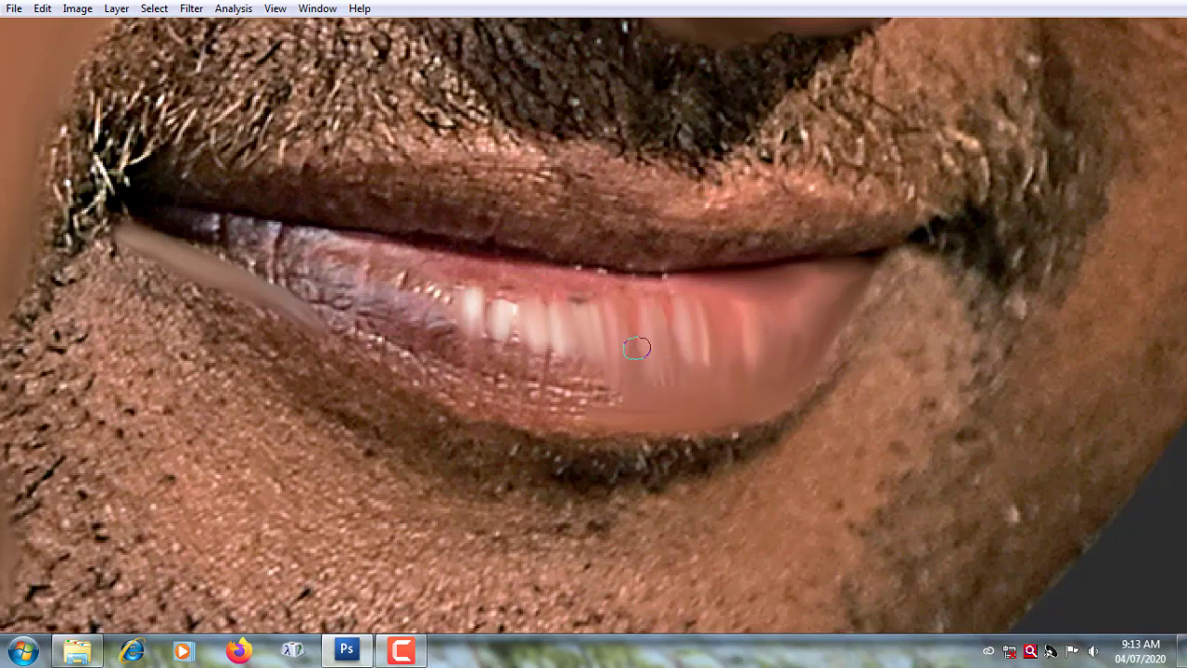
Step: Smooth the left side of the lips and along the upper lip line
{"action": "mouse_move", "coordinate": [620, 408]}
{"action": "left_mouse_down"}
{"action": "mouse_move", "coordinate": [729, 451]}
{"action": "mouse_move", "coordinate": [643, 451]}
{"action": "left_mouse_up"}
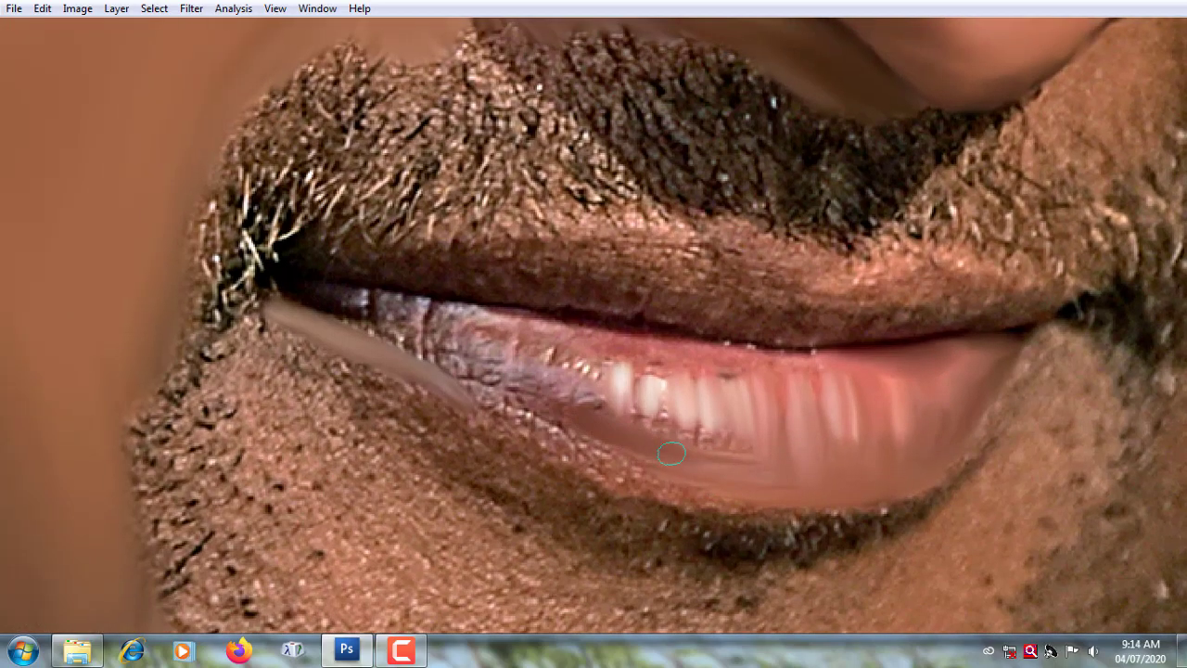
{"action": "mouse_move", "coordinate": [393, 328]}
{"action": "left_mouse_down"}
{"action": "mouse_move", "coordinate": [490, 383]}
{"action": "mouse_move", "coordinate": [565, 366]}
{"action": "mouse_move", "coordinate": [667, 399]}
{"action": "mouse_move", "coordinate": [538, 411]}
{"action": "mouse_move", "coordinate": [515, 398]}
{"action": "mouse_move", "coordinate": [808, 485]}
{"action": "mouse_move", "coordinate": [881, 422]}
{"action": "mouse_move", "coordinate": [744, 403]}
{"action": "left_mouse_up"}
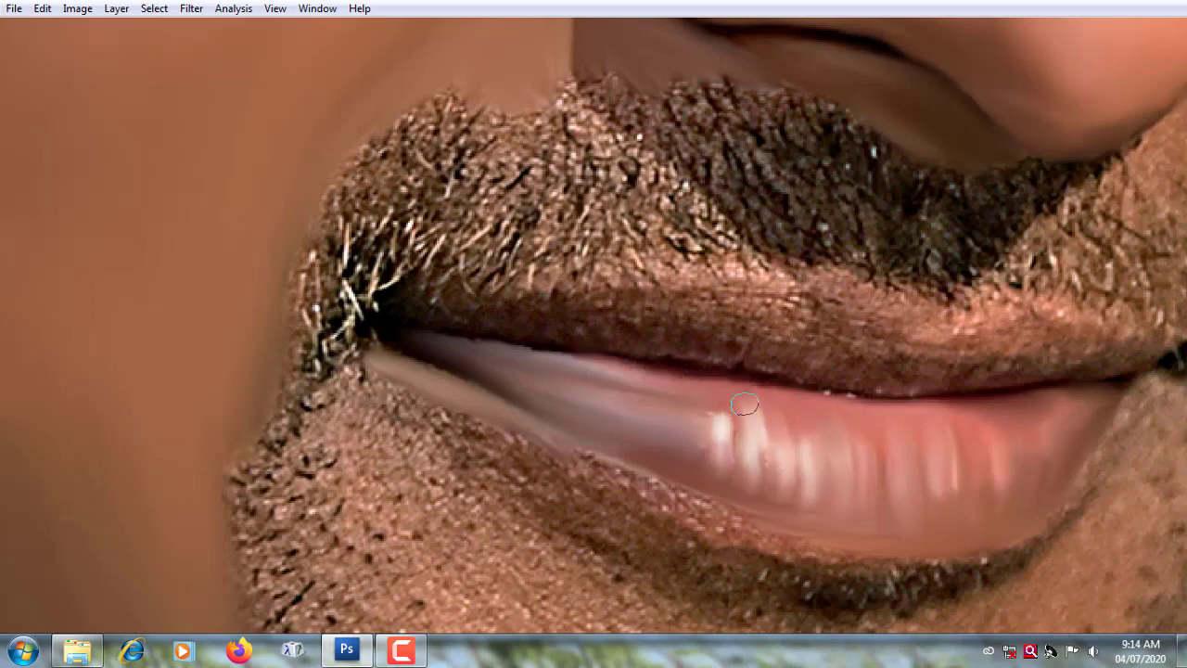
{"action": "left_click_drag", "start_coordinate": [525, 358], "coordinate": [380, 343]}
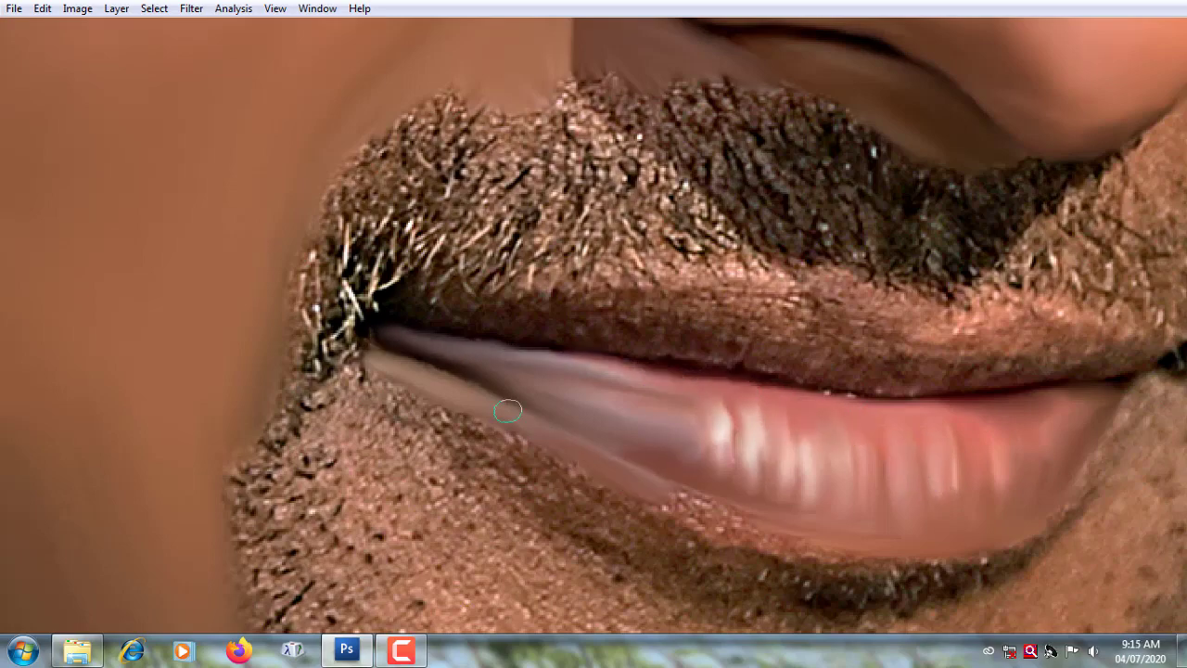
{"action": "left_click_drag", "start_coordinate": [718, 521], "coordinate": [648, 414]}
{"action": "left_click_drag", "start_coordinate": [491, 355], "coordinate": [579, 410]}
{"action": "mouse_move", "coordinate": [879, 344]}
{"action": "left_mouse_down"}
{"action": "mouse_move", "coordinate": [597, 305]}
{"action": "mouse_move", "coordinate": [1008, 314]}
{"action": "mouse_move", "coordinate": [829, 305]}
{"action": "mouse_move", "coordinate": [955, 273]}
{"action": "mouse_move", "coordinate": [806, 317]}
{"action": "left_mouse_up"}
Step: Clean up the upper lip below the moustache, smoothing its remaining texture
{"action": "mouse_move", "coordinate": [817, 264]}
{"action": "left_mouse_down"}
{"action": "mouse_move", "coordinate": [784, 249]}
{"action": "mouse_move", "coordinate": [874, 252]}
{"action": "mouse_move", "coordinate": [741, 279]}
{"action": "left_mouse_up"}
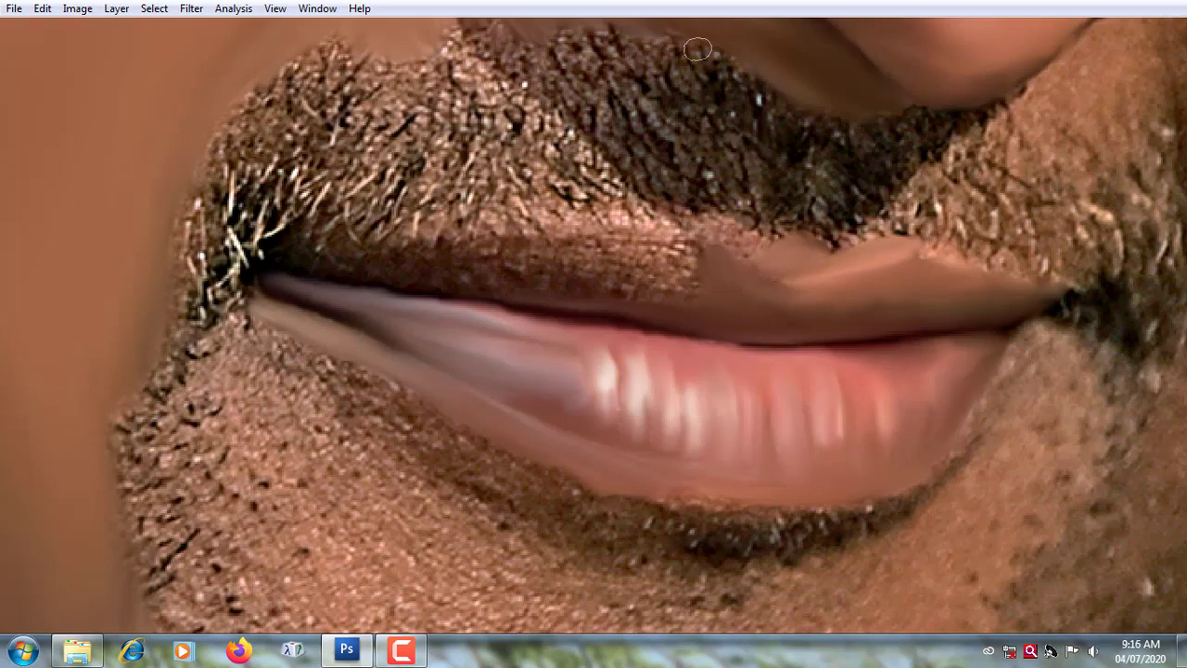
{"action": "mouse_move", "coordinate": [653, 241]}
{"action": "left_mouse_down"}
{"action": "mouse_move", "coordinate": [696, 260]}
{"action": "mouse_move", "coordinate": [579, 243]}
{"action": "left_mouse_up"}
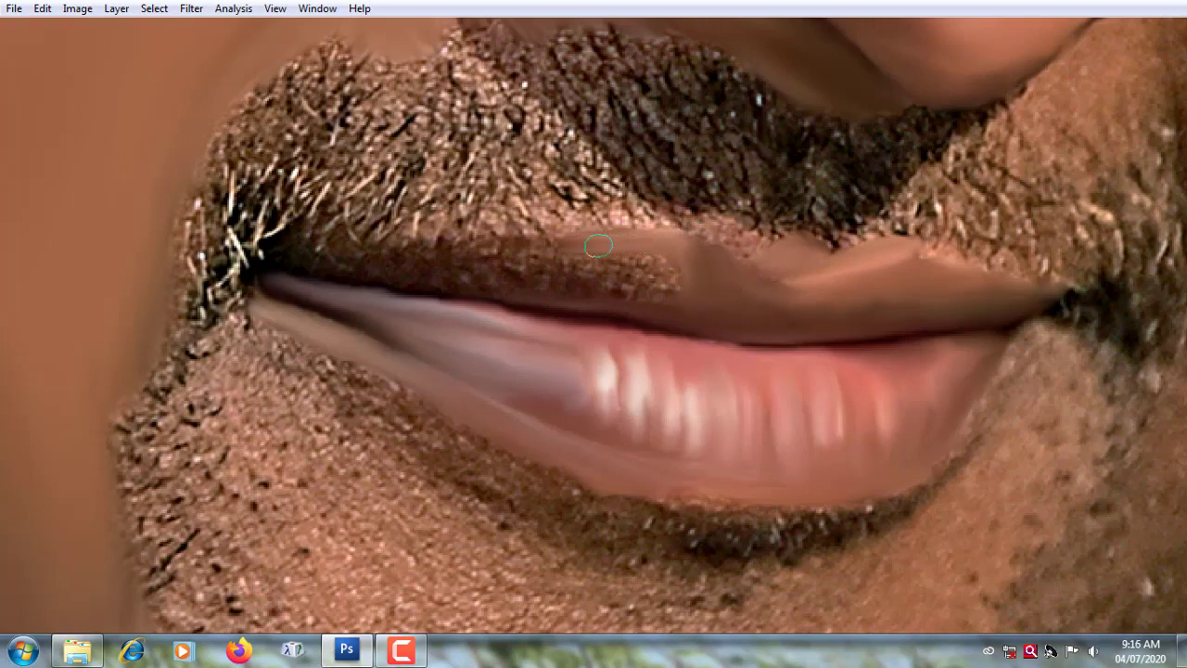
{"action": "left_click_drag", "start_coordinate": [672, 288], "coordinate": [590, 280]}
{"action": "left_click_drag", "start_coordinate": [644, 315], "coordinate": [528, 251]}
Step: Smooth and lighten the skin at the right lip corner
{"action": "scroll", "coordinate": [556, 269], "scroll_direction": "left", "scroll_amount": 2}
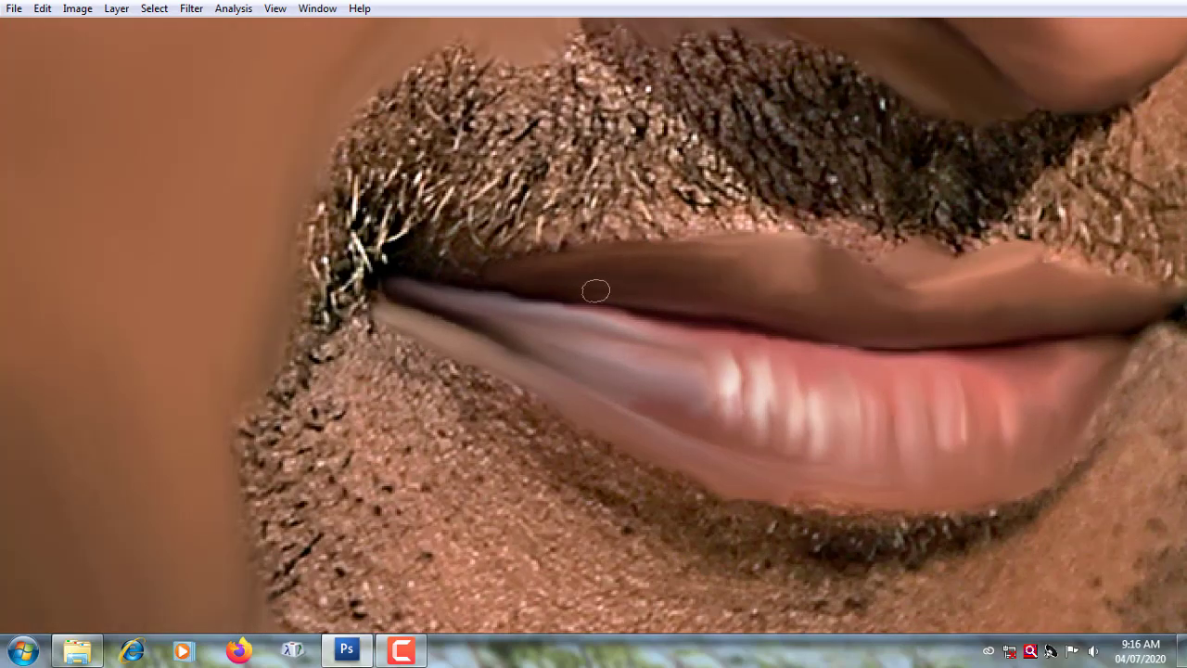
{"action": "scroll", "coordinate": [524, 318], "scroll_direction": "right", "scroll_amount": 5}
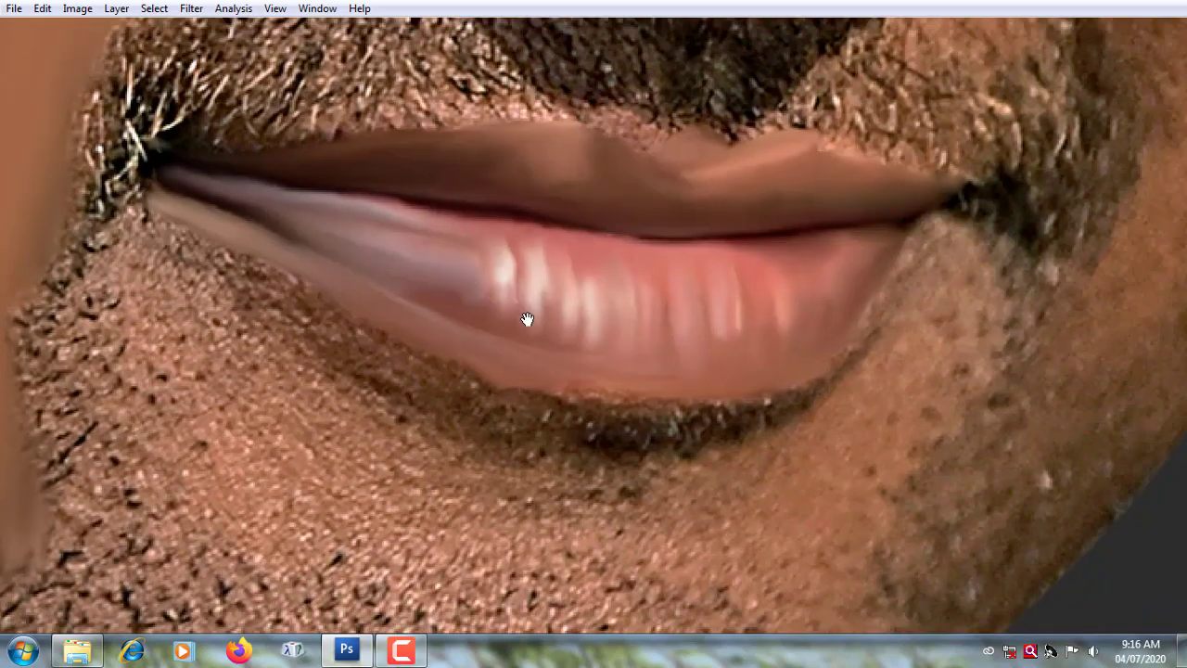
{"action": "scroll", "coordinate": [752, 226], "scroll_direction": "down", "scroll_amount": 3}
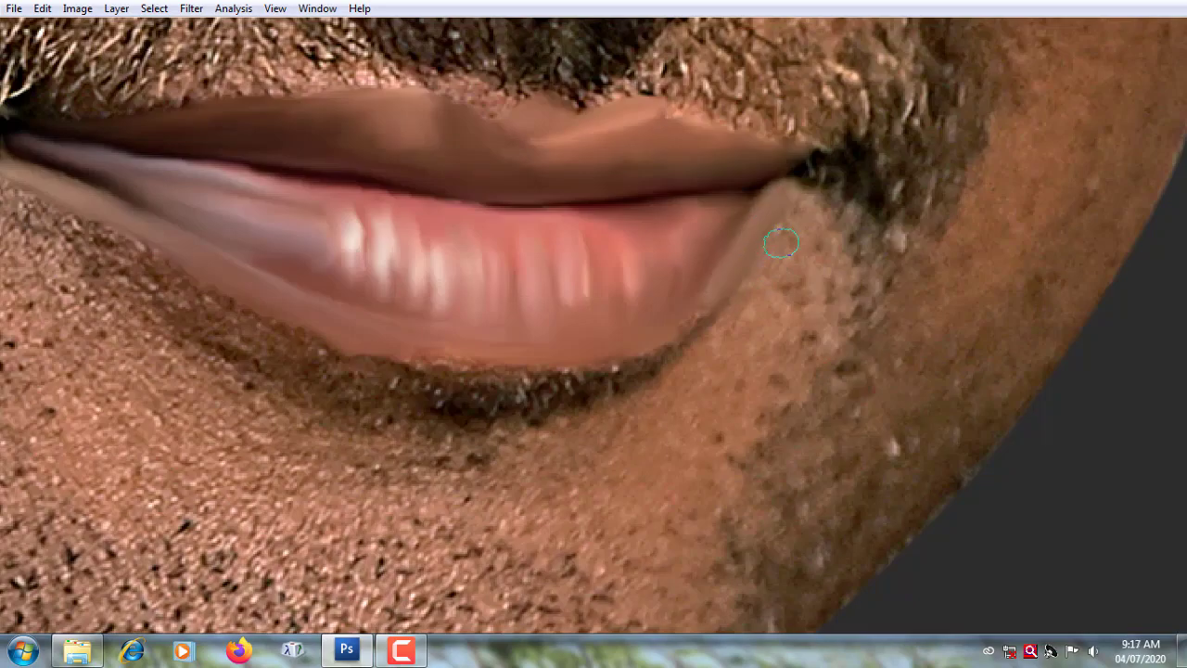
{"action": "left_click_drag", "start_coordinate": [781, 243], "coordinate": [814, 164]}
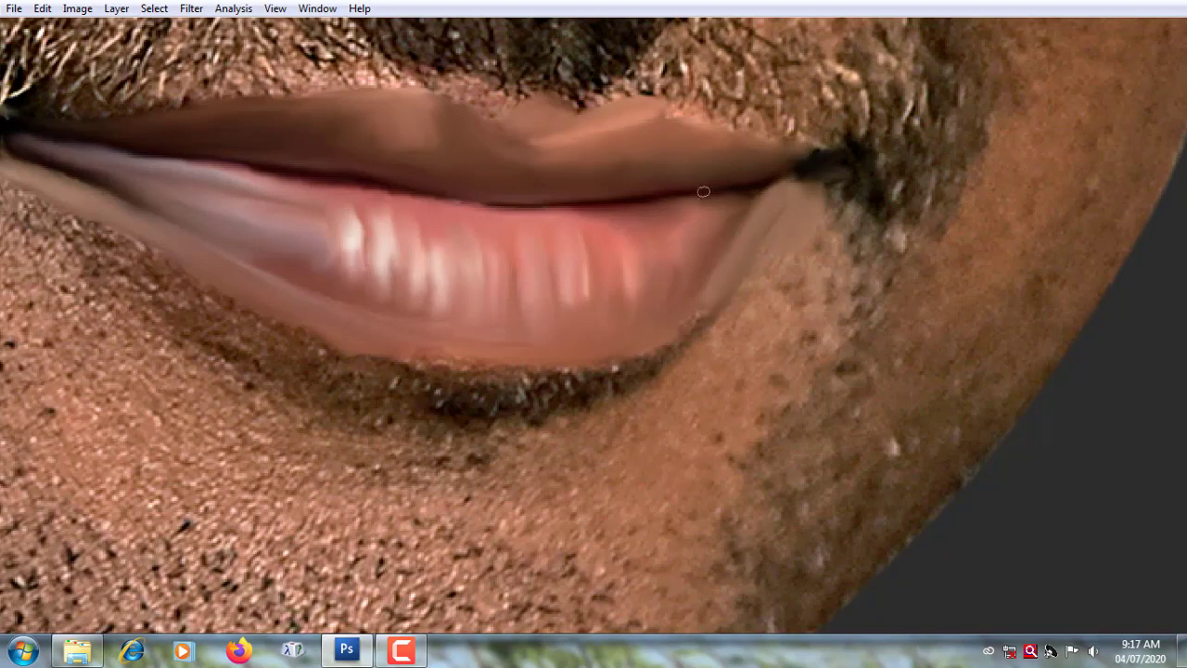
{"action": "left_click_drag", "start_coordinate": [764, 329], "coordinate": [803, 204]}
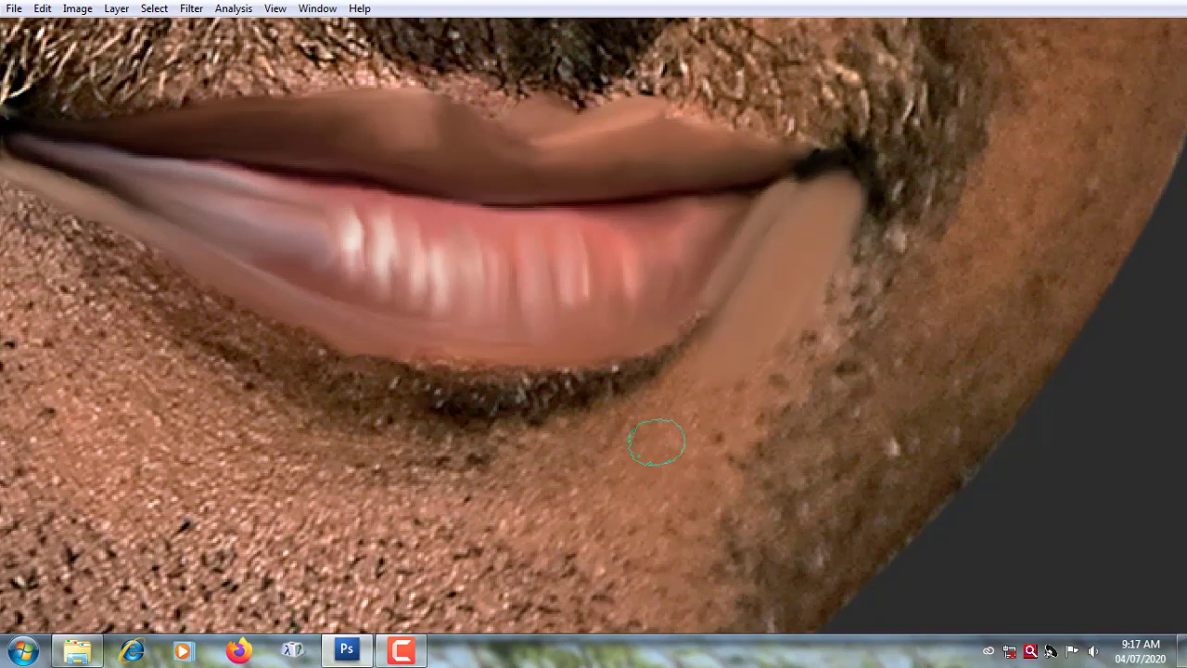
Step: Smudge the chin beard patch, lower-chin stubble and left mouth corner into flat skin
{"action": "scroll", "coordinate": [732, 399], "scroll_direction": "down", "scroll_amount": 2}
{"action": "scroll", "coordinate": [701, 394], "scroll_direction": "down", "scroll_amount": 2}
{"action": "mouse_move", "coordinate": [604, 380]}
{"action": "left_mouse_down"}
{"action": "mouse_move", "coordinate": [702, 433]}
{"action": "mouse_move", "coordinate": [578, 387]}
{"action": "left_mouse_up"}
{"action": "scroll", "coordinate": [556, 361], "scroll_direction": "down", "scroll_amount": 2}
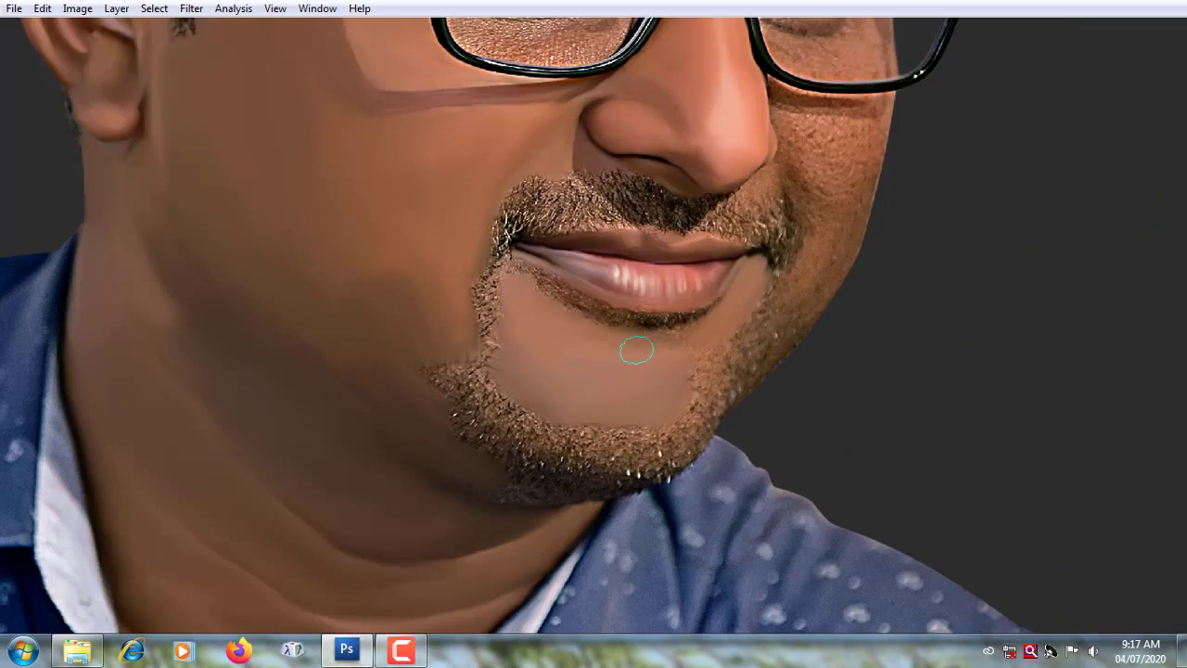
{"action": "mouse_move", "coordinate": [686, 416]}
{"action": "left_mouse_down"}
{"action": "mouse_move", "coordinate": [671, 453]}
{"action": "mouse_move", "coordinate": [645, 469]}
{"action": "mouse_move", "coordinate": [424, 397]}
{"action": "mouse_move", "coordinate": [418, 318]}
{"action": "mouse_move", "coordinate": [646, 443]}
{"action": "mouse_move", "coordinate": [550, 442]}
{"action": "left_mouse_up"}
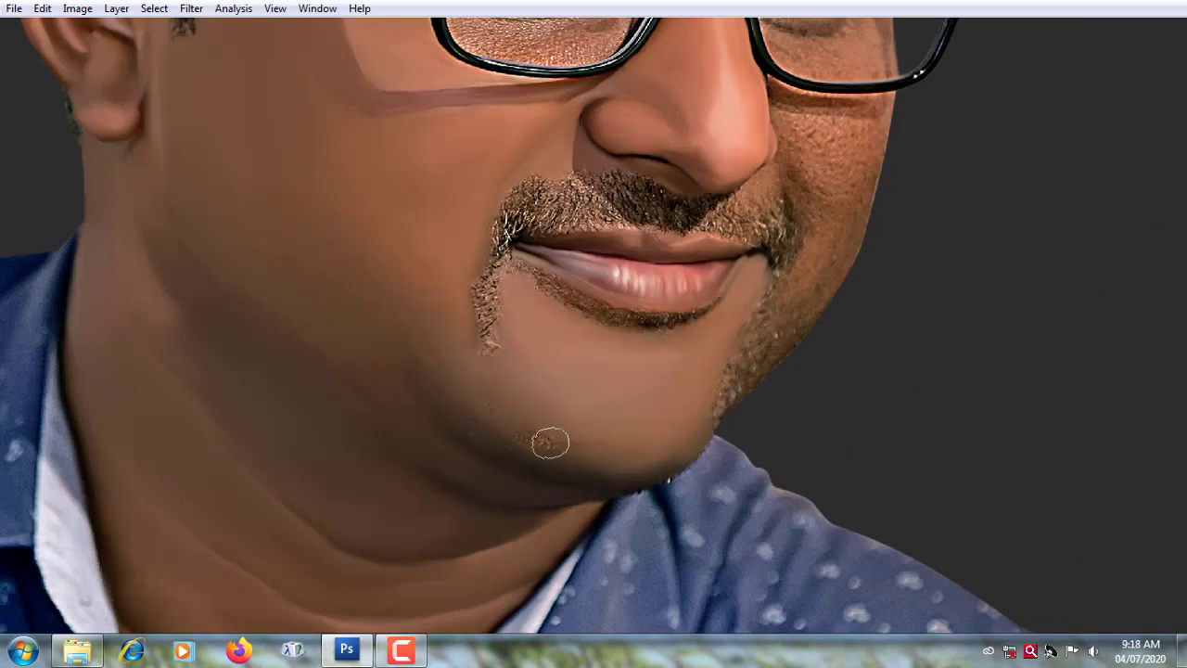
{"action": "scroll", "coordinate": [488, 347], "scroll_direction": "up", "scroll_amount": 1}
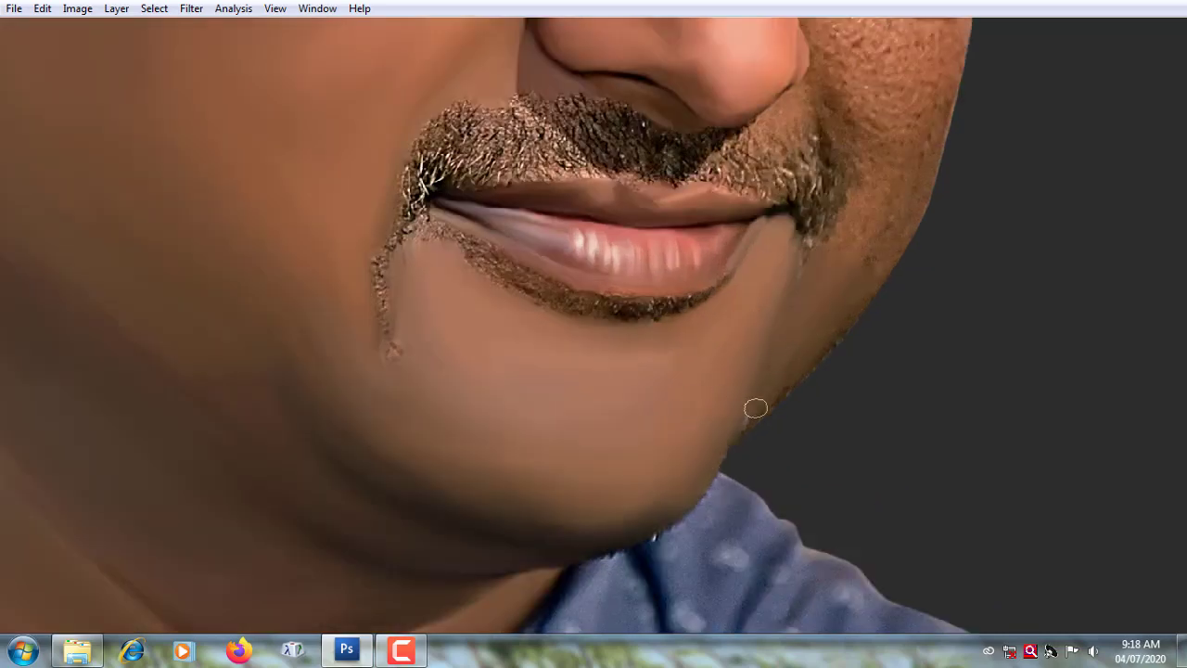
{"action": "left_click_drag", "start_coordinate": [414, 371], "coordinate": [391, 385]}
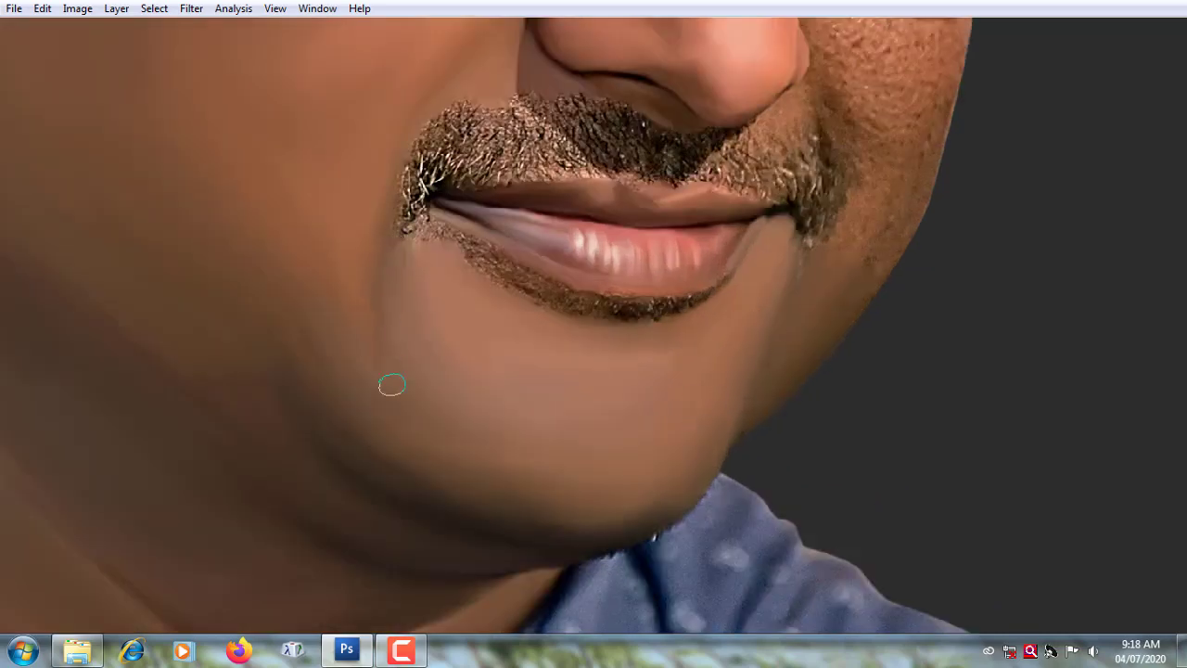
Step: Smooth the remaining stubble strip directly below the lower lip into painted skin
{"action": "scroll", "coordinate": [424, 231], "scroll_direction": "up", "scroll_amount": 1}
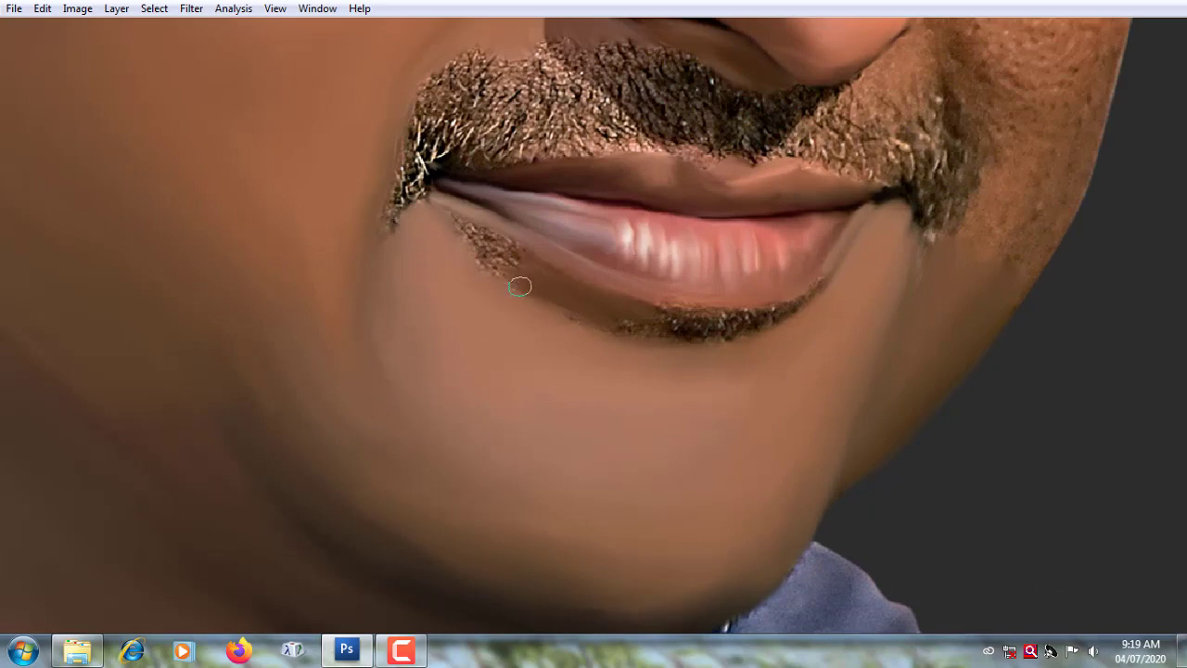
{"action": "scroll", "coordinate": [520, 287], "scroll_direction": "up", "scroll_amount": 1}
{"action": "left_click_drag", "start_coordinate": [482, 232], "coordinate": [544, 304]}
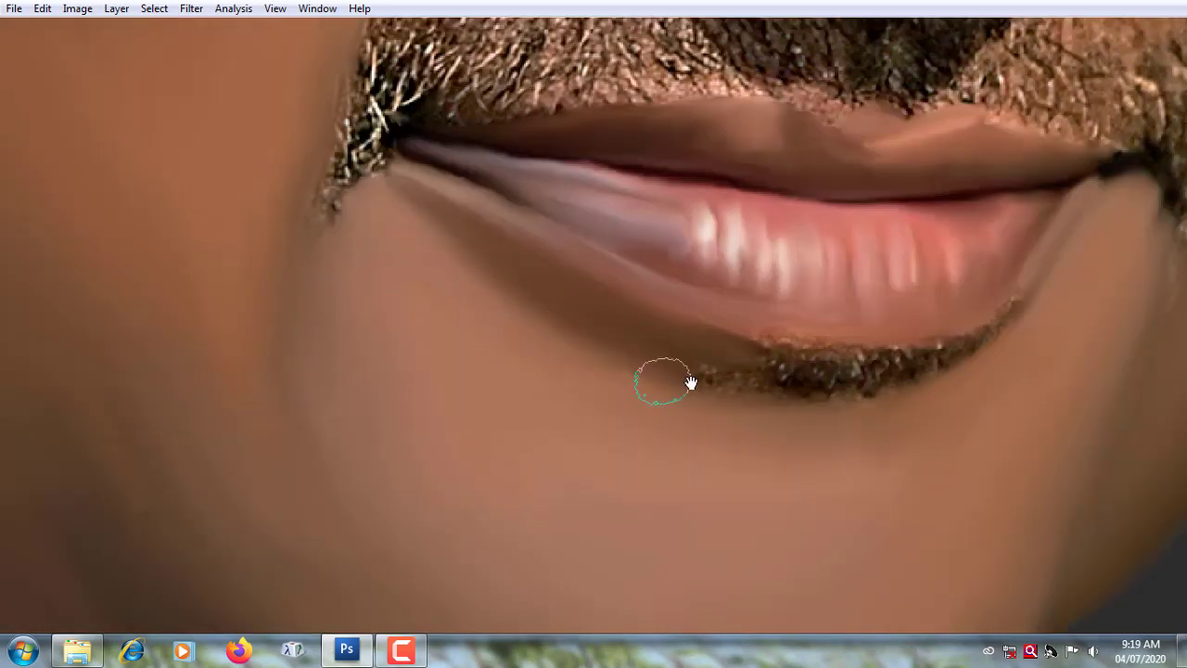
{"action": "left_click_drag", "start_coordinate": [691, 382], "coordinate": [468, 331]}
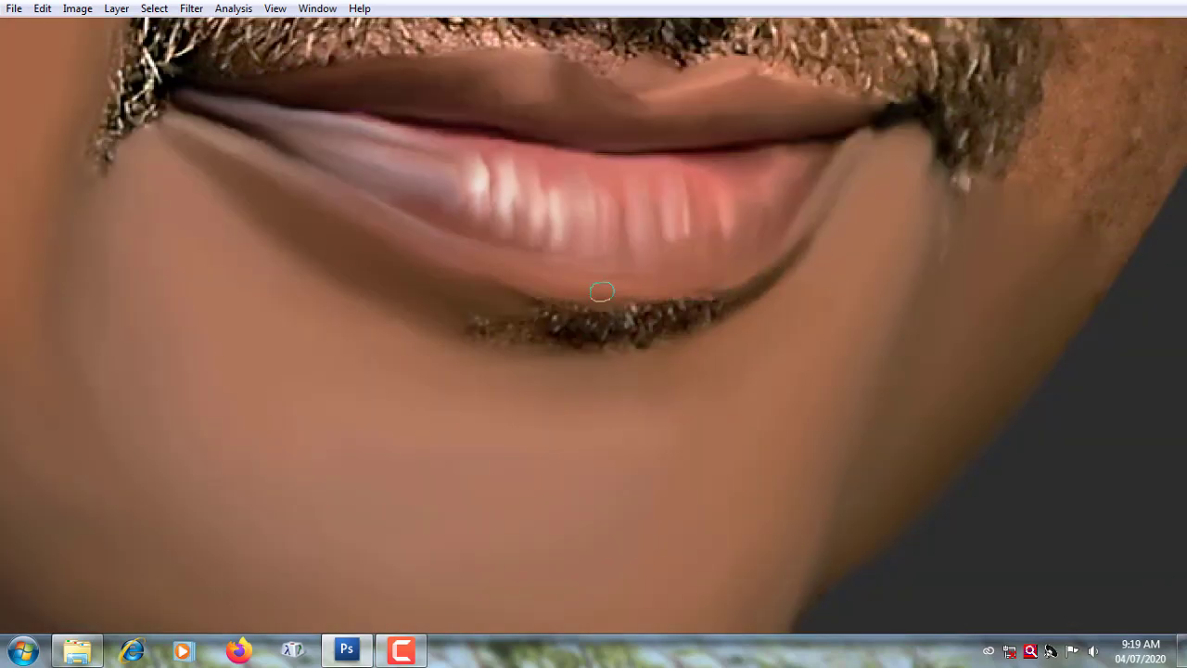
{"action": "left_click_drag", "start_coordinate": [746, 277], "coordinate": [614, 332]}
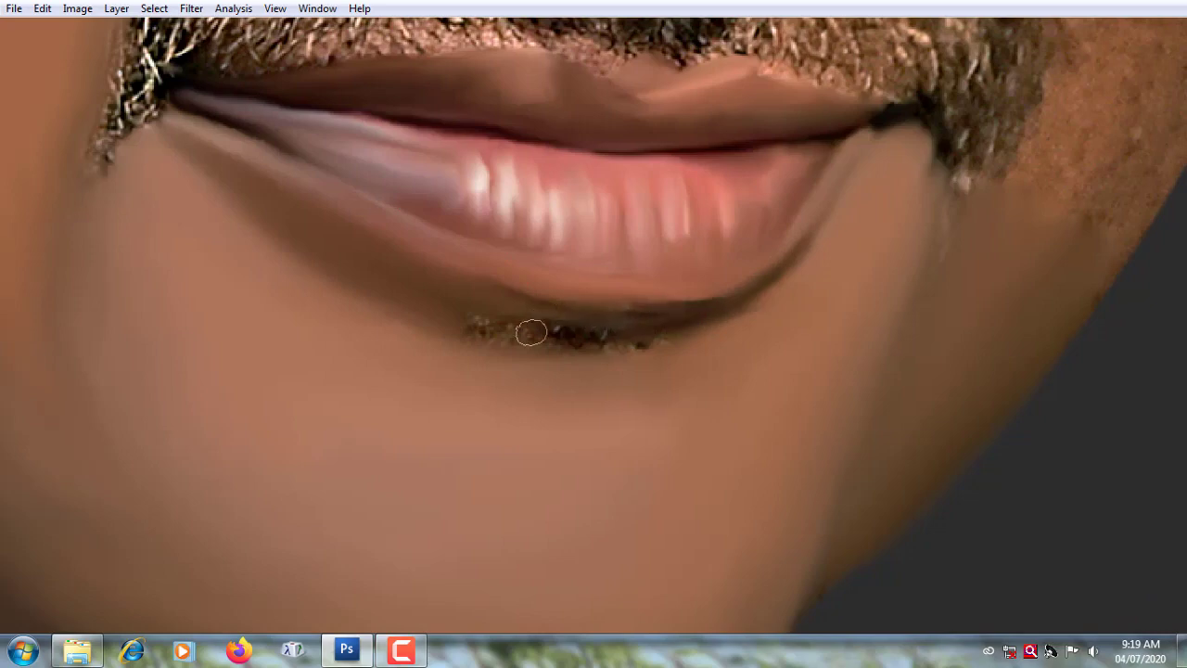
{"action": "mouse_move", "coordinate": [532, 332]}
{"action": "left_mouse_down"}
{"action": "mouse_move", "coordinate": [734, 329]}
{"action": "mouse_move", "coordinate": [588, 352]}
{"action": "left_mouse_up"}
{"action": "left_click_drag", "start_coordinate": [866, 204], "coordinate": [679, 359]}
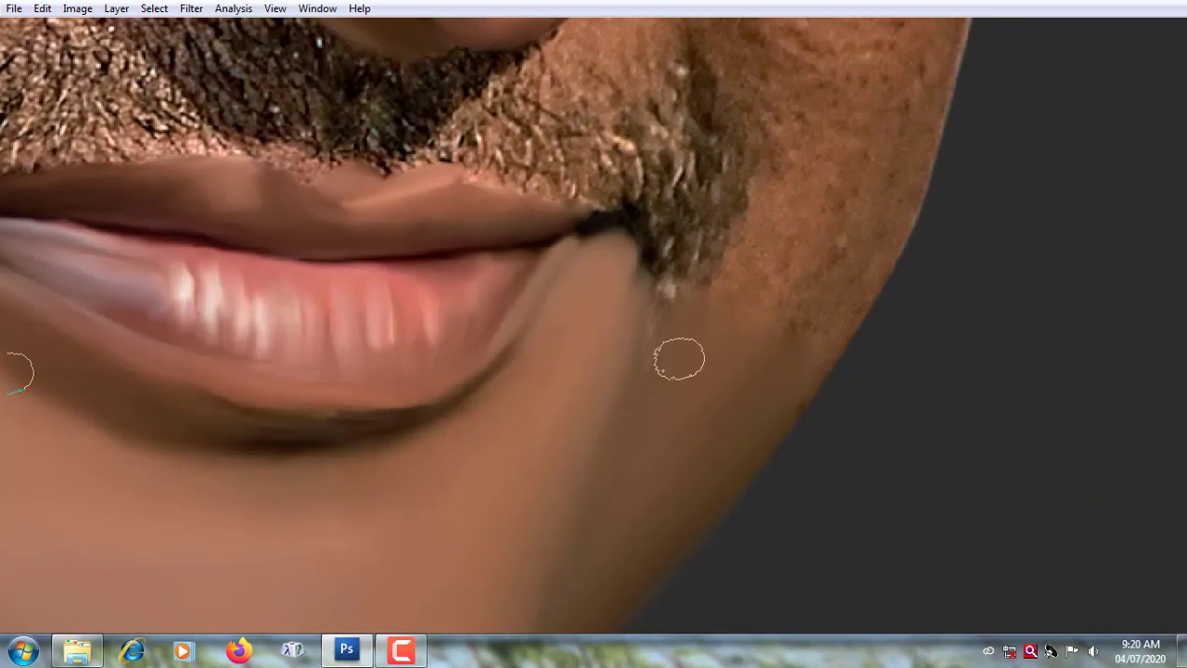
Step: Smudge the textured cheek band under the glasses frame and beside the nose into soft tones
{"action": "scroll", "coordinate": [698, 381], "scroll_direction": "down", "scroll_amount": 2}
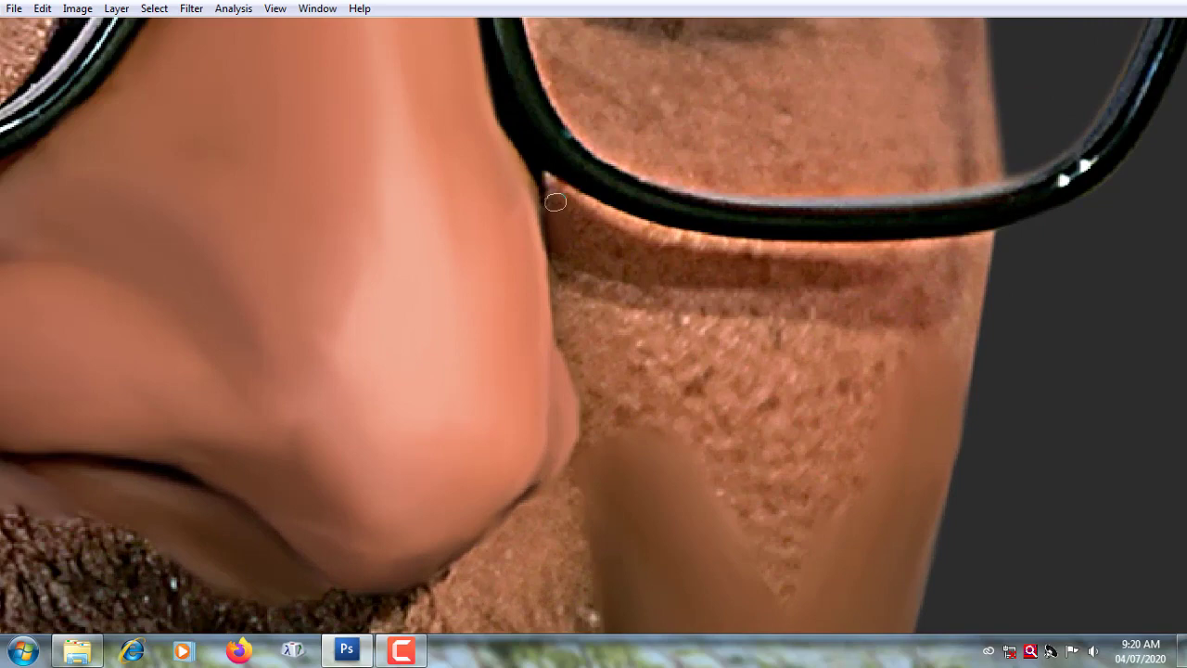
{"action": "mouse_move", "coordinate": [555, 201]}
{"action": "left_mouse_down"}
{"action": "mouse_move", "coordinate": [703, 243]}
{"action": "mouse_move", "coordinate": [948, 268]}
{"action": "left_mouse_up"}
{"action": "mouse_move", "coordinate": [955, 374]}
{"action": "left_mouse_down"}
{"action": "mouse_move", "coordinate": [935, 302]}
{"action": "mouse_move", "coordinate": [845, 307]}
{"action": "left_mouse_up"}
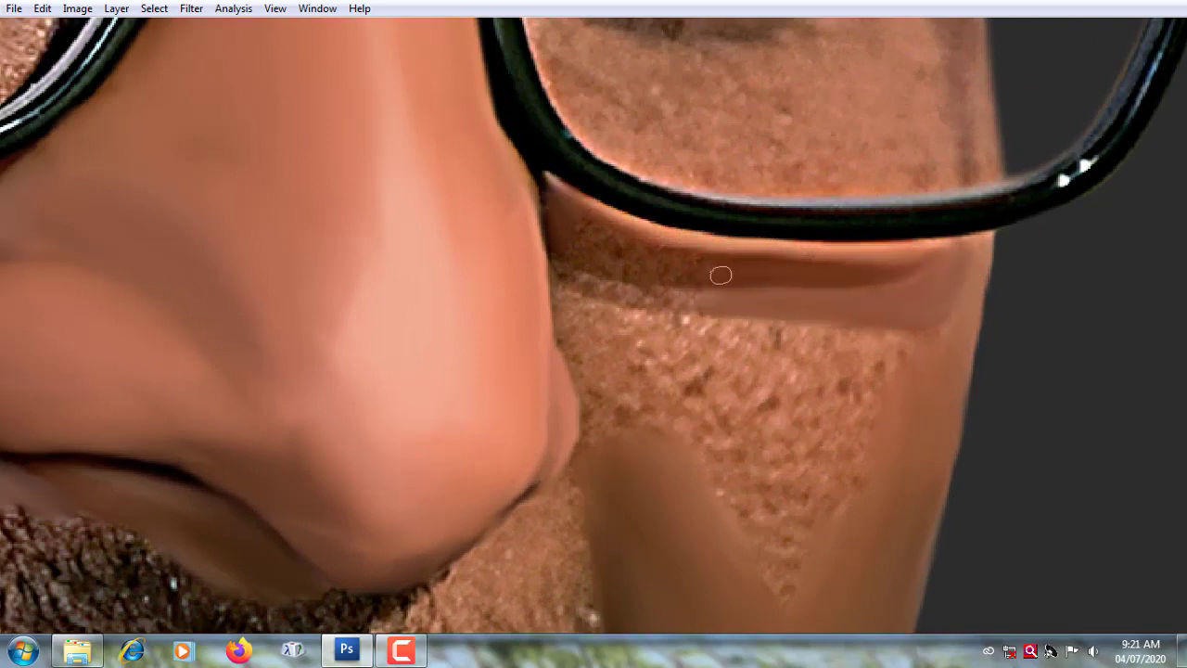
{"action": "left_click_drag", "start_coordinate": [556, 275], "coordinate": [661, 297]}
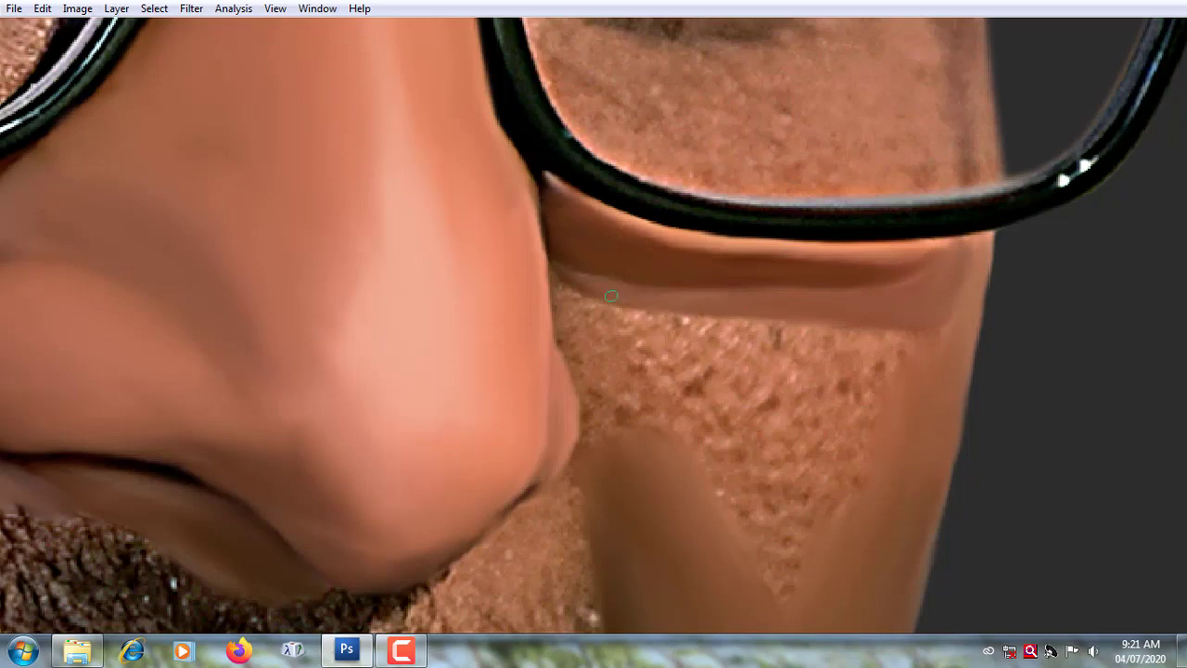
{"action": "mouse_move", "coordinate": [564, 303]}
{"action": "left_mouse_down"}
{"action": "mouse_move", "coordinate": [724, 334]}
{"action": "mouse_move", "coordinate": [657, 472]}
{"action": "mouse_move", "coordinate": [602, 432]}
{"action": "mouse_move", "coordinate": [608, 378]}
{"action": "mouse_move", "coordinate": [893, 371]}
{"action": "mouse_move", "coordinate": [853, 383]}
{"action": "left_mouse_up"}
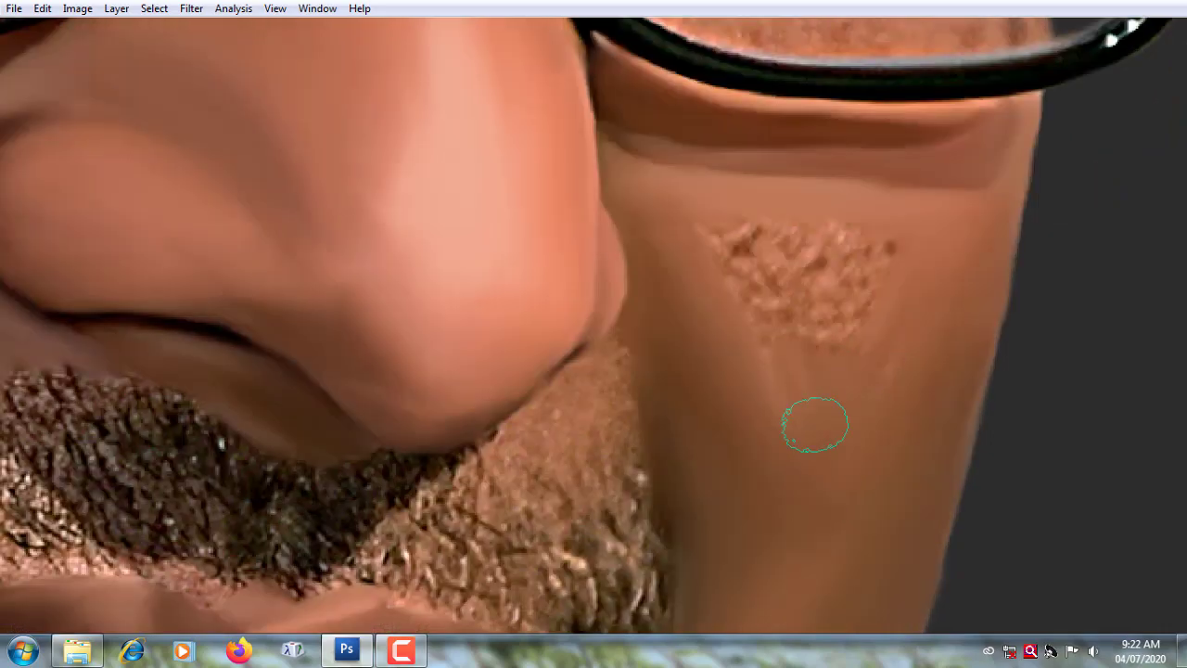
{"action": "mouse_move", "coordinate": [814, 418]}
{"action": "left_mouse_down"}
{"action": "mouse_move", "coordinate": [869, 344]}
{"action": "mouse_move", "coordinate": [816, 343]}
{"action": "mouse_move", "coordinate": [807, 311]}
{"action": "left_mouse_up"}
{"action": "scroll", "coordinate": [807, 312], "scroll_direction": "down", "scroll_amount": 1}
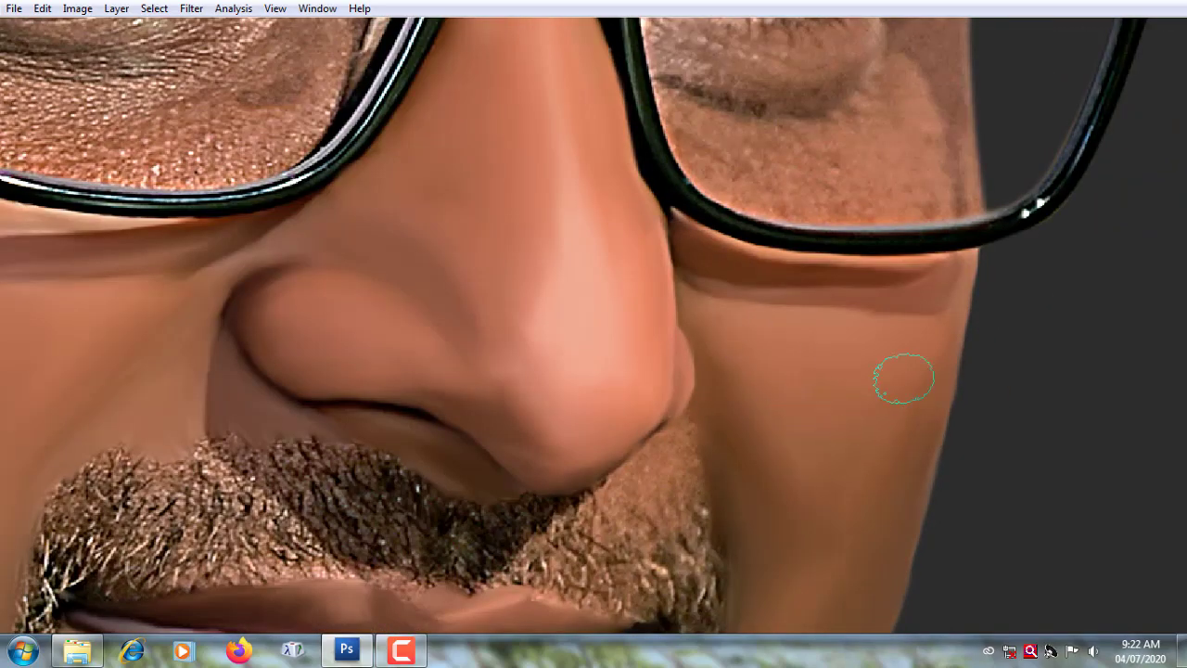
{"action": "scroll", "coordinate": [903, 378], "scroll_direction": "down", "scroll_amount": 1}
Step: Smudge the under-eye skin near the lens frame into smooth painted tones
{"action": "left_click_drag", "start_coordinate": [289, 334], "coordinate": [772, 327]}
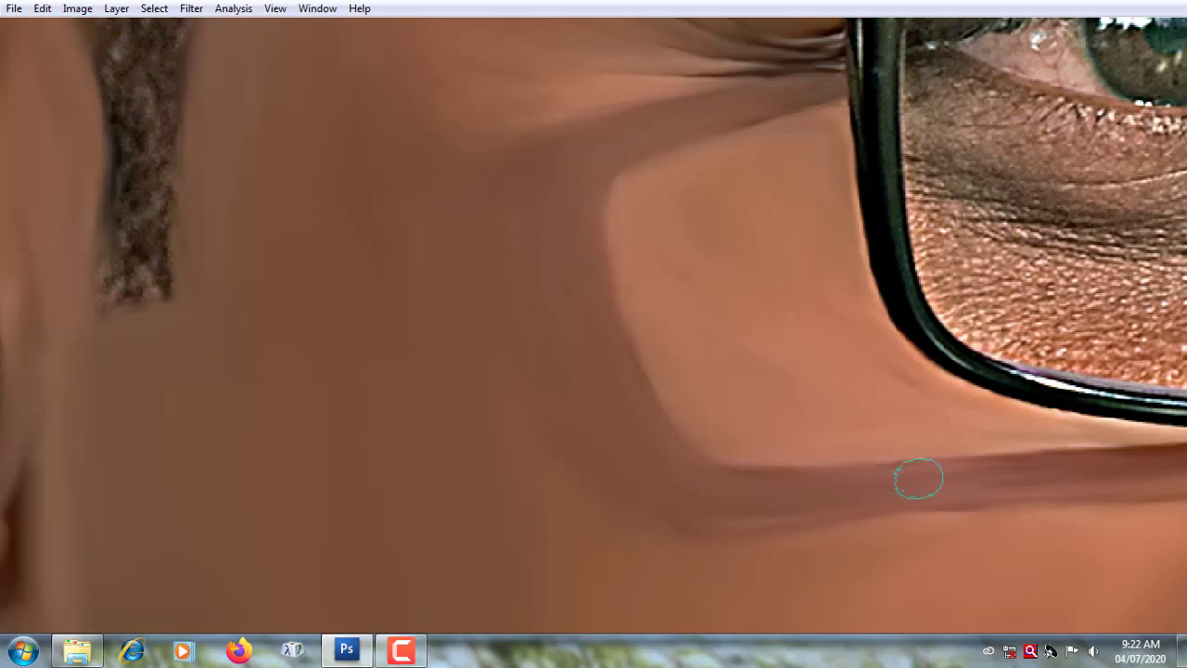
{"action": "left_click_drag", "start_coordinate": [918, 478], "coordinate": [544, 434]}
{"action": "left_click_drag", "start_coordinate": [448, 326], "coordinate": [912, 558]}
{"action": "left_click_drag", "start_coordinate": [575, 382], "coordinate": [683, 311]}
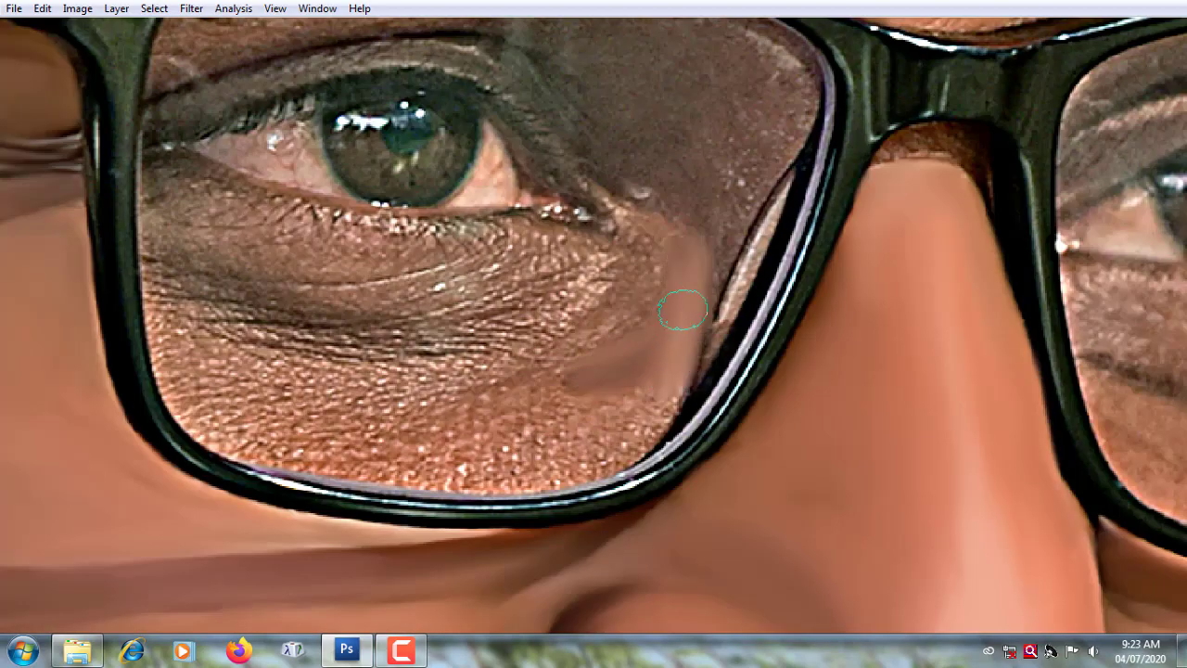
{"action": "left_click_drag", "start_coordinate": [660, 409], "coordinate": [640, 229]}
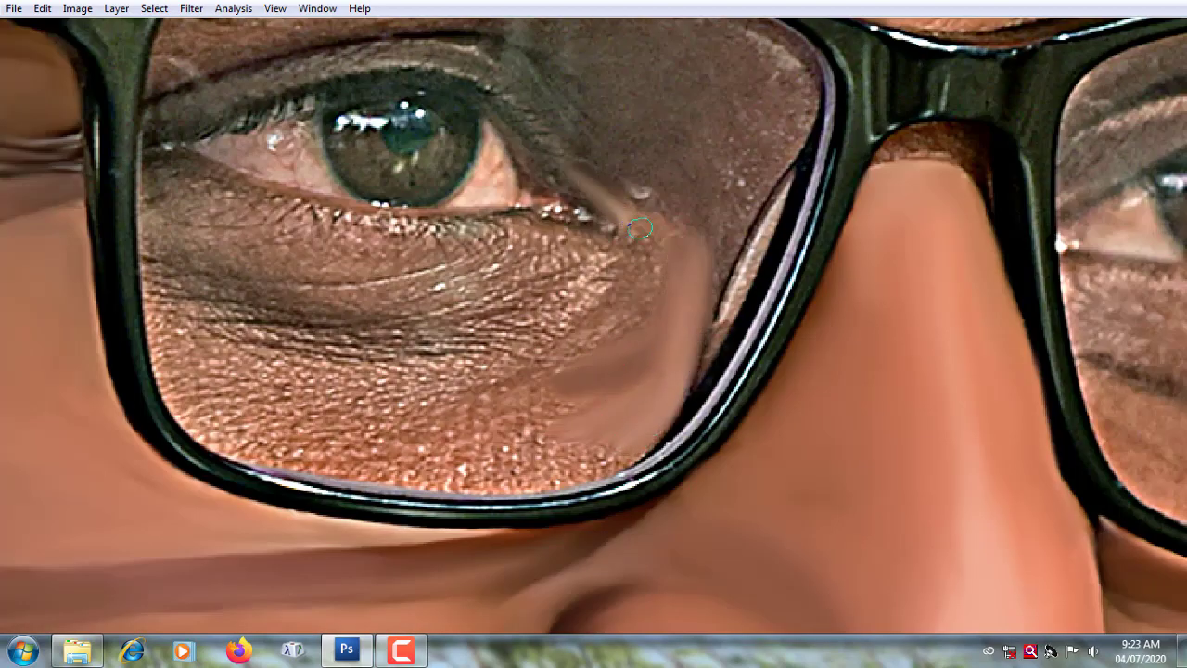
{"action": "mouse_move", "coordinate": [607, 336]}
{"action": "left_mouse_down"}
{"action": "mouse_move", "coordinate": [501, 394]}
{"action": "mouse_move", "coordinate": [593, 269]}
{"action": "mouse_move", "coordinate": [482, 357]}
{"action": "mouse_move", "coordinate": [470, 340]}
{"action": "mouse_move", "coordinate": [273, 312]}
{"action": "mouse_move", "coordinate": [430, 359]}
{"action": "left_mouse_up"}
{"action": "mouse_move", "coordinate": [430, 359]}
{"action": "left_mouse_down"}
{"action": "mouse_move", "coordinate": [319, 287]}
{"action": "mouse_move", "coordinate": [650, 343]}
{"action": "mouse_move", "coordinate": [594, 319]}
{"action": "mouse_move", "coordinate": [691, 301]}
{"action": "mouse_move", "coordinate": [729, 313]}
{"action": "left_mouse_up"}
{"action": "mouse_move", "coordinate": [639, 380]}
{"action": "left_mouse_down"}
{"action": "mouse_move", "coordinate": [613, 401]}
{"action": "mouse_move", "coordinate": [445, 390]}
{"action": "mouse_move", "coordinate": [554, 367]}
{"action": "left_mouse_up"}
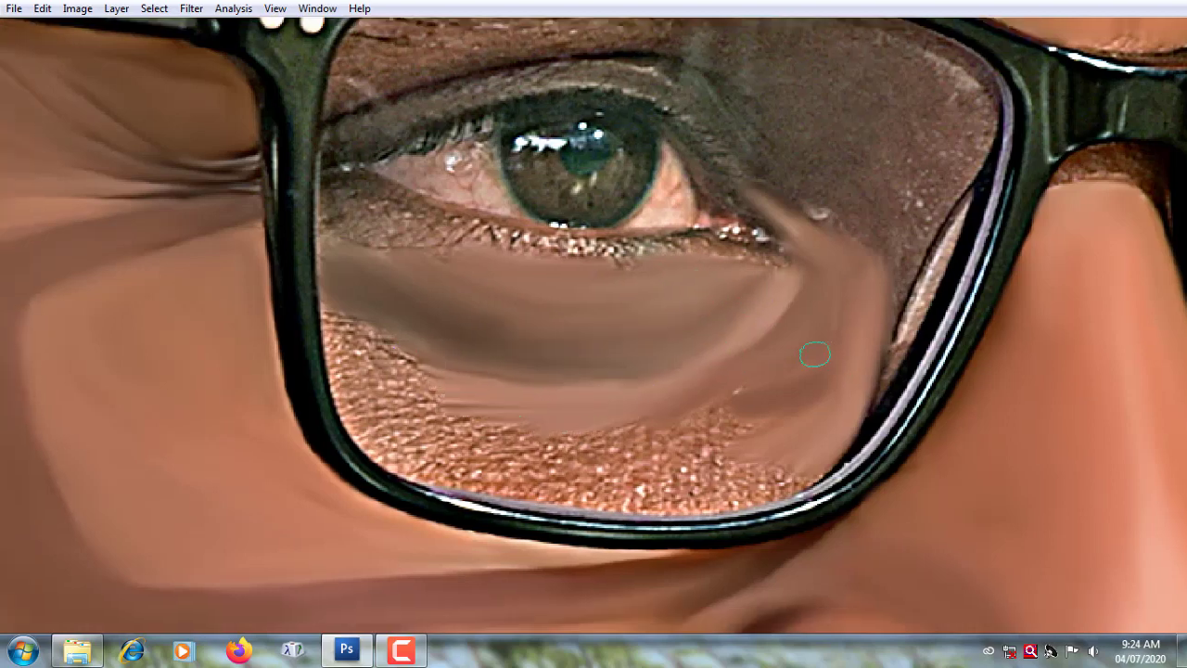
{"action": "mouse_move", "coordinate": [814, 353]}
{"action": "left_mouse_down"}
{"action": "mouse_move", "coordinate": [715, 379]}
{"action": "mouse_move", "coordinate": [399, 389]}
{"action": "mouse_move", "coordinate": [334, 343]}
{"action": "mouse_move", "coordinate": [410, 411]}
{"action": "mouse_move", "coordinate": [389, 427]}
{"action": "mouse_move", "coordinate": [474, 402]}
{"action": "mouse_move", "coordinate": [429, 455]}
{"action": "mouse_move", "coordinate": [776, 477]}
{"action": "mouse_move", "coordinate": [511, 483]}
{"action": "left_mouse_up"}
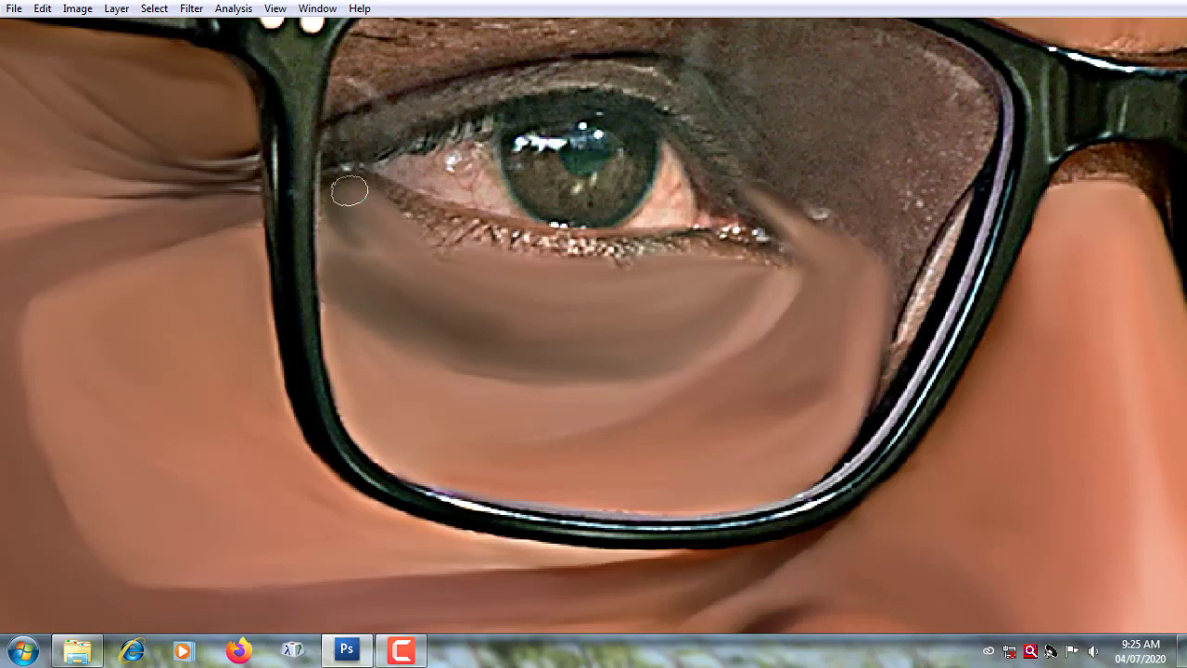
Step: Blend the inner-corner veins, lower lash line and grainy skin beside the eye
{"action": "scroll", "coordinate": [363, 243], "scroll_direction": "up", "scroll_amount": 1}
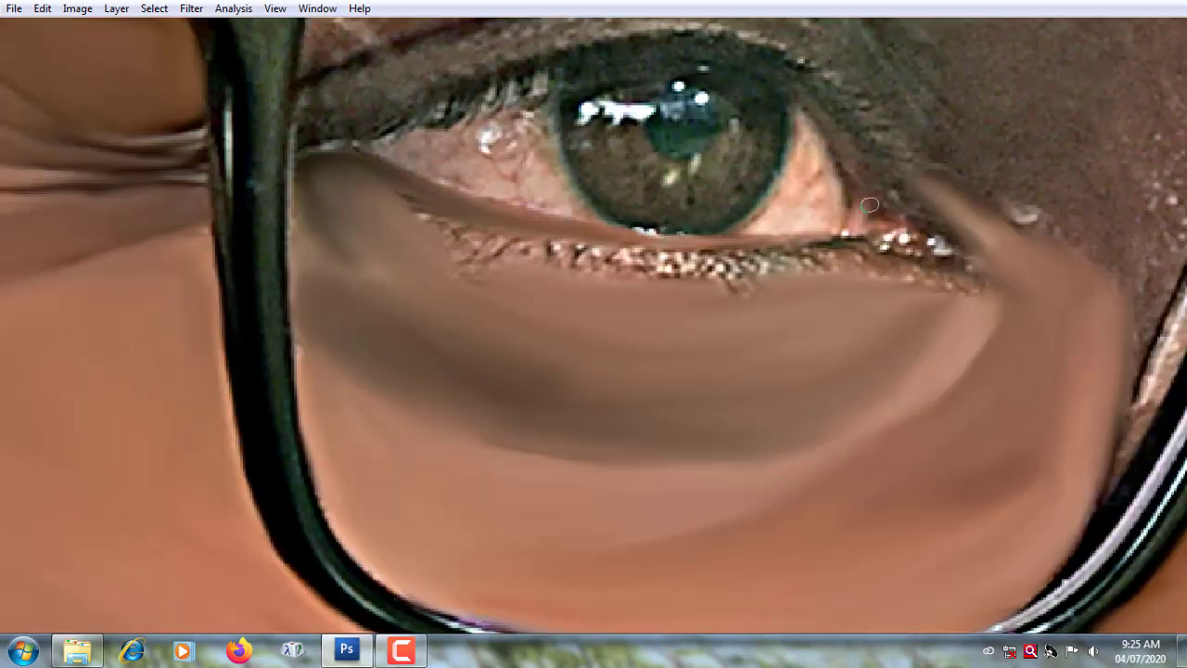
{"action": "scroll", "coordinate": [882, 195], "scroll_direction": "up", "scroll_amount": 1}
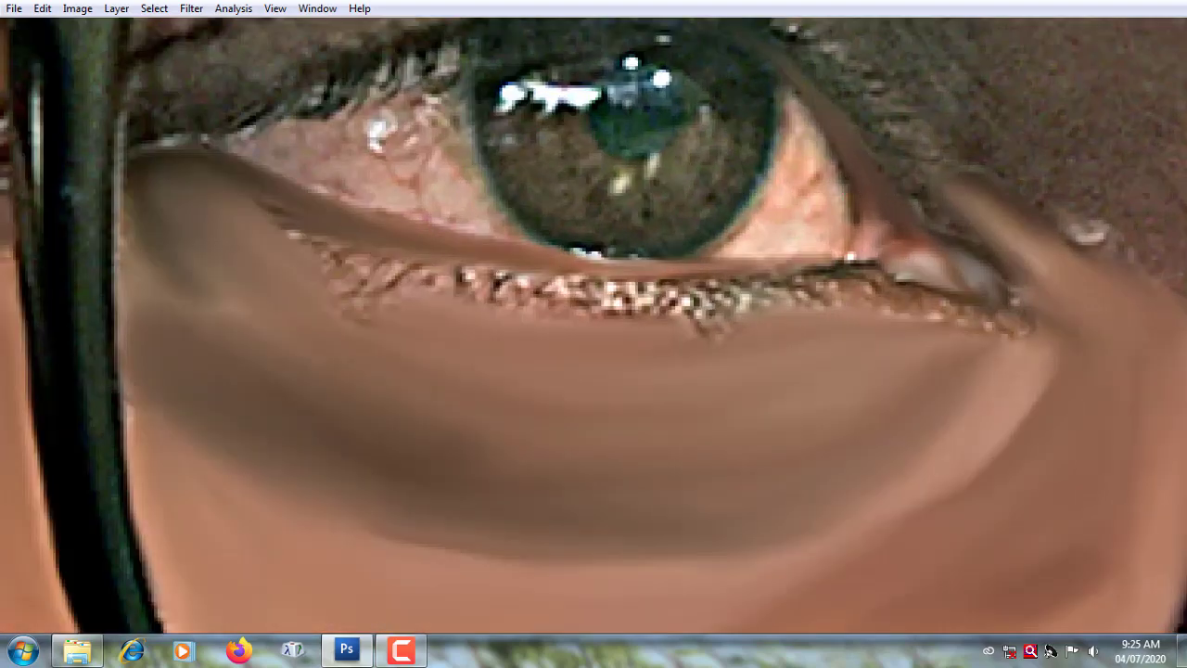
{"action": "mouse_move", "coordinate": [844, 228]}
{"action": "left_mouse_down"}
{"action": "mouse_move", "coordinate": [807, 158]}
{"action": "mouse_move", "coordinate": [826, 238]}
{"action": "left_mouse_up"}
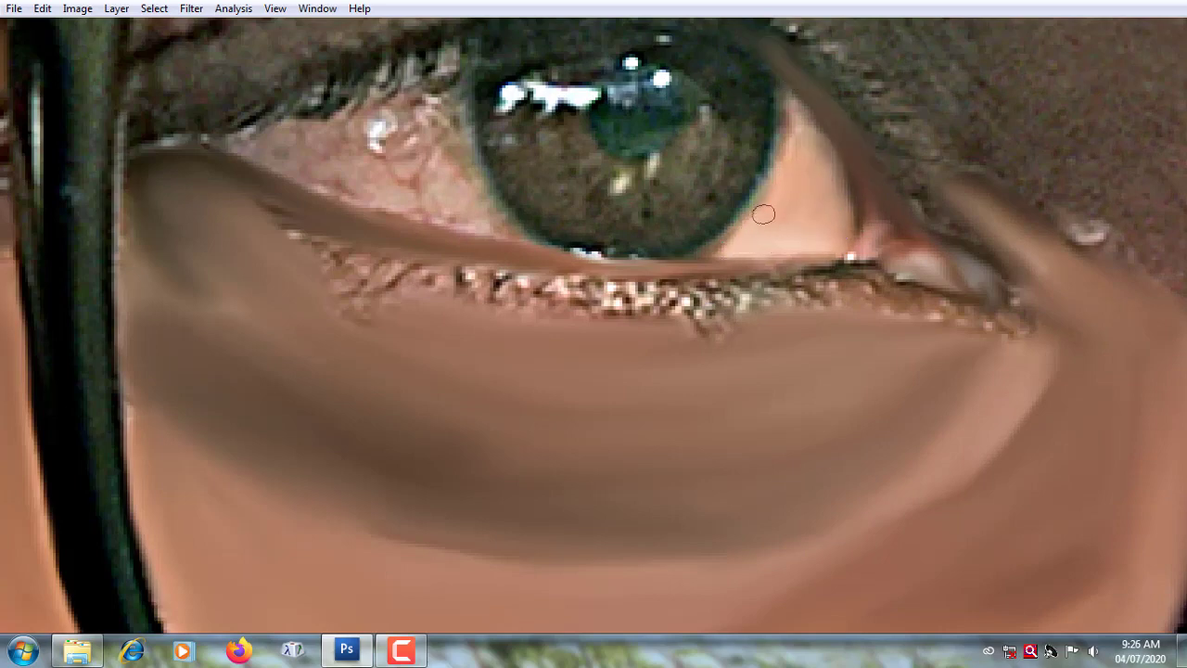
{"action": "mouse_move", "coordinate": [1011, 337]}
{"action": "left_mouse_down"}
{"action": "mouse_move", "coordinate": [932, 310]}
{"action": "mouse_move", "coordinate": [705, 278]}
{"action": "mouse_move", "coordinate": [714, 304]}
{"action": "left_mouse_up"}
{"action": "scroll", "coordinate": [714, 304], "scroll_direction": "left", "scroll_amount": 5}
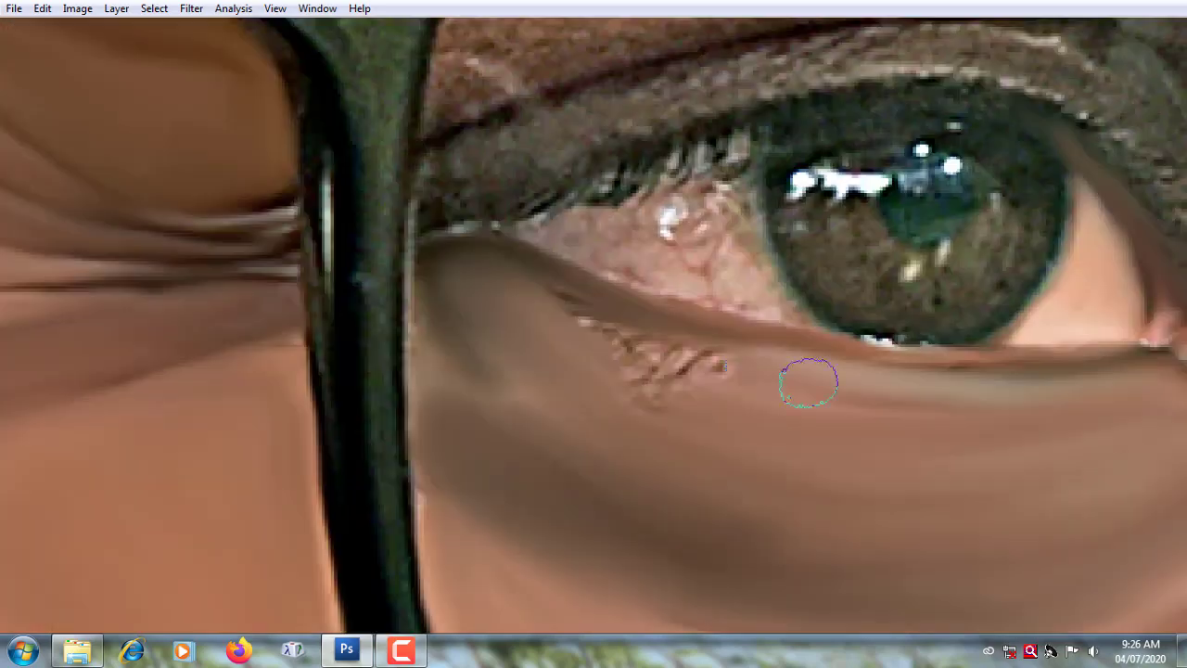
{"action": "scroll", "coordinate": [504, 297], "scroll_direction": "up", "scroll_amount": 2}
{"action": "scroll", "coordinate": [489, 344], "scroll_direction": "up", "scroll_amount": 2}
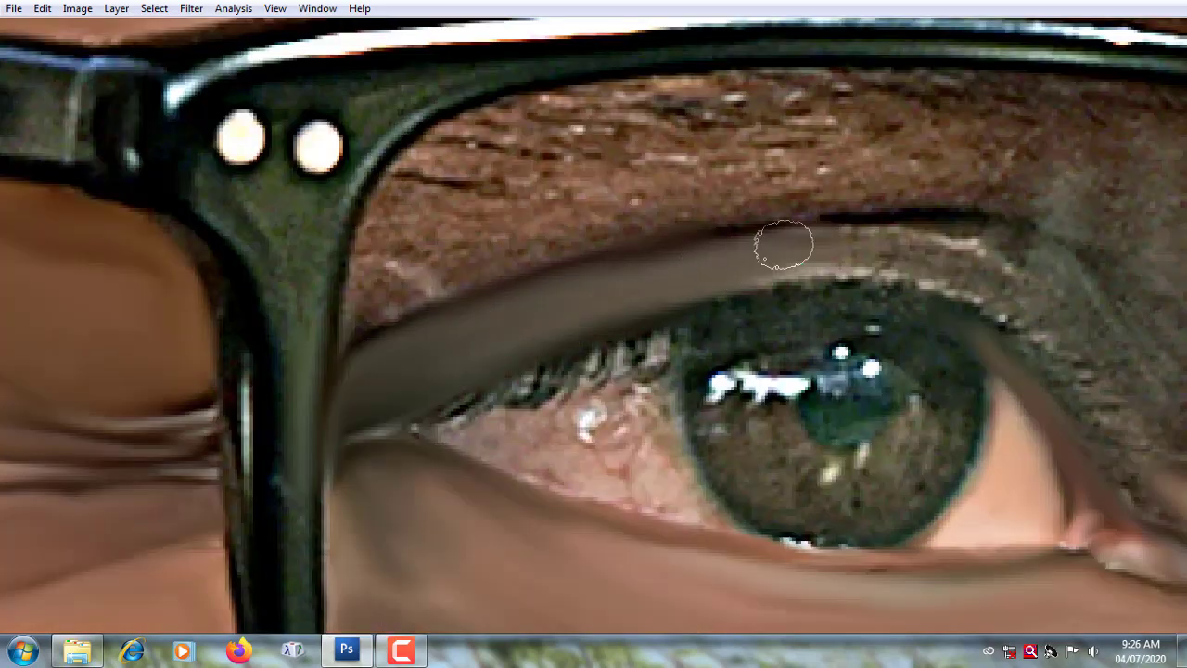
{"action": "scroll", "coordinate": [784, 260], "scroll_direction": "right", "scroll_amount": 3}
{"action": "scroll", "coordinate": [621, 264], "scroll_direction": "down", "scroll_amount": 1}
{"action": "scroll", "coordinate": [621, 265], "scroll_direction": "right", "scroll_amount": 1}
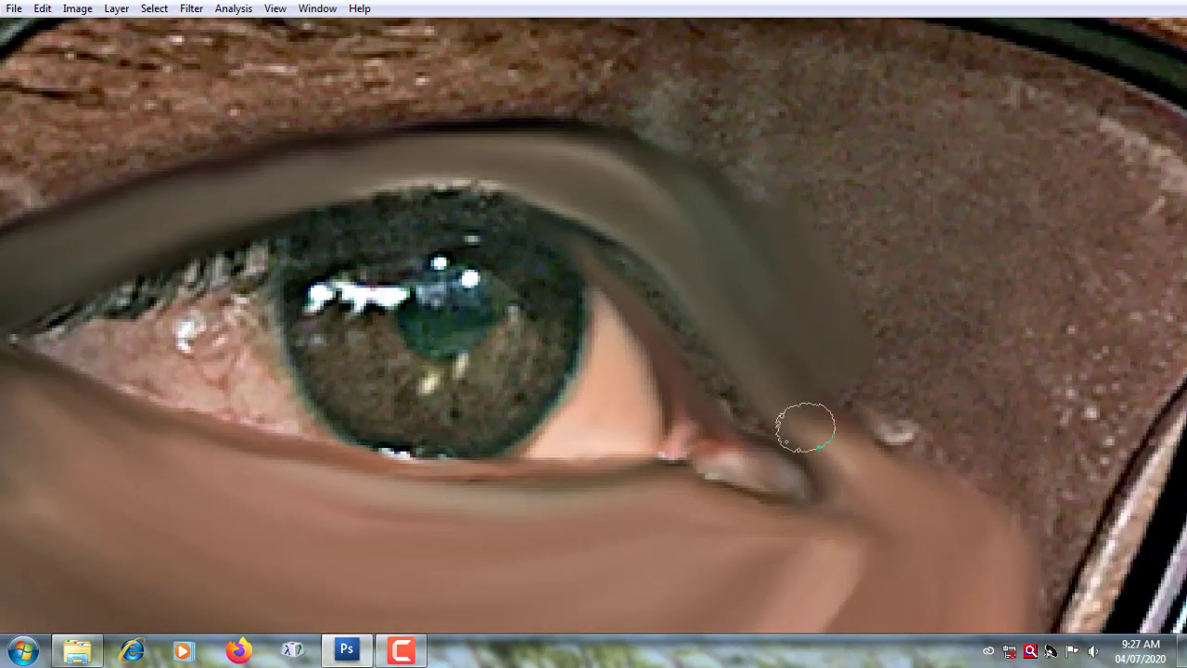
{"action": "scroll", "coordinate": [807, 424], "scroll_direction": "down", "scroll_amount": 2}
{"action": "scroll", "coordinate": [808, 423], "scroll_direction": "right", "scroll_amount": 3}
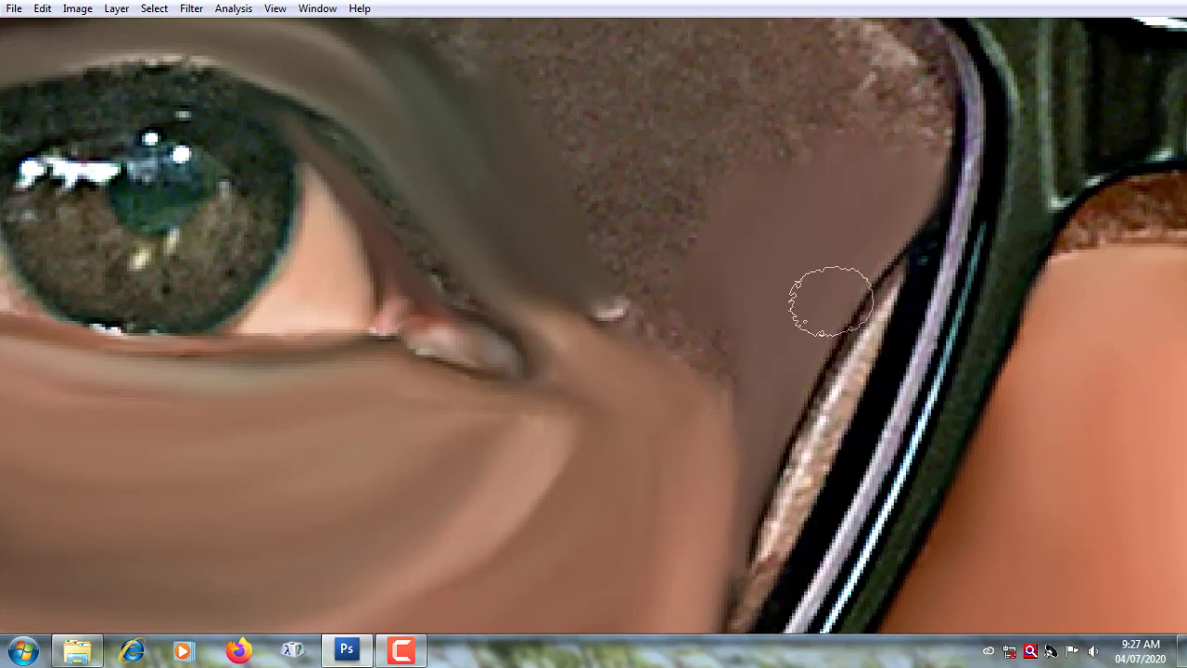
{"action": "scroll", "coordinate": [816, 288], "scroll_direction": "up", "scroll_amount": 2}
{"action": "scroll", "coordinate": [816, 288], "scroll_direction": "right", "scroll_amount": 1}
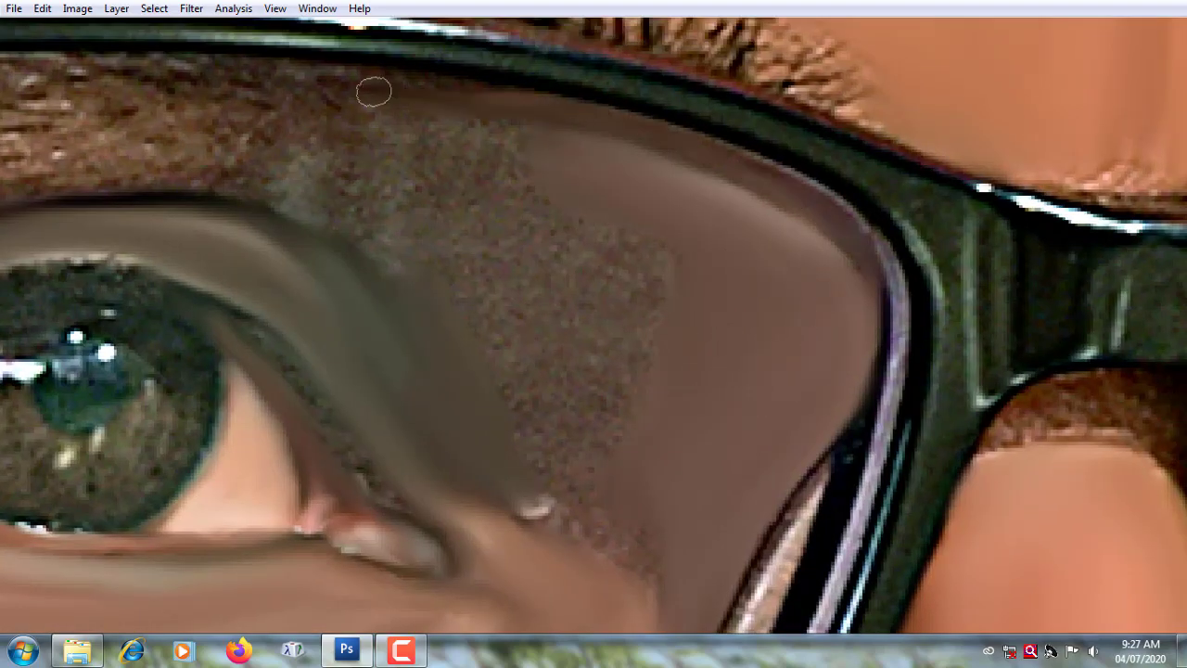
{"action": "left_click_drag", "start_coordinate": [374, 90], "coordinate": [496, 183]}
Step: Smooth away the brow hairs, brow skin and light streak under the frame inside the lens
{"action": "scroll", "coordinate": [569, 312], "scroll_direction": "down", "scroll_amount": 1}
{"action": "scroll", "coordinate": [569, 312], "scroll_direction": "left", "scroll_amount": 1}
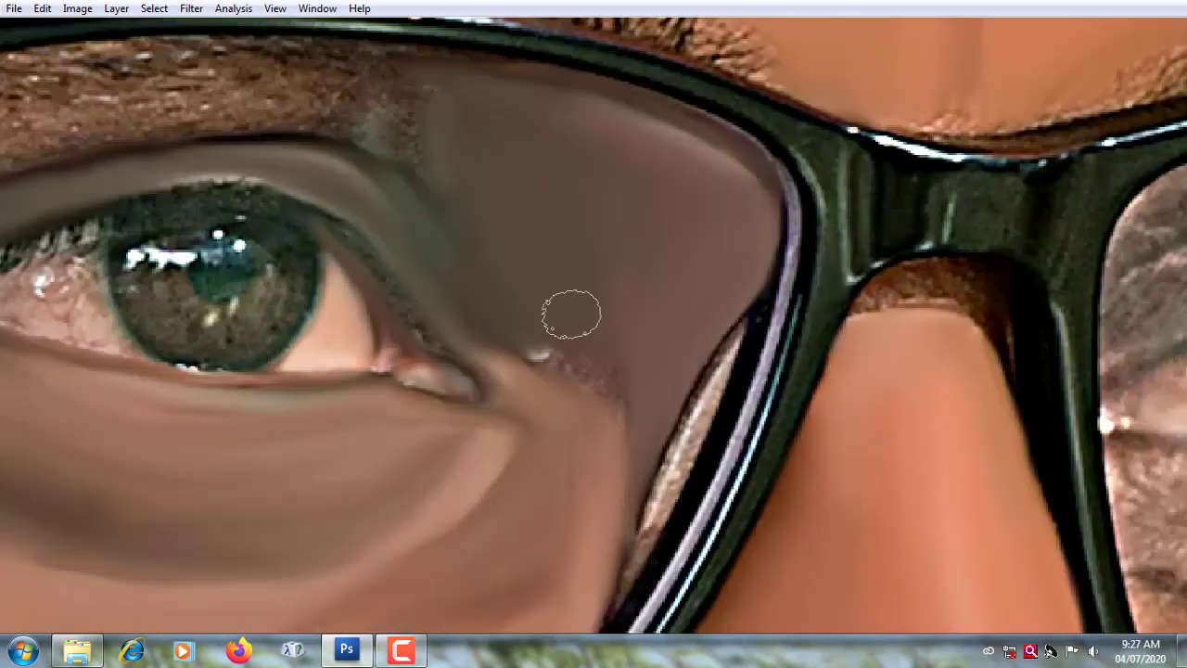
{"action": "scroll", "coordinate": [599, 352], "scroll_direction": "up", "scroll_amount": 2}
{"action": "scroll", "coordinate": [599, 352], "scroll_direction": "left", "scroll_amount": 1}
{"action": "mouse_move", "coordinate": [501, 324]}
{"action": "left_mouse_down"}
{"action": "mouse_move", "coordinate": [525, 346]}
{"action": "mouse_move", "coordinate": [254, 339]}
{"action": "left_mouse_up"}
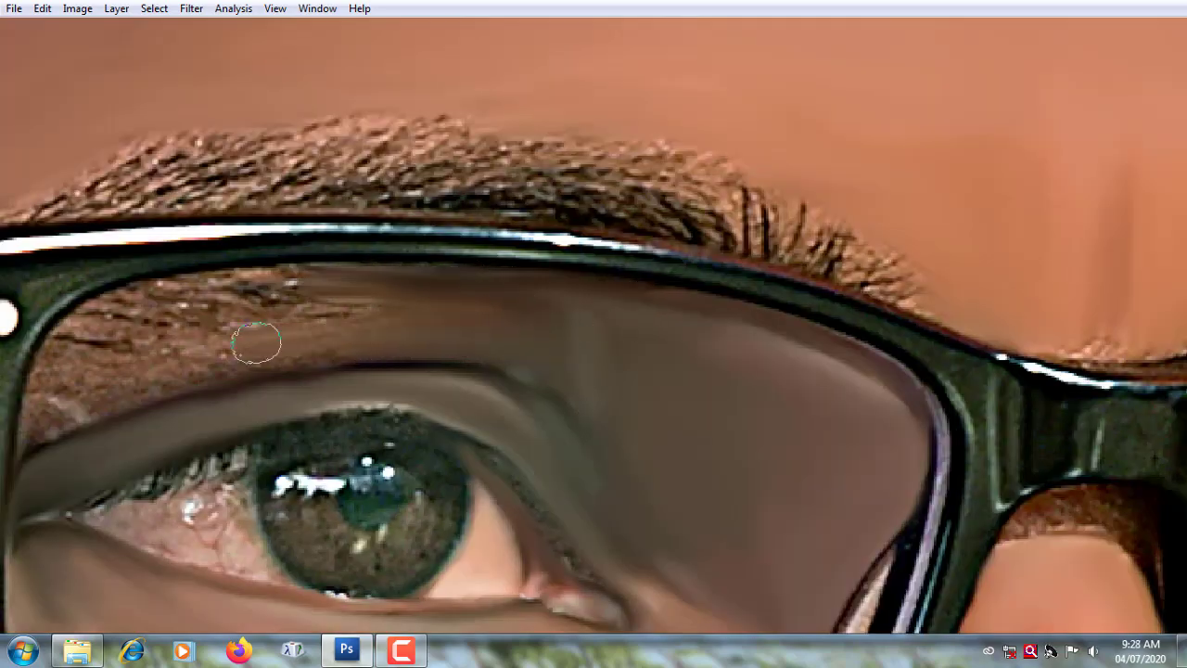
{"action": "scroll", "coordinate": [254, 340], "scroll_direction": "left", "scroll_amount": 1}
{"action": "scroll", "coordinate": [424, 339], "scroll_direction": "left", "scroll_amount": 1}
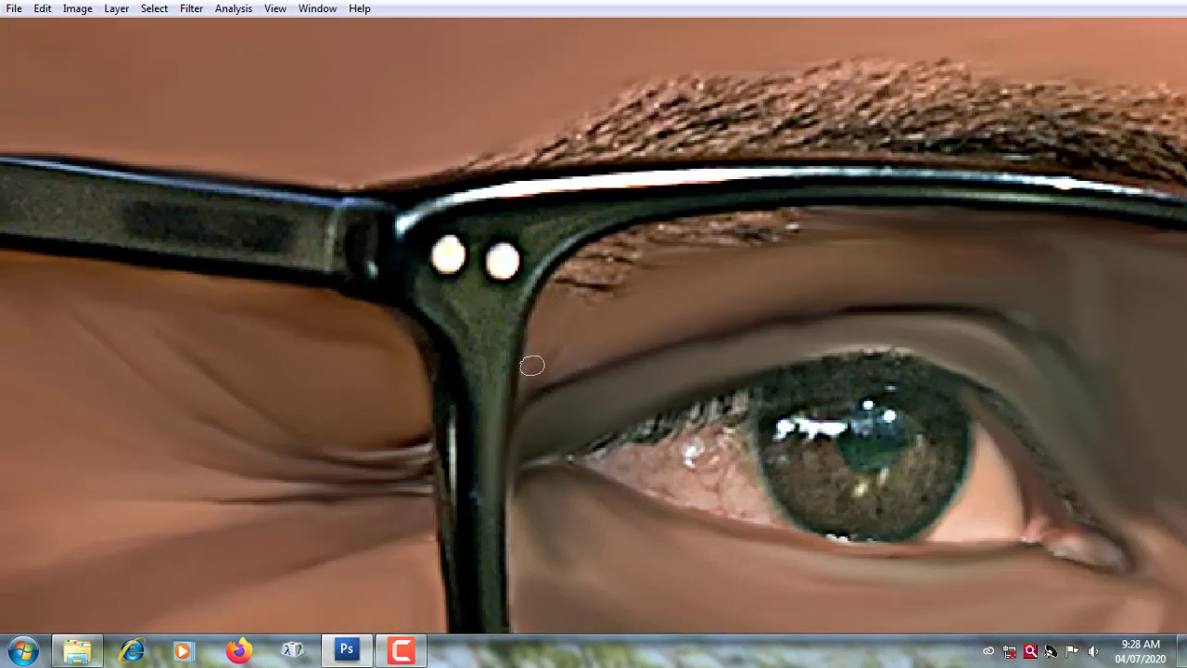
{"action": "mouse_move", "coordinate": [533, 365]}
{"action": "left_mouse_down"}
{"action": "mouse_move", "coordinate": [607, 284]}
{"action": "mouse_move", "coordinate": [809, 234]}
{"action": "left_mouse_up"}
{"action": "left_click_drag", "start_coordinate": [585, 263], "coordinate": [821, 273]}
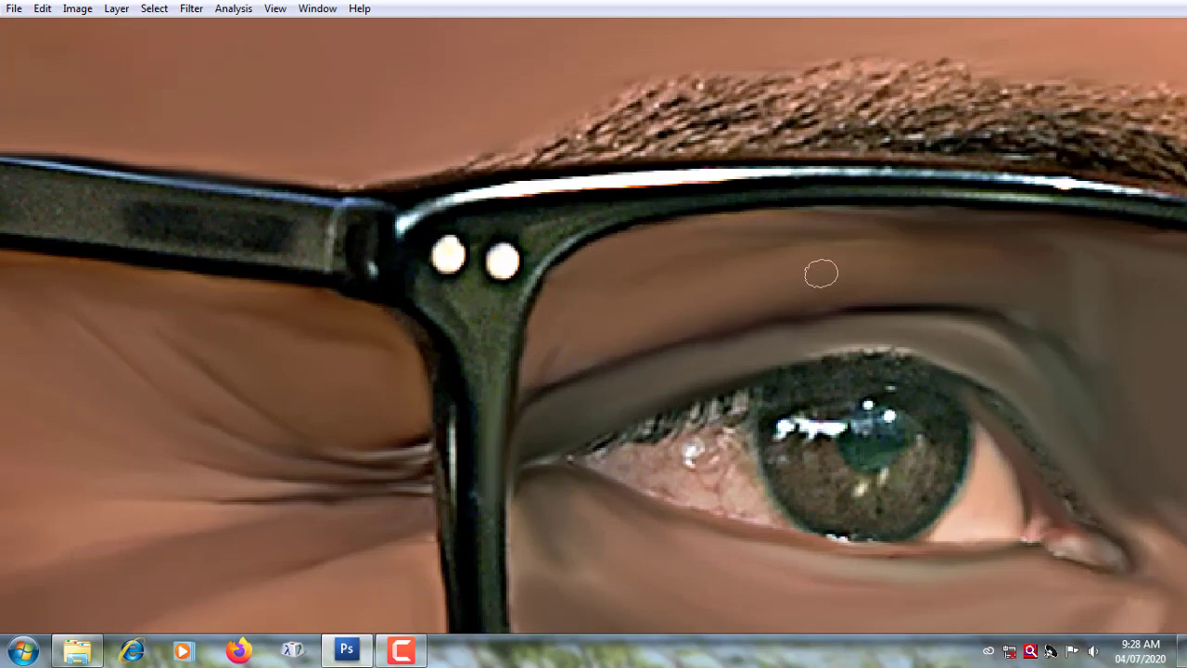
{"action": "scroll", "coordinate": [813, 344], "scroll_direction": "right", "scroll_amount": 2}
{"action": "scroll", "coordinate": [927, 331], "scroll_direction": "right", "scroll_amount": 1}
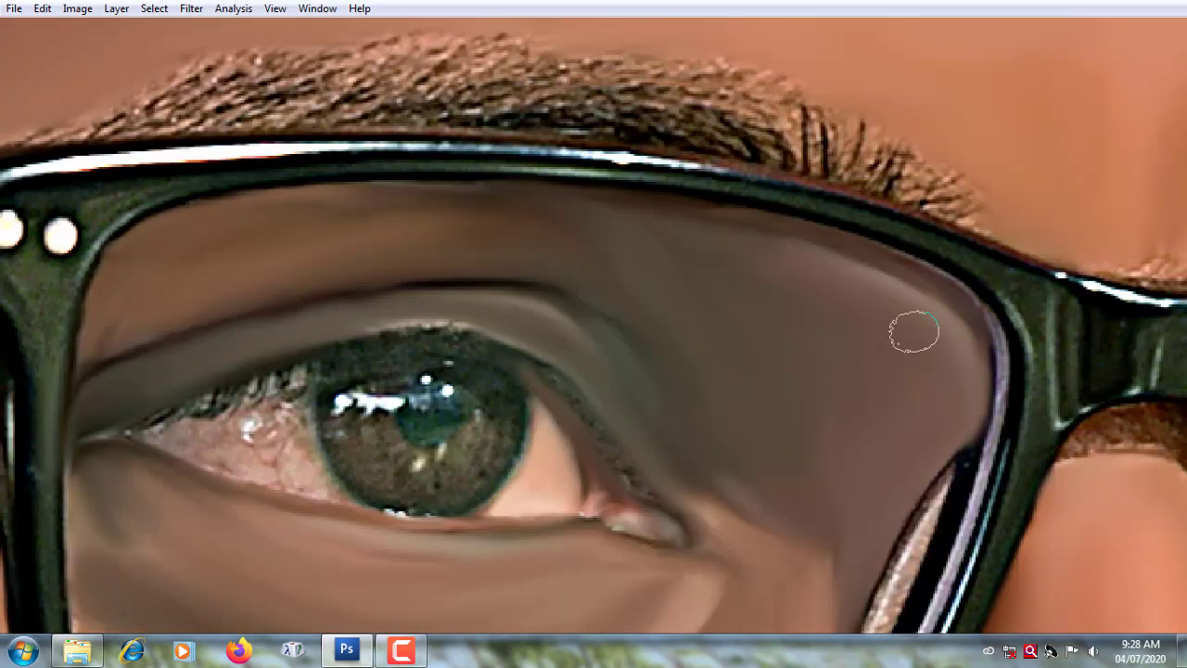
{"action": "scroll", "coordinate": [616, 313], "scroll_direction": "down", "scroll_amount": 2}
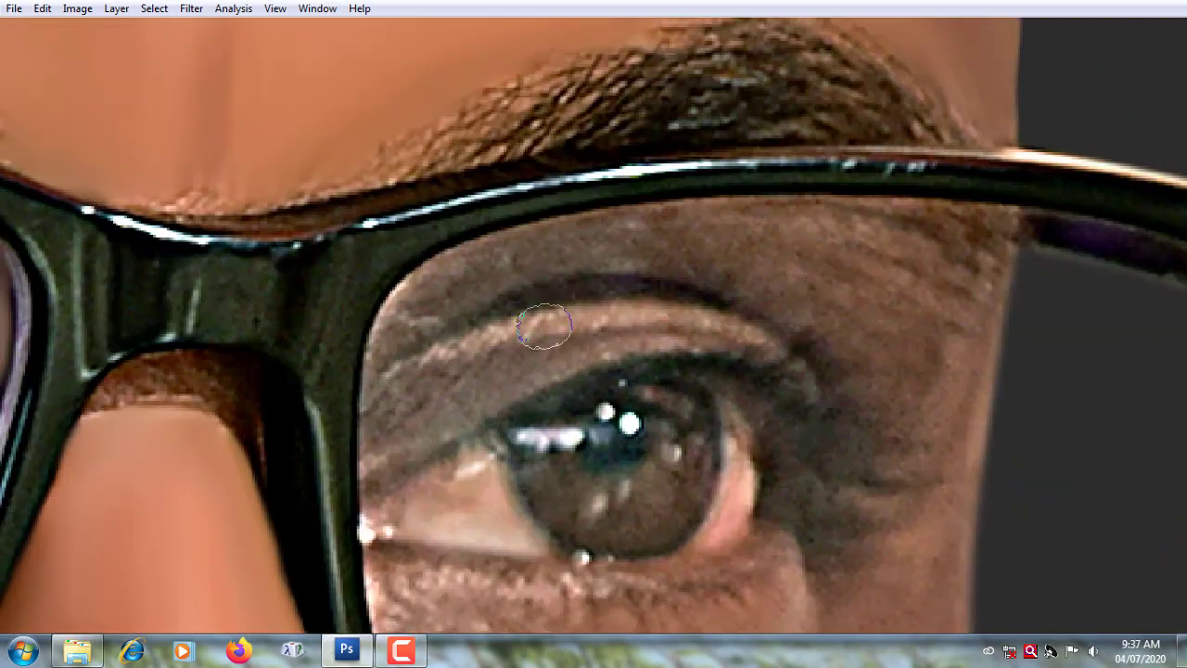
Step: Smudge the upper-eyelid crease and skin above and right of the second eye
{"action": "left_click_drag", "start_coordinate": [484, 318], "coordinate": [394, 367]}
{"action": "left_click_drag", "start_coordinate": [640, 283], "coordinate": [716, 307]}
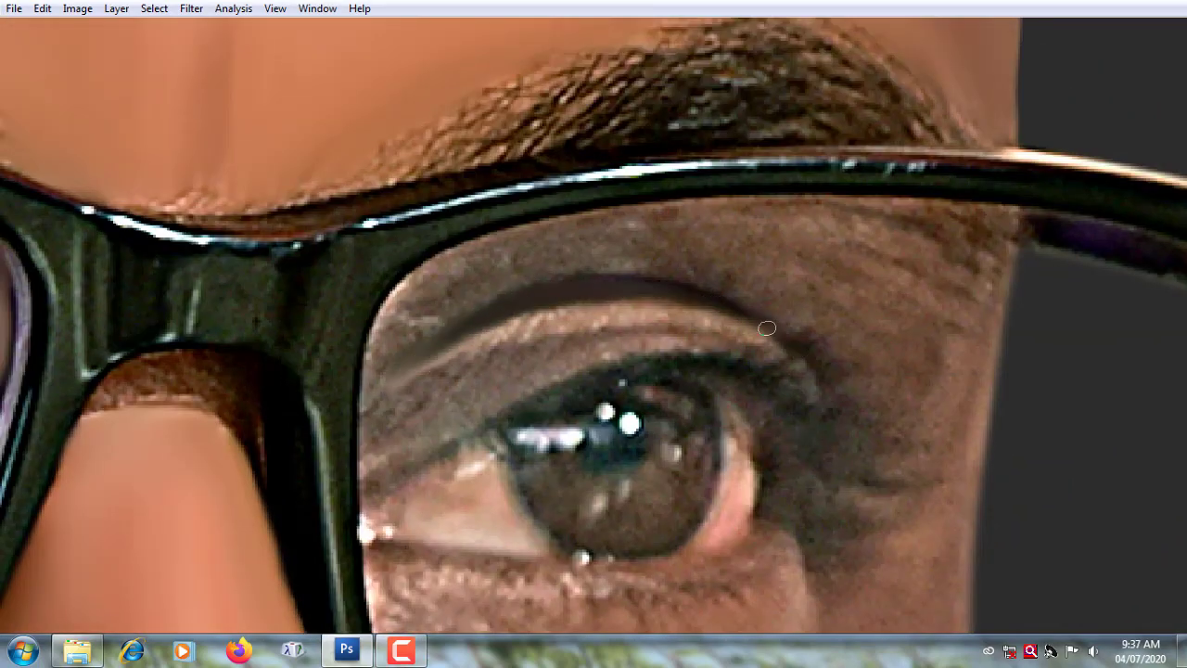
{"action": "mouse_move", "coordinate": [783, 390]}
{"action": "left_mouse_down"}
{"action": "mouse_move", "coordinate": [677, 327]}
{"action": "mouse_move", "coordinate": [548, 323]}
{"action": "mouse_move", "coordinate": [535, 350]}
{"action": "mouse_move", "coordinate": [409, 444]}
{"action": "left_mouse_up"}
{"action": "mouse_move", "coordinate": [806, 334]}
{"action": "left_mouse_down"}
{"action": "mouse_move", "coordinate": [877, 371]}
{"action": "mouse_move", "coordinate": [577, 226]}
{"action": "mouse_move", "coordinate": [851, 222]}
{"action": "mouse_move", "coordinate": [925, 470]}
{"action": "left_mouse_up"}
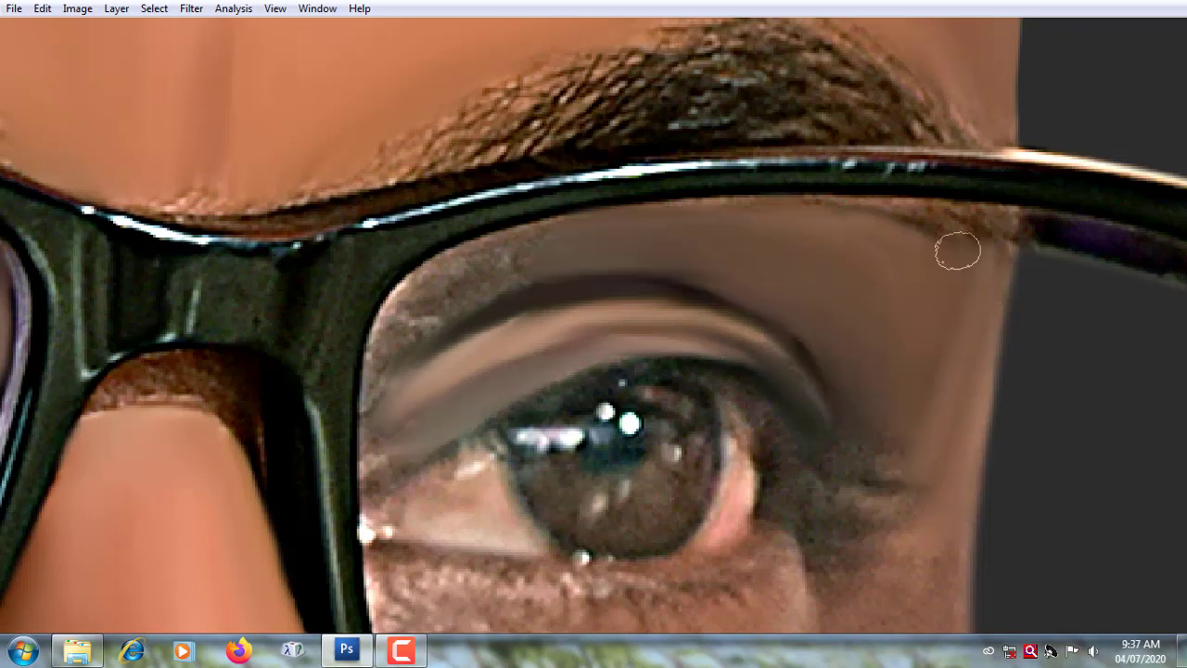
{"action": "scroll", "coordinate": [953, 244], "scroll_direction": "down", "scroll_amount": 3}
{"action": "mouse_move", "coordinate": [821, 364]}
{"action": "left_mouse_down"}
{"action": "mouse_move", "coordinate": [822, 427]}
{"action": "mouse_move", "coordinate": [835, 449]}
{"action": "left_mouse_up"}
{"action": "scroll", "coordinate": [909, 342], "scroll_direction": "down", "scroll_amount": 3}
{"action": "scroll", "coordinate": [895, 342], "scroll_direction": "down", "scroll_amount": 3}
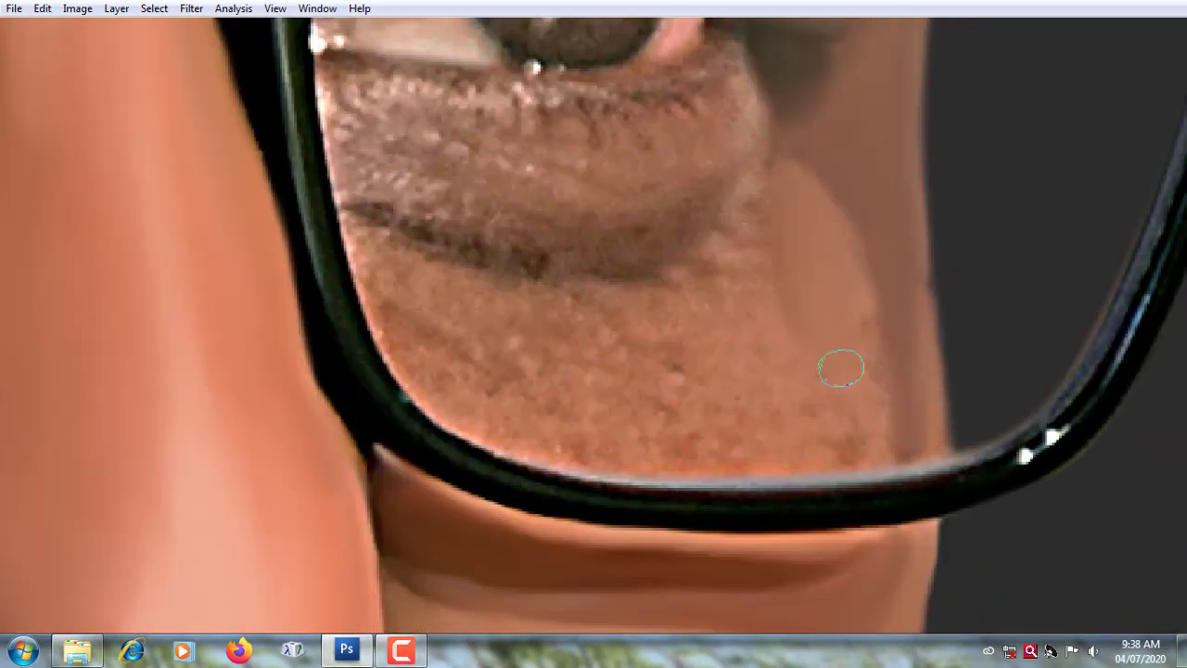
Step: Smooth the blemished under-eye skin and lower-lid shadow using a smaller brush
{"action": "mouse_move", "coordinate": [842, 423]}
{"action": "left_mouse_down"}
{"action": "mouse_move", "coordinate": [516, 417]}
{"action": "mouse_move", "coordinate": [417, 334]}
{"action": "mouse_move", "coordinate": [652, 302]}
{"action": "mouse_move", "coordinate": [749, 204]}
{"action": "left_mouse_up"}
{"action": "left_click_drag", "start_coordinate": [749, 314], "coordinate": [829, 413]}
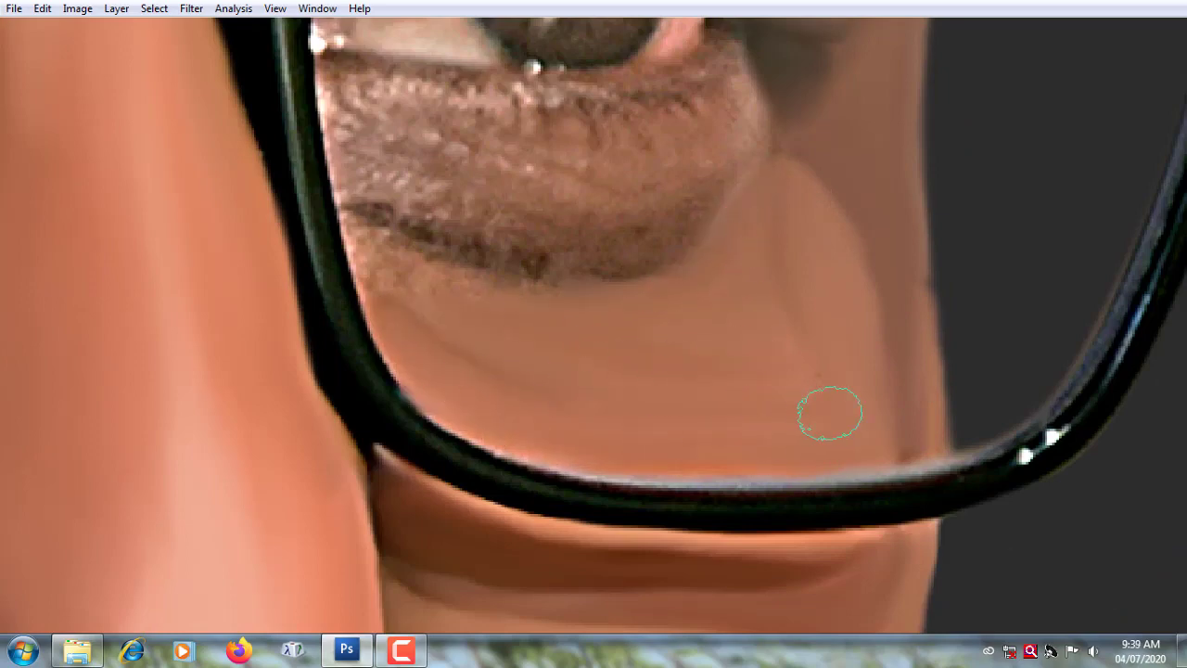
{"action": "key", "text": "["}
{"action": "key", "text": "["}
{"action": "key", "text": "["}
{"action": "mouse_move", "coordinate": [490, 381]}
{"action": "left_mouse_down"}
{"action": "mouse_move", "coordinate": [451, 272]}
{"action": "mouse_move", "coordinate": [361, 260]}
{"action": "mouse_move", "coordinate": [403, 204]}
{"action": "mouse_move", "coordinate": [373, 245]}
{"action": "left_mouse_up"}
{"action": "mouse_move", "coordinate": [456, 244]}
{"action": "left_mouse_down"}
{"action": "mouse_move", "coordinate": [657, 247]}
{"action": "mouse_move", "coordinate": [678, 225]}
{"action": "mouse_move", "coordinate": [725, 59]}
{"action": "mouse_move", "coordinate": [694, 100]}
{"action": "mouse_move", "coordinate": [702, 161]}
{"action": "mouse_move", "coordinate": [479, 180]}
{"action": "mouse_move", "coordinate": [577, 183]}
{"action": "left_mouse_up"}
{"action": "key", "text": "]"}
{"action": "key", "text": "]"}
{"action": "key", "text": "ctrl+minus"}
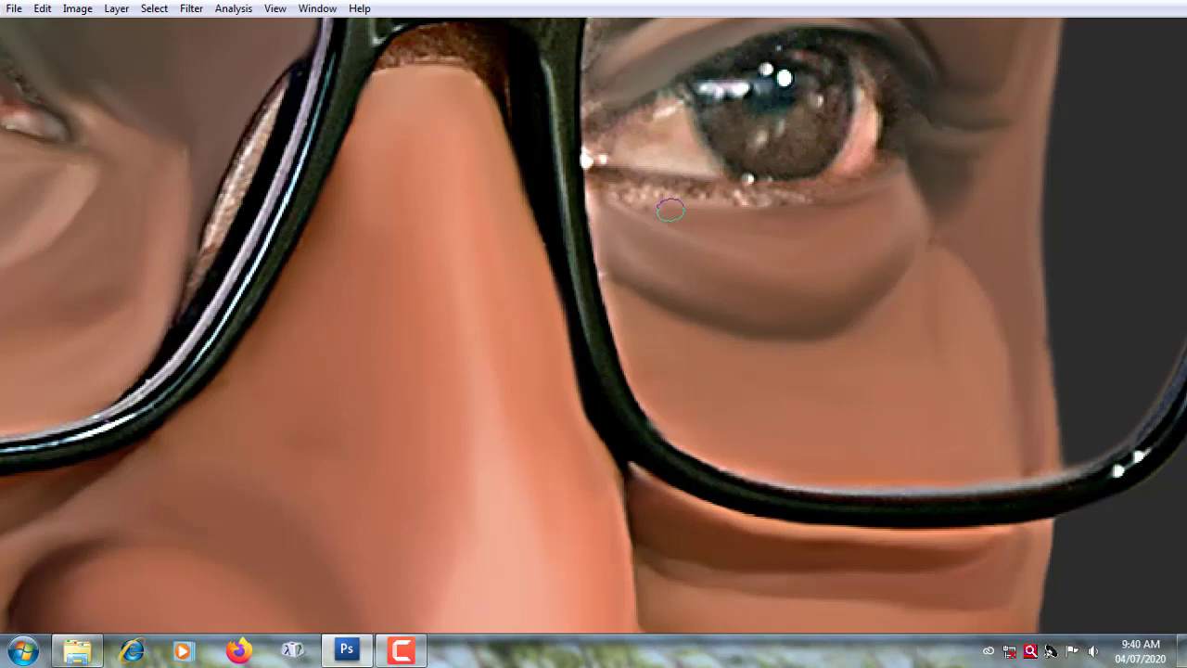
{"action": "key", "text": "ctrl+plus"}
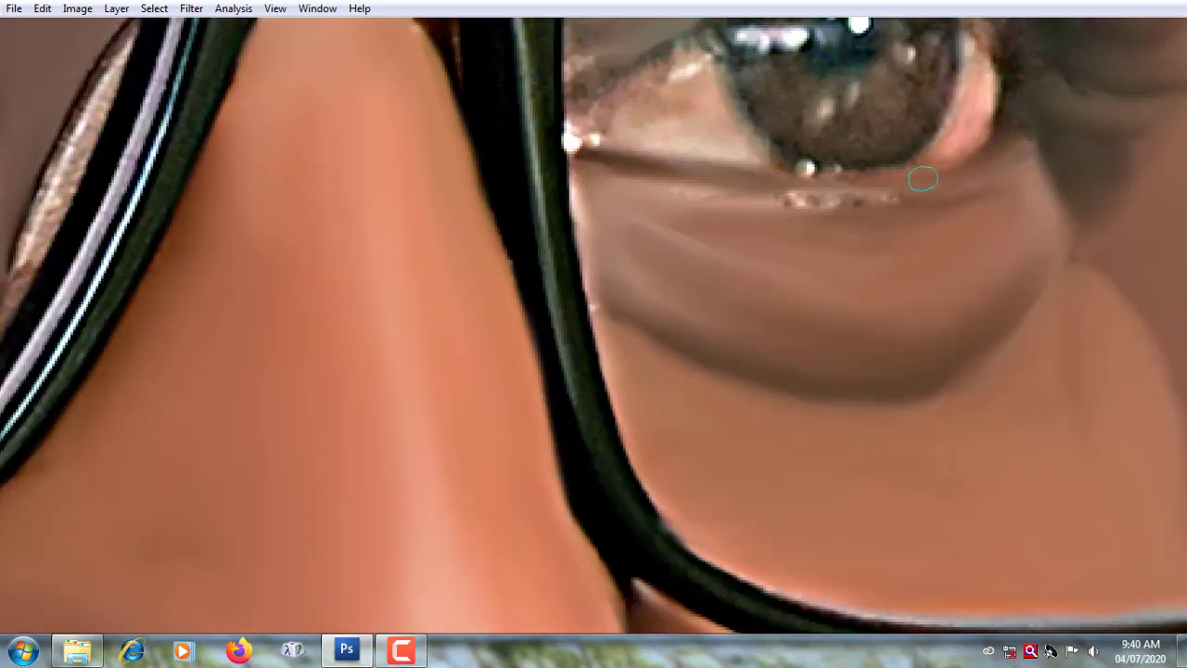
Step: Remove lower-lid white specks, even out the iris's upper and right edges, and smooth the inner corner and brow
{"action": "mouse_move", "coordinate": [923, 179]}
{"action": "left_mouse_down"}
{"action": "mouse_move", "coordinate": [773, 204]}
{"action": "mouse_move", "coordinate": [1009, 137]}
{"action": "left_mouse_up"}
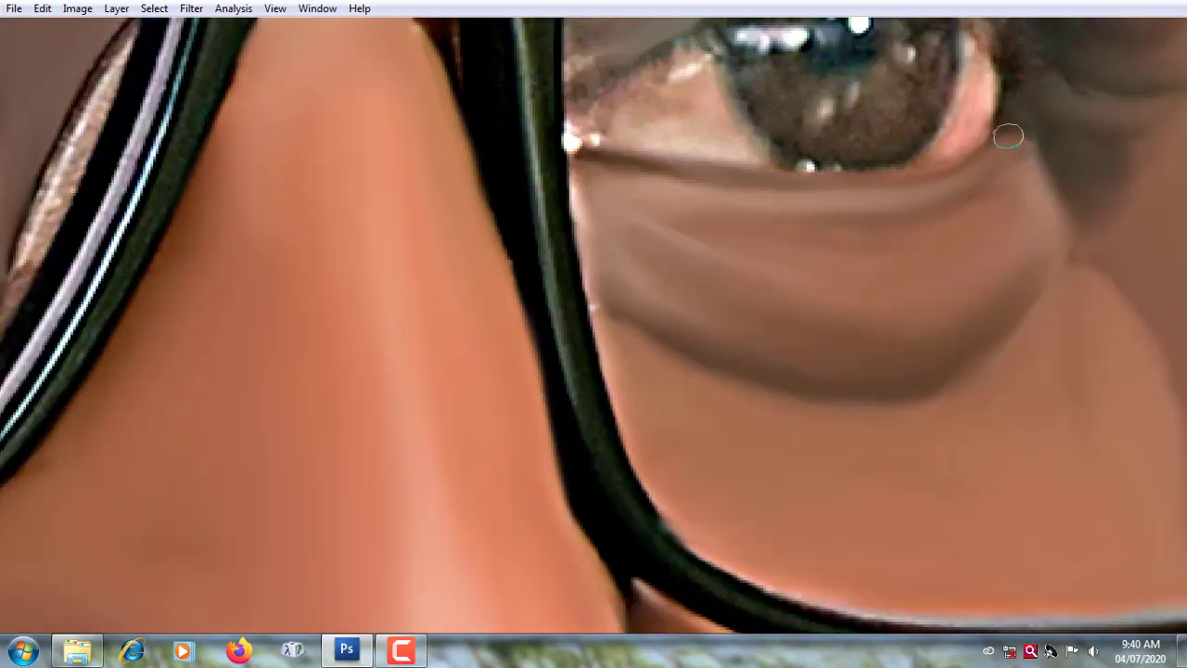
{"action": "left_click_drag", "start_coordinate": [990, 216], "coordinate": [789, 408]}
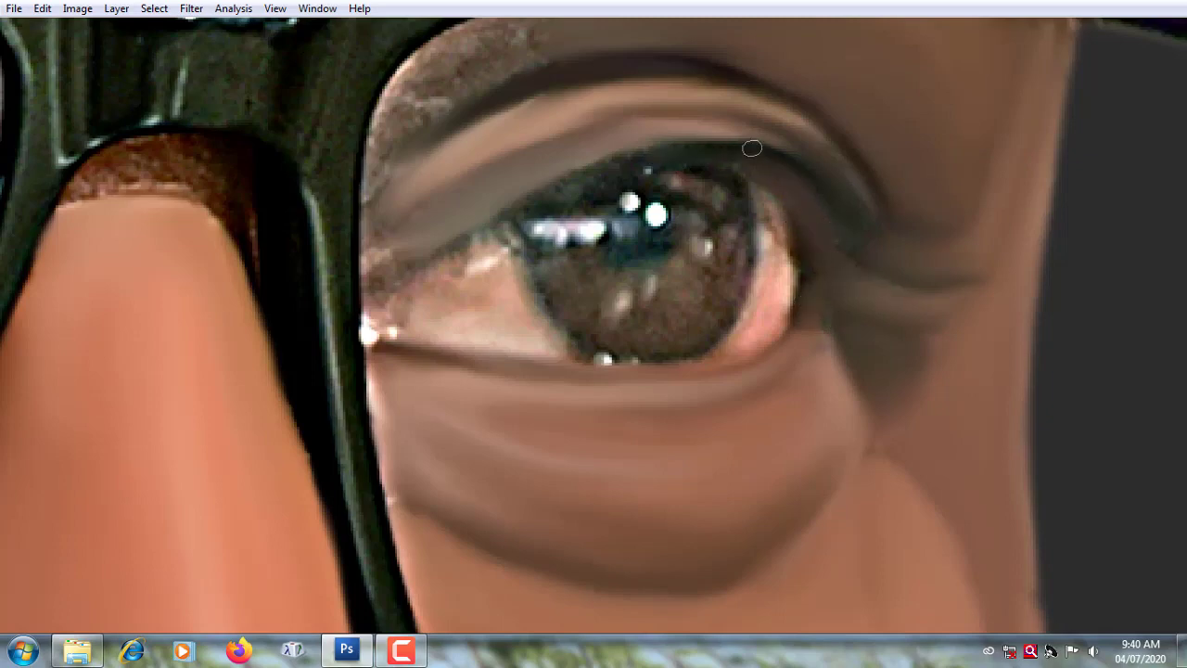
{"action": "left_click_drag", "start_coordinate": [749, 146], "coordinate": [649, 181]}
{"action": "left_click_drag", "start_coordinate": [714, 165], "coordinate": [780, 323]}
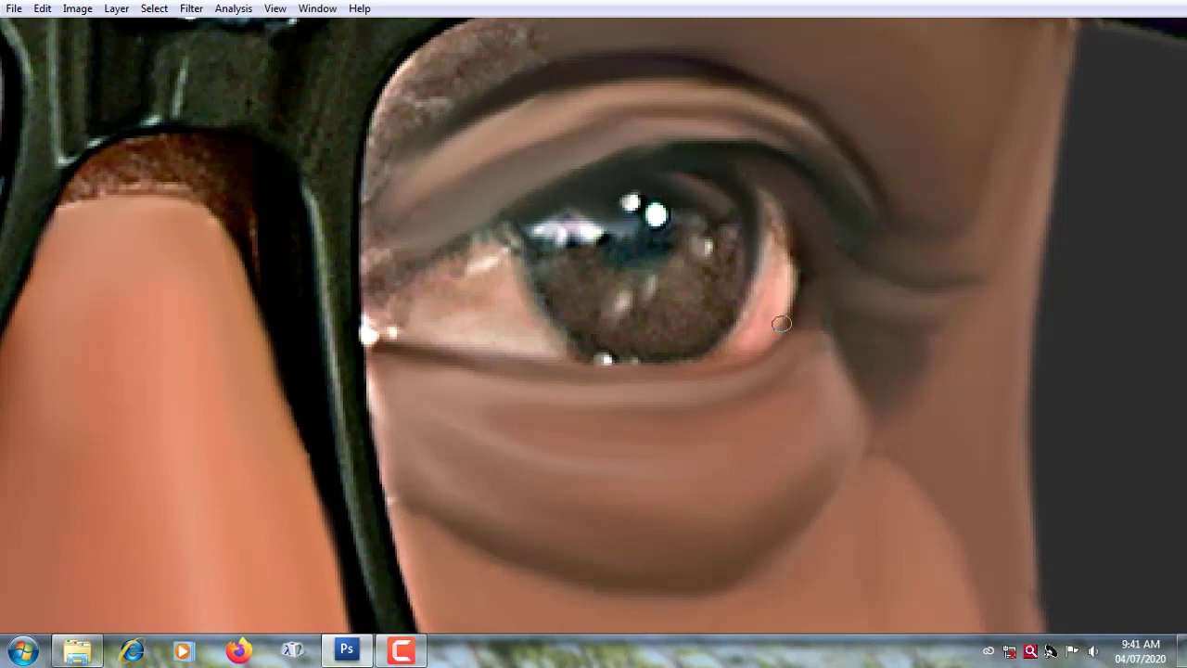
{"action": "left_click_drag", "start_coordinate": [705, 362], "coordinate": [786, 254]}
{"action": "left_click_drag", "start_coordinate": [724, 171], "coordinate": [691, 348]}
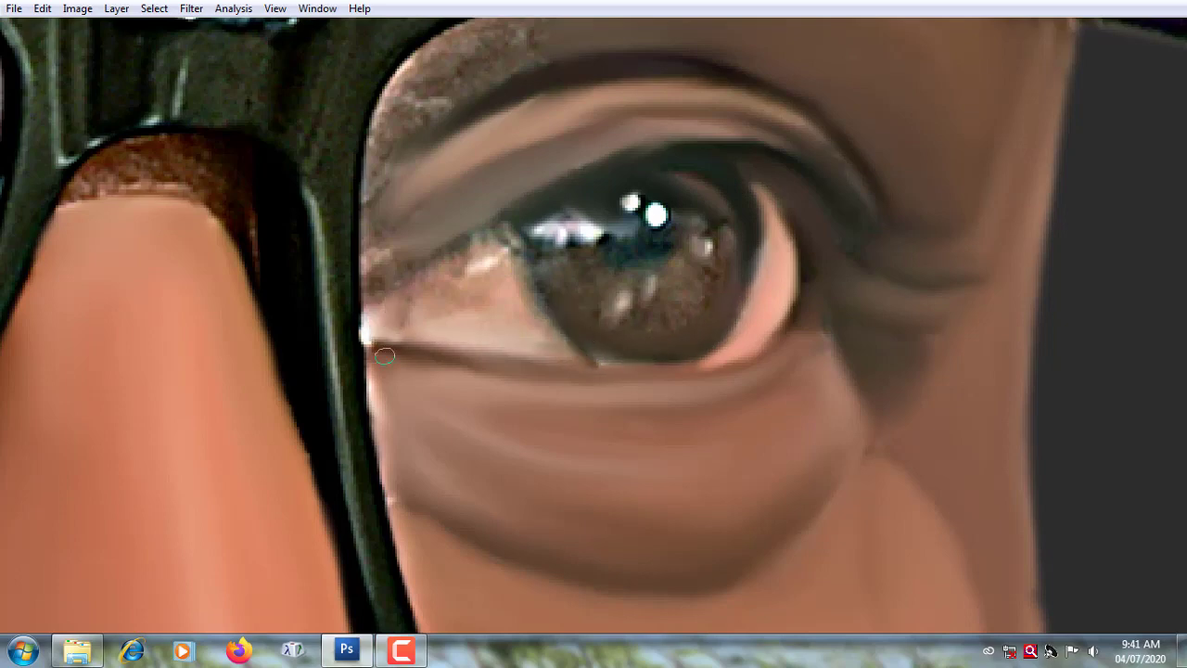
{"action": "left_click_drag", "start_coordinate": [392, 283], "coordinate": [378, 231]}
{"action": "left_click_drag", "start_coordinate": [537, 37], "coordinate": [392, 120]}
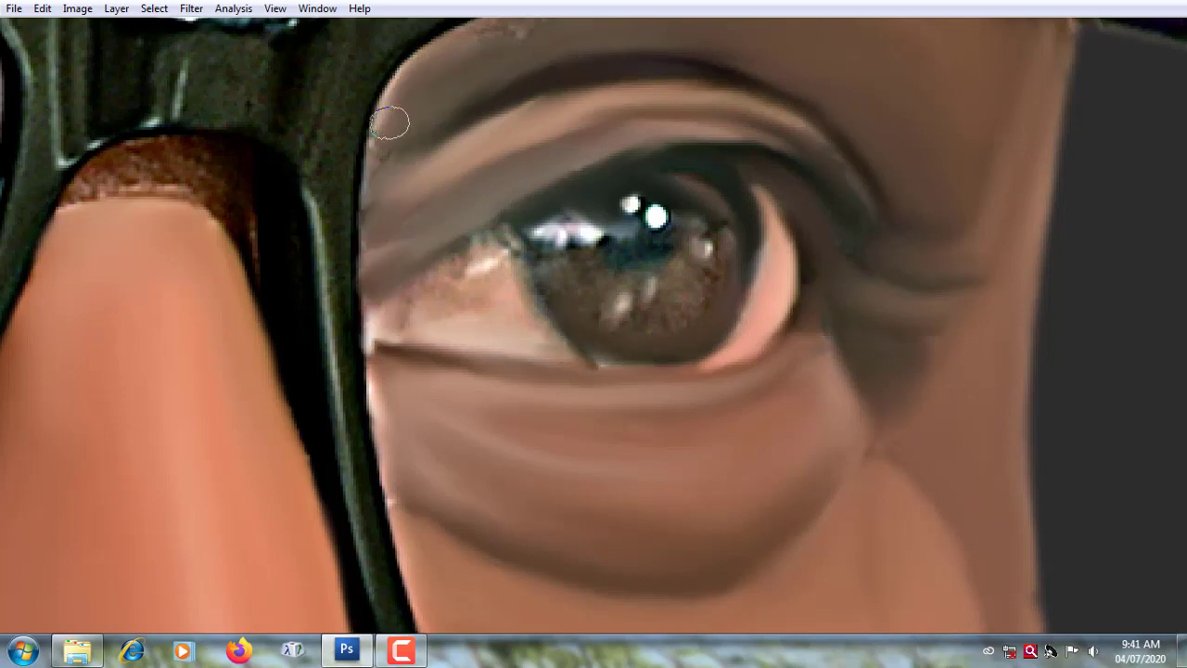
Step: Turn the speckled lower iris into even brown and darken the shadow under the glasses bridge
{"action": "scroll", "coordinate": [424, 195], "scroll_direction": "up", "scroll_amount": 3}
{"action": "scroll", "coordinate": [710, 120], "scroll_direction": "right", "scroll_amount": 3}
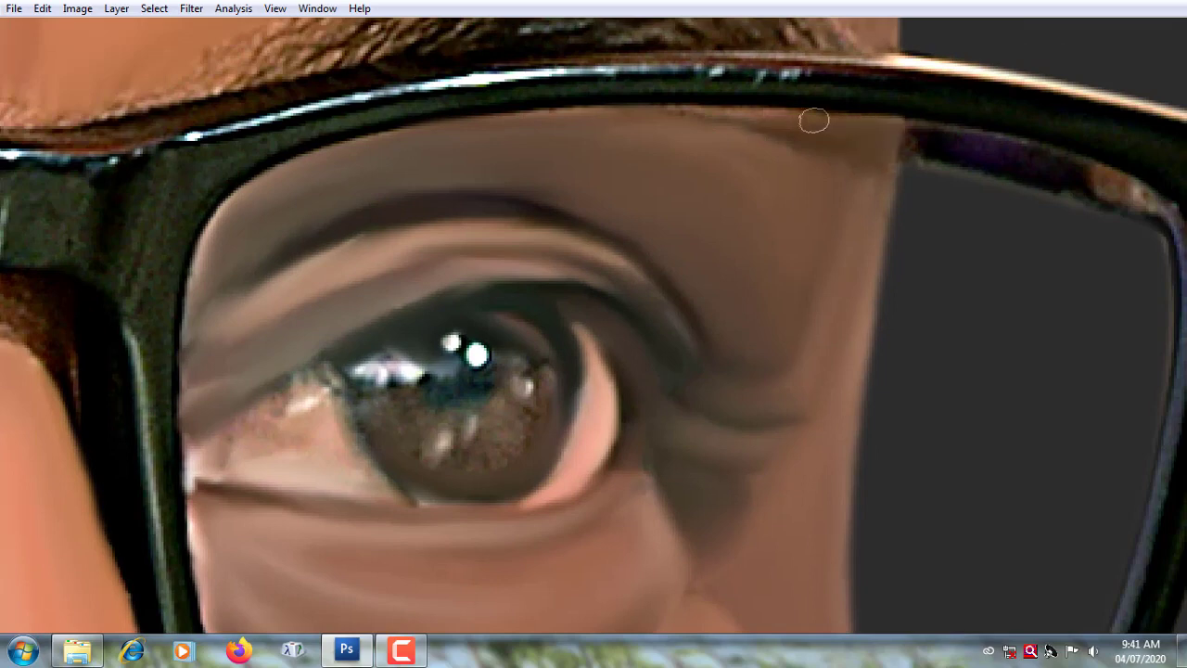
{"action": "scroll", "coordinate": [551, 120], "scroll_direction": "down", "scroll_amount": 4}
{"action": "scroll", "coordinate": [551, 121], "scroll_direction": "left", "scroll_amount": 3}
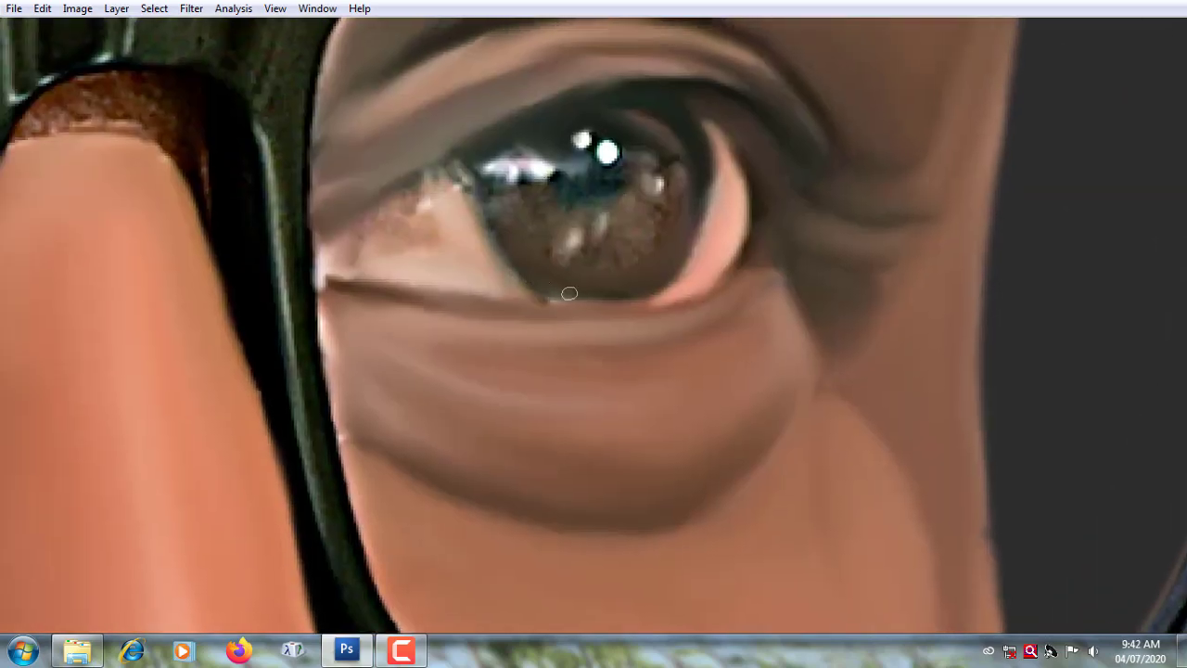
{"action": "mouse_move", "coordinate": [452, 227]}
{"action": "left_mouse_down"}
{"action": "mouse_move", "coordinate": [397, 207]}
{"action": "mouse_move", "coordinate": [442, 169]}
{"action": "left_mouse_up"}
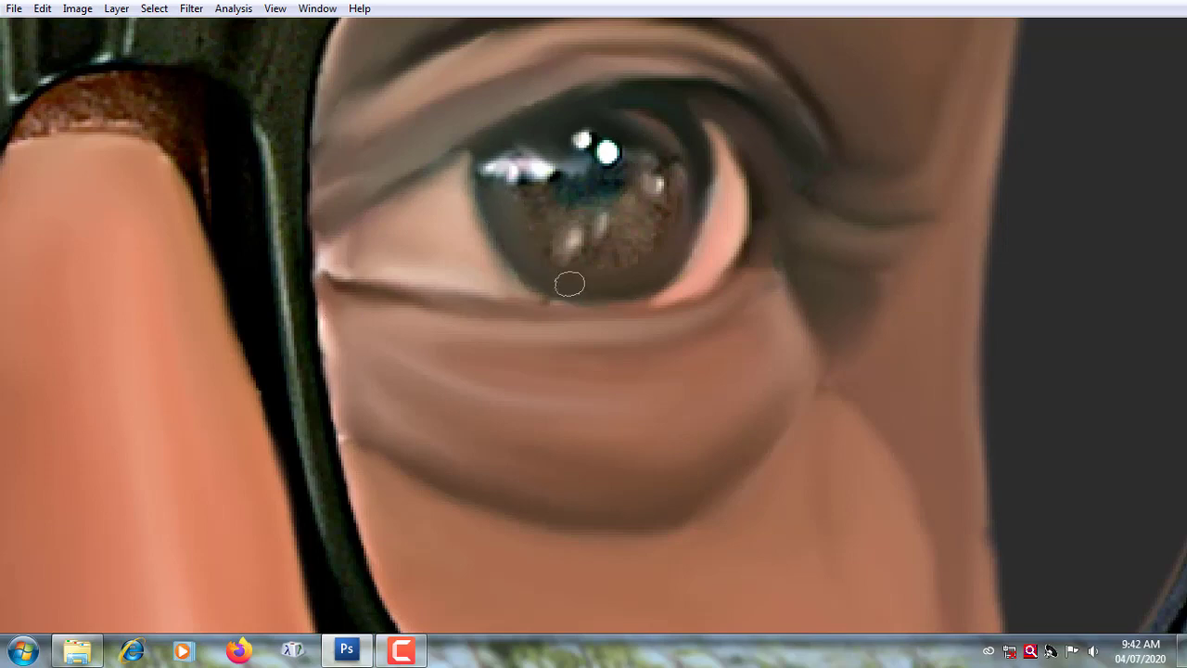
{"action": "mouse_move", "coordinate": [569, 284]}
{"action": "left_mouse_down"}
{"action": "mouse_move", "coordinate": [655, 180]}
{"action": "mouse_move", "coordinate": [630, 247]}
{"action": "mouse_move", "coordinate": [689, 212]}
{"action": "mouse_move", "coordinate": [536, 190]}
{"action": "mouse_move", "coordinate": [617, 151]}
{"action": "mouse_move", "coordinate": [634, 186]}
{"action": "left_mouse_up"}
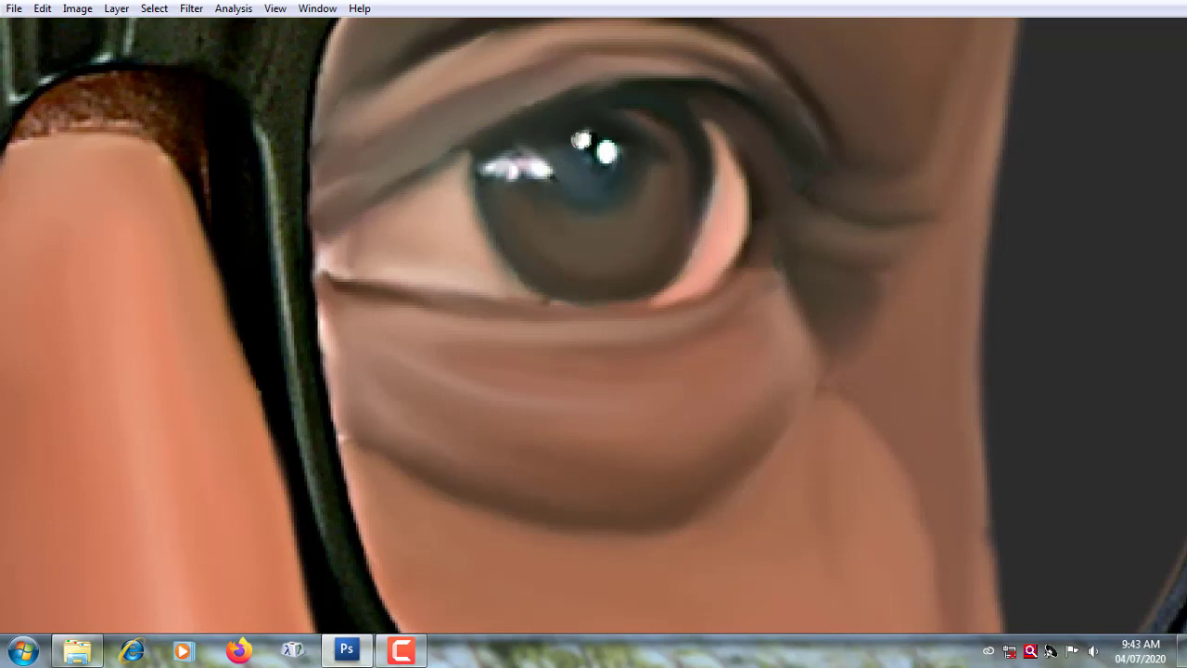
{"action": "scroll", "coordinate": [515, 176], "scroll_direction": "down", "scroll_amount": 2}
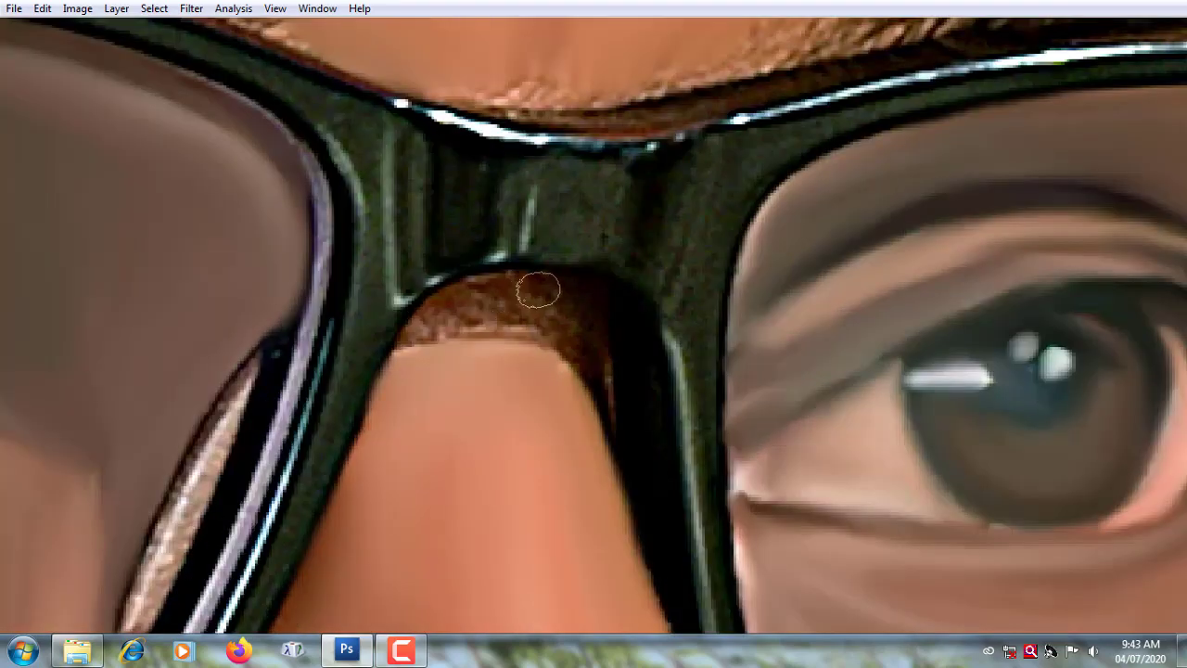
{"action": "mouse_move", "coordinate": [538, 287]}
{"action": "left_mouse_down"}
{"action": "mouse_move", "coordinate": [583, 337]}
{"action": "mouse_move", "coordinate": [416, 330]}
{"action": "left_mouse_up"}
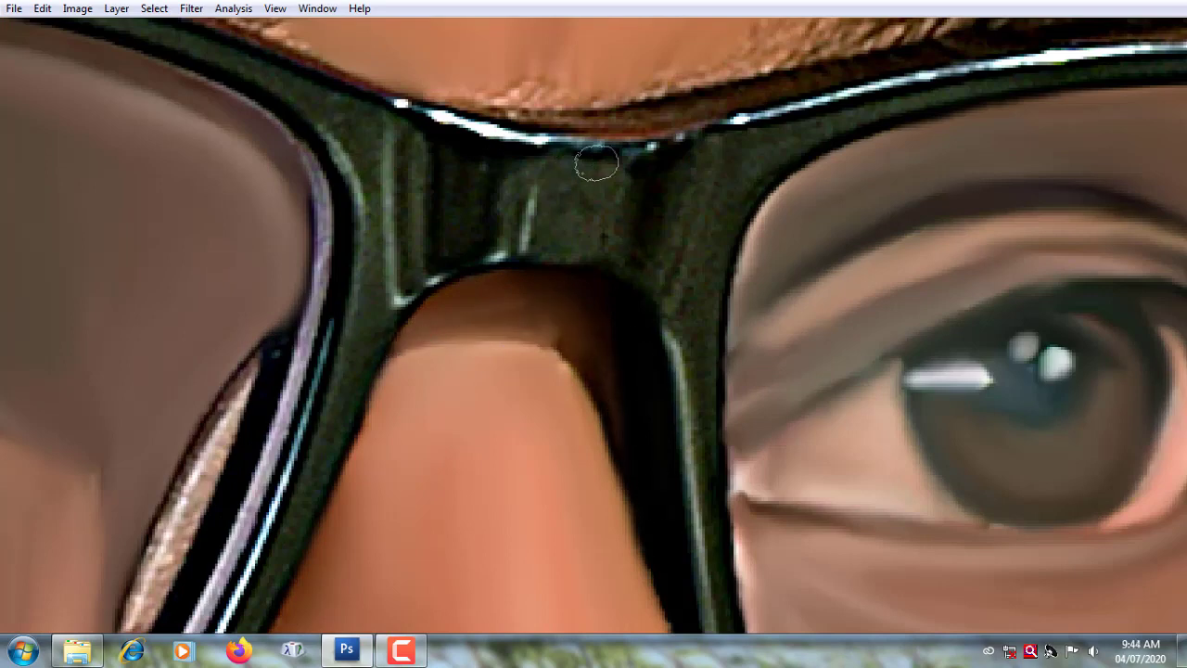
Step: Smudge the glasses bridge, nearby frame edges and the nose-side shadow smooth
{"action": "mouse_move", "coordinate": [575, 157]}
{"action": "left_mouse_down"}
{"action": "mouse_move", "coordinate": [432, 233]}
{"action": "mouse_move", "coordinate": [536, 166]}
{"action": "left_mouse_up"}
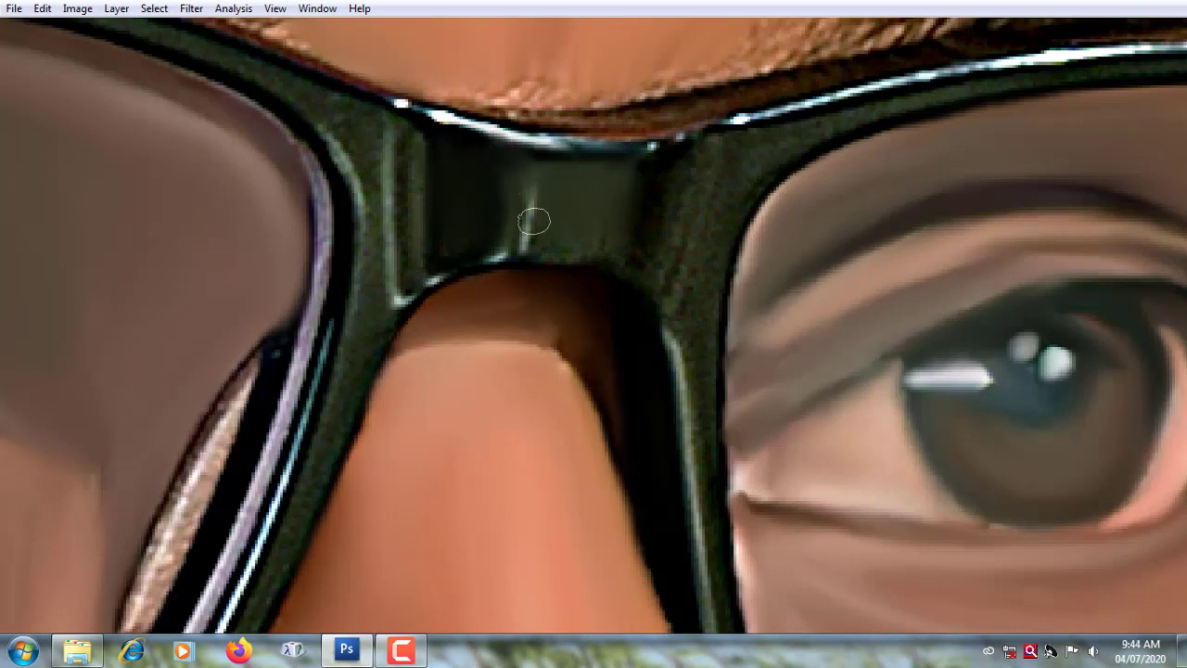
{"action": "mouse_move", "coordinate": [547, 239]}
{"action": "left_mouse_down"}
{"action": "mouse_move", "coordinate": [663, 190]}
{"action": "mouse_move", "coordinate": [701, 158]}
{"action": "left_mouse_up"}
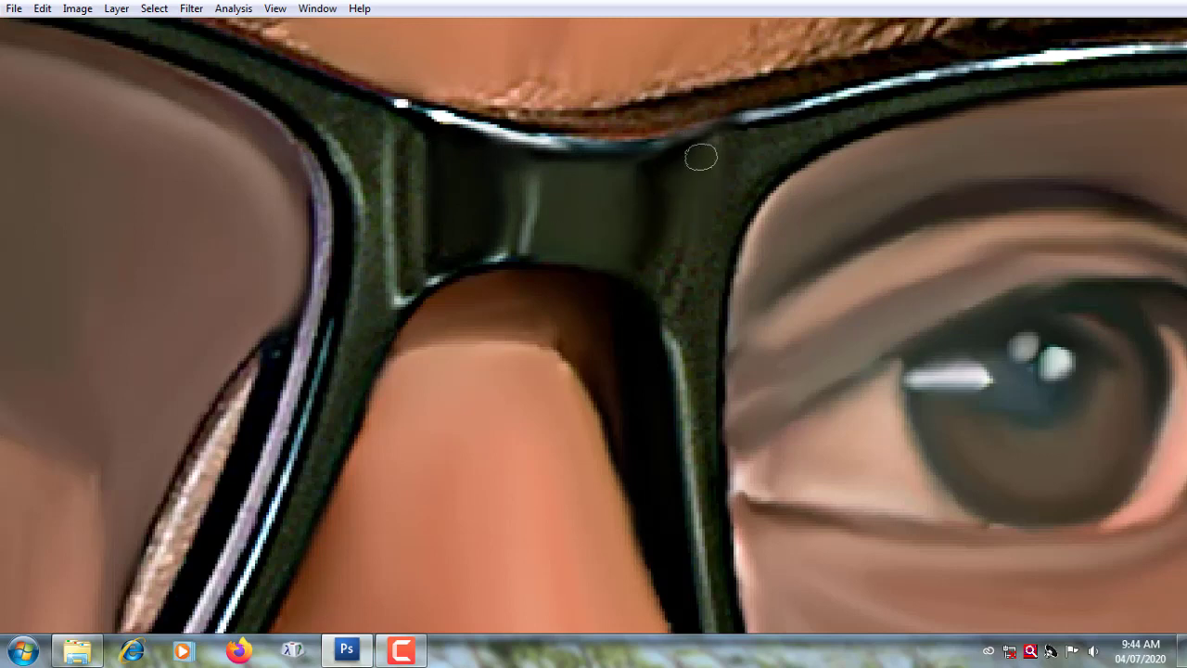
{"action": "left_click_drag", "start_coordinate": [640, 270], "coordinate": [714, 258]}
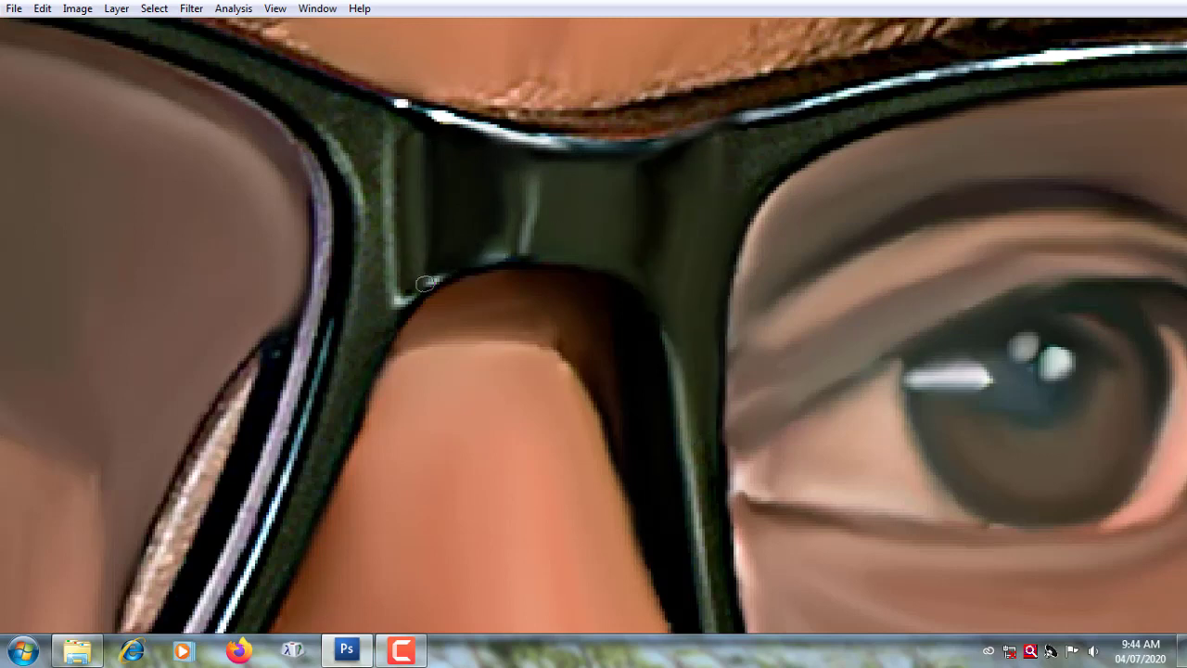
{"action": "mouse_move", "coordinate": [426, 282]}
{"action": "left_mouse_down"}
{"action": "mouse_move", "coordinate": [389, 151]}
{"action": "mouse_move", "coordinate": [557, 130]}
{"action": "mouse_move", "coordinate": [591, 199]}
{"action": "left_mouse_up"}
{"action": "left_click_drag", "start_coordinate": [612, 435], "coordinate": [610, 334]}
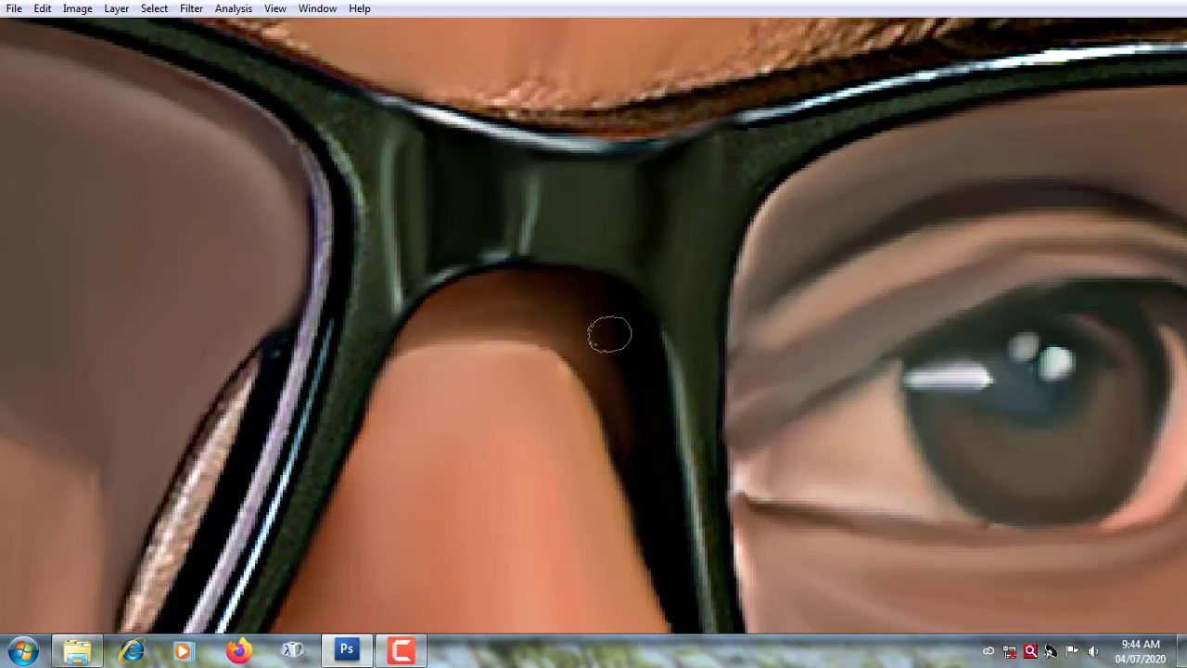
Step: Darken and smooth the lower frame rim and the frame along the temple arm
{"action": "scroll", "coordinate": [609, 334], "scroll_direction": "down", "scroll_amount": 5}
{"action": "scroll", "coordinate": [644, 127], "scroll_direction": "down", "scroll_amount": 3}
{"action": "scroll", "coordinate": [578, 158], "scroll_direction": "down", "scroll_amount": 2}
{"action": "scroll", "coordinate": [729, 390], "scroll_direction": "down", "scroll_amount": 1}
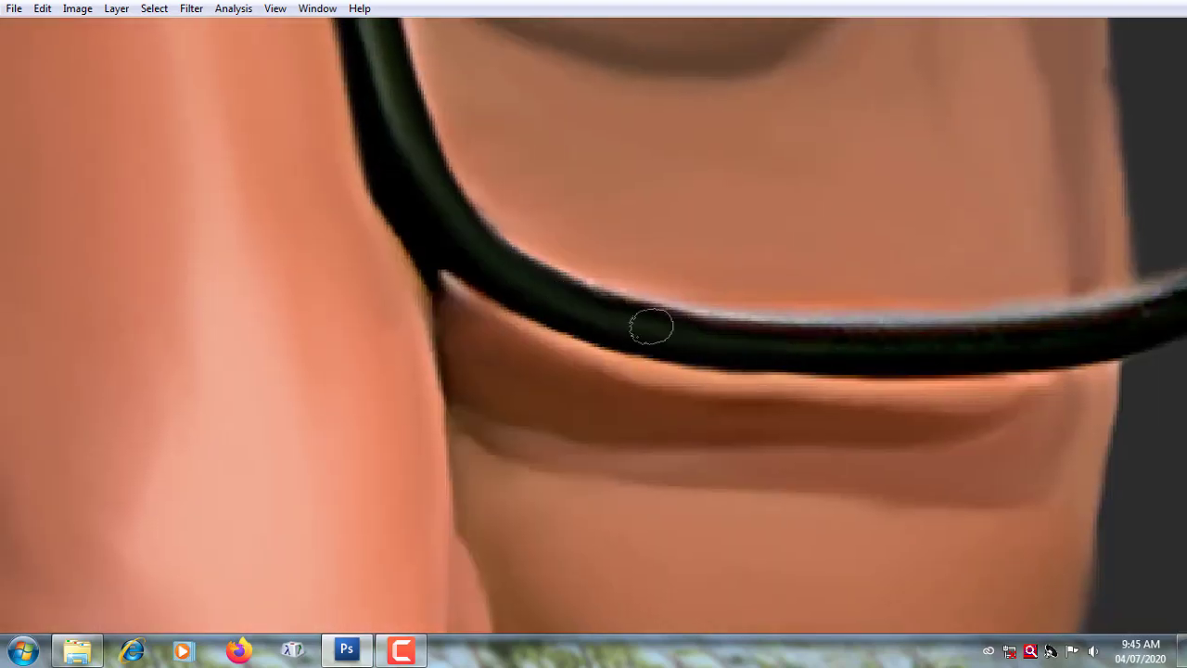
{"action": "scroll", "coordinate": [788, 337], "scroll_direction": "right", "scroll_amount": 3}
{"action": "scroll", "coordinate": [763, 307], "scroll_direction": "right", "scroll_amount": 3}
{"action": "scroll", "coordinate": [665, 288], "scroll_direction": "right", "scroll_amount": 3}
{"action": "scroll", "coordinate": [586, 306], "scroll_direction": "right", "scroll_amount": 3}
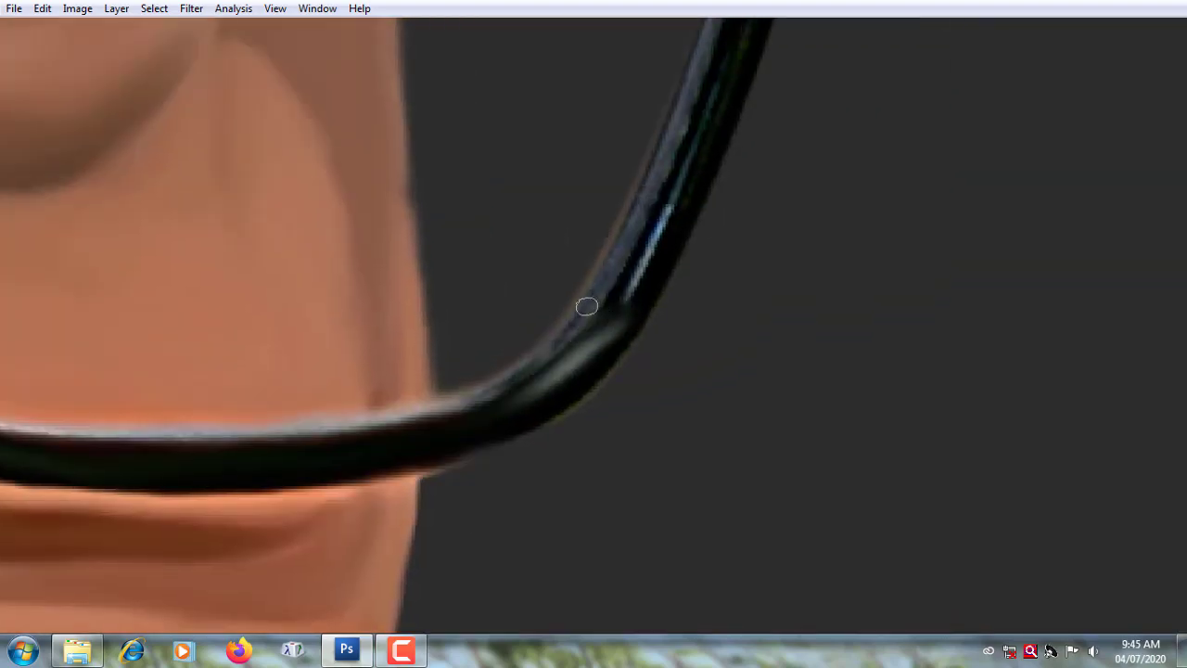
{"action": "scroll", "coordinate": [625, 305], "scroll_direction": "right", "scroll_amount": 3}
{"action": "scroll", "coordinate": [625, 305], "scroll_direction": "up", "scroll_amount": 1}
{"action": "mouse_move", "coordinate": [506, 204]}
{"action": "left_mouse_down"}
{"action": "mouse_move", "coordinate": [461, 303]}
{"action": "mouse_move", "coordinate": [351, 419]}
{"action": "left_mouse_up"}
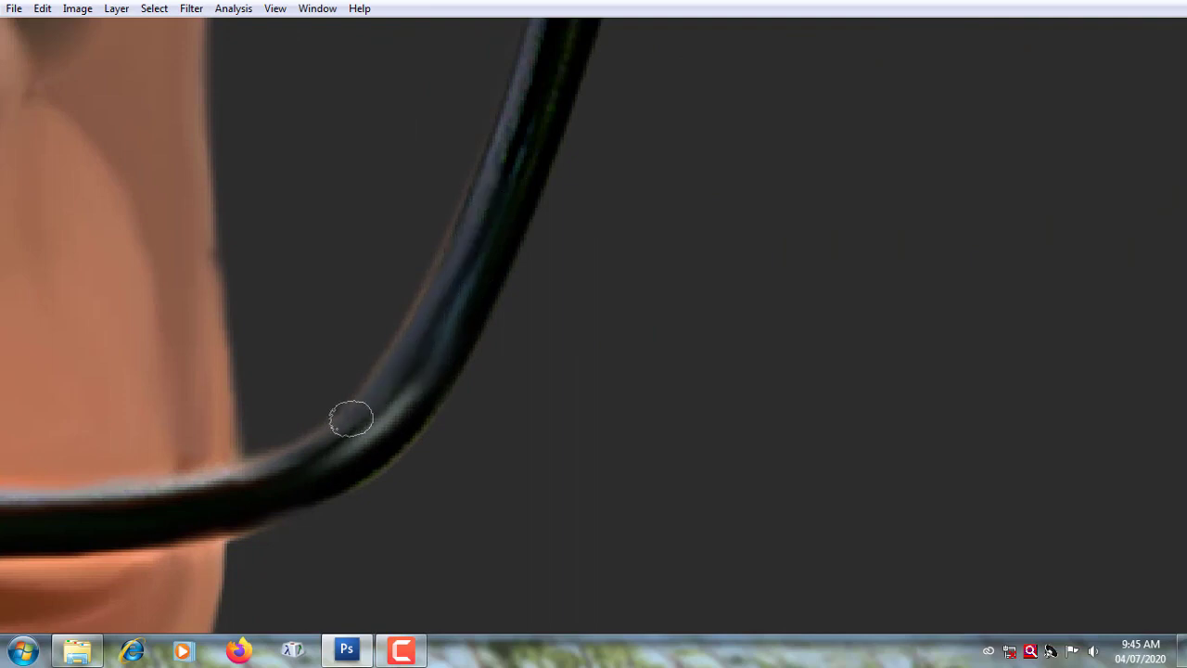
{"action": "scroll", "coordinate": [522, 101], "scroll_direction": "up", "scroll_amount": 2}
{"action": "scroll", "coordinate": [514, 308], "scroll_direction": "up", "scroll_amount": 5}
{"action": "scroll", "coordinate": [491, 348], "scroll_direction": "down", "scroll_amount": 2}
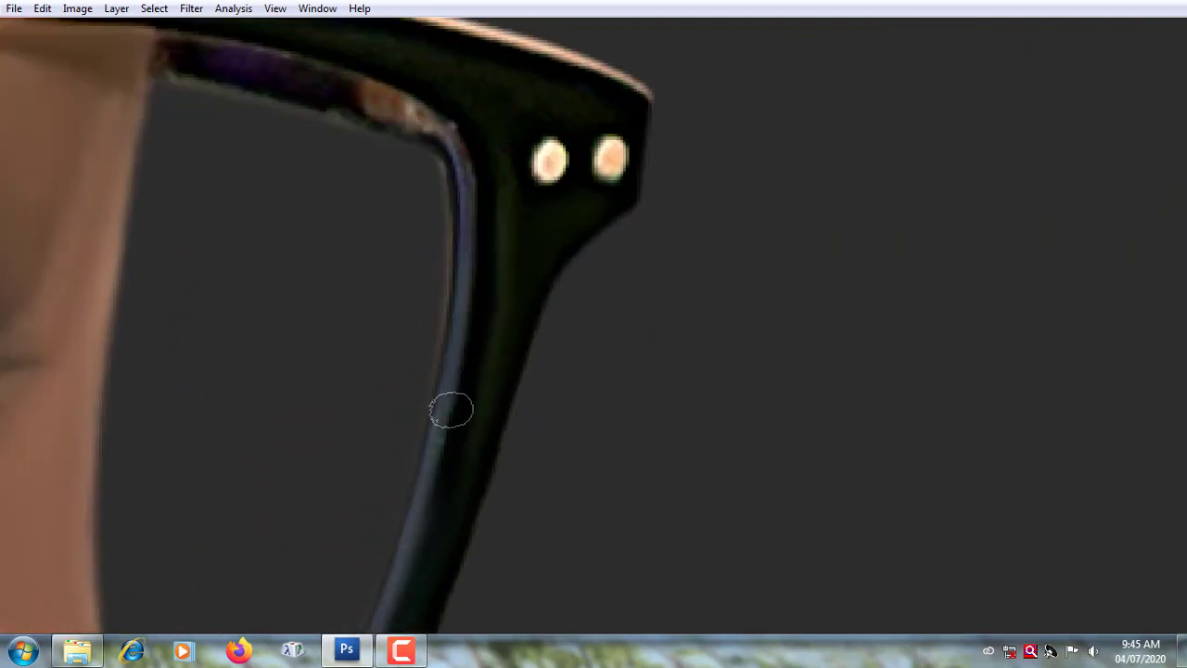
{"action": "scroll", "coordinate": [451, 411], "scroll_direction": "up", "scroll_amount": 4}
{"action": "scroll", "coordinate": [552, 309], "scroll_direction": "left", "scroll_amount": 2}
{"action": "mouse_move", "coordinate": [655, 220]}
{"action": "left_mouse_down"}
{"action": "mouse_move", "coordinate": [230, 176]}
{"action": "mouse_move", "coordinate": [329, 202]}
{"action": "mouse_move", "coordinate": [512, 400]}
{"action": "left_mouse_up"}
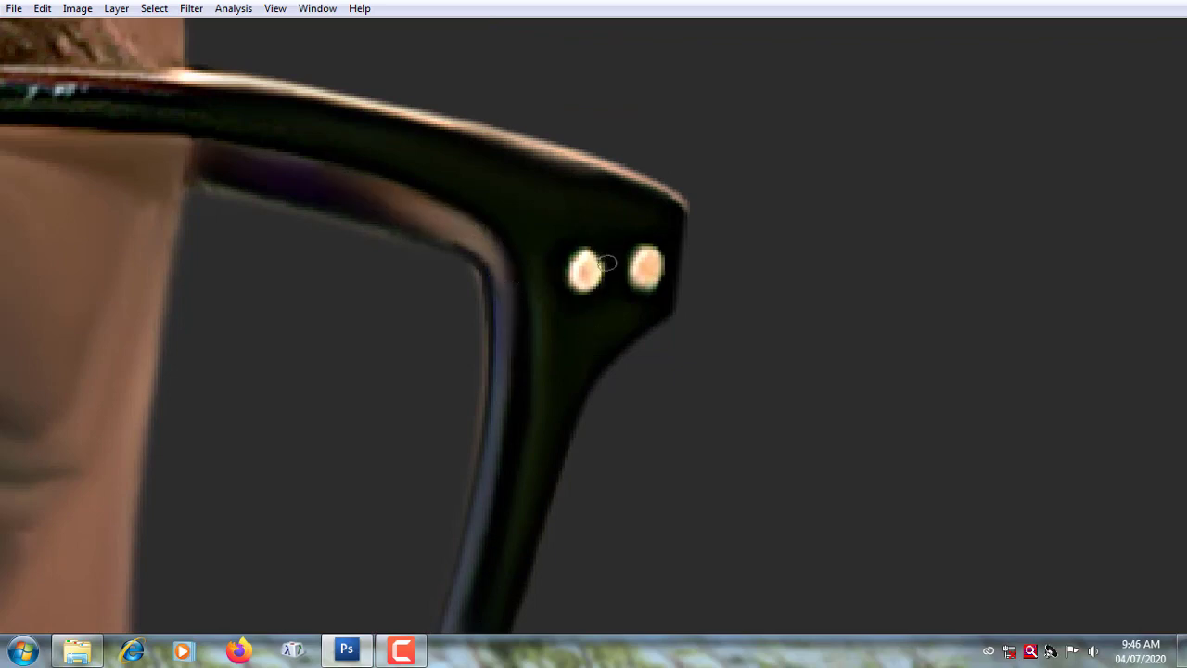
Step: Smooth the frame rim up to the rivets, plus its inner edge and top rim
{"action": "scroll", "coordinate": [466, 133], "scroll_direction": "left", "scroll_amount": 4}
{"action": "scroll", "coordinate": [371, 136], "scroll_direction": "up", "scroll_amount": 1}
{"action": "mouse_move", "coordinate": [328, 138]}
{"action": "left_mouse_down"}
{"action": "mouse_move", "coordinate": [501, 130]}
{"action": "mouse_move", "coordinate": [853, 198]}
{"action": "mouse_move", "coordinate": [959, 290]}
{"action": "left_mouse_up"}
{"action": "scroll", "coordinate": [389, 158], "scroll_direction": "left", "scroll_amount": 3}
{"action": "scroll", "coordinate": [389, 149], "scroll_direction": "left", "scroll_amount": 2}
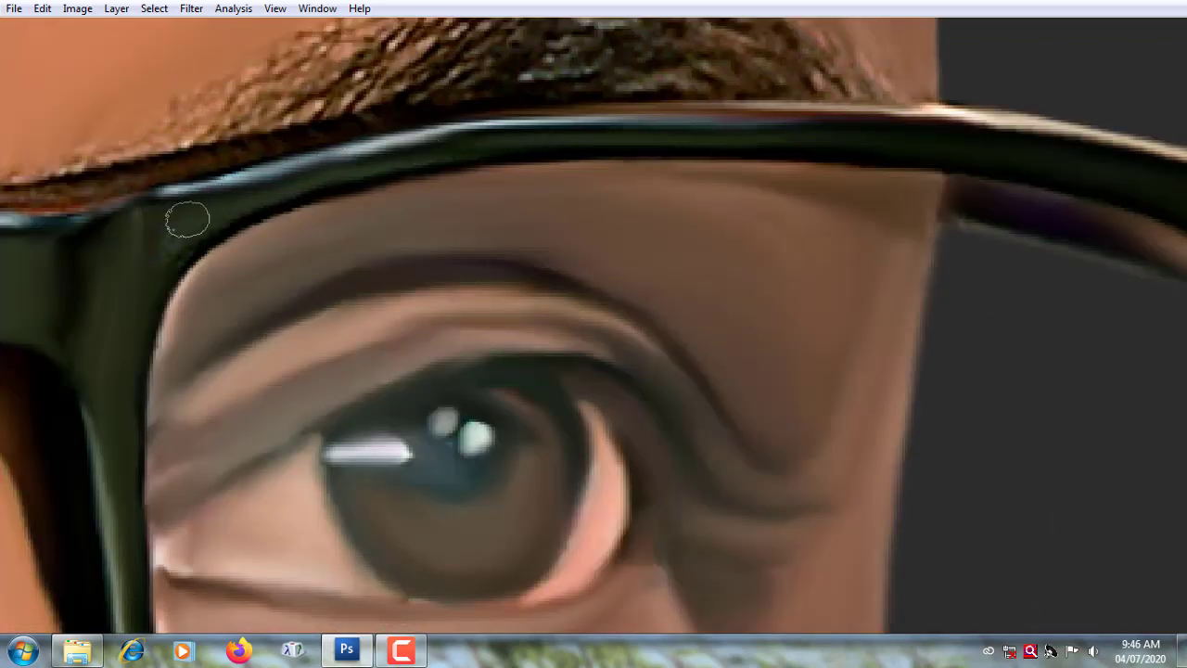
{"action": "left_click_drag", "start_coordinate": [160, 245], "coordinate": [171, 320]}
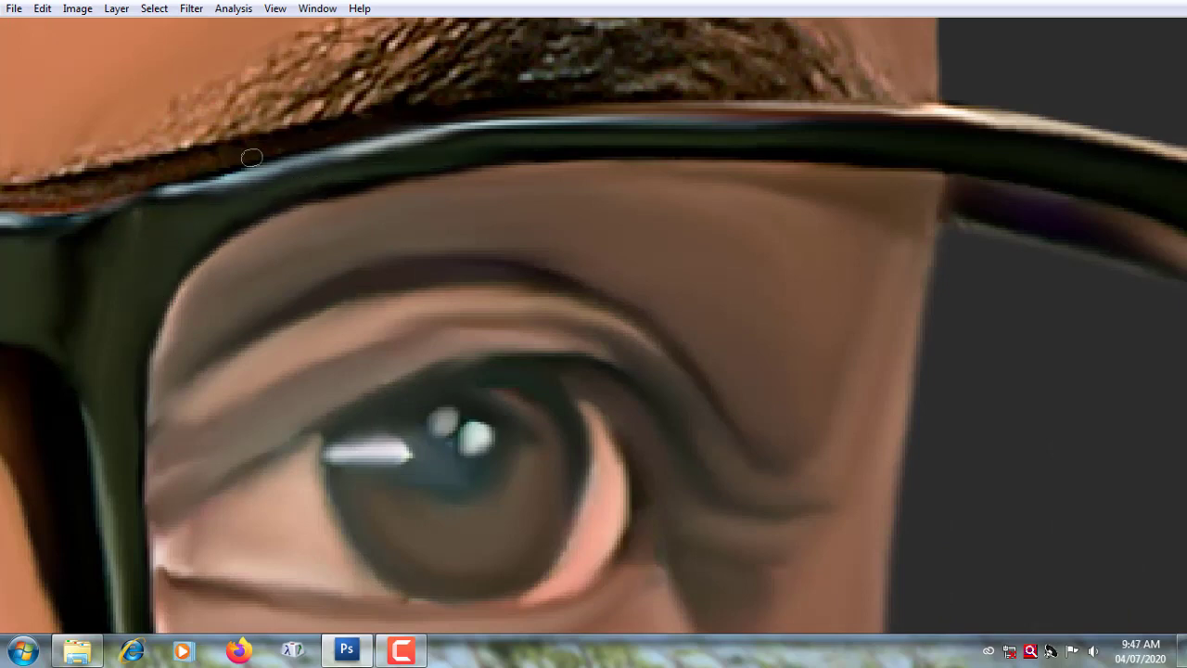
{"action": "scroll", "coordinate": [177, 174], "scroll_direction": "left", "scroll_amount": 4}
{"action": "mouse_move", "coordinate": [306, 158]}
{"action": "left_mouse_down"}
{"action": "mouse_move", "coordinate": [402, 151]}
{"action": "mouse_move", "coordinate": [425, 211]}
{"action": "mouse_move", "coordinate": [283, 191]}
{"action": "mouse_move", "coordinate": [352, 180]}
{"action": "left_mouse_up"}
{"action": "scroll", "coordinate": [385, 125], "scroll_direction": "left", "scroll_amount": 4}
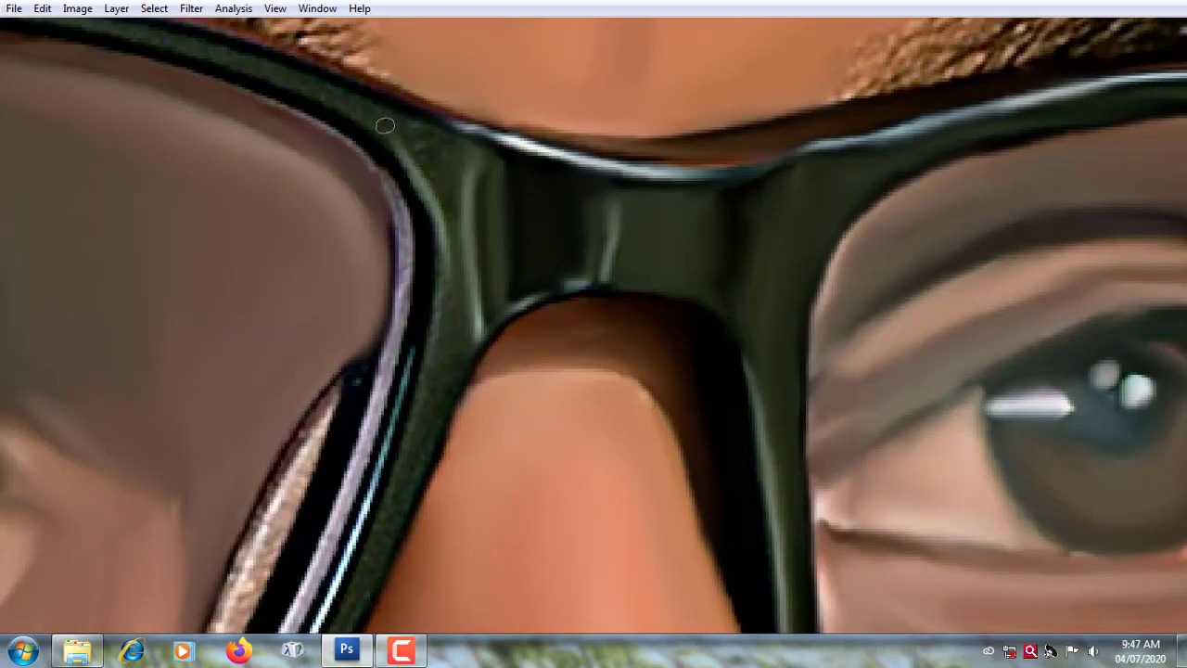
{"action": "scroll", "coordinate": [380, 125], "scroll_direction": "down", "scroll_amount": 1}
{"action": "left_click_drag", "start_coordinate": [424, 140], "coordinate": [428, 269]}
Step: Smooth the glasses frame near the left rivet
{"action": "scroll", "coordinate": [429, 269], "scroll_direction": "down", "scroll_amount": 1}
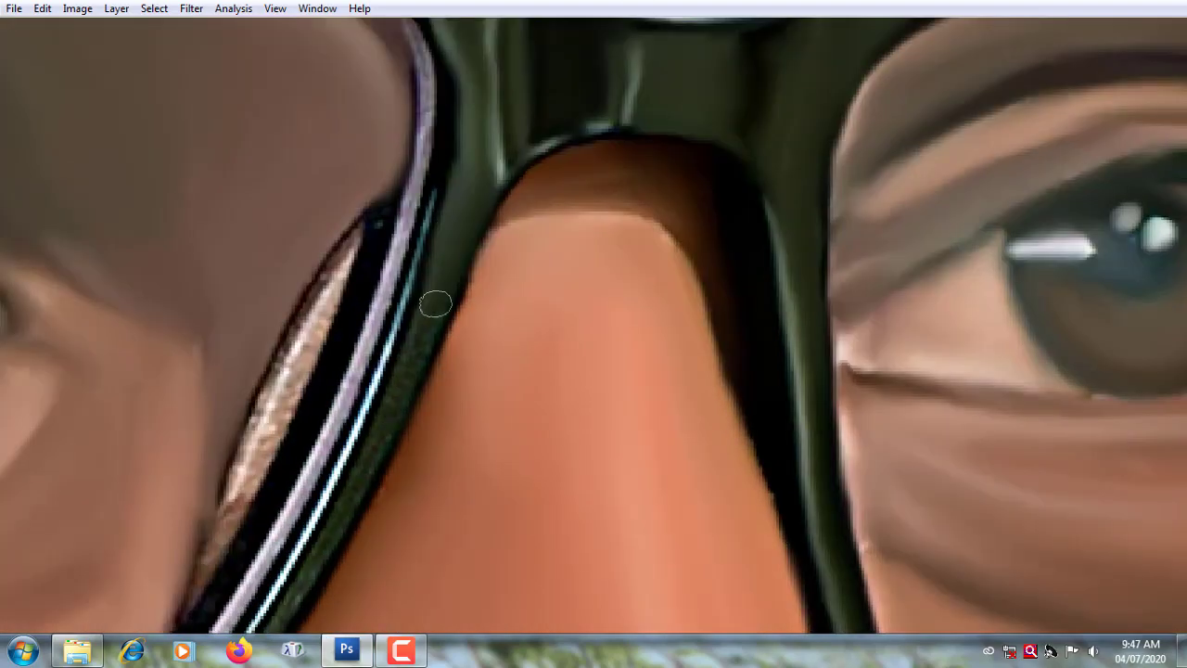
{"action": "scroll", "coordinate": [435, 300], "scroll_direction": "up", "scroll_amount": 1}
{"action": "scroll", "coordinate": [428, 254], "scroll_direction": "down", "scroll_amount": 3}
{"action": "scroll", "coordinate": [483, 278], "scroll_direction": "down", "scroll_amount": 3}
{"action": "scroll", "coordinate": [482, 279], "scroll_direction": "down", "scroll_amount": 3}
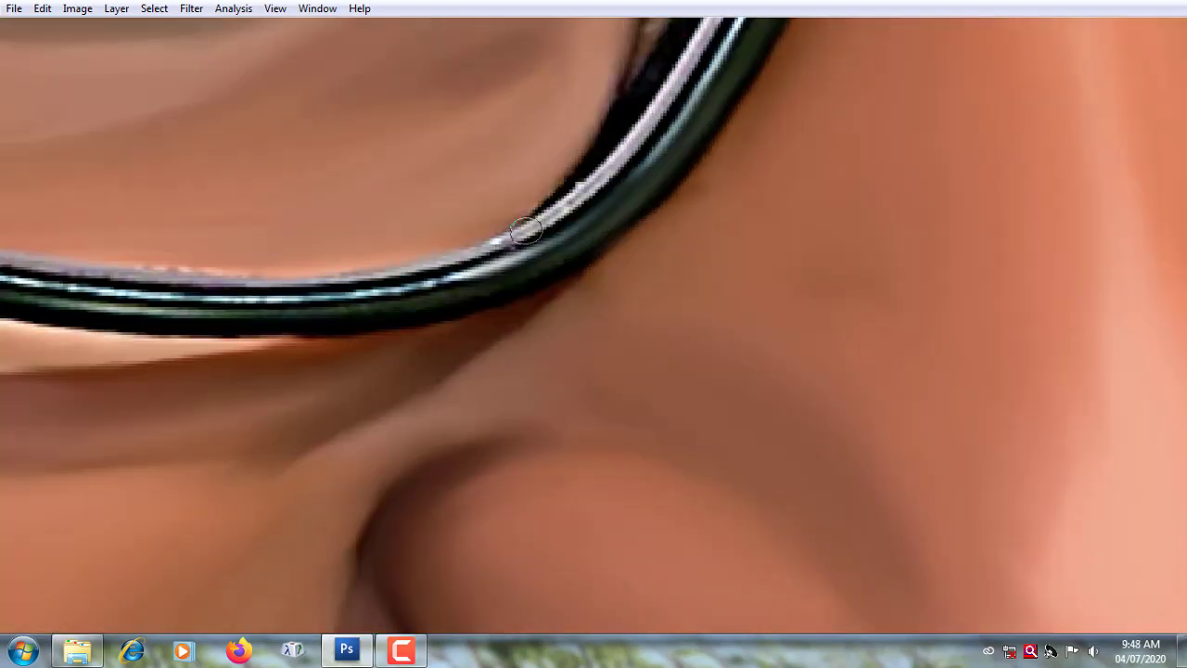
{"action": "scroll", "coordinate": [245, 316], "scroll_direction": "left", "scroll_amount": 3}
{"action": "scroll", "coordinate": [525, 305], "scroll_direction": "left", "scroll_amount": 3}
{"action": "scroll", "coordinate": [556, 316], "scroll_direction": "left", "scroll_amount": 3}
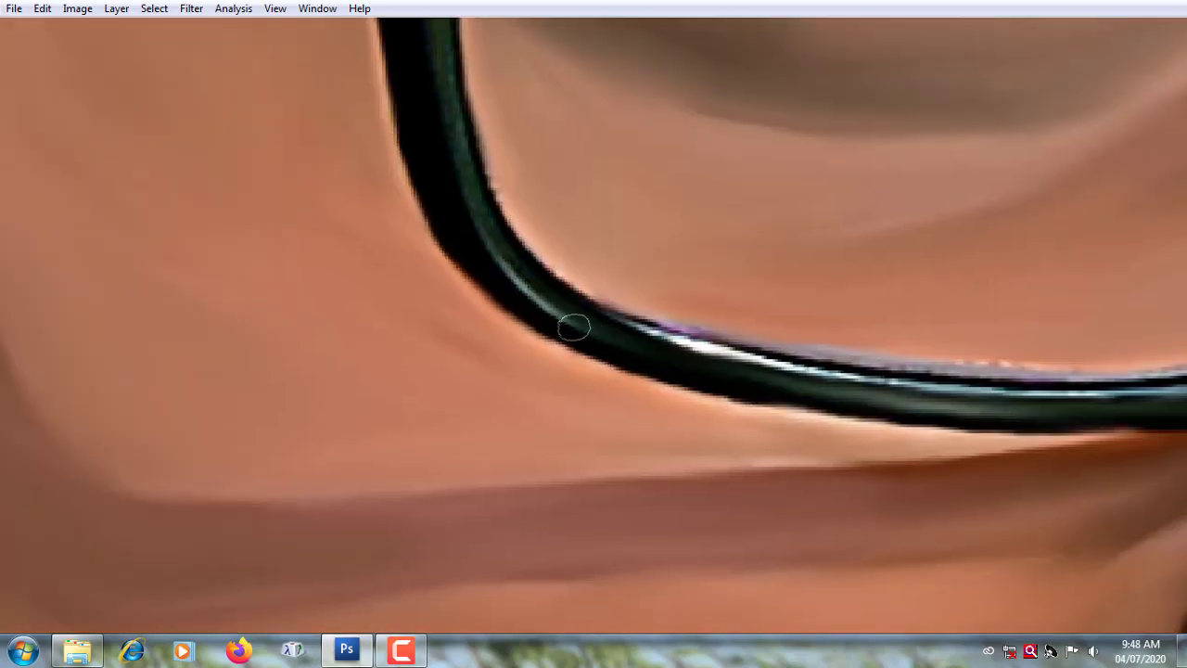
{"action": "scroll", "coordinate": [510, 254], "scroll_direction": "up", "scroll_amount": 2}
{"action": "scroll", "coordinate": [544, 161], "scroll_direction": "up", "scroll_amount": 2}
{"action": "scroll", "coordinate": [623, 390], "scroll_direction": "up", "scroll_amount": 3}
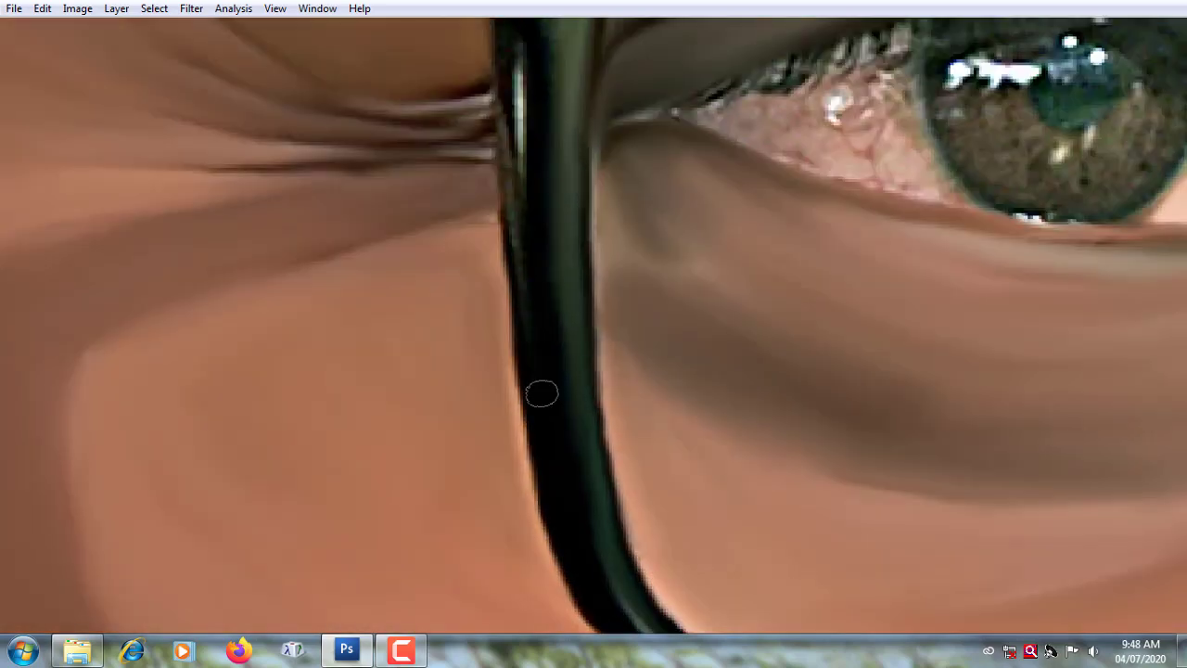
{"action": "scroll", "coordinate": [542, 394], "scroll_direction": "up", "scroll_amount": 3}
{"action": "scroll", "coordinate": [548, 201], "scroll_direction": "up", "scroll_amount": 2}
{"action": "scroll", "coordinate": [580, 254], "scroll_direction": "up", "scroll_amount": 1}
{"action": "scroll", "coordinate": [628, 324], "scroll_direction": "up", "scroll_amount": 2}
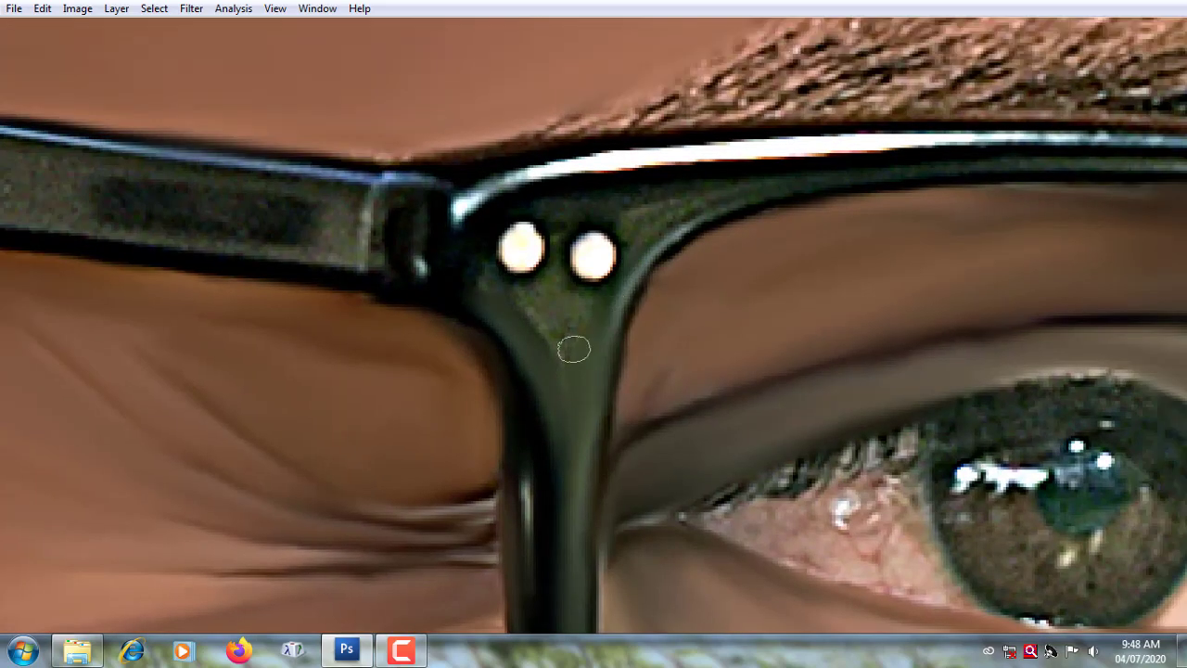
{"action": "left_click_drag", "start_coordinate": [573, 331], "coordinate": [538, 207]}
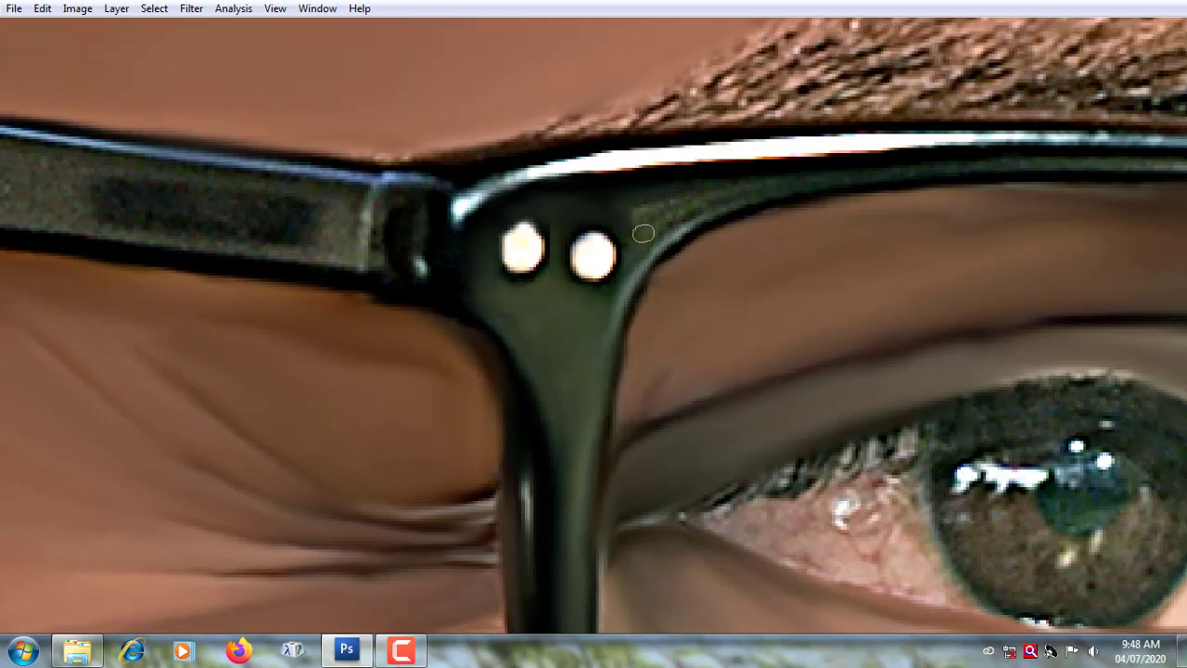
{"action": "scroll", "coordinate": [816, 170], "scroll_direction": "right", "scroll_amount": 3}
{"action": "scroll", "coordinate": [741, 153], "scroll_direction": "right", "scroll_amount": 2}
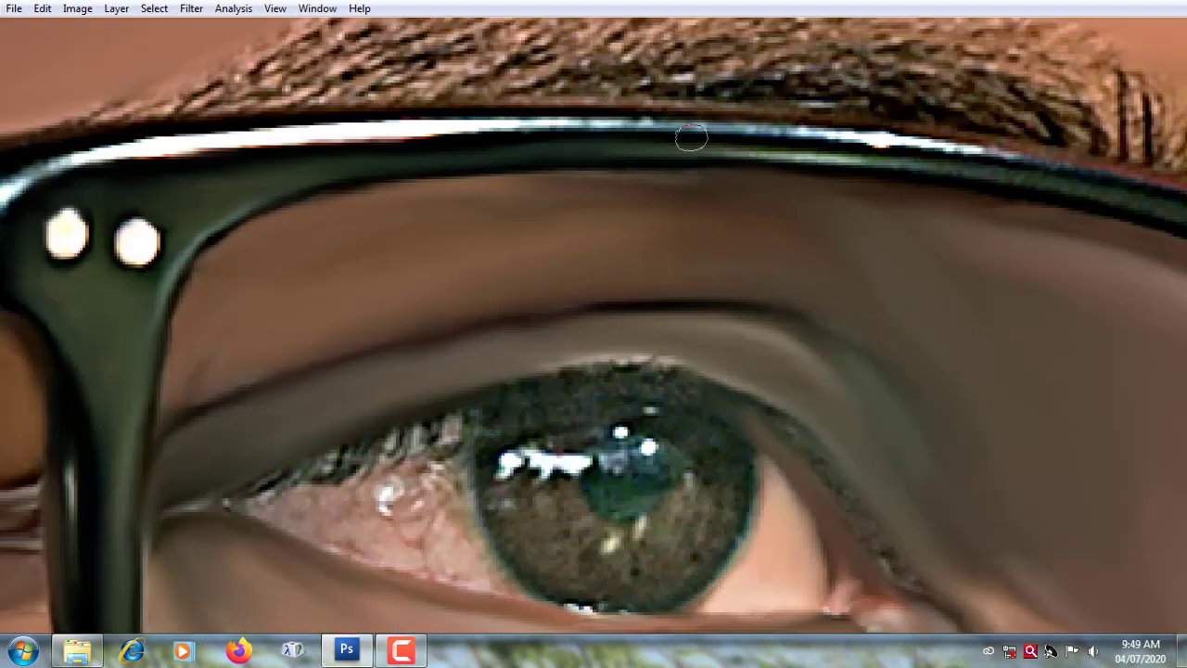
{"action": "scroll", "coordinate": [845, 164], "scroll_direction": "right", "scroll_amount": 2}
{"action": "scroll", "coordinate": [702, 143], "scroll_direction": "right", "scroll_amount": 2}
{"action": "scroll", "coordinate": [673, 178], "scroll_direction": "right", "scroll_amount": 1}
{"action": "scroll", "coordinate": [689, 148], "scroll_direction": "left", "scroll_amount": 2}
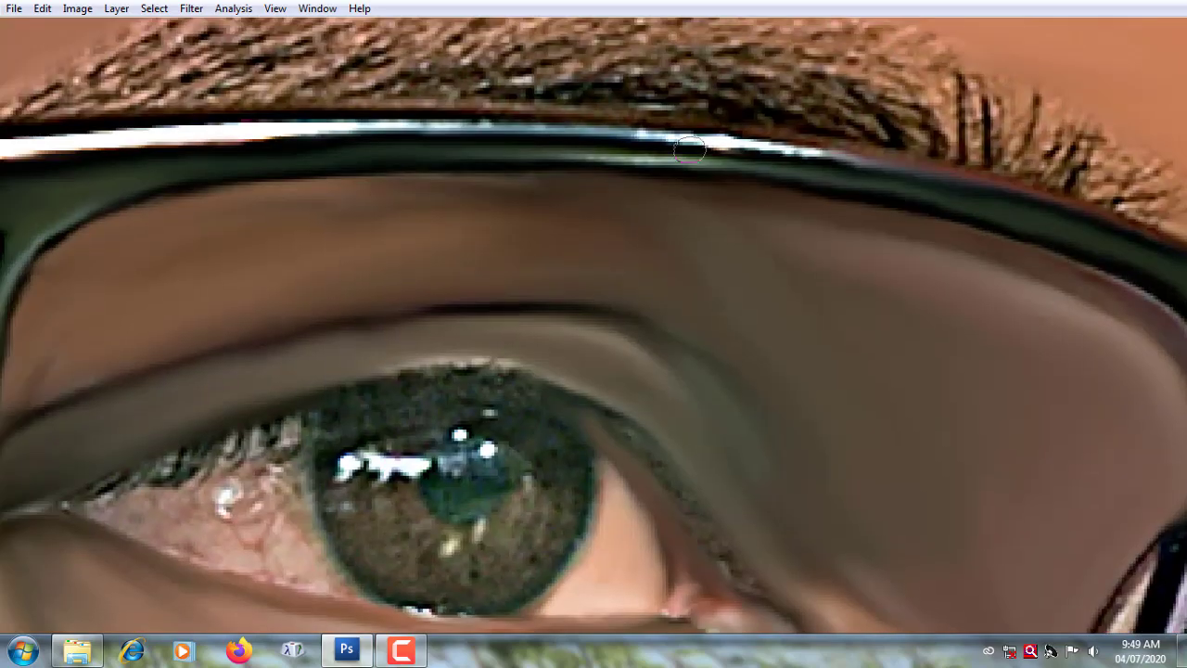
{"action": "scroll", "coordinate": [562, 159], "scroll_direction": "left", "scroll_amount": 3}
{"action": "scroll", "coordinate": [278, 186], "scroll_direction": "left", "scroll_amount": 2}
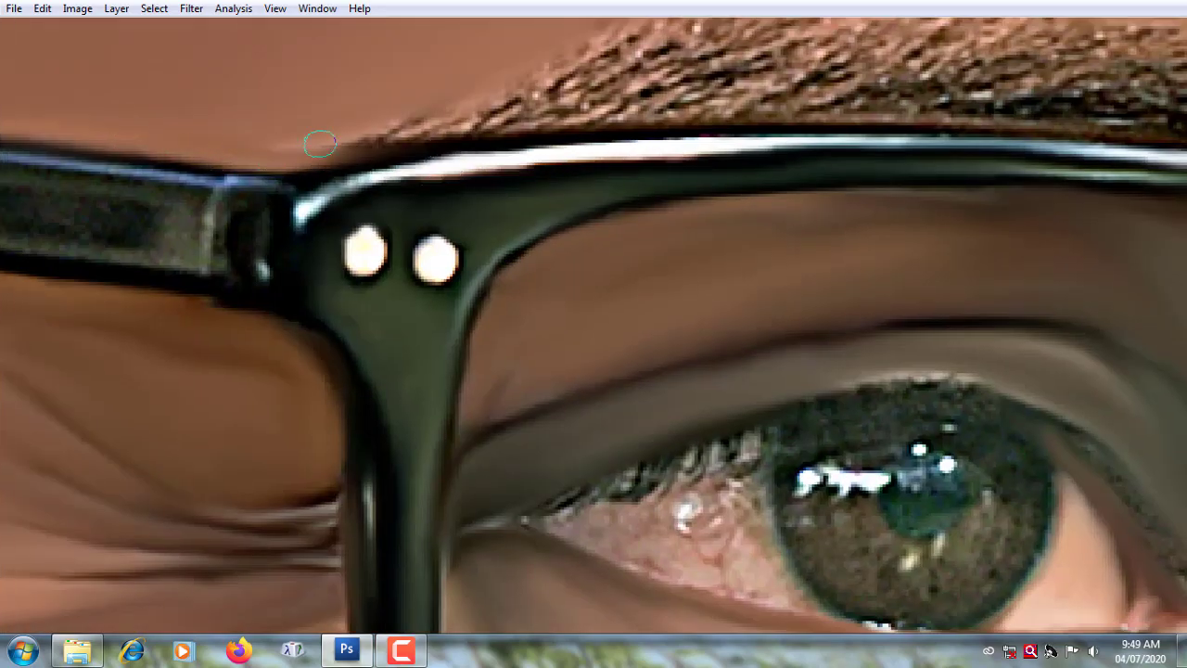
{"action": "scroll", "coordinate": [320, 144], "scroll_direction": "left", "scroll_amount": 2}
{"action": "scroll", "coordinate": [320, 143], "scroll_direction": "down", "scroll_amount": 1}
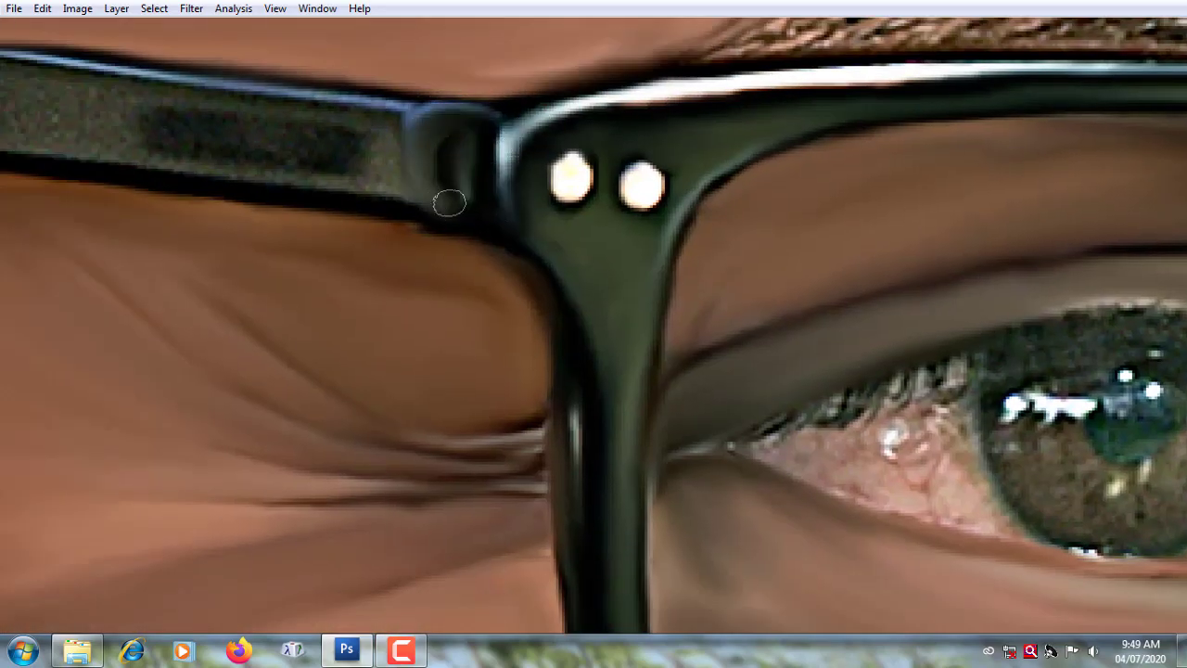
{"action": "scroll", "coordinate": [449, 203], "scroll_direction": "left", "scroll_amount": 2}
{"action": "scroll", "coordinate": [195, 240], "scroll_direction": "left", "scroll_amount": 2}
{"action": "scroll", "coordinate": [195, 240], "scroll_direction": "up", "scroll_amount": 1}
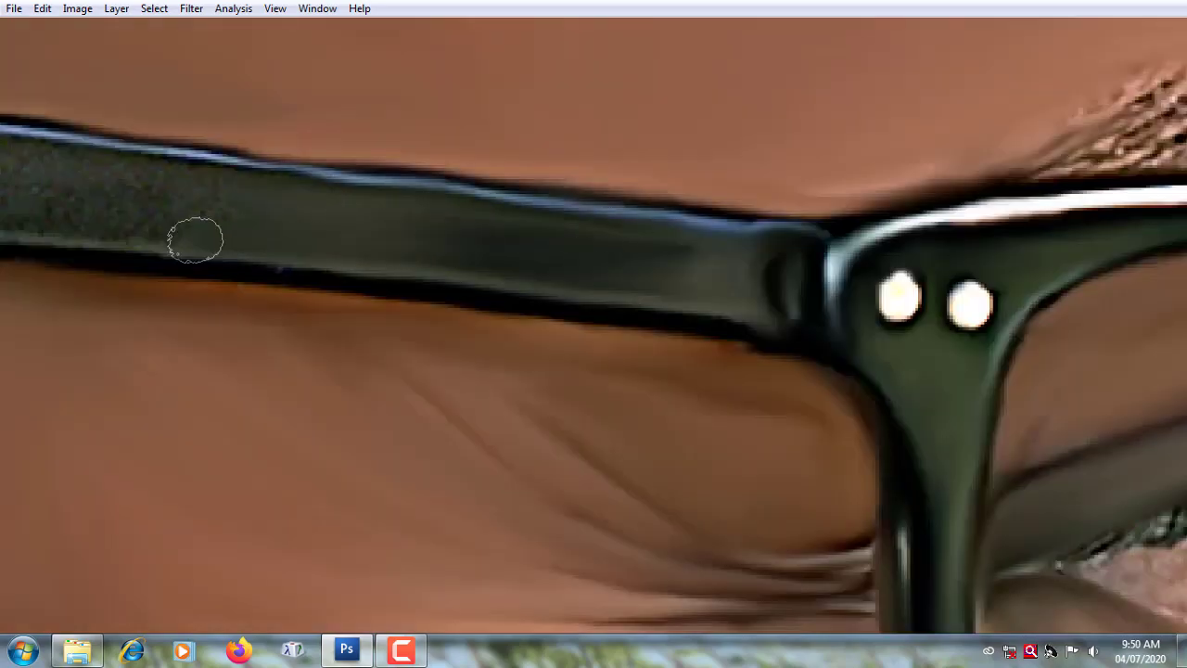
{"action": "scroll", "coordinate": [655, 291], "scroll_direction": "left", "scroll_amount": 3}
{"action": "scroll", "coordinate": [322, 310], "scroll_direction": "left", "scroll_amount": 2}
{"action": "scroll", "coordinate": [463, 324], "scroll_direction": "left", "scroll_amount": 2}
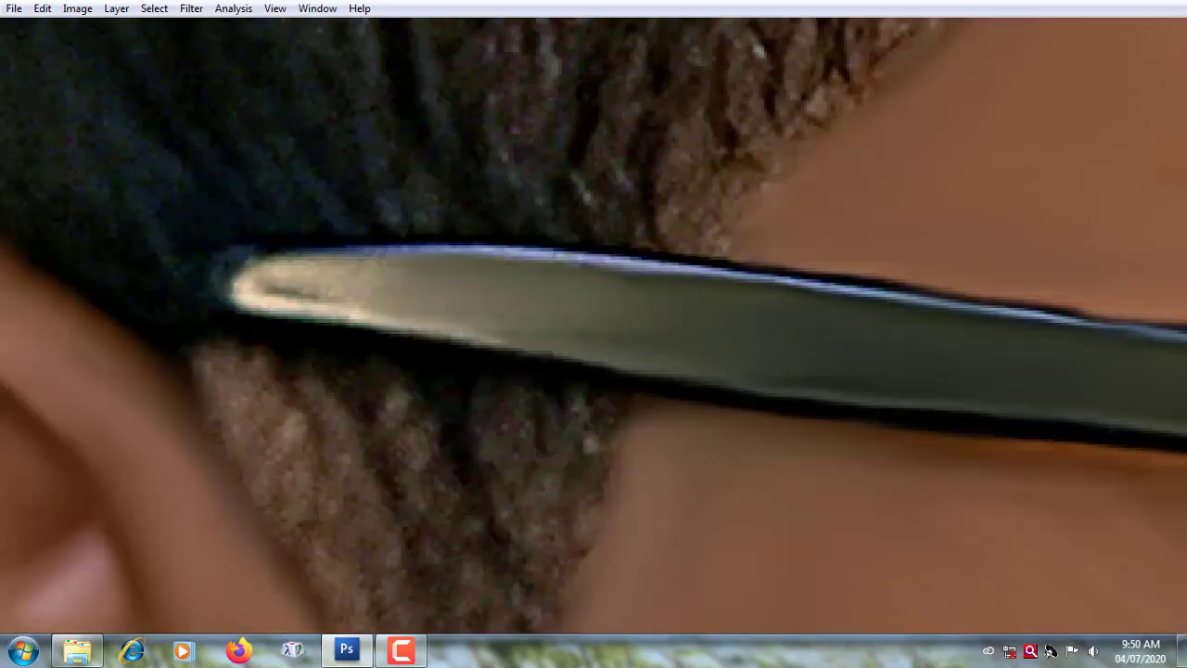
{"action": "scroll", "coordinate": [597, 340], "scroll_direction": "down", "scroll_amount": 1}
{"action": "scroll", "coordinate": [597, 339], "scroll_direction": "down", "scroll_amount": 3}
{"action": "scroll", "coordinate": [383, 111], "scroll_direction": "down", "scroll_amount": 2}
{"action": "scroll", "coordinate": [373, 228], "scroll_direction": "up", "scroll_amount": 6}
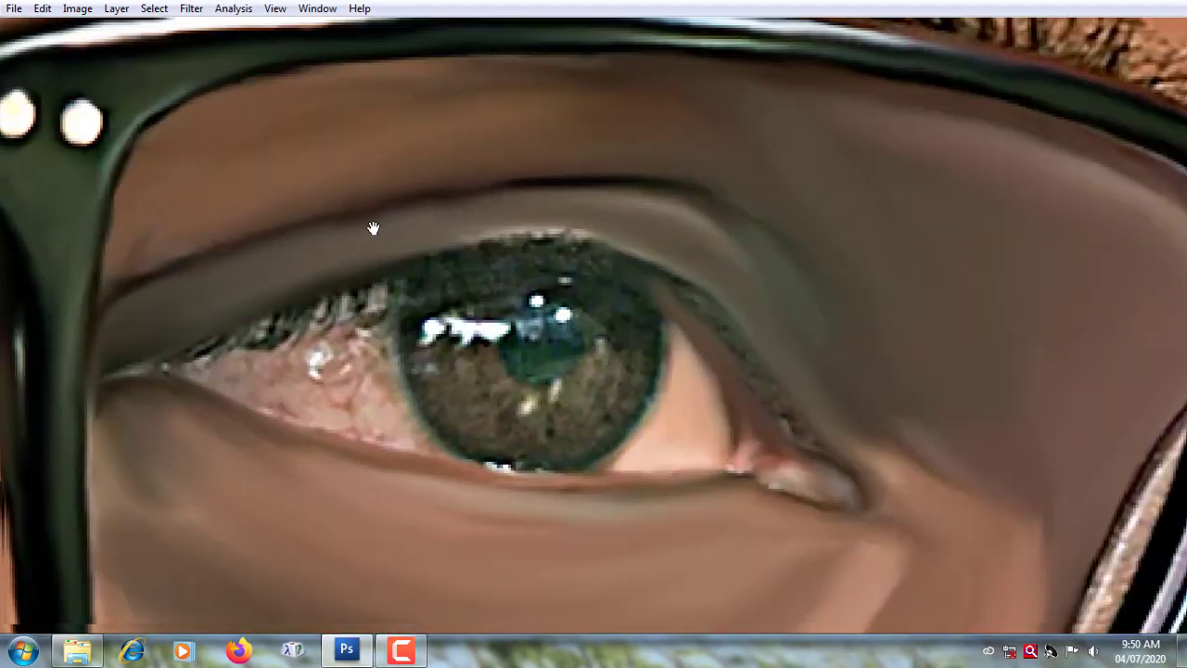
{"action": "scroll", "coordinate": [362, 306], "scroll_direction": "down", "scroll_amount": 2}
{"action": "scroll", "coordinate": [355, 351], "scroll_direction": "left", "scroll_amount": 1}
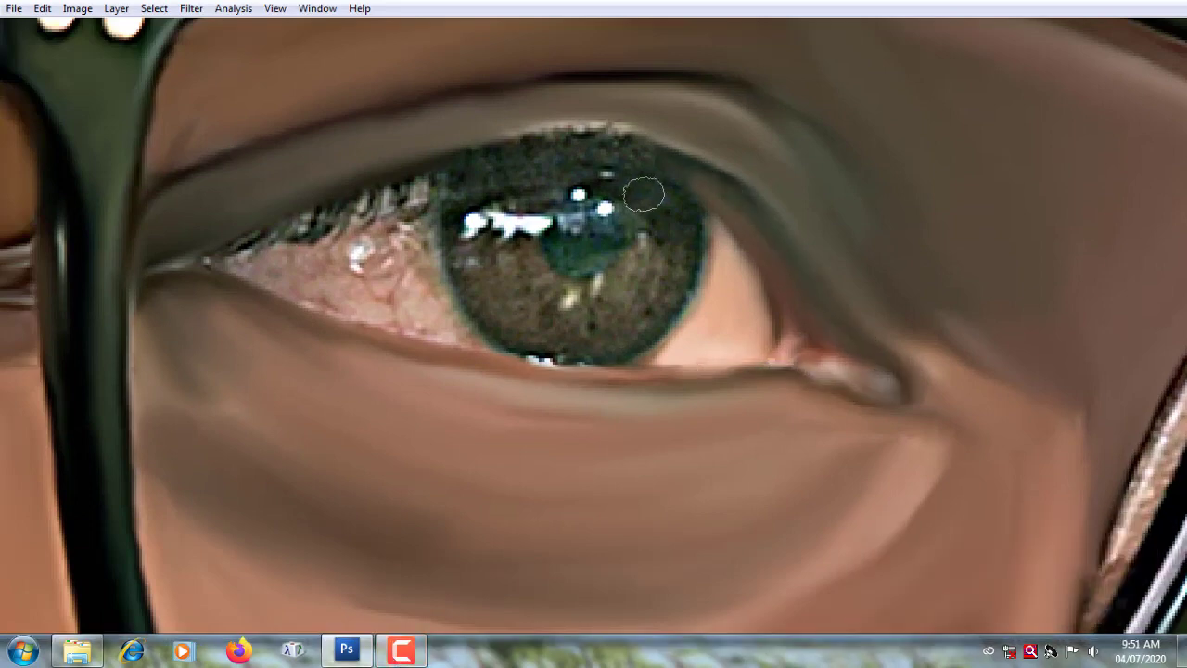
Step: Smudge the upper eyelid, red corner veins, iris (even dark green) and pupil smooth
{"action": "mouse_move", "coordinate": [644, 194]}
{"action": "left_mouse_down"}
{"action": "mouse_move", "coordinate": [618, 121]}
{"action": "mouse_move", "coordinate": [446, 172]}
{"action": "left_mouse_up"}
{"action": "mouse_move", "coordinate": [235, 265]}
{"action": "left_mouse_down"}
{"action": "mouse_move", "coordinate": [439, 333]}
{"action": "mouse_move", "coordinate": [384, 247]}
{"action": "left_mouse_up"}
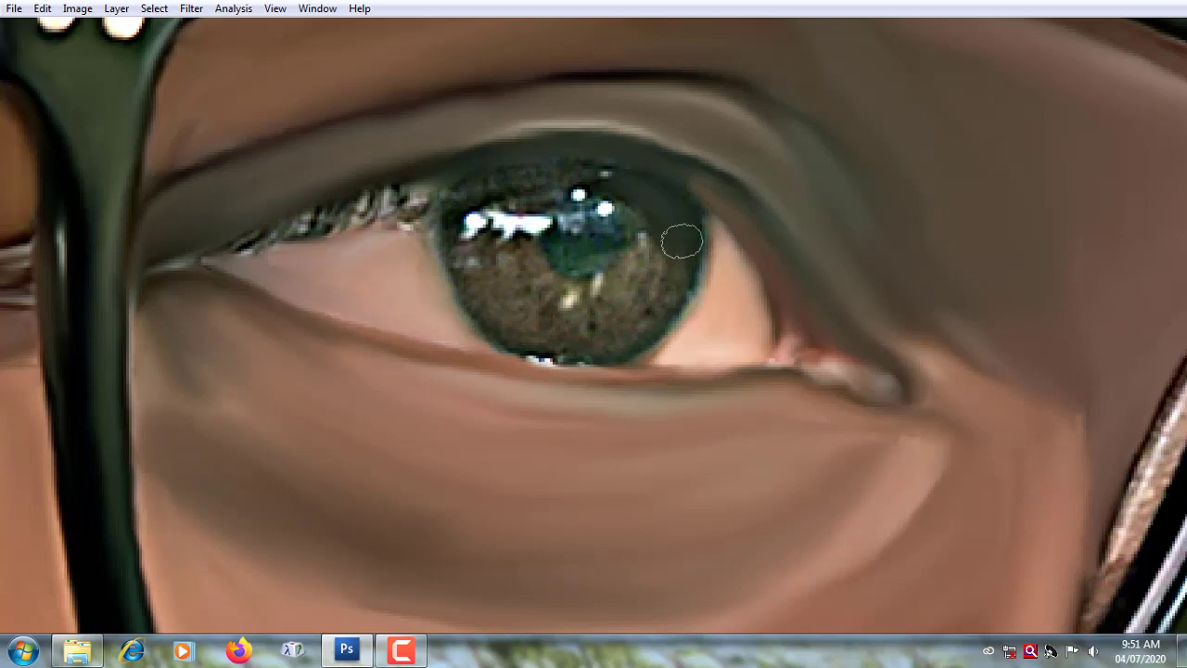
{"action": "mouse_move", "coordinate": [681, 242]}
{"action": "left_mouse_down"}
{"action": "mouse_move", "coordinate": [639, 323]}
{"action": "mouse_move", "coordinate": [530, 332]}
{"action": "left_mouse_up"}
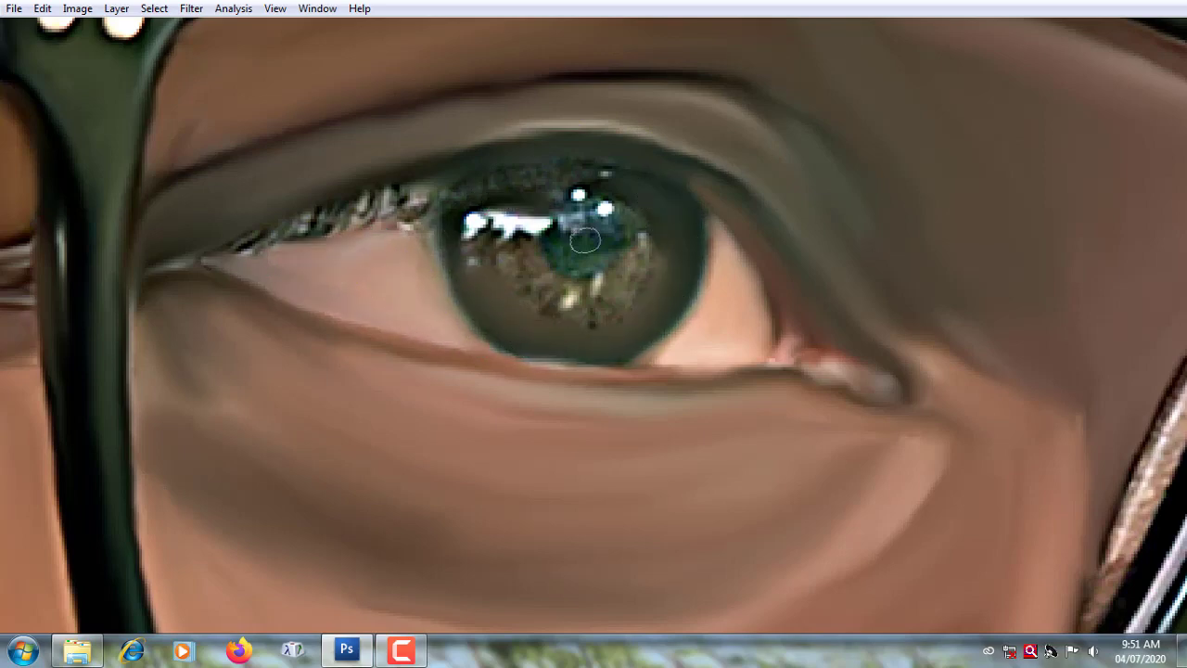
{"action": "mouse_move", "coordinate": [583, 232]}
{"action": "left_mouse_down"}
{"action": "mouse_move", "coordinate": [558, 238]}
{"action": "mouse_move", "coordinate": [578, 310]}
{"action": "mouse_move", "coordinate": [565, 335]}
{"action": "left_mouse_up"}
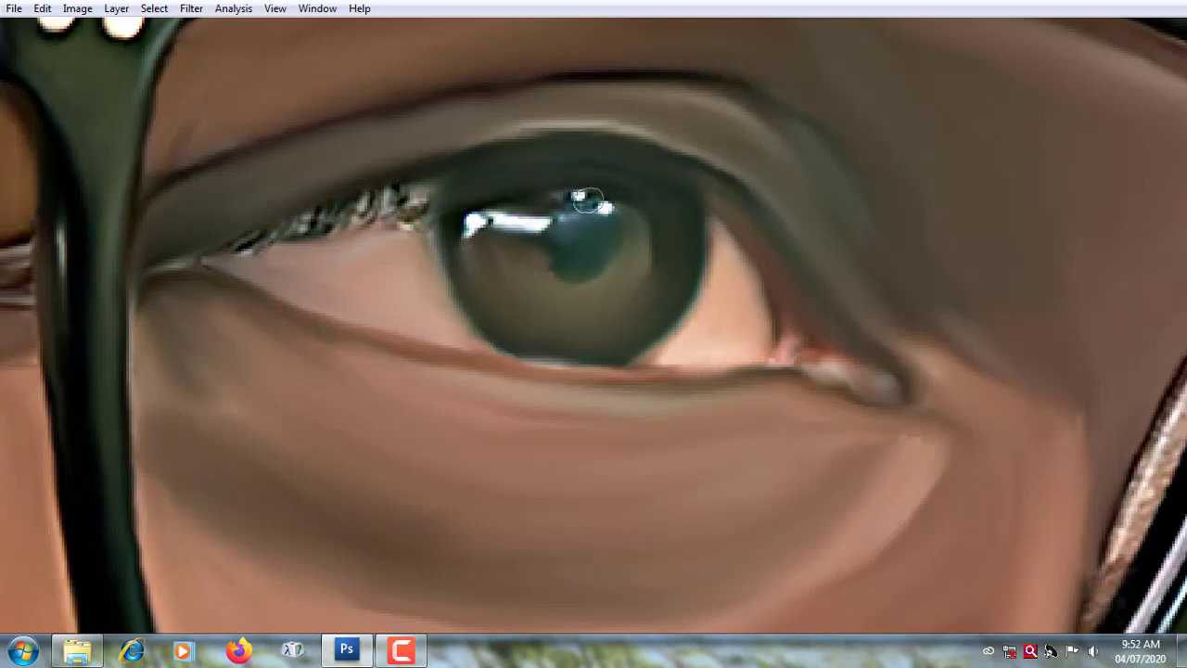
Step: Dim the pupil highlights and smooth out the bright lower eyelash streaks
{"action": "scroll", "coordinate": [588, 201], "scroll_direction": "up", "scroll_amount": 2}
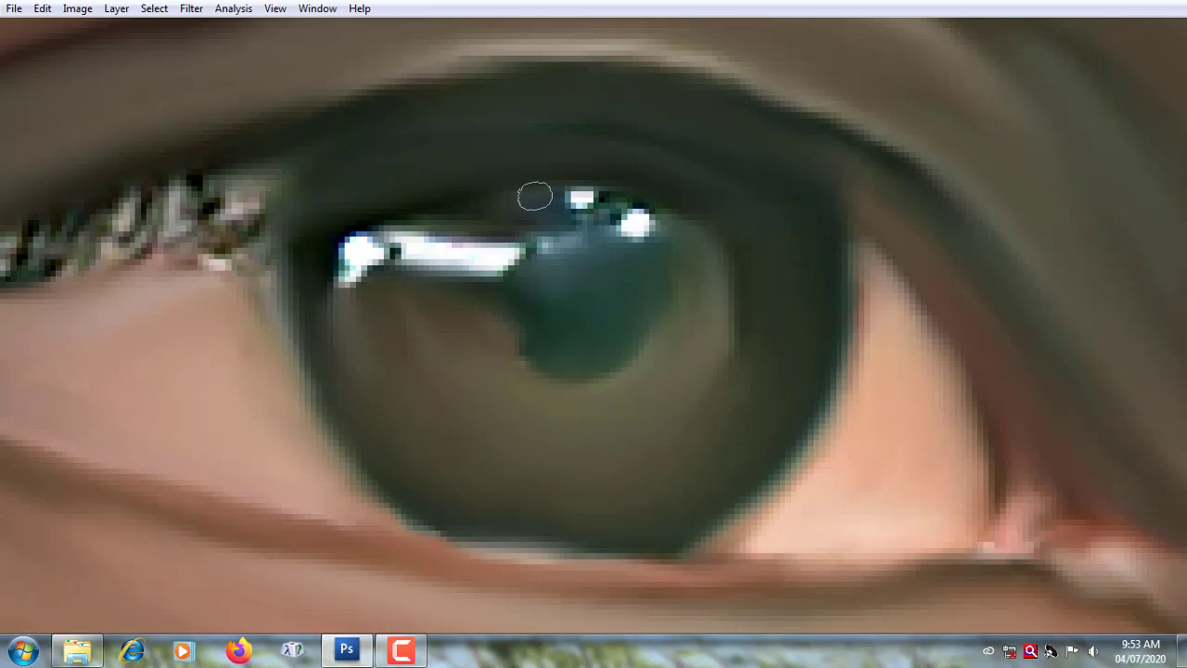
{"action": "left_click_drag", "start_coordinate": [536, 195], "coordinate": [638, 299]}
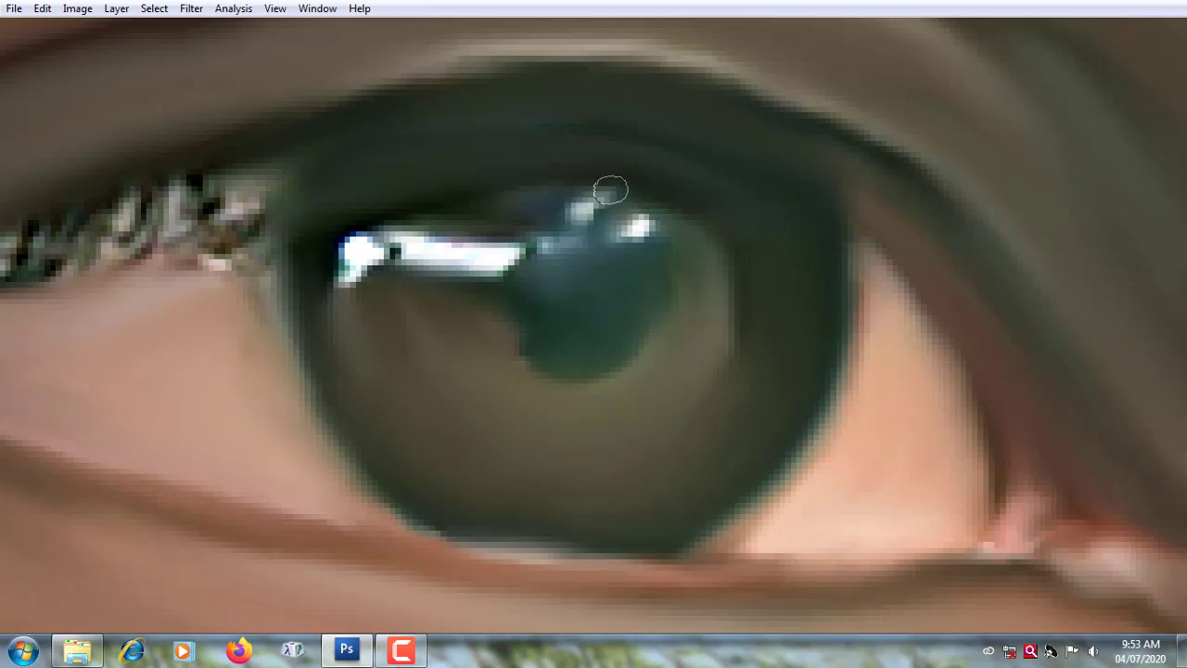
{"action": "scroll", "coordinate": [434, 242], "scroll_direction": "down", "scroll_amount": 2}
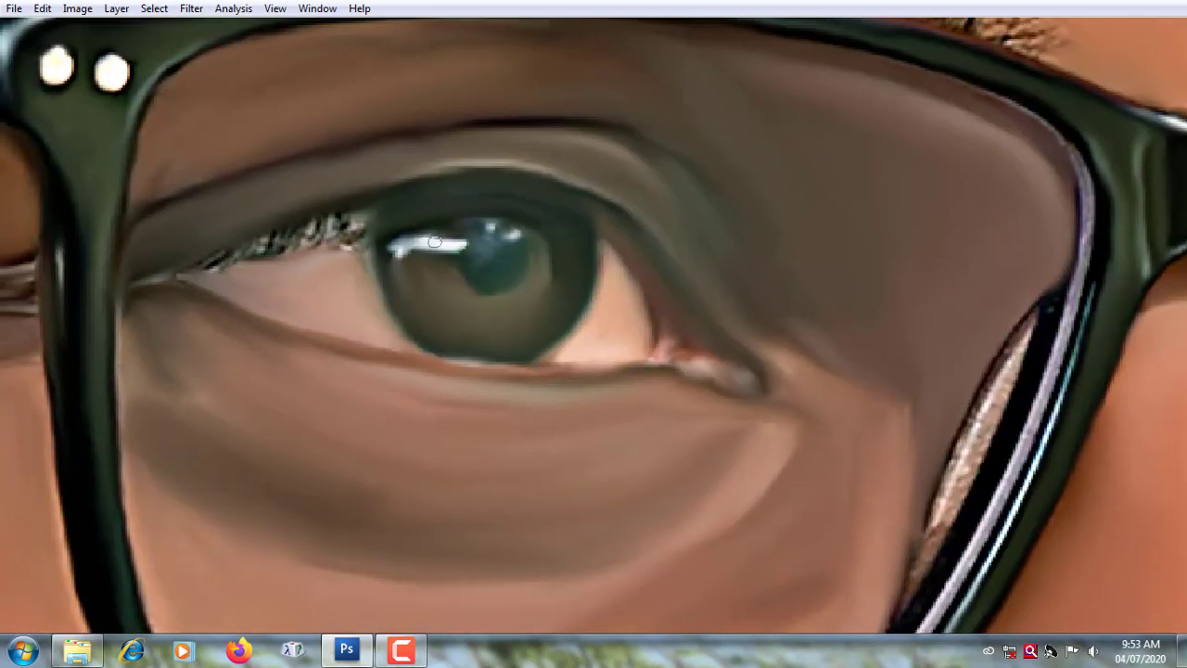
{"action": "scroll", "coordinate": [388, 241], "scroll_direction": "up", "scroll_amount": 2}
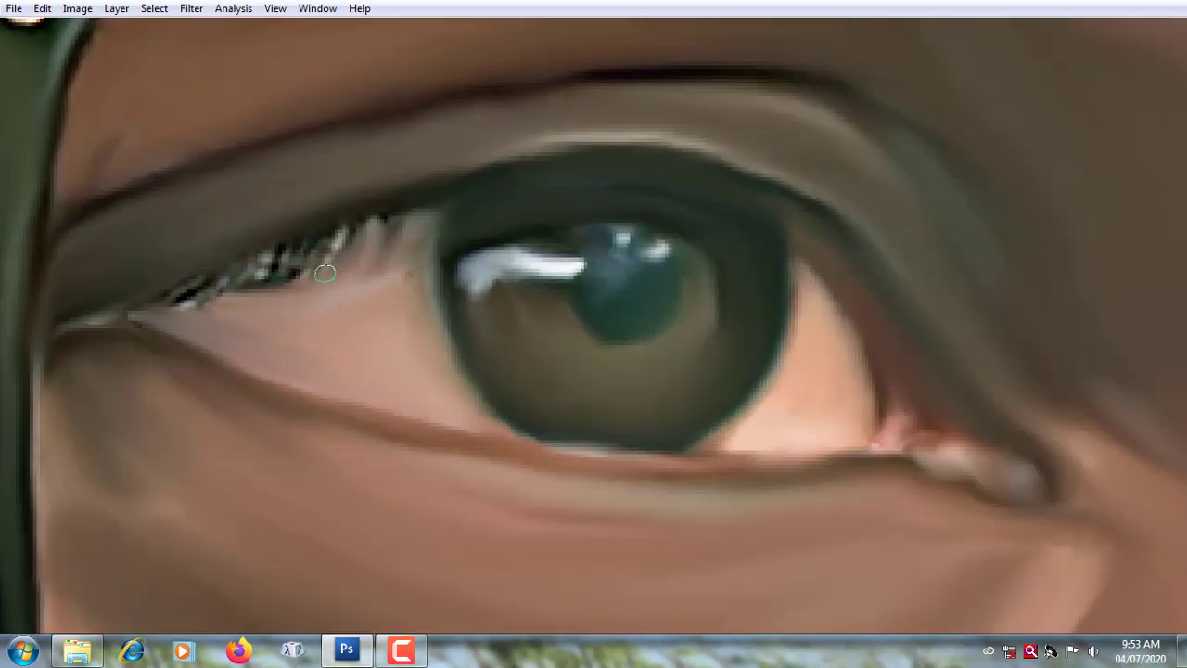
{"action": "left_click_drag", "start_coordinate": [278, 281], "coordinate": [178, 320]}
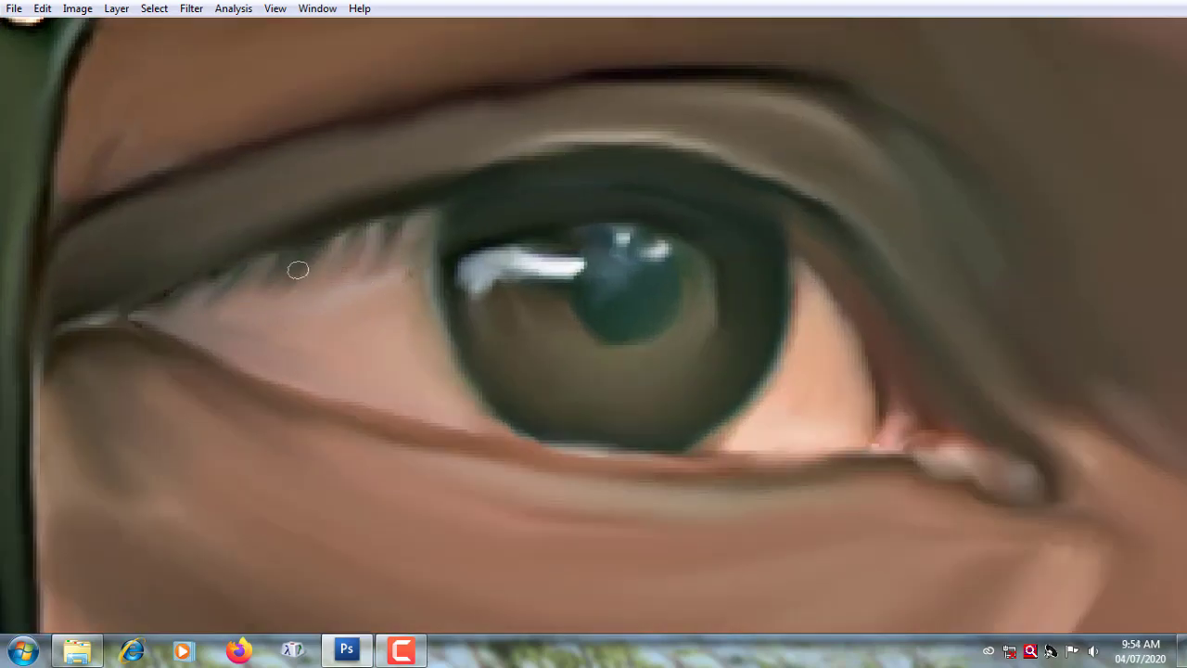
{"action": "scroll", "coordinate": [297, 269], "scroll_direction": "down", "scroll_amount": 5}
{"action": "scroll", "coordinate": [291, 222], "scroll_direction": "up", "scroll_amount": 4}
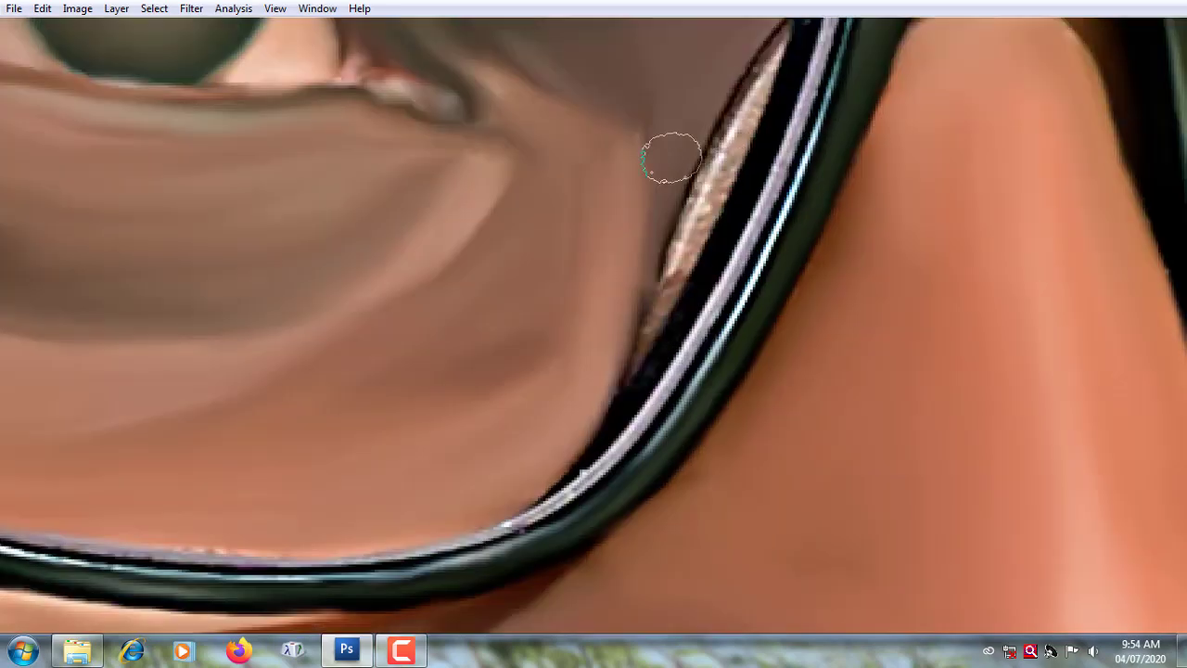
Step: Smudge a smooth highlight streak up the inner lens edge
{"action": "scroll", "coordinate": [510, 186], "scroll_direction": "down", "scroll_amount": 5}
{"action": "scroll", "coordinate": [671, 158], "scroll_direction": "right", "scroll_amount": 5}
{"action": "left_click_drag", "start_coordinate": [691, 221], "coordinate": [631, 381]}
{"action": "left_click_drag", "start_coordinate": [714, 157], "coordinate": [816, 28]}
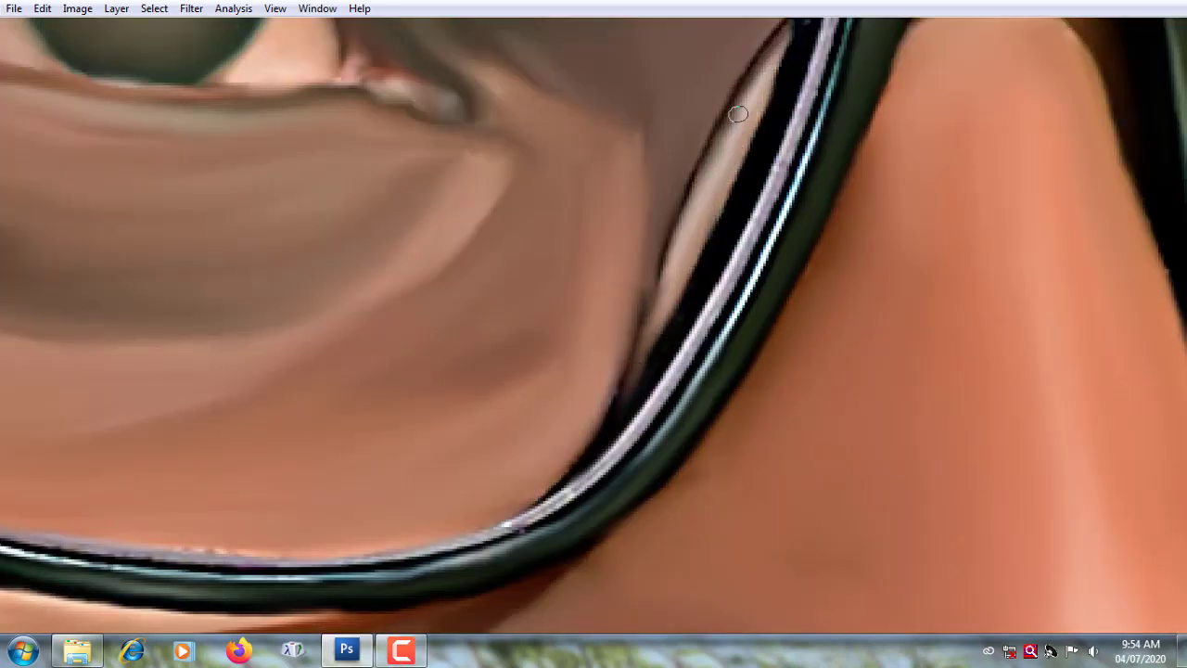
Step: Smudge a clean highlight along the lower glasses frame edge
{"action": "scroll", "coordinate": [631, 278], "scroll_direction": "down", "scroll_amount": 5}
{"action": "scroll", "coordinate": [631, 278], "scroll_direction": "left", "scroll_amount": 2}
{"action": "left_click_drag", "start_coordinate": [193, 290], "coordinate": [639, 236]}
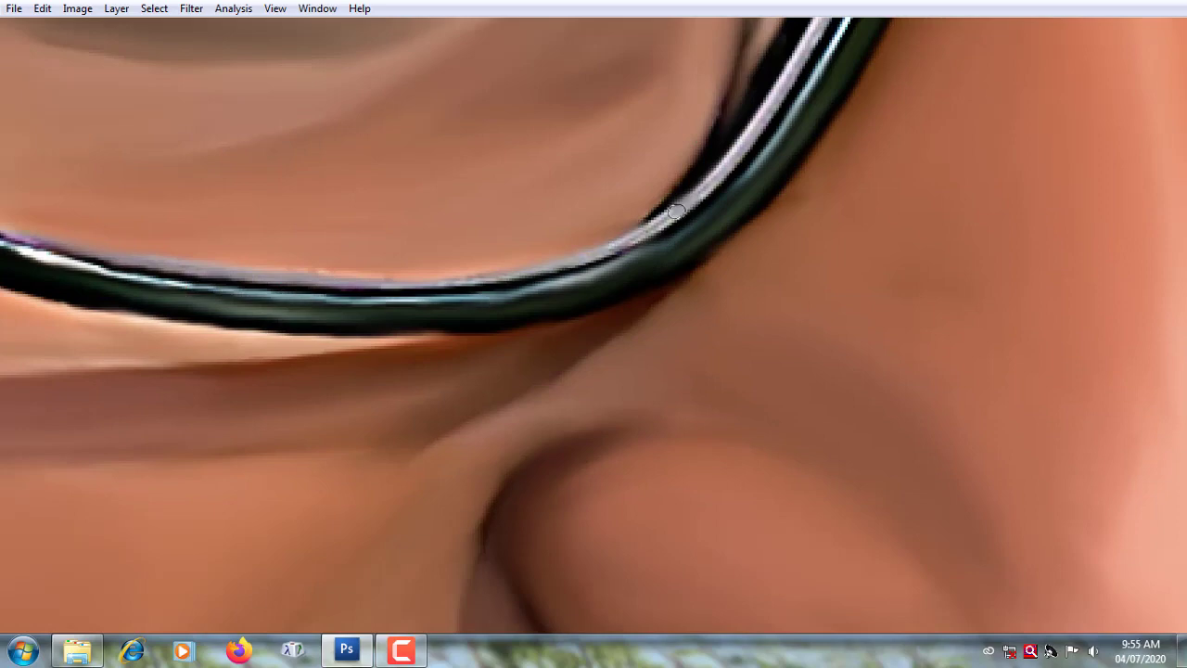
{"action": "scroll", "coordinate": [503, 350], "scroll_direction": "up", "scroll_amount": 3}
{"action": "scroll", "coordinate": [504, 350], "scroll_direction": "right", "scroll_amount": 2}
{"action": "scroll", "coordinate": [504, 349], "scroll_direction": "up", "scroll_amount": 3}
{"action": "scroll", "coordinate": [504, 350], "scroll_direction": "right", "scroll_amount": 2}
{"action": "scroll", "coordinate": [504, 349], "scroll_direction": "up", "scroll_amount": 2}
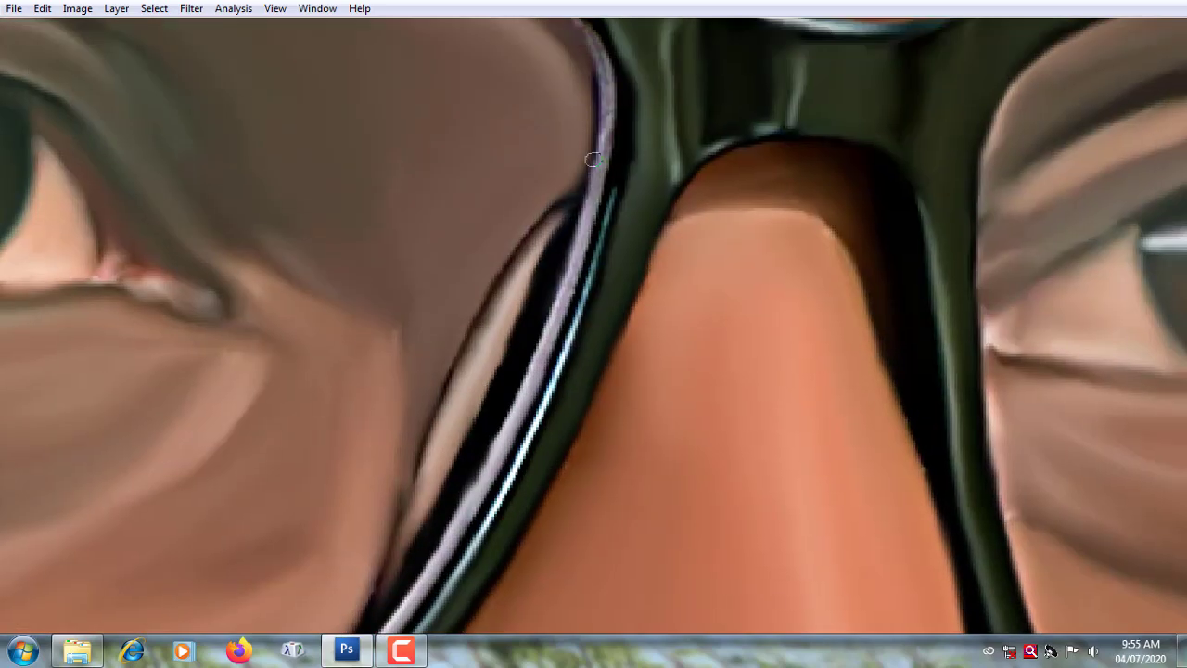
{"action": "scroll", "coordinate": [631, 273], "scroll_direction": "up", "scroll_amount": 4}
{"action": "scroll", "coordinate": [612, 278], "scroll_direction": "up", "scroll_amount": 2}
{"action": "scroll", "coordinate": [516, 209], "scroll_direction": "up", "scroll_amount": 2}
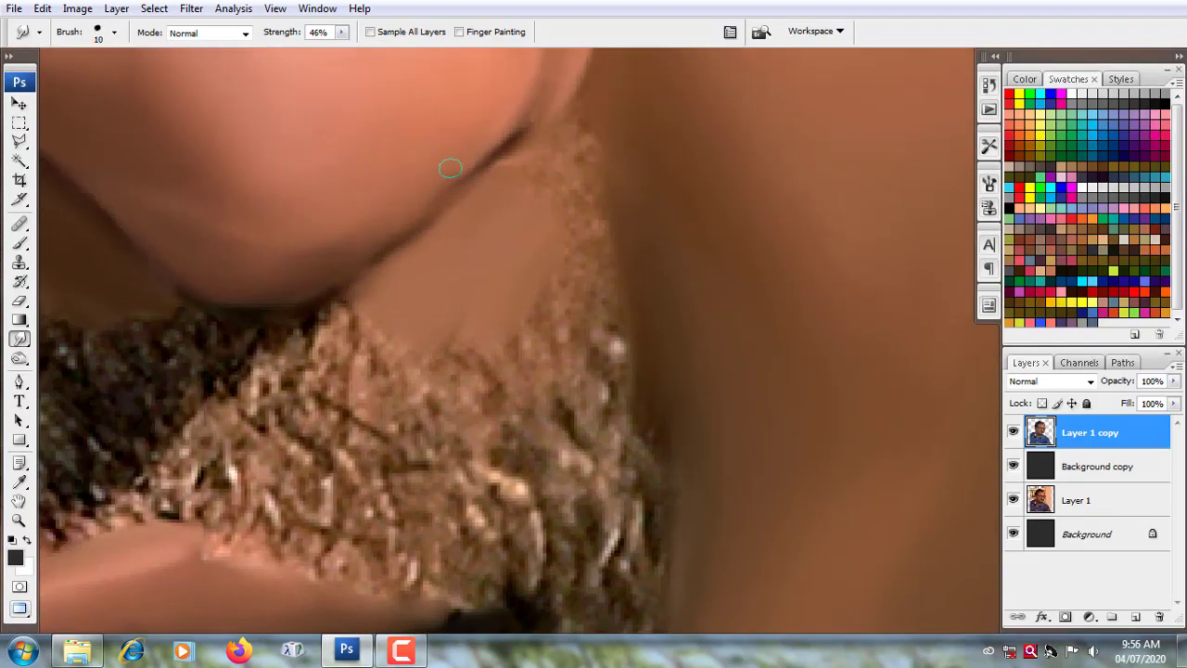
Step: Blend the beard's upper edge and the lower moustache edge into the skin, panels hidden
{"action": "mouse_move", "coordinate": [542, 162]}
{"action": "left_mouse_down"}
{"action": "mouse_move", "coordinate": [543, 239]}
{"action": "mouse_move", "coordinate": [622, 353]}
{"action": "left_mouse_up"}
{"action": "left_click_drag", "start_coordinate": [570, 180], "coordinate": [660, 486]}
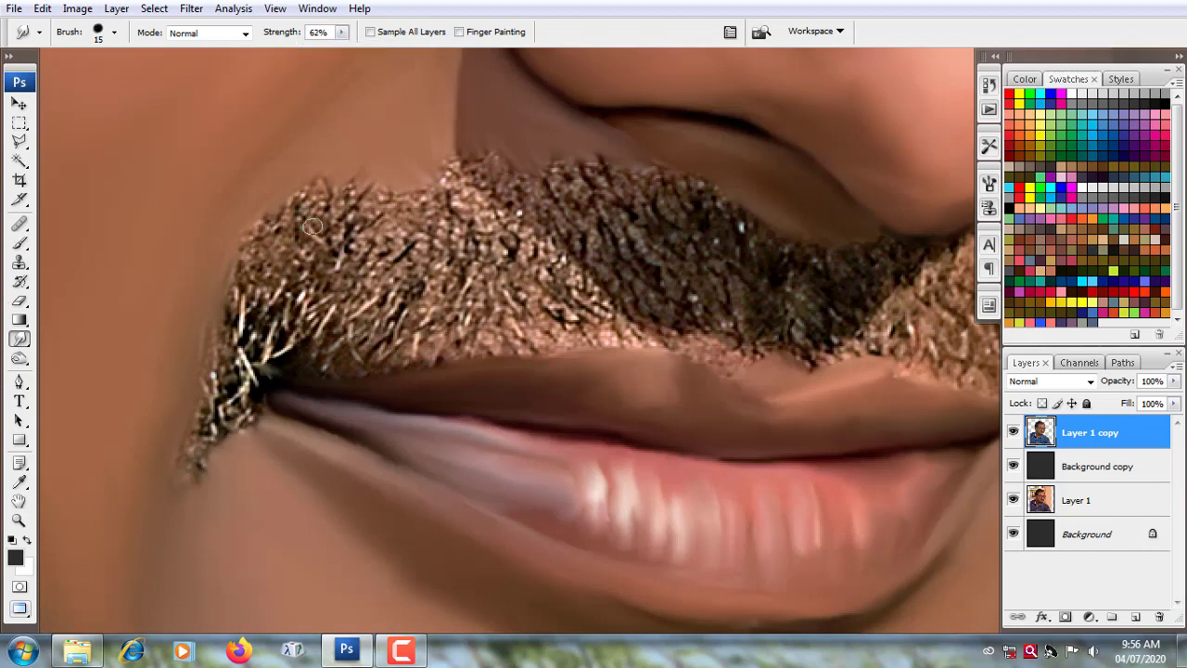
{"action": "key", "text": "Tab"}
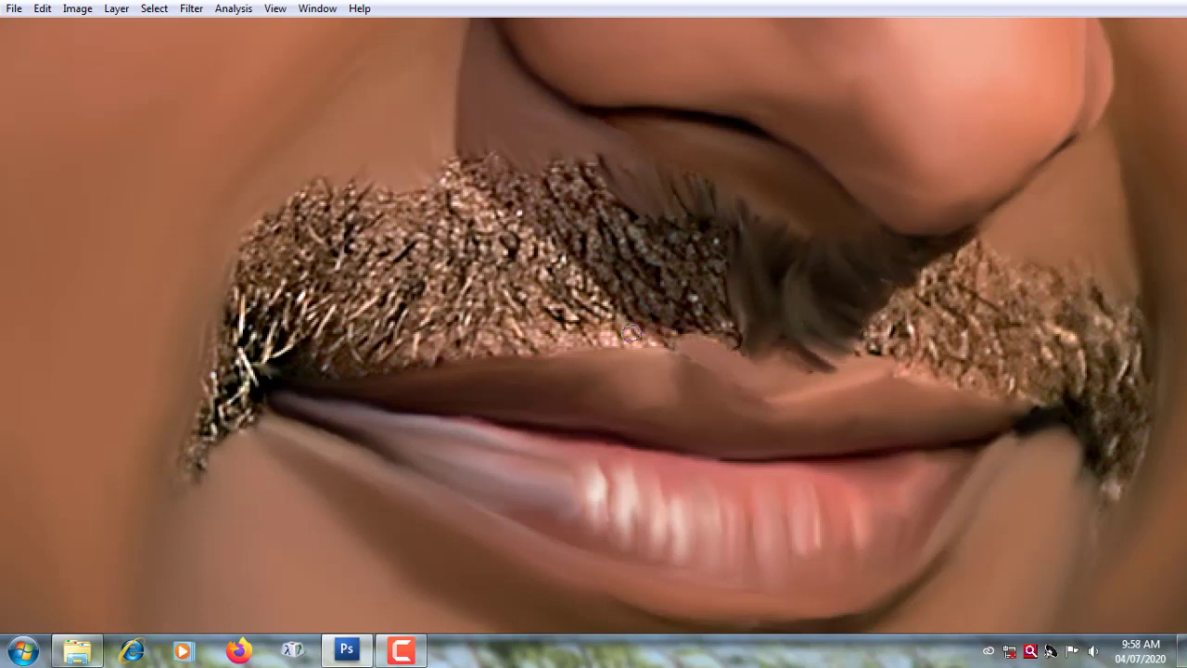
{"action": "left_click_drag", "start_coordinate": [631, 334], "coordinate": [596, 339]}
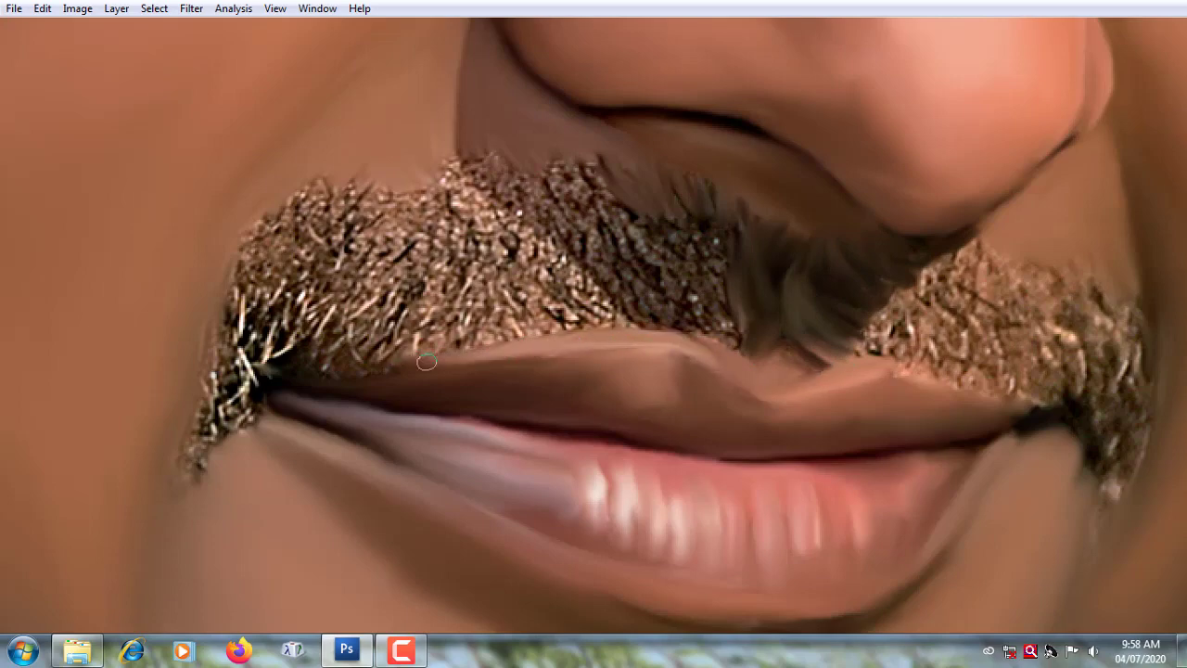
Step: With a larger brush, blend the moustache's top edge and smear its hair smoother
{"action": "key", "text": "bracketright"}
{"action": "key", "text": "bracketright"}
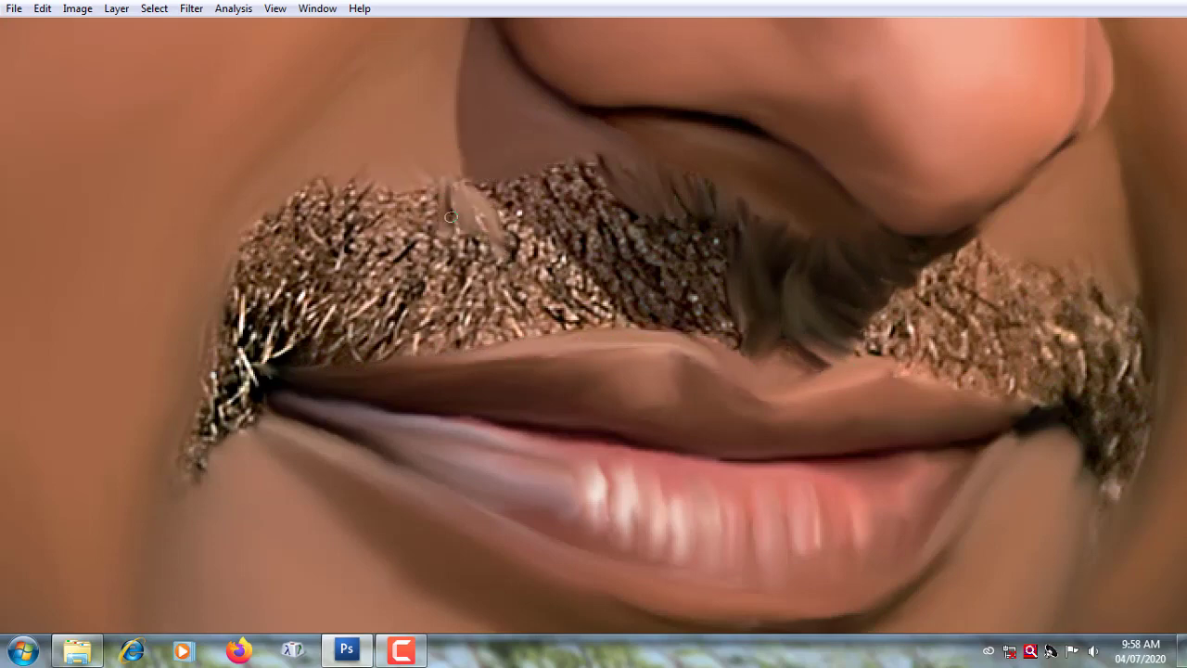
{"action": "left_click_drag", "start_coordinate": [450, 216], "coordinate": [325, 229]}
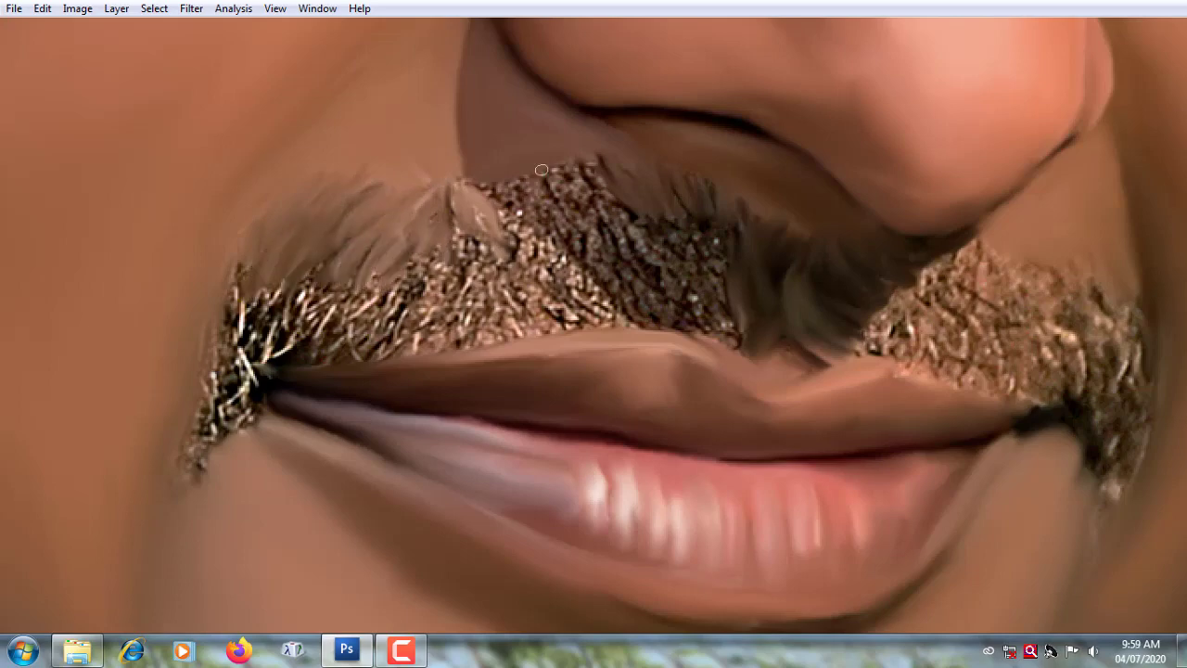
{"action": "left_click_drag", "start_coordinate": [602, 204], "coordinate": [630, 221]}
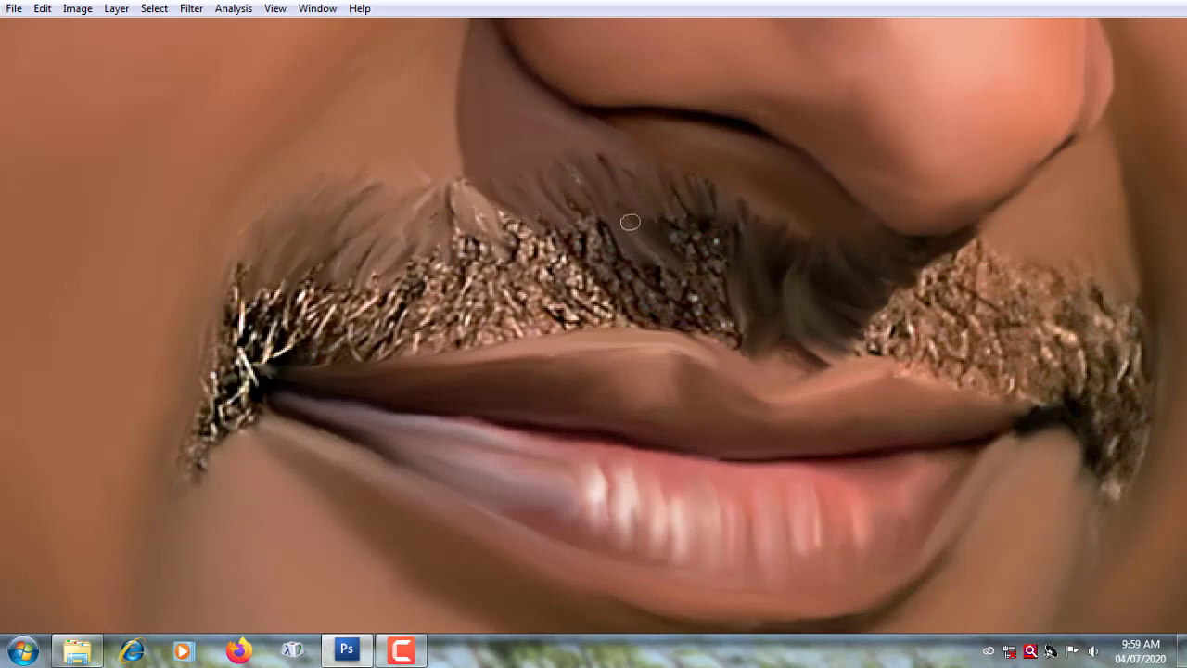
{"action": "mouse_move", "coordinate": [668, 270]}
{"action": "left_mouse_down"}
{"action": "mouse_move", "coordinate": [615, 284]}
{"action": "mouse_move", "coordinate": [739, 333]}
{"action": "left_mouse_up"}
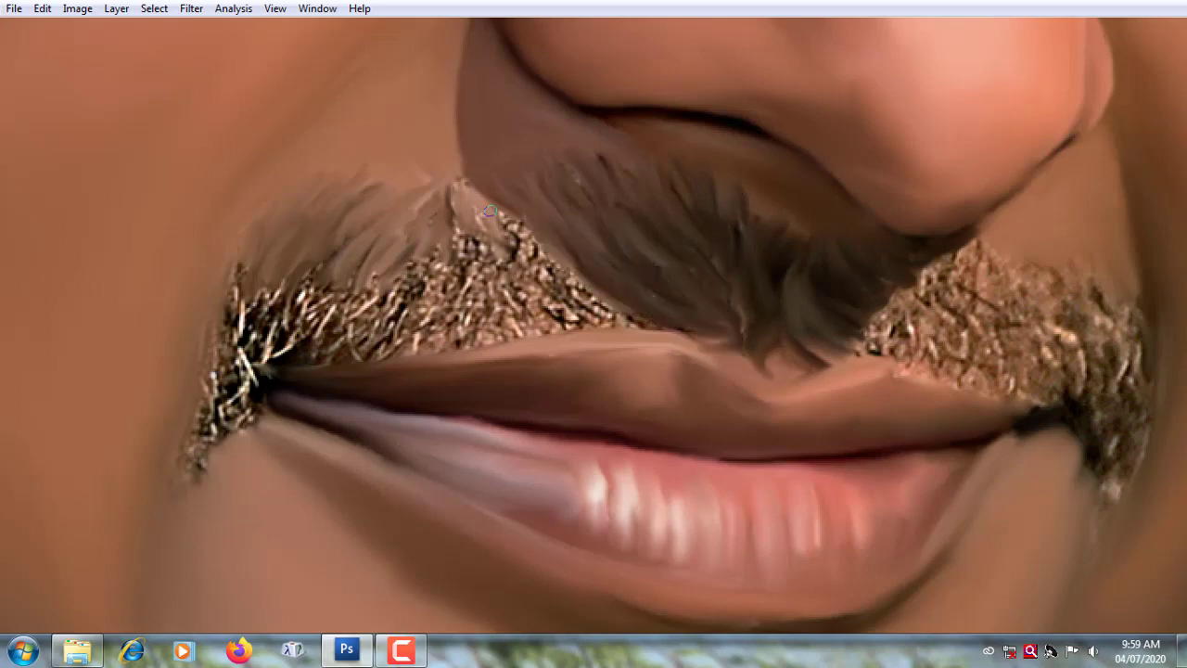
{"action": "left_click_drag", "start_coordinate": [525, 232], "coordinate": [641, 325]}
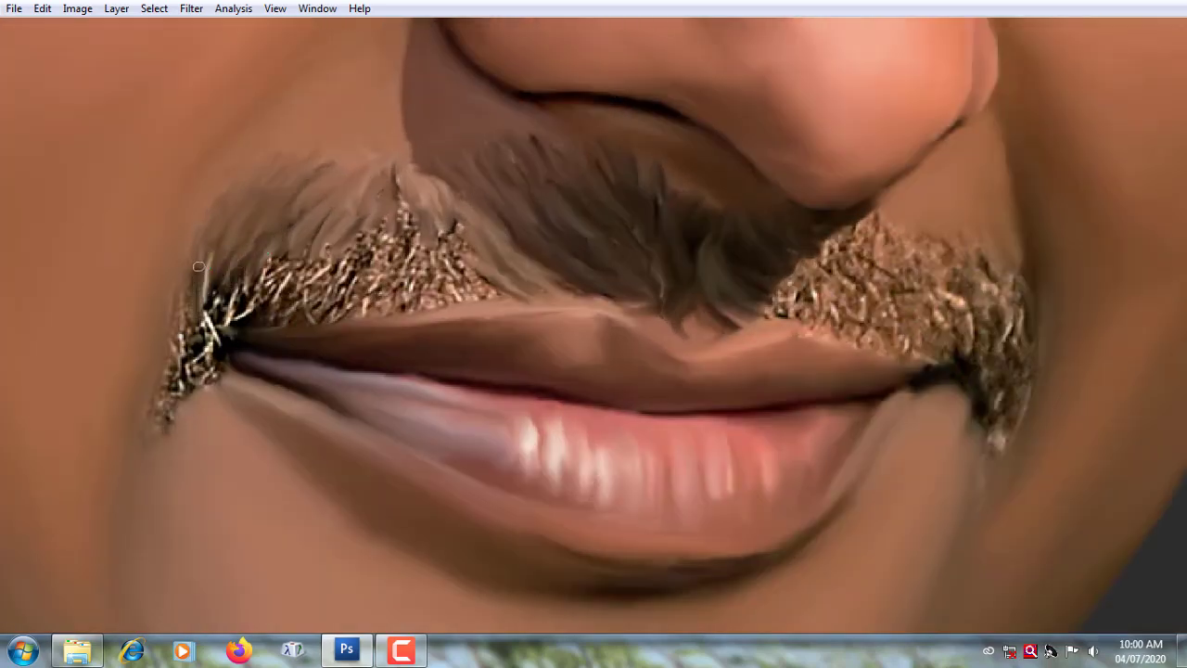
Step: Smudge the grainy moustache texture into upward painted hair strokes
{"action": "scroll", "coordinate": [218, 320], "scroll_direction": "up", "scroll_amount": 1}
{"action": "left_click_drag", "start_coordinate": [320, 257], "coordinate": [380, 230]}
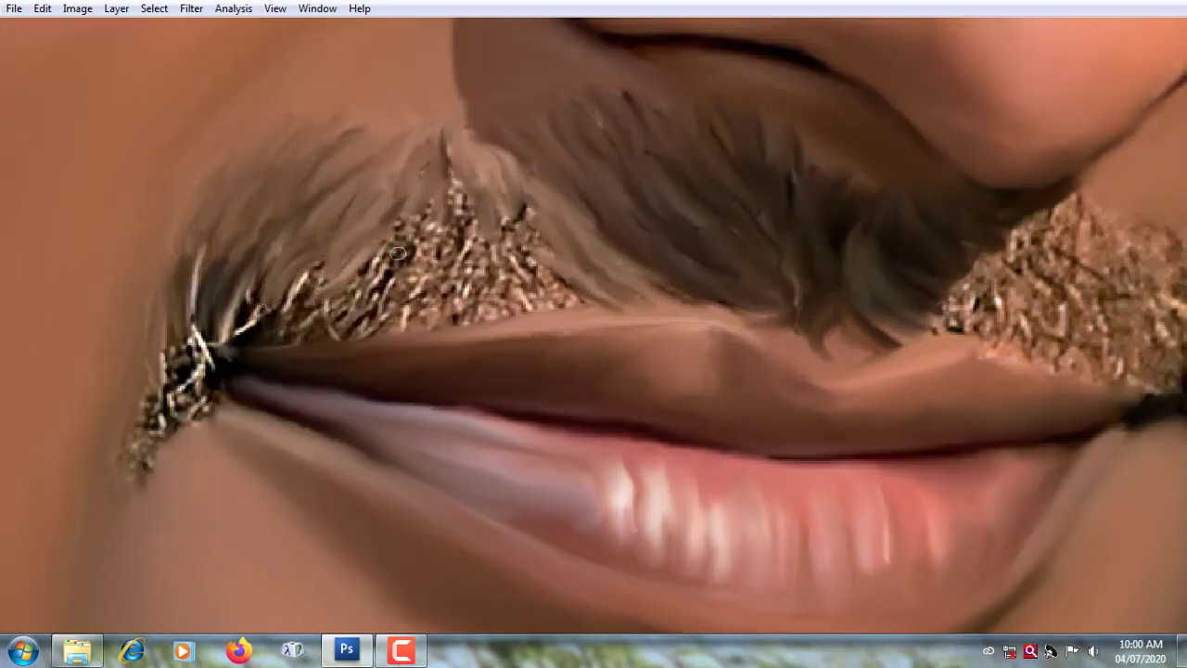
{"action": "left_click_drag", "start_coordinate": [380, 278], "coordinate": [422, 190]}
{"action": "left_click_drag", "start_coordinate": [459, 264], "coordinate": [446, 107]}
{"action": "left_click_drag", "start_coordinate": [445, 292], "coordinate": [432, 241]}
{"action": "left_click_drag", "start_coordinate": [408, 320], "coordinate": [426, 246]}
{"action": "left_click_drag", "start_coordinate": [477, 296], "coordinate": [464, 232]}
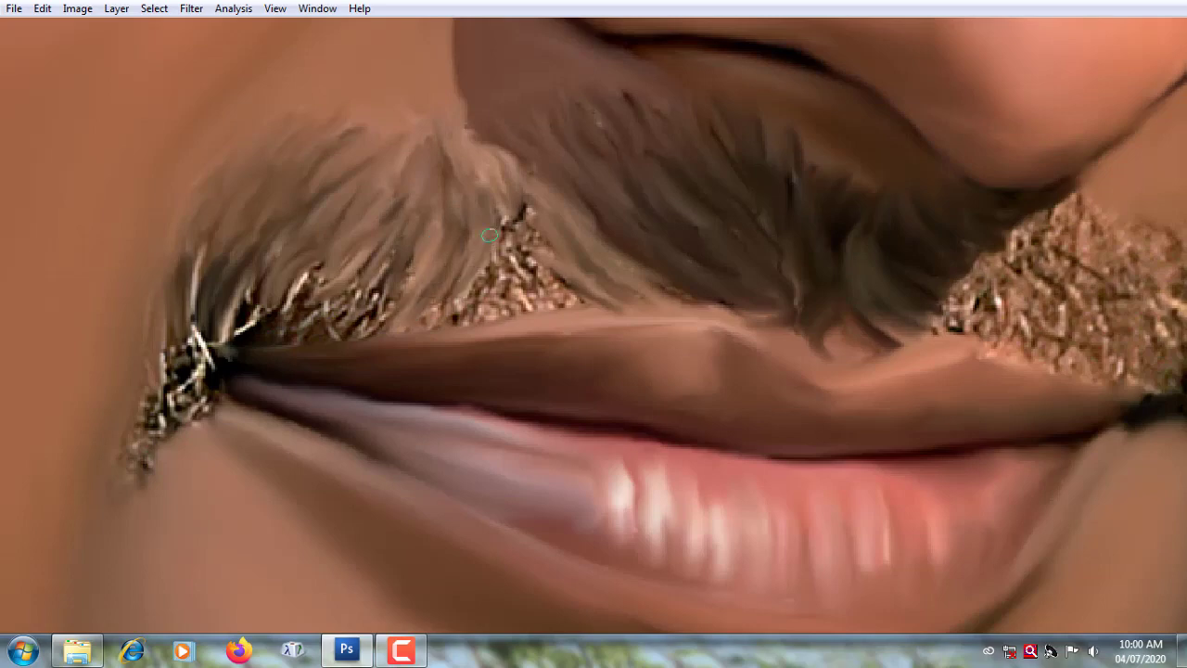
{"action": "left_click_drag", "start_coordinate": [510, 278], "coordinate": [496, 199]}
{"action": "left_click_drag", "start_coordinate": [561, 289], "coordinate": [538, 195]}
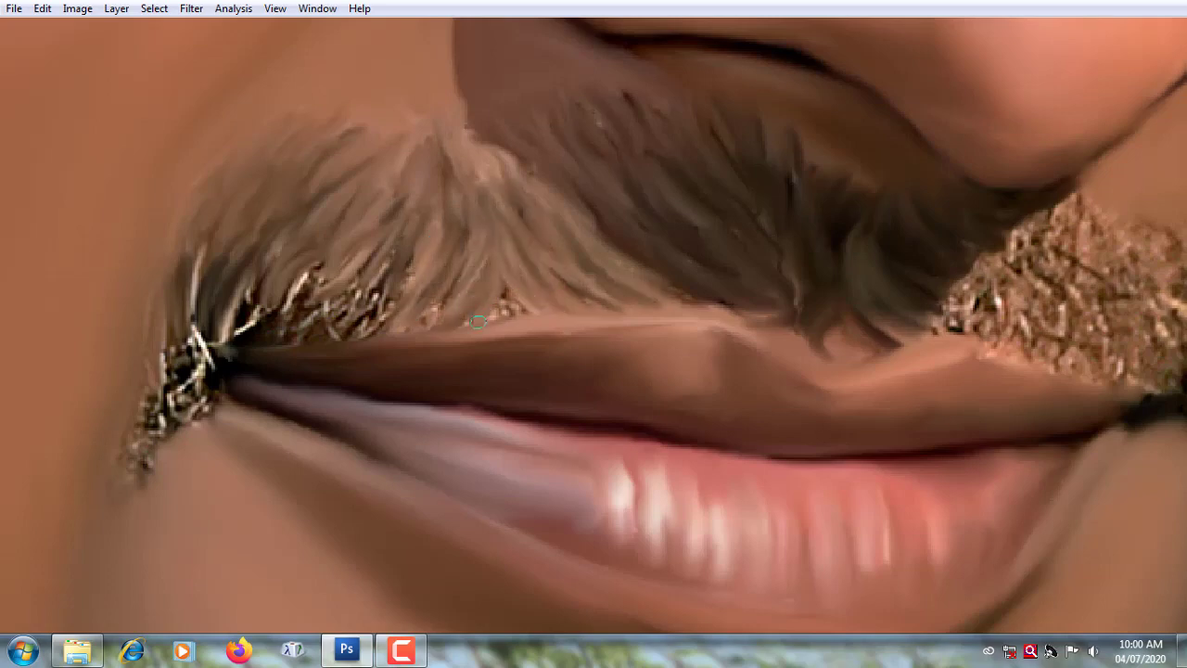
Step: Shape the lower moustache and left mouth-corner hair into smooth strands
{"action": "left_click_drag", "start_coordinate": [376, 329], "coordinate": [417, 243]}
{"action": "left_click_drag", "start_coordinate": [357, 334], "coordinate": [411, 230]}
{"action": "mouse_move", "coordinate": [310, 343]}
{"action": "left_mouse_down"}
{"action": "mouse_move", "coordinate": [343, 259]}
{"action": "mouse_move", "coordinate": [319, 255]}
{"action": "left_mouse_up"}
{"action": "left_click_drag", "start_coordinate": [243, 338], "coordinate": [278, 251]}
{"action": "left_click_drag", "start_coordinate": [222, 362], "coordinate": [190, 255]}
{"action": "left_click_drag", "start_coordinate": [186, 404], "coordinate": [195, 338]}
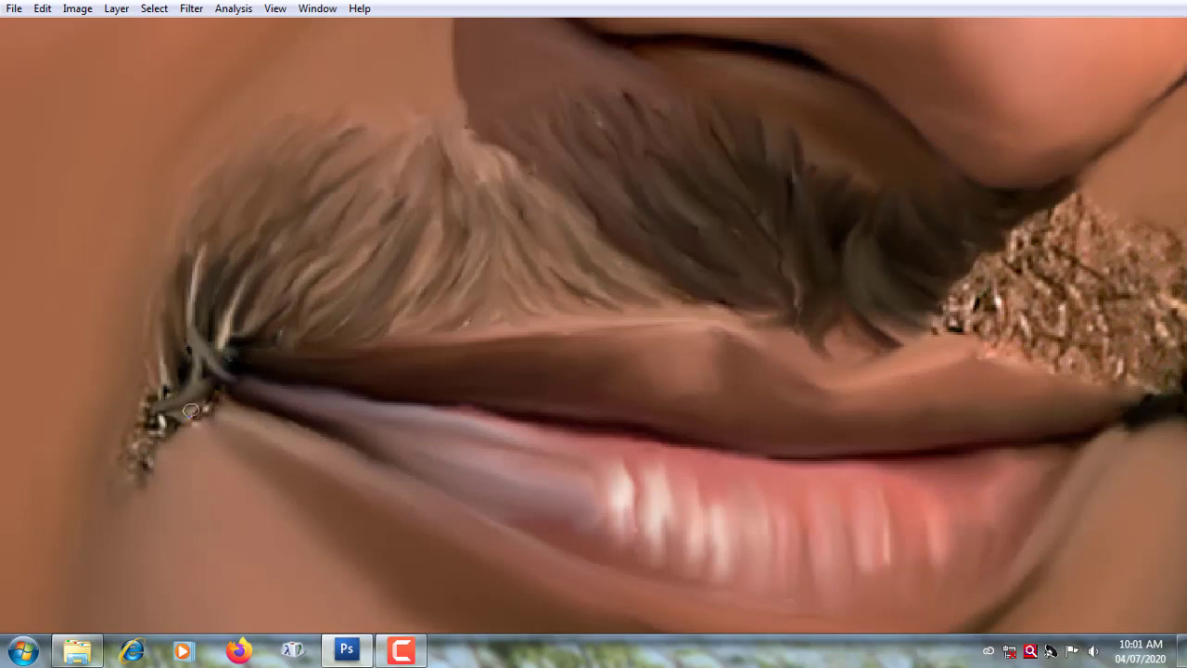
{"action": "left_click_drag", "start_coordinate": [148, 455], "coordinate": [135, 411]}
{"action": "mouse_move", "coordinate": [185, 362]}
{"action": "left_mouse_down"}
{"action": "mouse_move", "coordinate": [212, 278]}
{"action": "mouse_move", "coordinate": [250, 218]}
{"action": "left_mouse_up"}
Step: Smooth the right moustache patch and reshape the moustache tip at the mouth corner
{"action": "scroll", "coordinate": [456, 254], "scroll_direction": "down", "scroll_amount": 3}
{"action": "scroll", "coordinate": [519, 236], "scroll_direction": "up", "scroll_amount": 3}
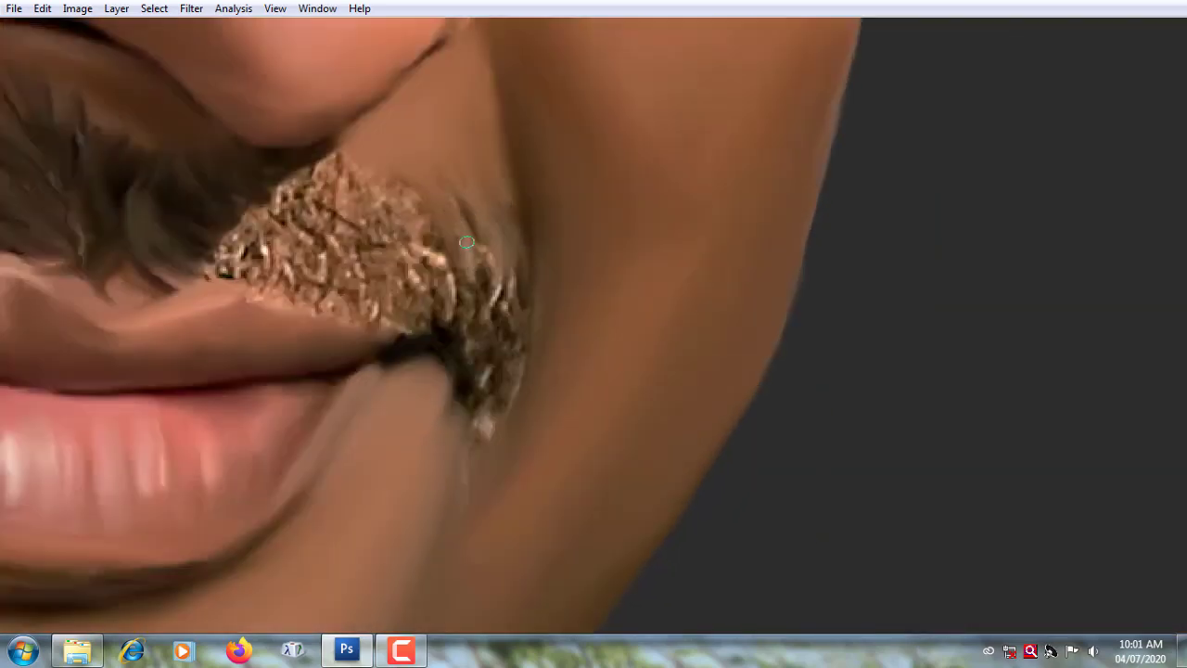
{"action": "left_click_drag", "start_coordinate": [277, 232], "coordinate": [295, 192]}
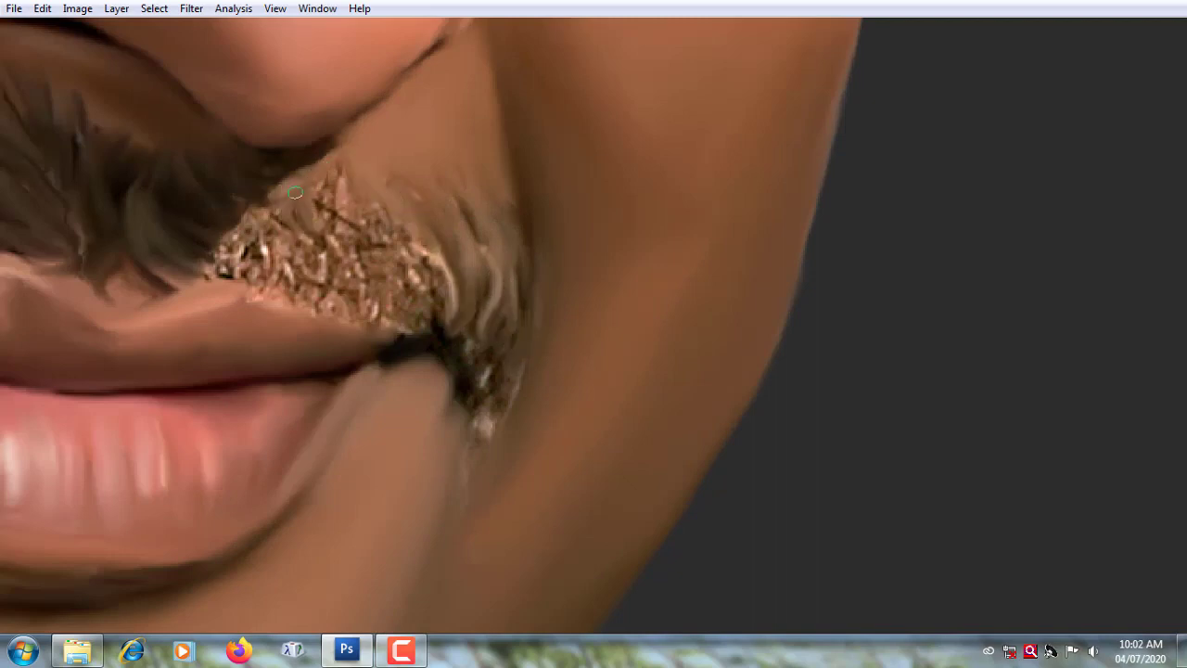
{"action": "left_click_drag", "start_coordinate": [213, 283], "coordinate": [252, 243]}
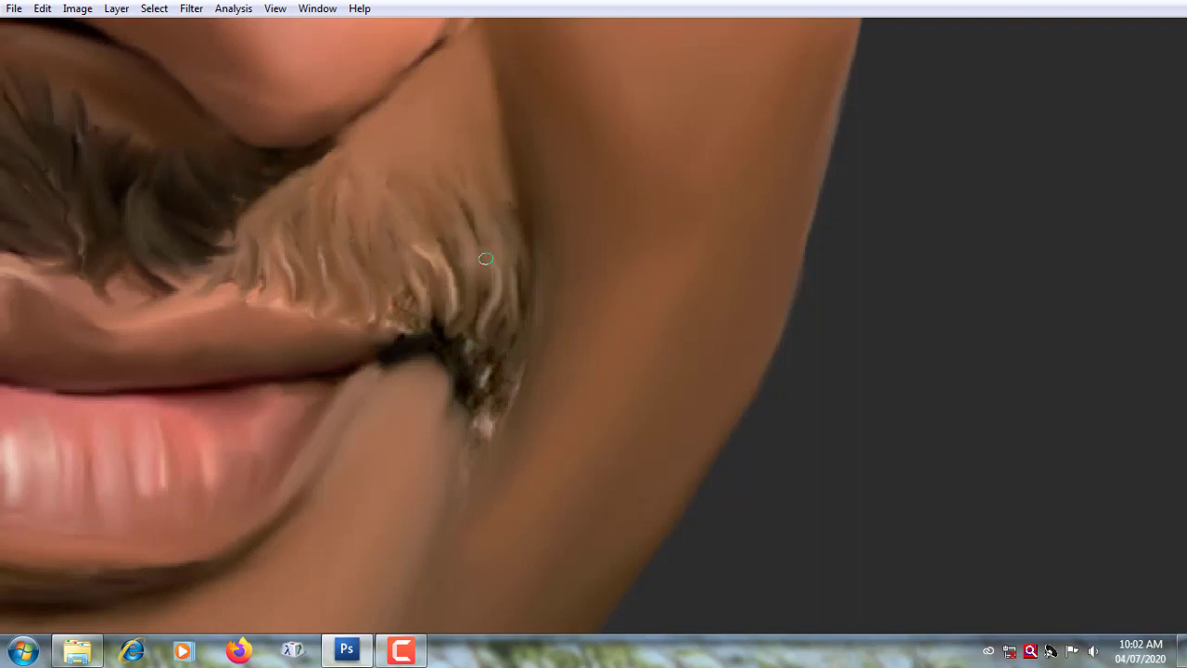
{"action": "left_click_drag", "start_coordinate": [485, 258], "coordinate": [433, 351]}
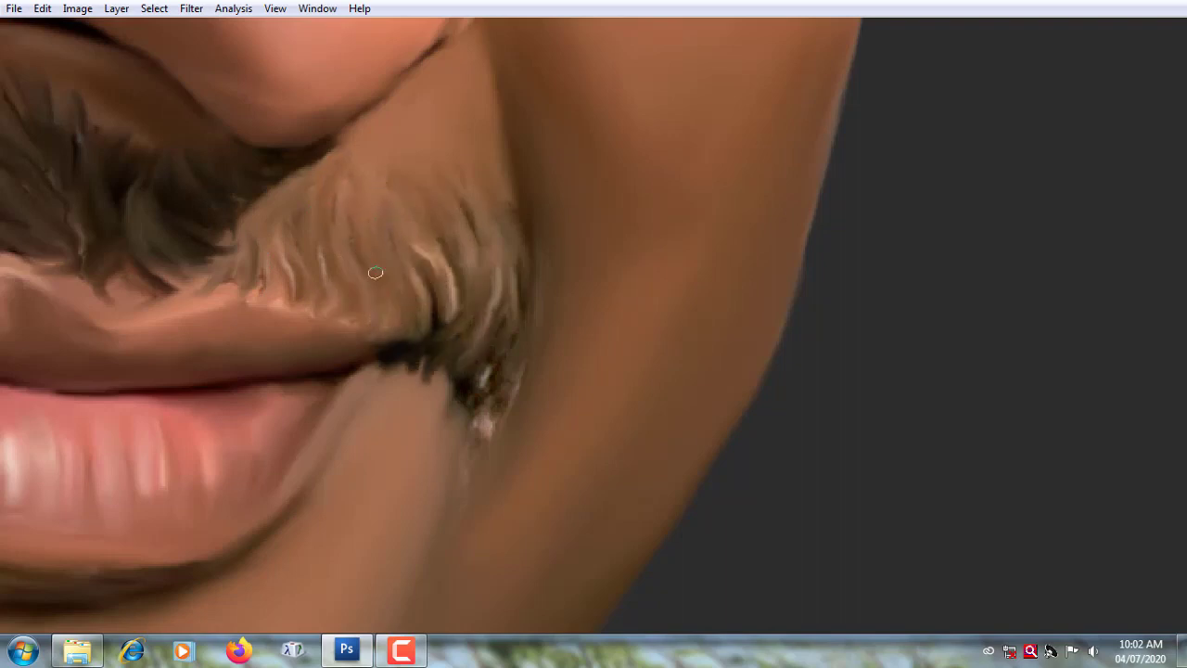
{"action": "left_click_drag", "start_coordinate": [462, 408], "coordinate": [499, 386]}
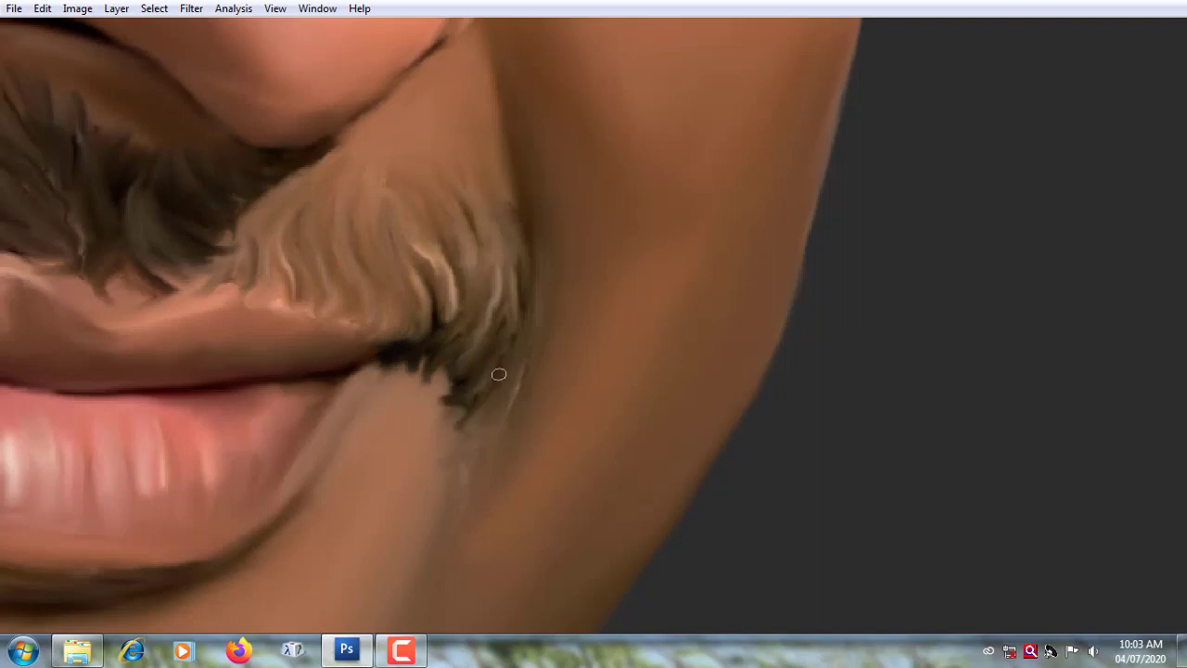
{"action": "scroll", "coordinate": [484, 383], "scroll_direction": "left", "scroll_amount": 3}
{"action": "scroll", "coordinate": [325, 209], "scroll_direction": "up", "scroll_amount": 1}
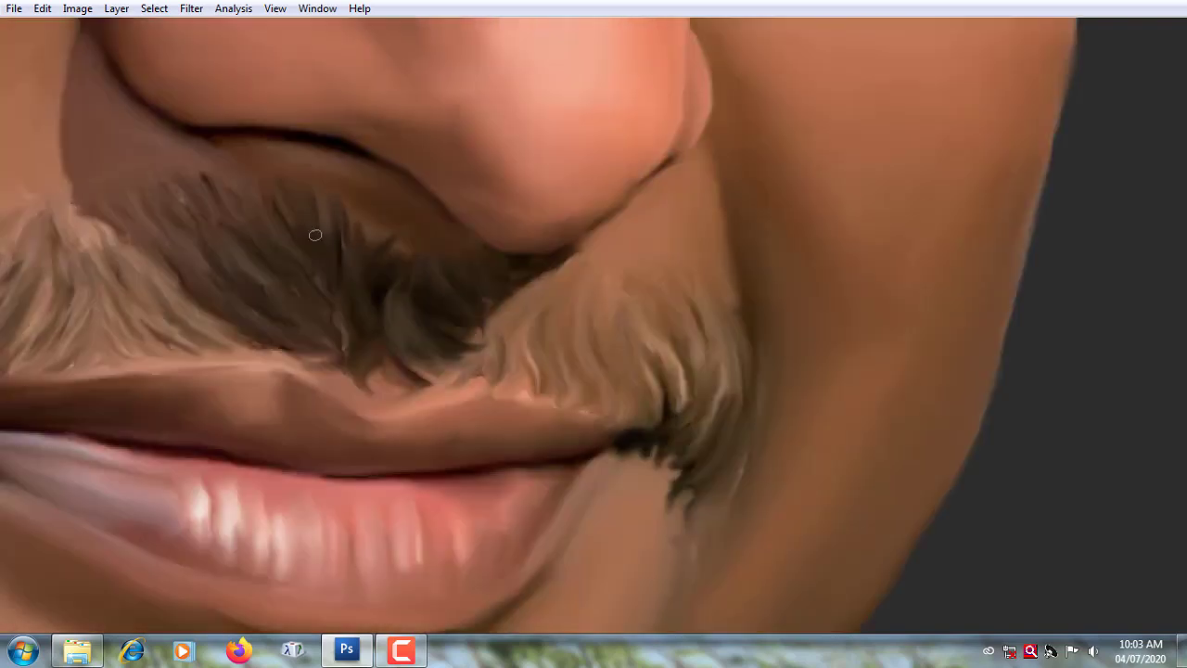
{"action": "scroll", "coordinate": [279, 259], "scroll_direction": "left", "scroll_amount": 2}
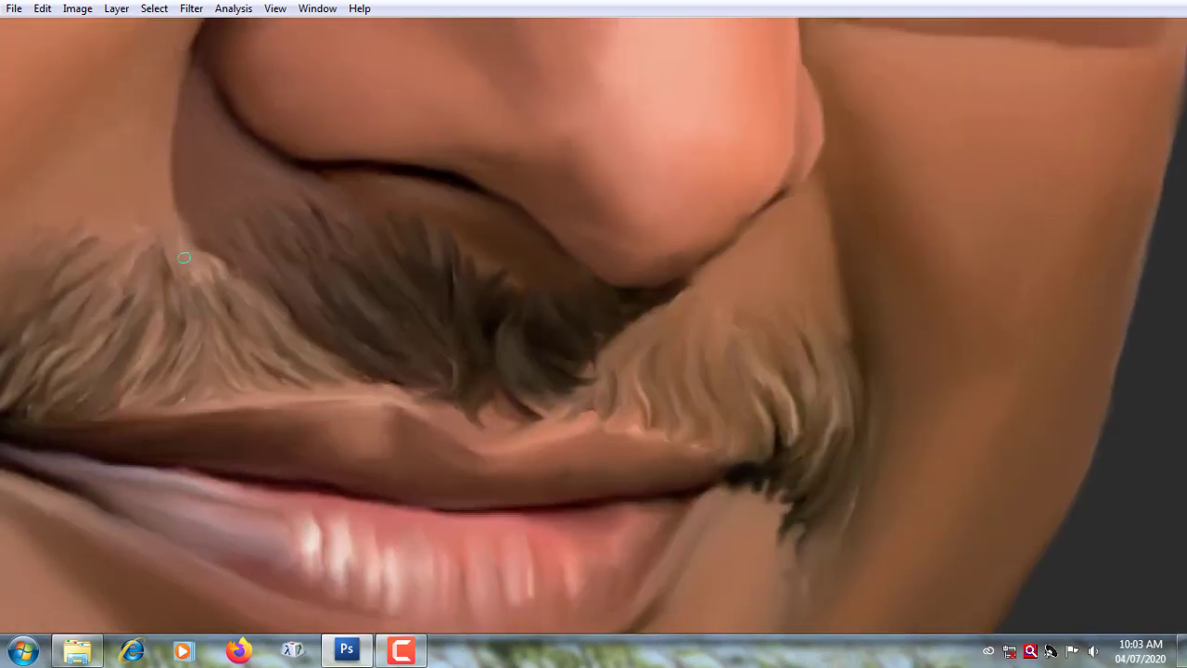
{"action": "scroll", "coordinate": [465, 351], "scroll_direction": "left", "scroll_amount": 2}
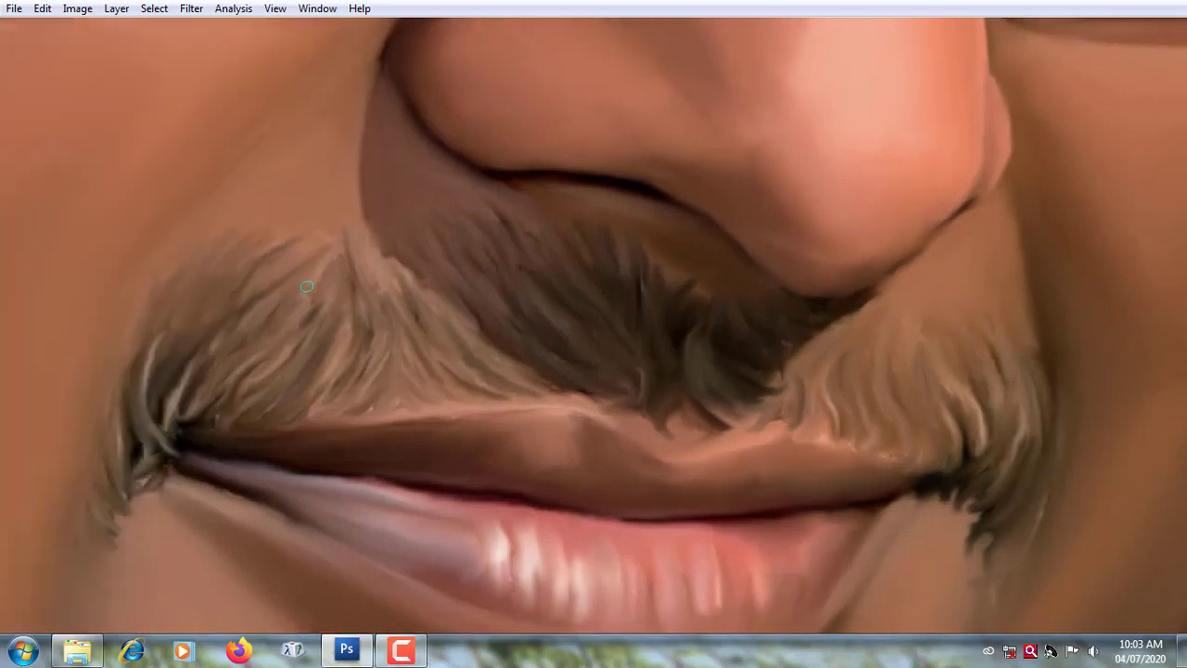
{"action": "scroll", "coordinate": [230, 405], "scroll_direction": "down", "scroll_amount": 2}
{"action": "scroll", "coordinate": [230, 404], "scroll_direction": "left", "scroll_amount": 1}
{"action": "scroll", "coordinate": [320, 350], "scroll_direction": "right", "scroll_amount": 4}
{"action": "scroll", "coordinate": [321, 350], "scroll_direction": "down", "scroll_amount": 2}
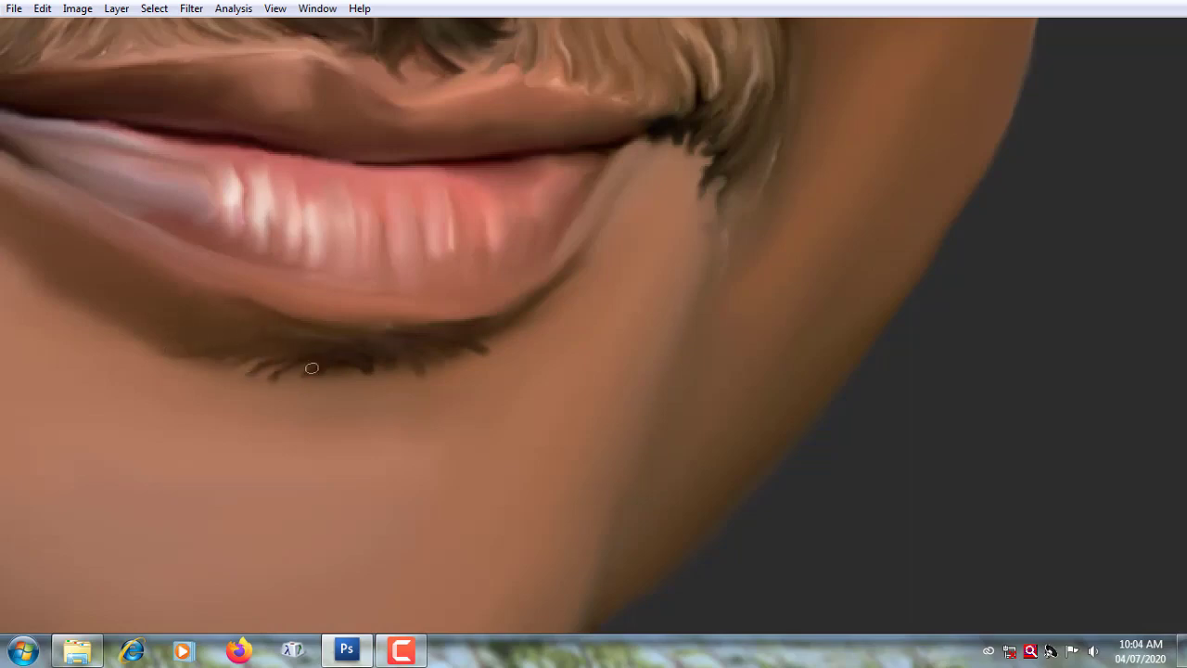
Step: Zoom in on the neck and smudge the collar edge into the skin along the neck
{"action": "scroll", "coordinate": [241, 350], "scroll_direction": "down", "scroll_amount": 3}
{"action": "scroll", "coordinate": [491, 287], "scroll_direction": "up", "scroll_amount": 3}
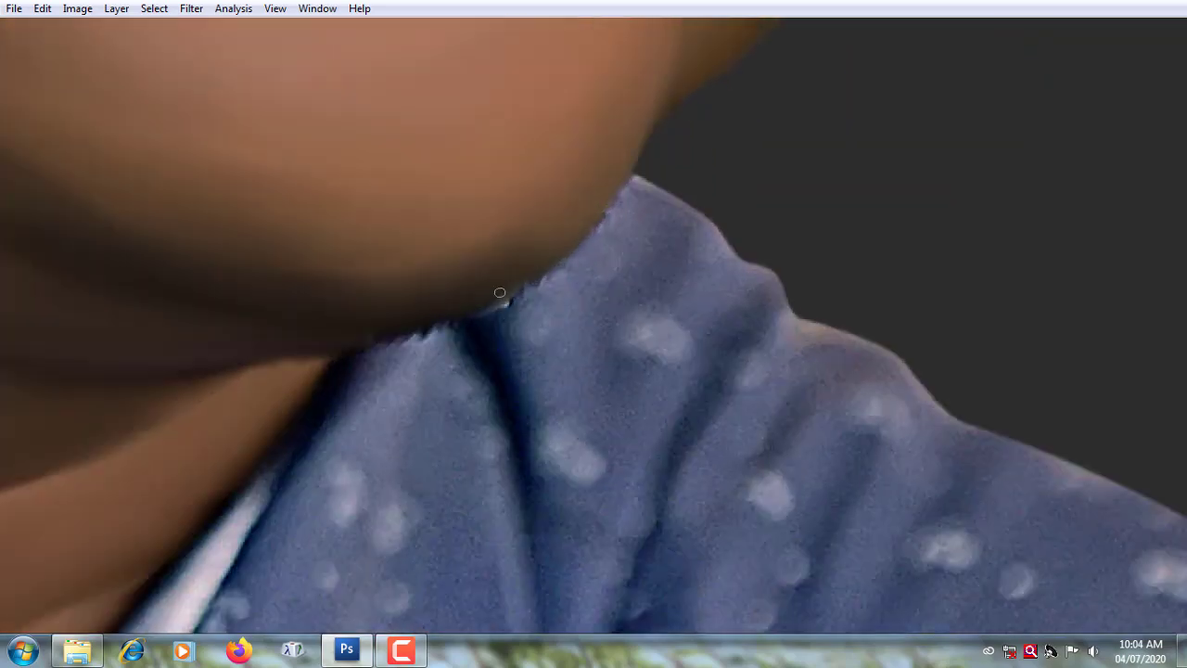
{"action": "scroll", "coordinate": [451, 343], "scroll_direction": "up", "scroll_amount": 1}
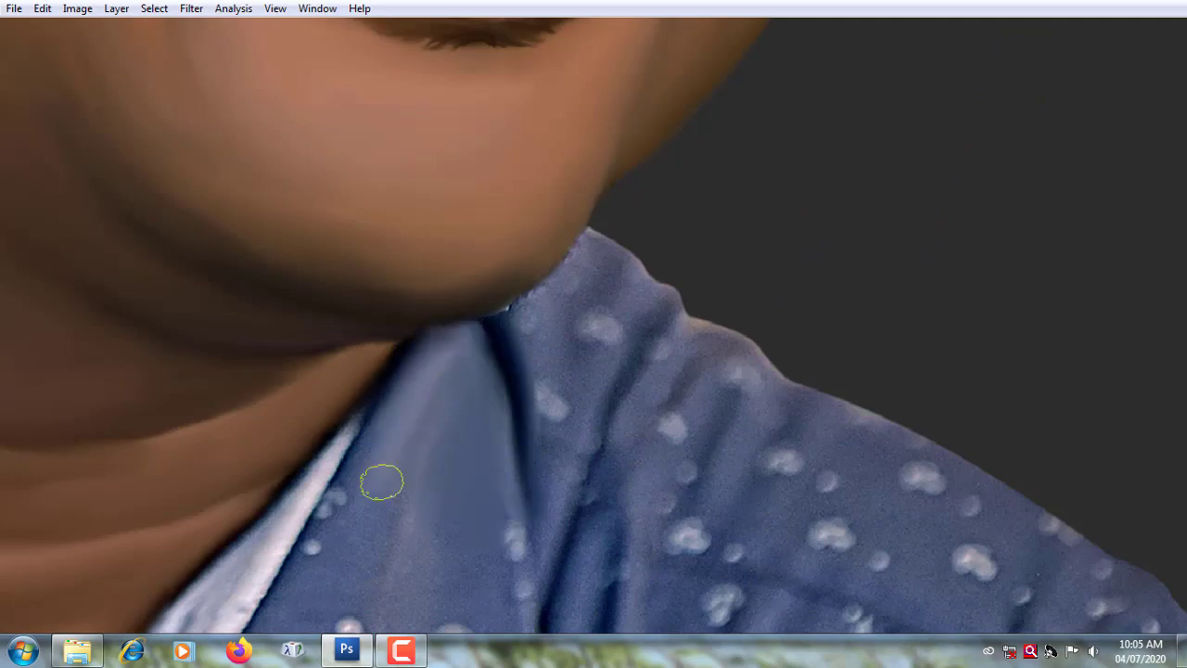
{"action": "scroll", "coordinate": [427, 455], "scroll_direction": "left", "scroll_amount": 3}
{"action": "scroll", "coordinate": [359, 541], "scroll_direction": "down", "scroll_amount": 3}
{"action": "scroll", "coordinate": [359, 540], "scroll_direction": "down", "scroll_amount": 2}
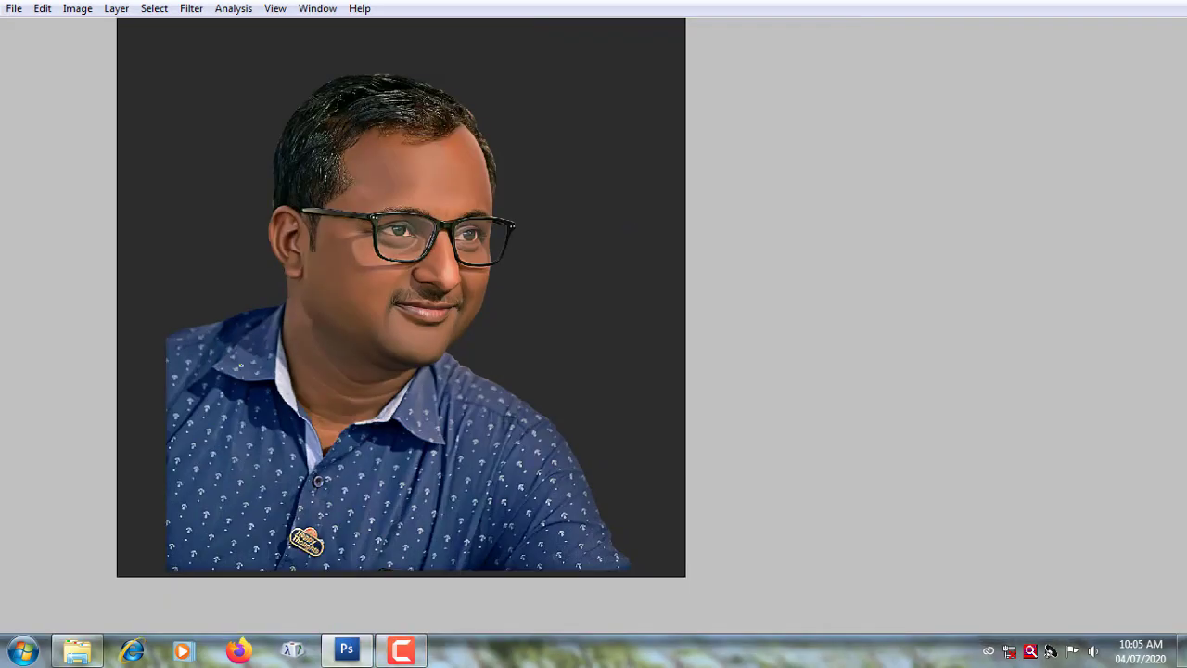
{"action": "scroll", "coordinate": [306, 315], "scroll_direction": "up", "scroll_amount": 5}
{"action": "scroll", "coordinate": [337, 79], "scroll_direction": "down", "scroll_amount": 1}
{"action": "scroll", "coordinate": [336, 78], "scroll_direction": "up", "scroll_amount": 3}
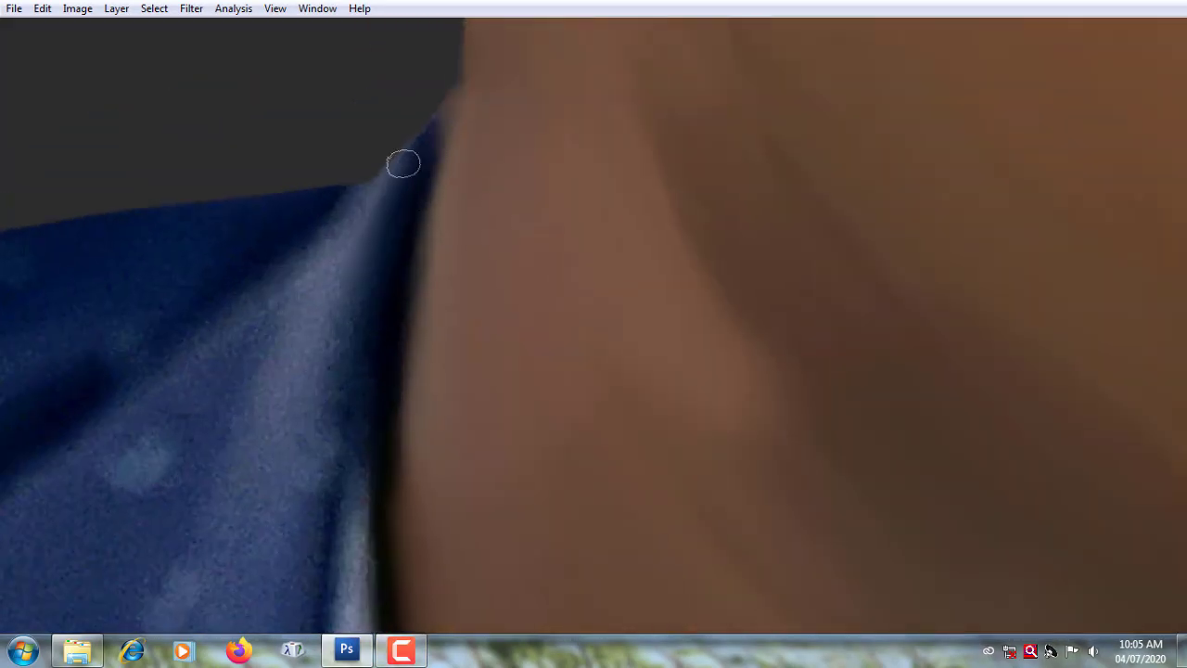
{"action": "scroll", "coordinate": [324, 329], "scroll_direction": "up", "scroll_amount": 2}
{"action": "scroll", "coordinate": [398, 241], "scroll_direction": "up", "scroll_amount": 1}
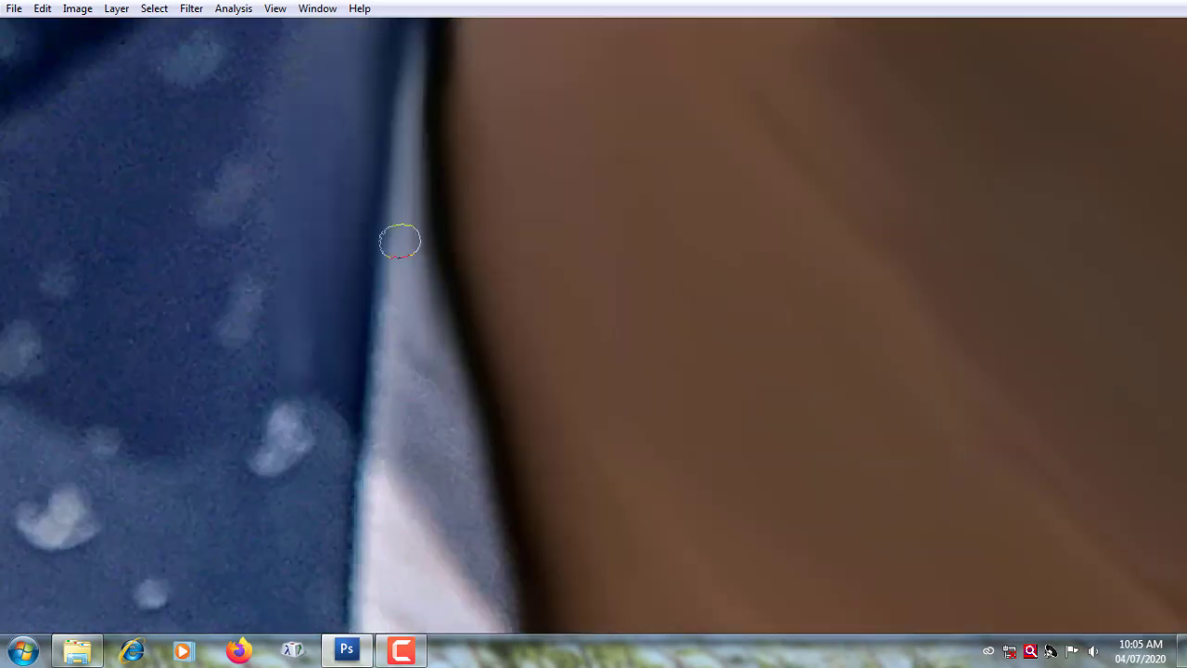
{"action": "scroll", "coordinate": [430, 376], "scroll_direction": "down", "scroll_amount": 3}
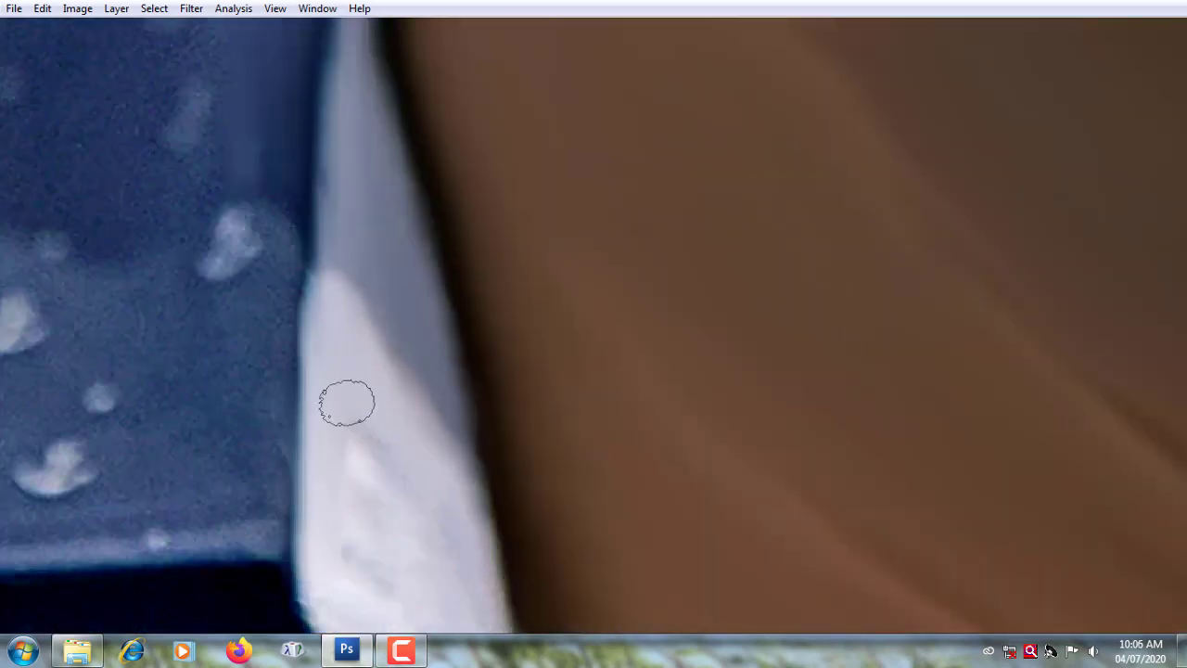
{"action": "scroll", "coordinate": [347, 402], "scroll_direction": "down", "scroll_amount": 1}
{"action": "scroll", "coordinate": [442, 349], "scroll_direction": "down", "scroll_amount": 3}
{"action": "scroll", "coordinate": [424, 177], "scroll_direction": "down", "scroll_amount": 3}
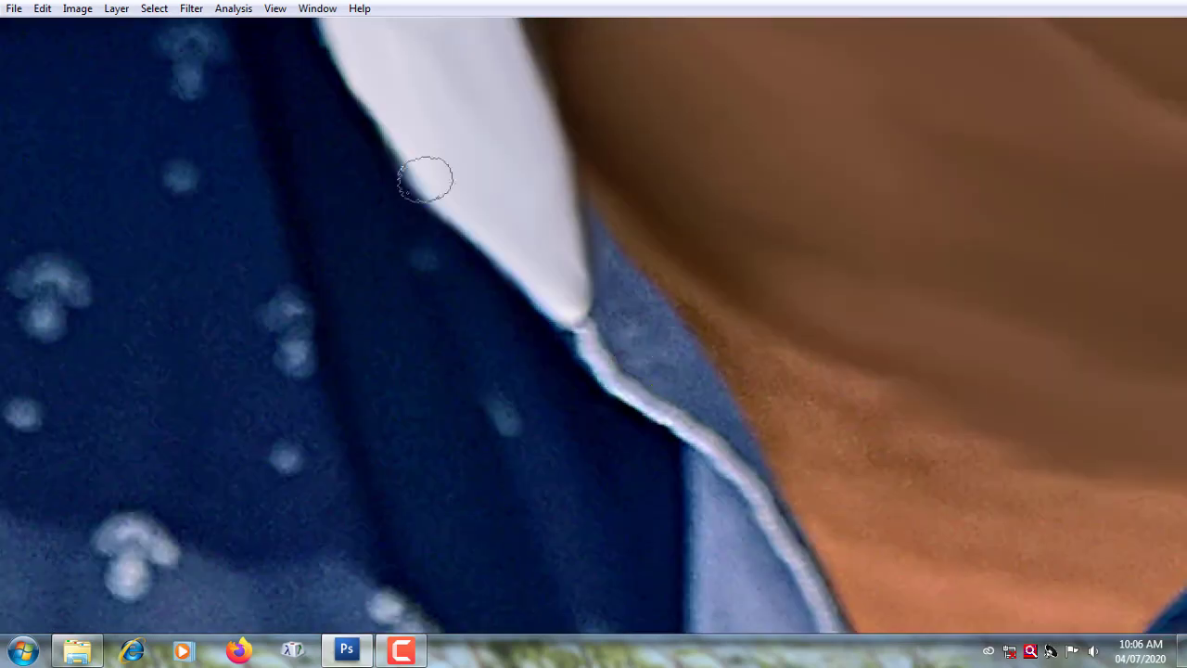
{"action": "mouse_move", "coordinate": [672, 415]}
{"action": "left_mouse_down"}
{"action": "mouse_move", "coordinate": [702, 318]}
{"action": "mouse_move", "coordinate": [760, 416]}
{"action": "mouse_move", "coordinate": [600, 334]}
{"action": "mouse_move", "coordinate": [748, 466]}
{"action": "left_mouse_up"}
{"action": "scroll", "coordinate": [779, 343], "scroll_direction": "down", "scroll_amount": 3}
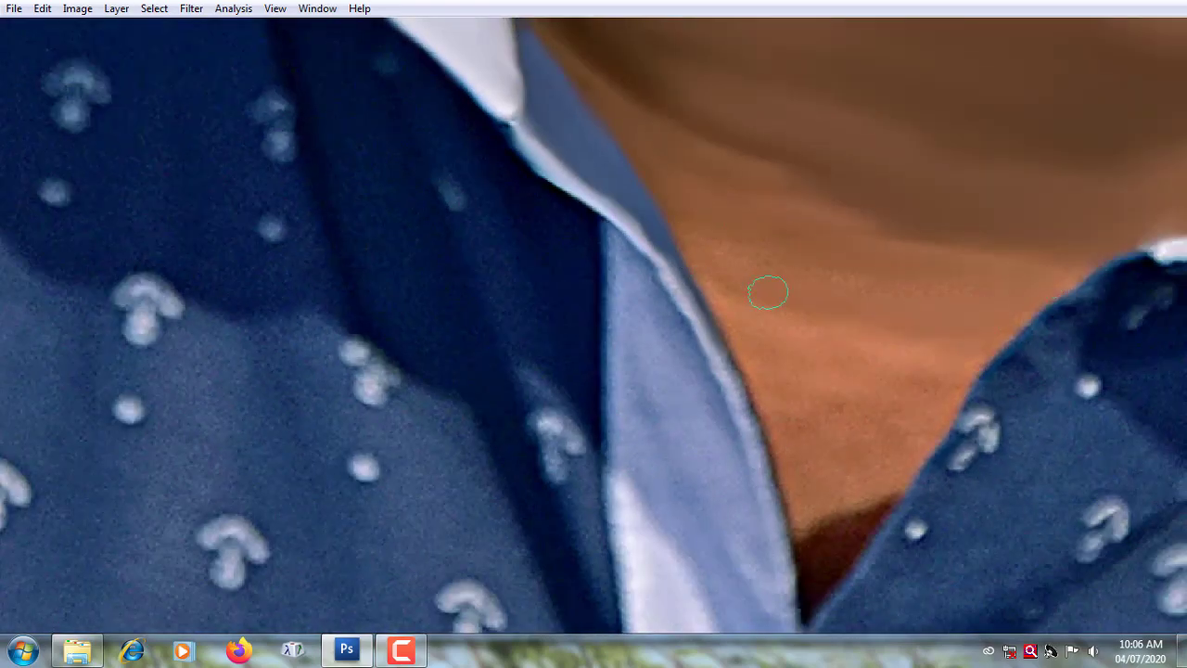
{"action": "left_click_drag", "start_coordinate": [908, 444], "coordinate": [804, 483]}
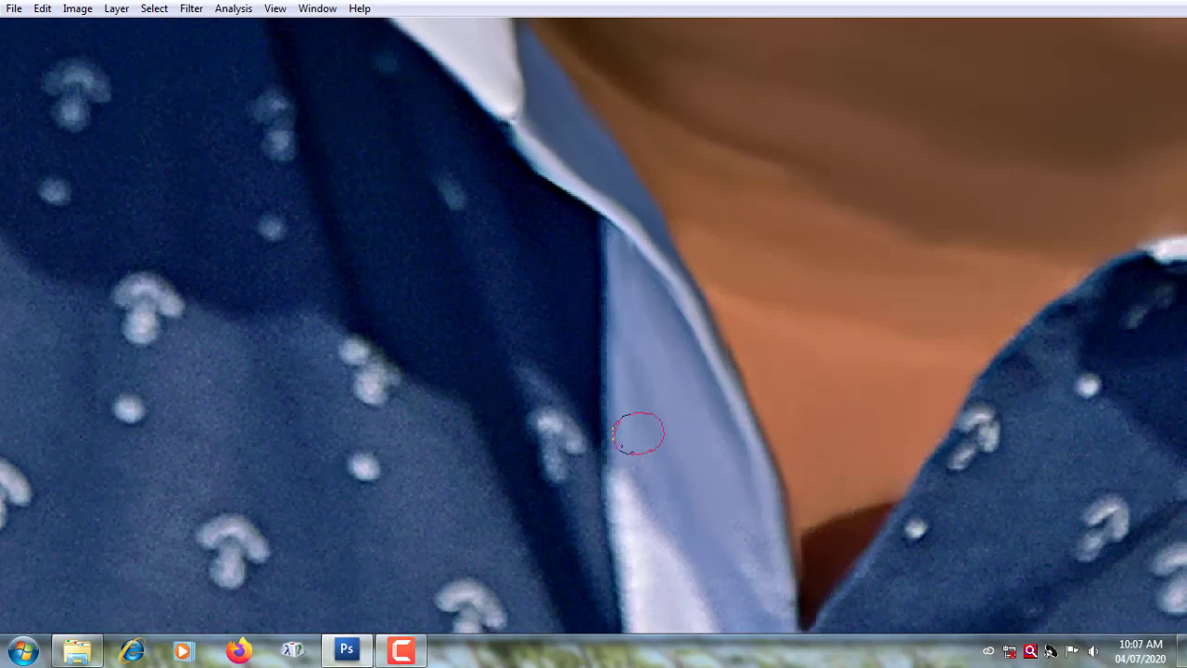
Step: Smudge more strokes along the collar to smooth it further
{"action": "scroll", "coordinate": [639, 432], "scroll_direction": "down", "scroll_amount": 2}
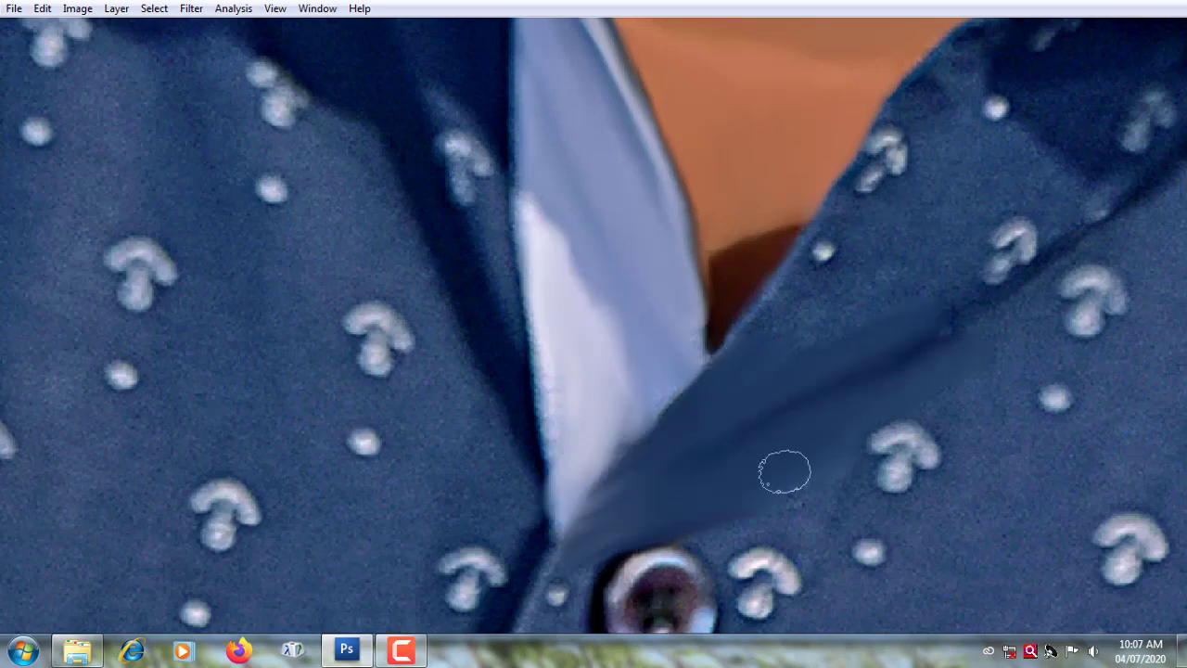
{"action": "scroll", "coordinate": [784, 472], "scroll_direction": "up", "scroll_amount": 2}
{"action": "scroll", "coordinate": [837, 448], "scroll_direction": "up", "scroll_amount": 2}
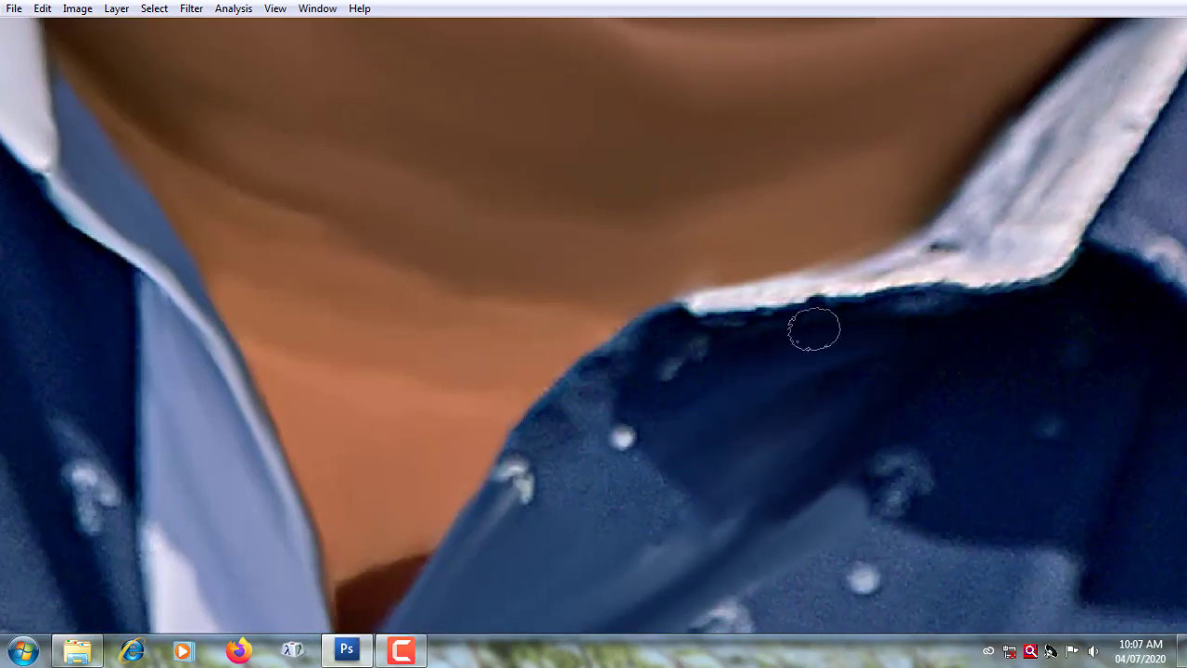
{"action": "scroll", "coordinate": [676, 529], "scroll_direction": "down", "scroll_amount": 2}
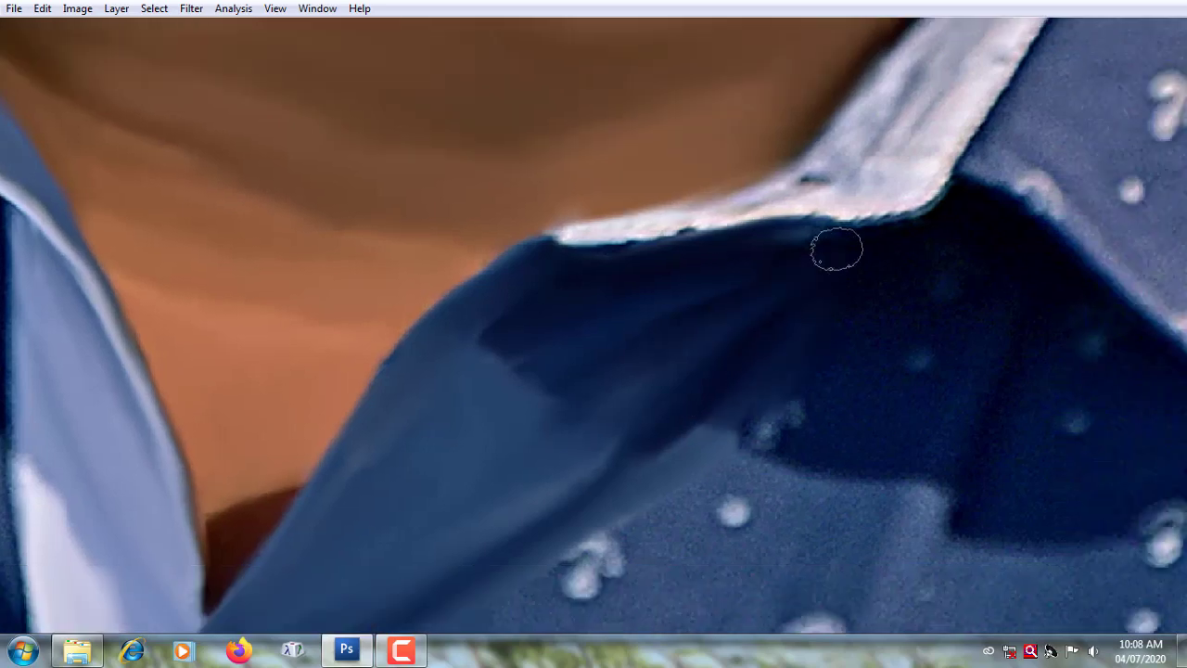
{"action": "scroll", "coordinate": [829, 392], "scroll_direction": "up", "scroll_amount": 2}
{"action": "mouse_move", "coordinate": [967, 257]}
{"action": "left_mouse_down"}
{"action": "mouse_move", "coordinate": [850, 291]}
{"action": "mouse_move", "coordinate": [899, 235]}
{"action": "mouse_move", "coordinate": [909, 185]}
{"action": "left_mouse_up"}
{"action": "scroll", "coordinate": [763, 379], "scroll_direction": "up", "scroll_amount": 1}
{"action": "scroll", "coordinate": [807, 323], "scroll_direction": "up", "scroll_amount": 1}
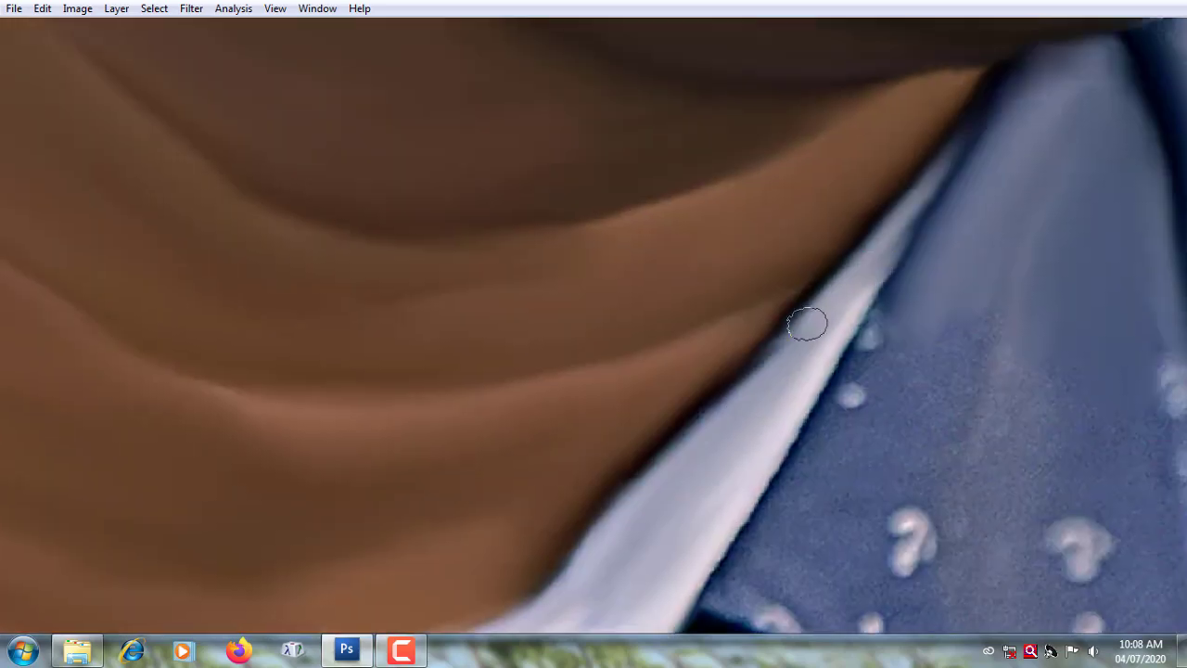
{"action": "left_click_drag", "start_coordinate": [850, 373], "coordinate": [898, 469]}
{"action": "scroll", "coordinate": [795, 279], "scroll_direction": "down", "scroll_amount": 3}
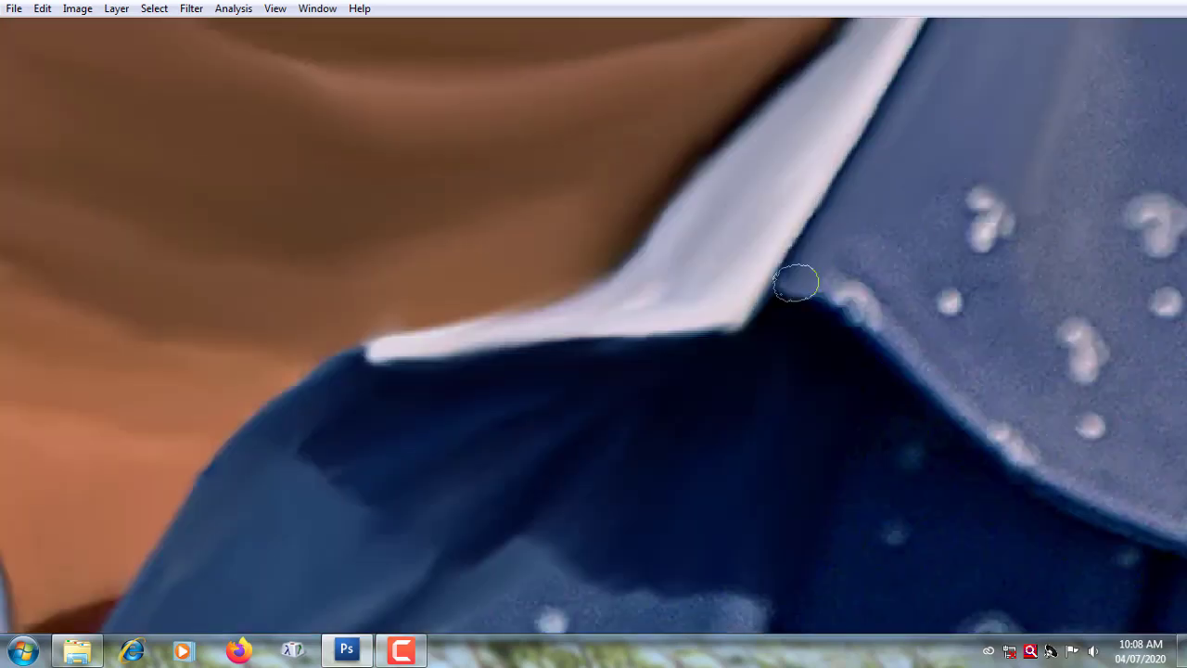
{"action": "scroll", "coordinate": [881, 305], "scroll_direction": "down", "scroll_amount": 3}
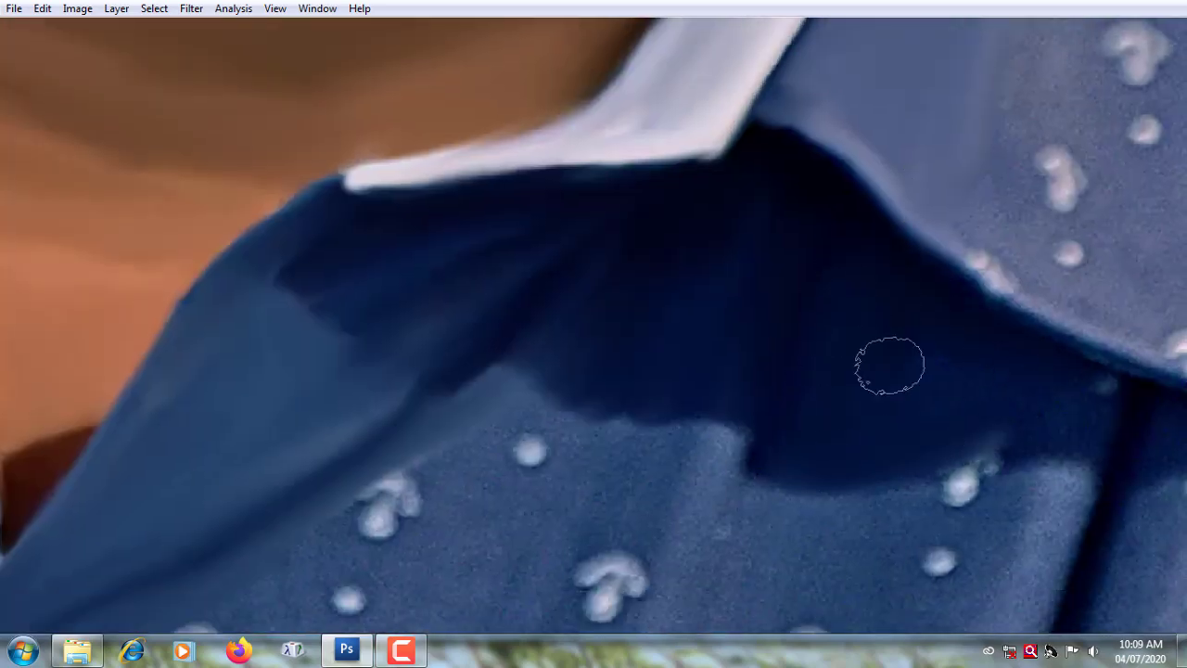
{"action": "scroll", "coordinate": [891, 361], "scroll_direction": "up", "scroll_amount": 1}
Step: With a smaller brush, extend the collar's lower edge and paint out its white spots
{"action": "key", "text": "bracketleft"}
{"action": "left_click_drag", "start_coordinate": [946, 363], "coordinate": [1056, 337]}
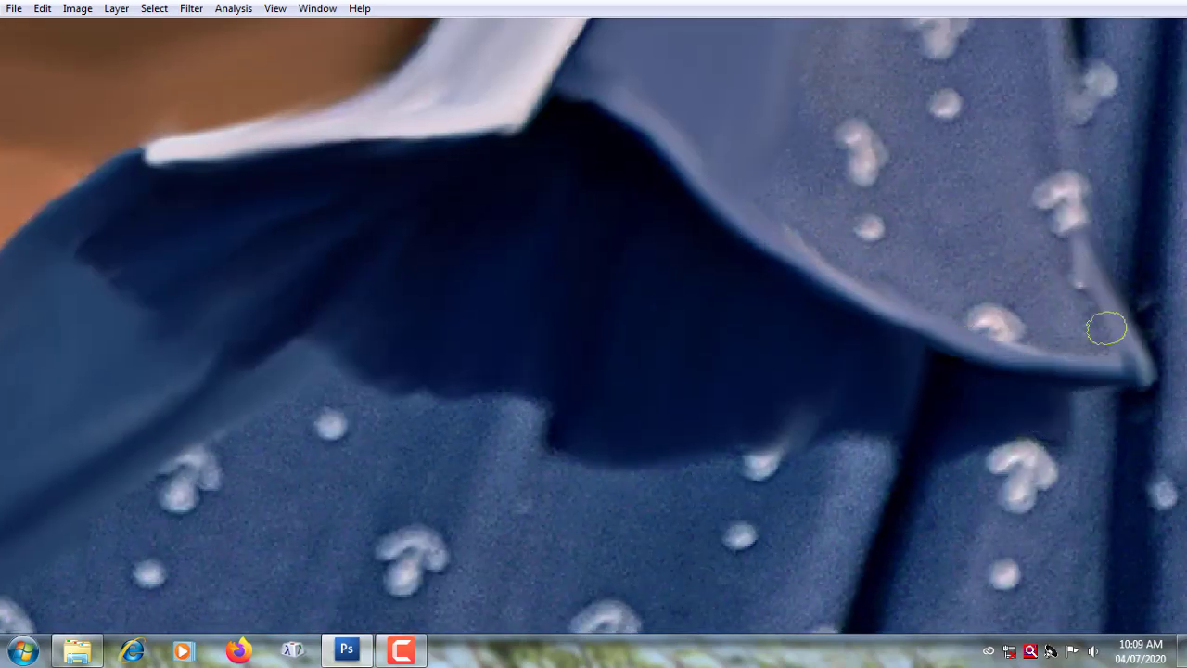
{"action": "scroll", "coordinate": [789, 227], "scroll_direction": "up", "scroll_amount": 2}
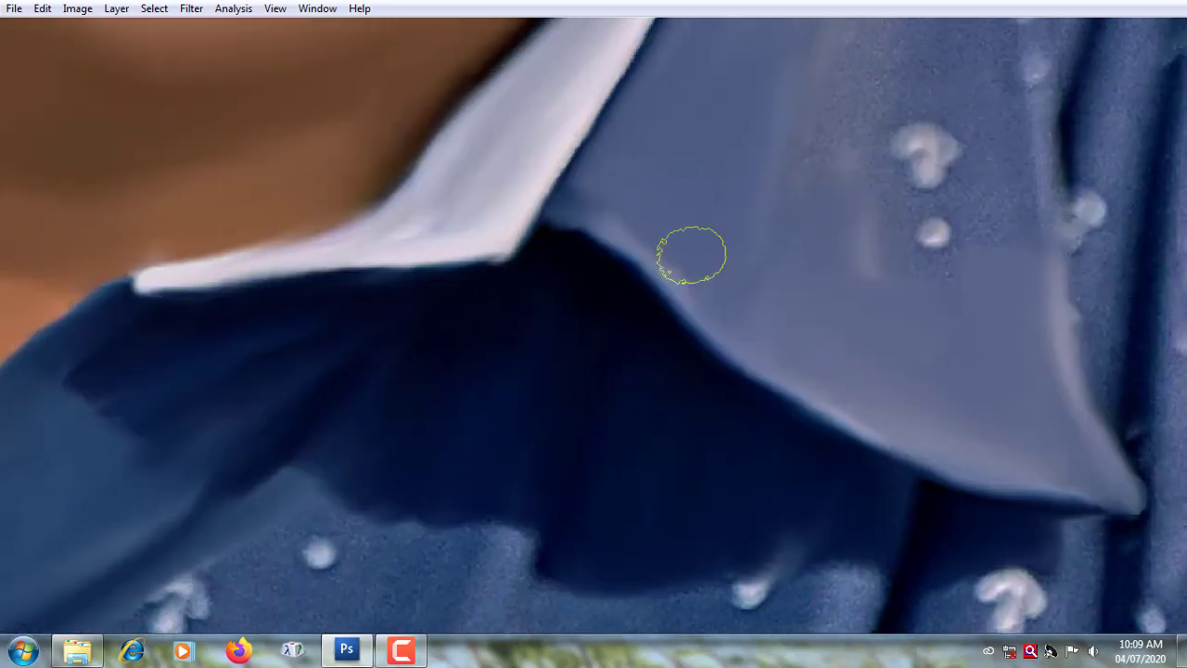
{"action": "scroll", "coordinate": [805, 371], "scroll_direction": "down", "scroll_amount": 1}
{"action": "left_click_drag", "start_coordinate": [805, 370], "coordinate": [753, 281]}
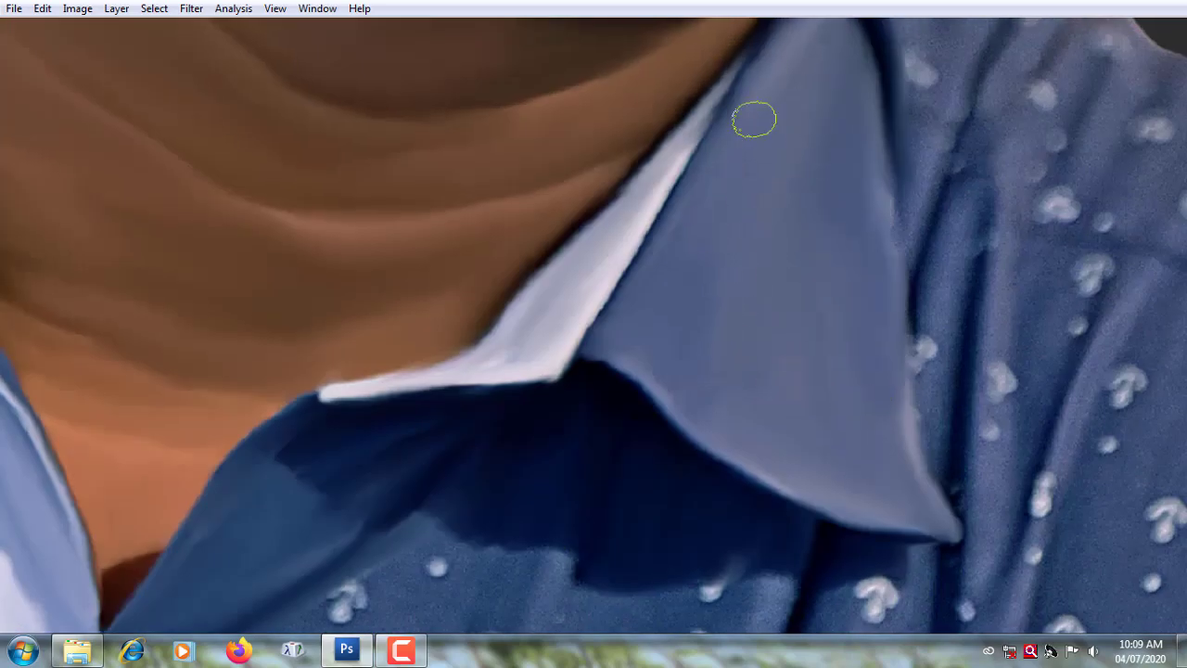
{"action": "scroll", "coordinate": [752, 120], "scroll_direction": "up", "scroll_amount": 2}
Step: Smudge the collar edge and shoulder shading smooth
{"action": "scroll", "coordinate": [728, 389], "scroll_direction": "down", "scroll_amount": 1}
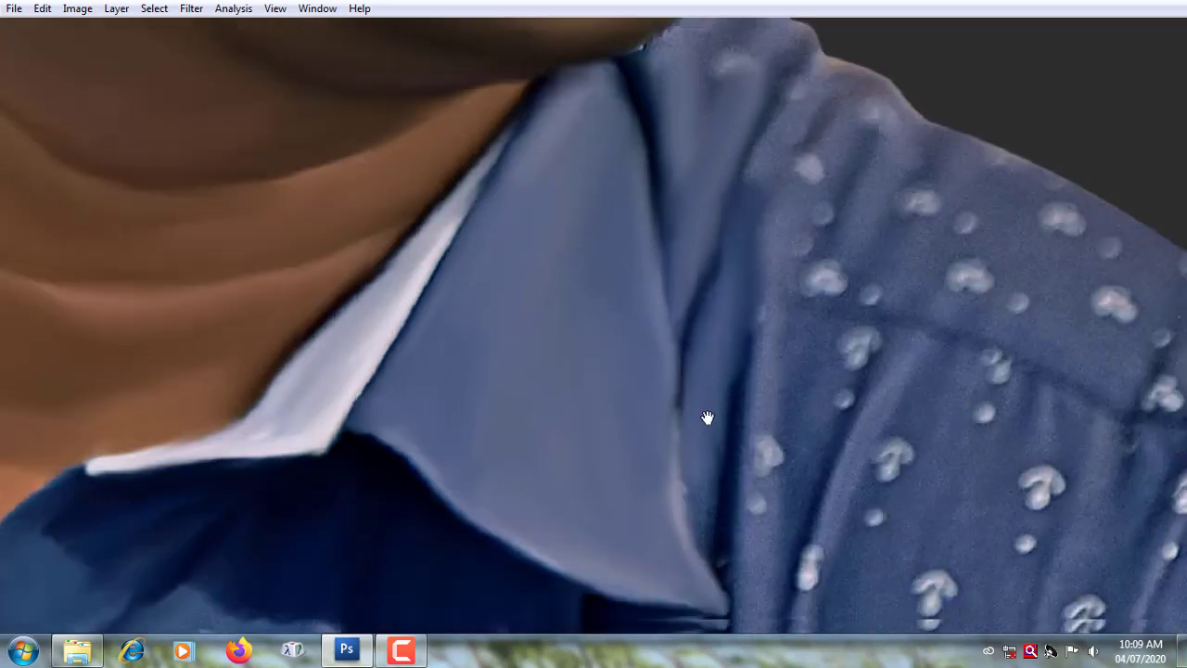
{"action": "scroll", "coordinate": [710, 399], "scroll_direction": "down", "scroll_amount": 2}
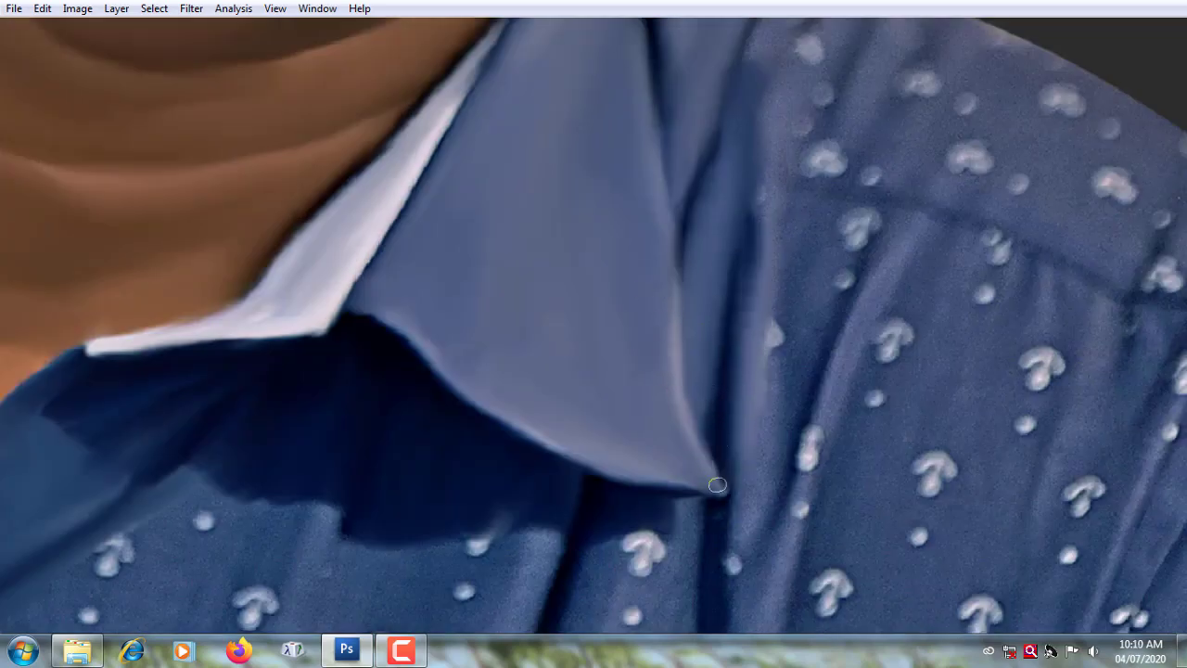
{"action": "scroll", "coordinate": [816, 231], "scroll_direction": "up", "scroll_amount": 3}
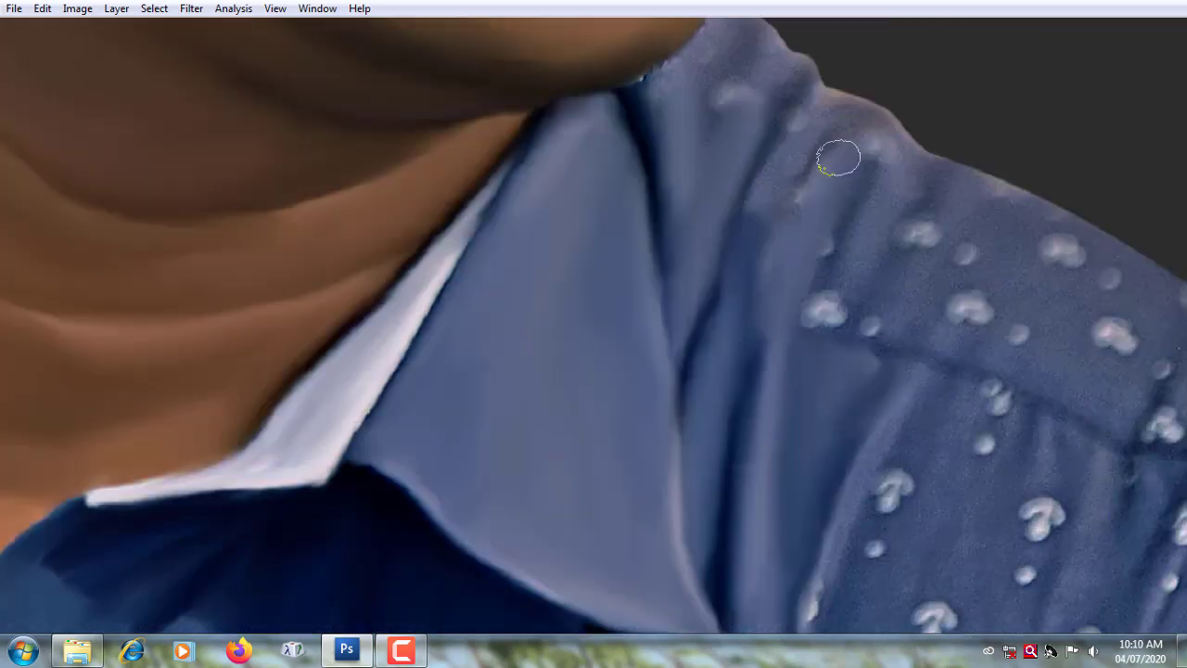
{"action": "scroll", "coordinate": [816, 278], "scroll_direction": "down", "scroll_amount": 2}
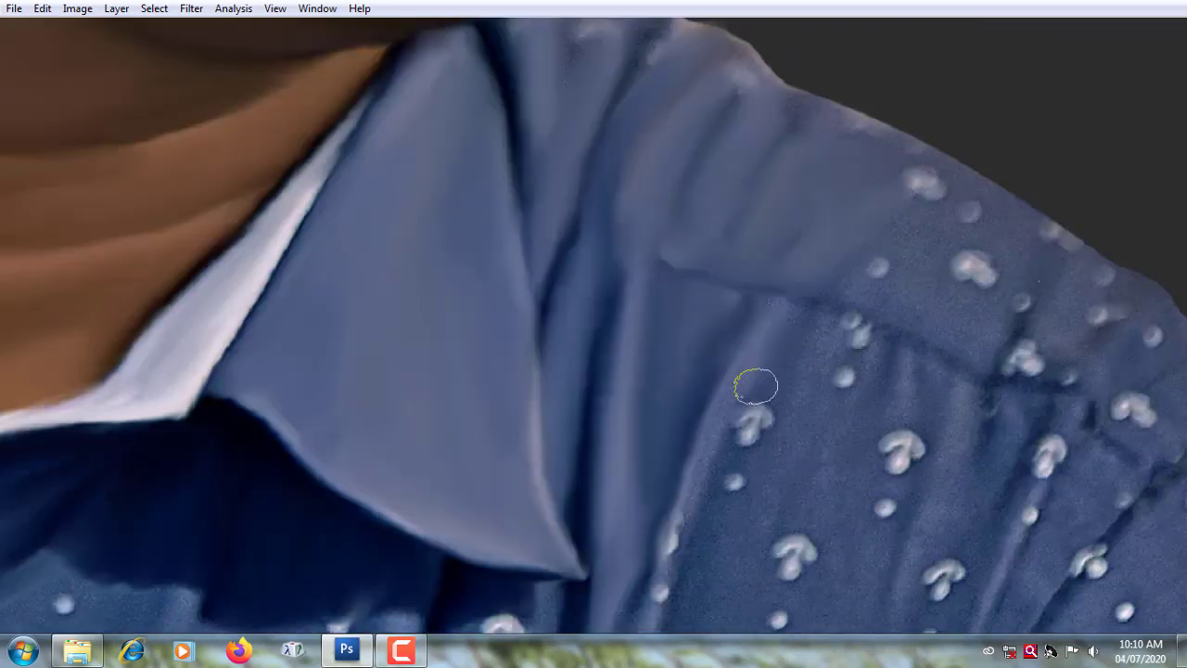
{"action": "scroll", "coordinate": [686, 436], "scroll_direction": "up", "scroll_amount": 2}
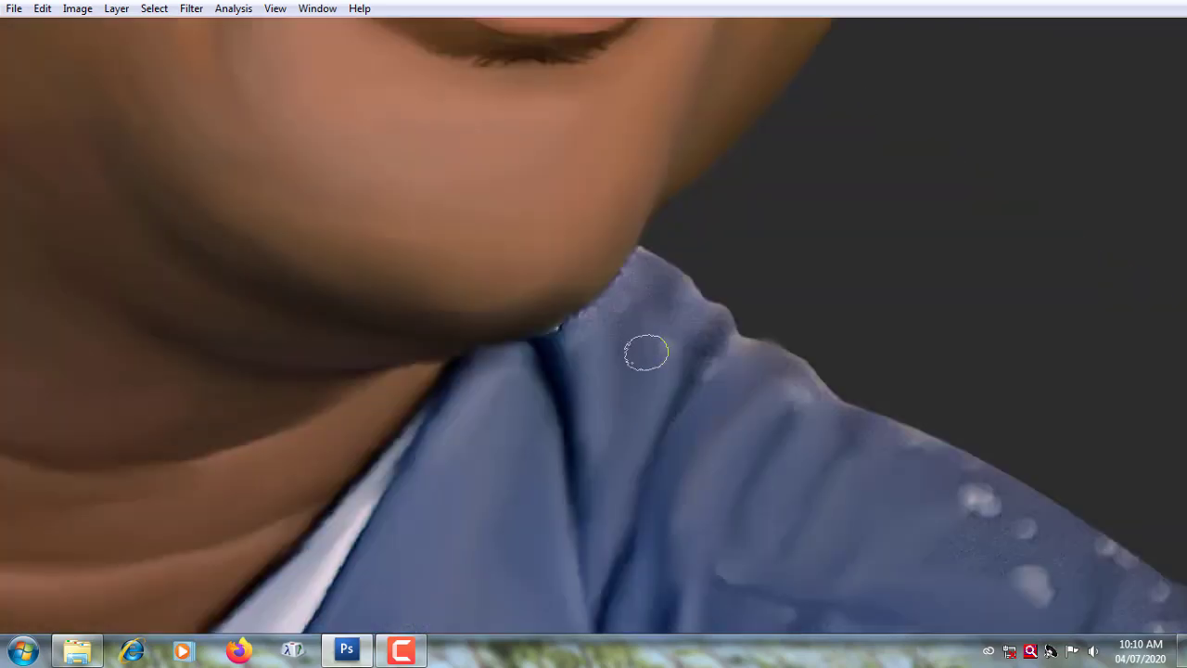
{"action": "scroll", "coordinate": [603, 357], "scroll_direction": "up", "scroll_amount": 1}
{"action": "mouse_move", "coordinate": [647, 212]}
{"action": "left_mouse_down"}
{"action": "mouse_move", "coordinate": [676, 387]}
{"action": "mouse_move", "coordinate": [769, 379]}
{"action": "mouse_move", "coordinate": [666, 281]}
{"action": "left_mouse_up"}
{"action": "scroll", "coordinate": [795, 346], "scroll_direction": "down", "scroll_amount": 2}
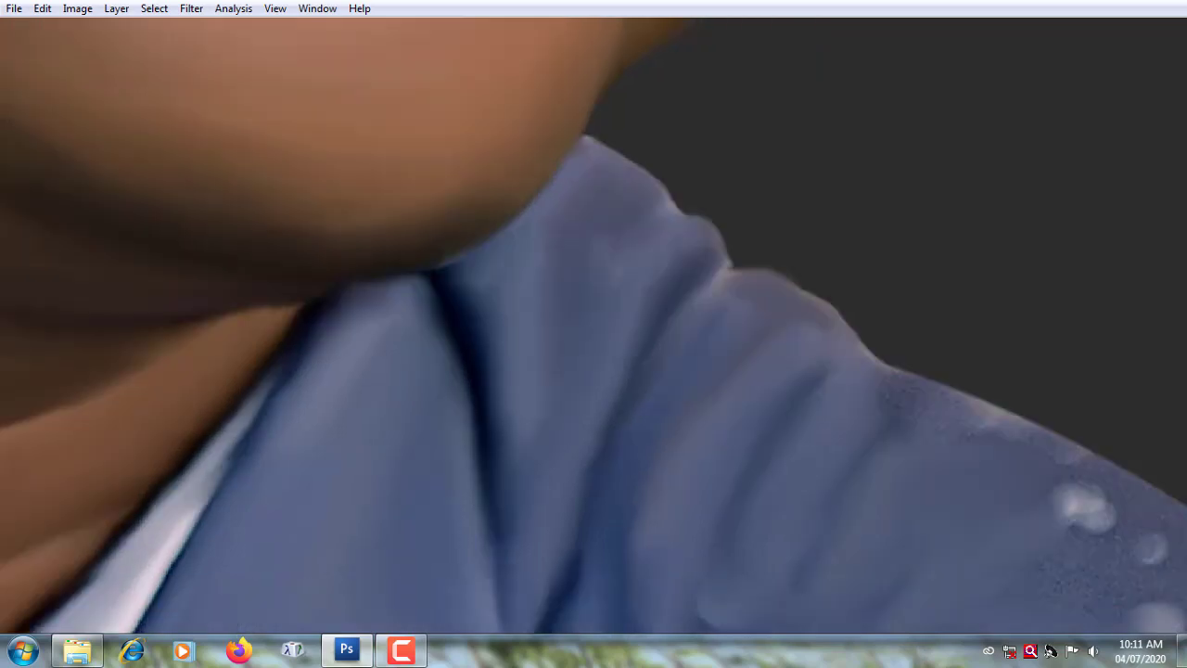
{"action": "scroll", "coordinate": [864, 358], "scroll_direction": "right", "scroll_amount": 2}
{"action": "scroll", "coordinate": [881, 376], "scroll_direction": "down", "scroll_amount": 1}
Step: Set the Smudge brush to about 52 px and smear away white anchors on the shoulder
{"action": "key", "text": "]"}
{"action": "key", "text": "]"}
{"action": "scroll", "coordinate": [855, 442], "scroll_direction": "down", "scroll_amount": 1}
{"action": "scroll", "coordinate": [855, 443], "scroll_direction": "right", "scroll_amount": 1}
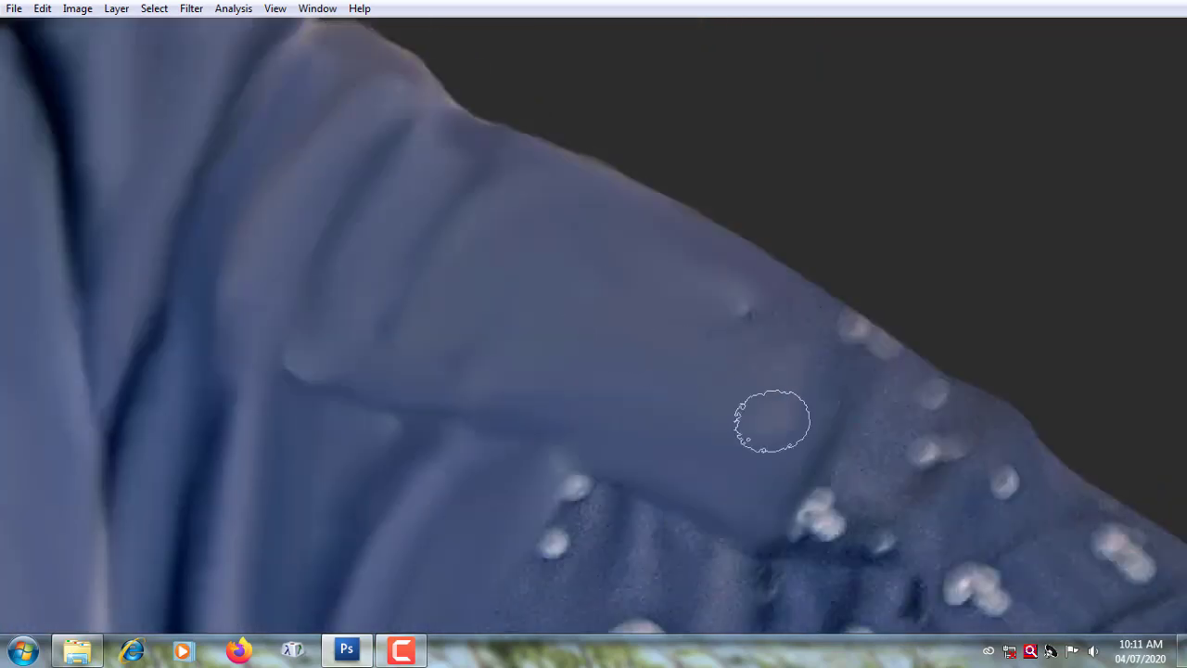
{"action": "scroll", "coordinate": [572, 254], "scroll_direction": "down", "scroll_amount": 1}
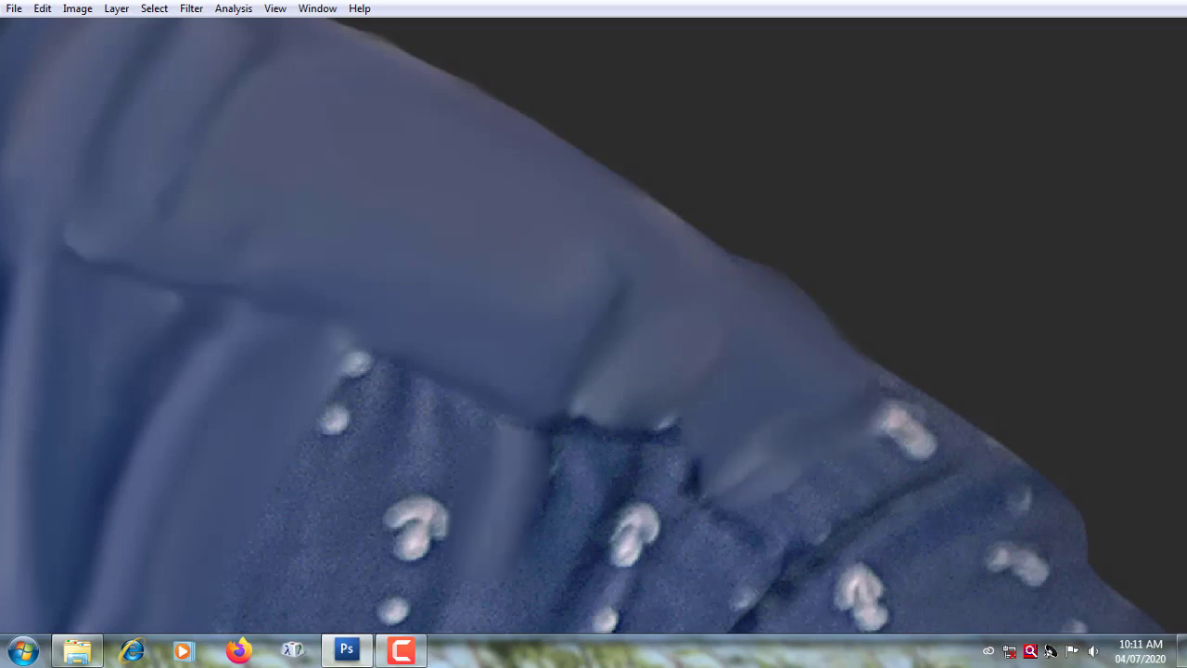
{"action": "scroll", "coordinate": [448, 224], "scroll_direction": "down", "scroll_amount": 3}
{"action": "key", "text": "]"}
{"action": "key", "text": "]"}
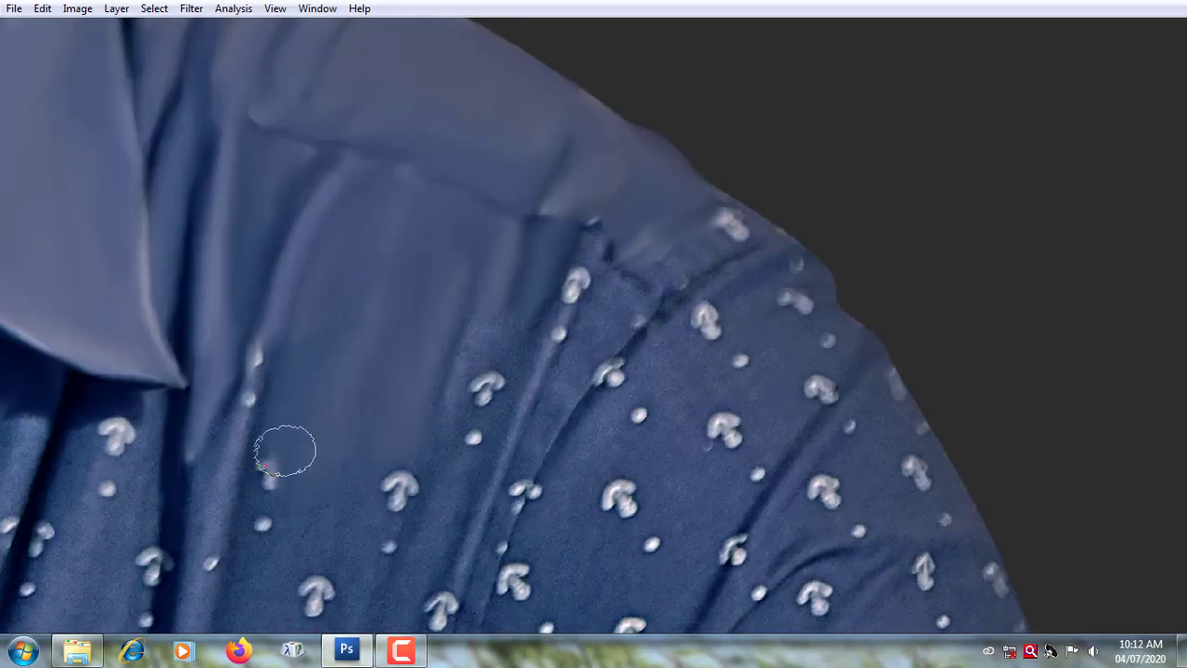
{"action": "key", "text": "]"}
{"action": "key", "text": "]"}
{"action": "key", "text": "]"}
{"action": "scroll", "coordinate": [310, 273], "scroll_direction": "down", "scroll_amount": 3}
{"action": "scroll", "coordinate": [445, 204], "scroll_direction": "down", "scroll_amount": 2}
{"action": "key", "text": "bracketleft"}
{"action": "scroll", "coordinate": [603, 195], "scroll_direction": "up", "scroll_amount": 2}
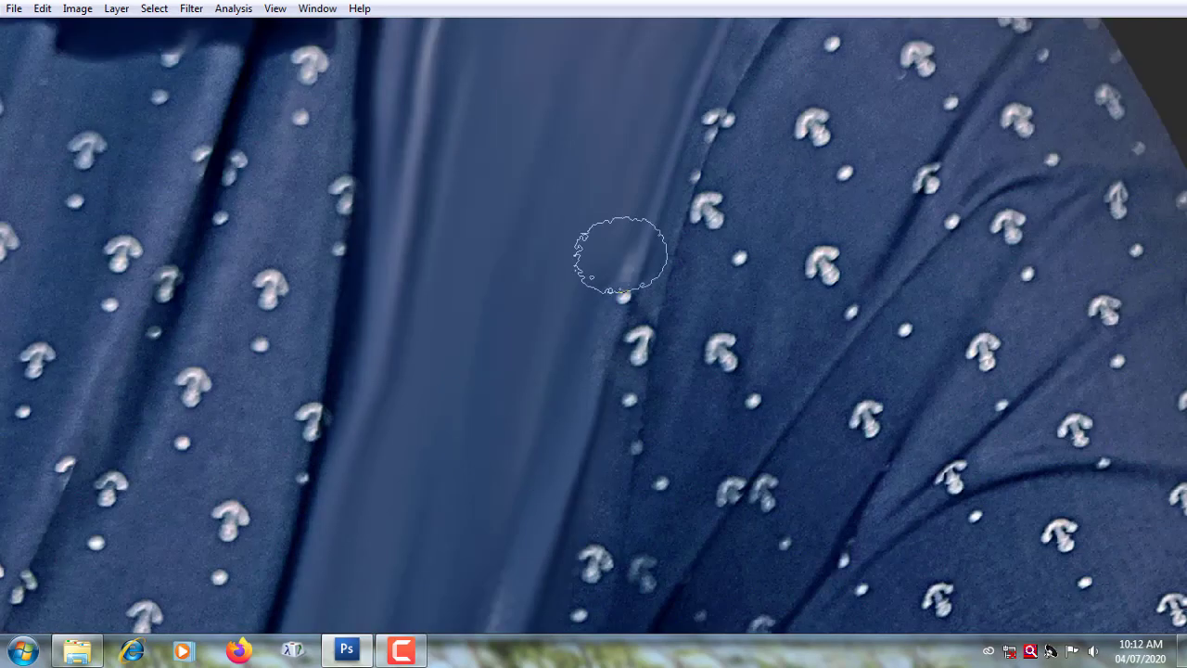
{"action": "key", "text": "bracketleft"}
{"action": "key", "text": "bracketleft"}
{"action": "key", "text": "bracketleft"}
{"action": "scroll", "coordinate": [677, 214], "scroll_direction": "up", "scroll_amount": 5}
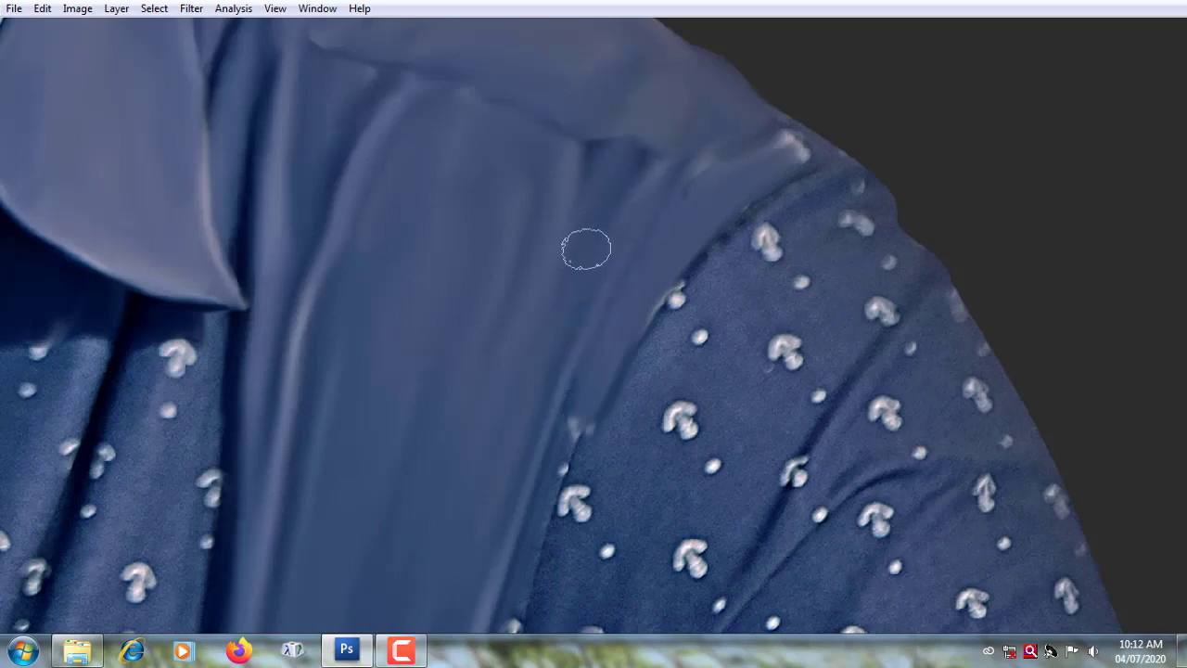
{"action": "mouse_move", "coordinate": [586, 248]}
{"action": "left_mouse_down"}
{"action": "mouse_move", "coordinate": [636, 376]}
{"action": "mouse_move", "coordinate": [838, 213]}
{"action": "mouse_move", "coordinate": [775, 129]}
{"action": "left_mouse_up"}
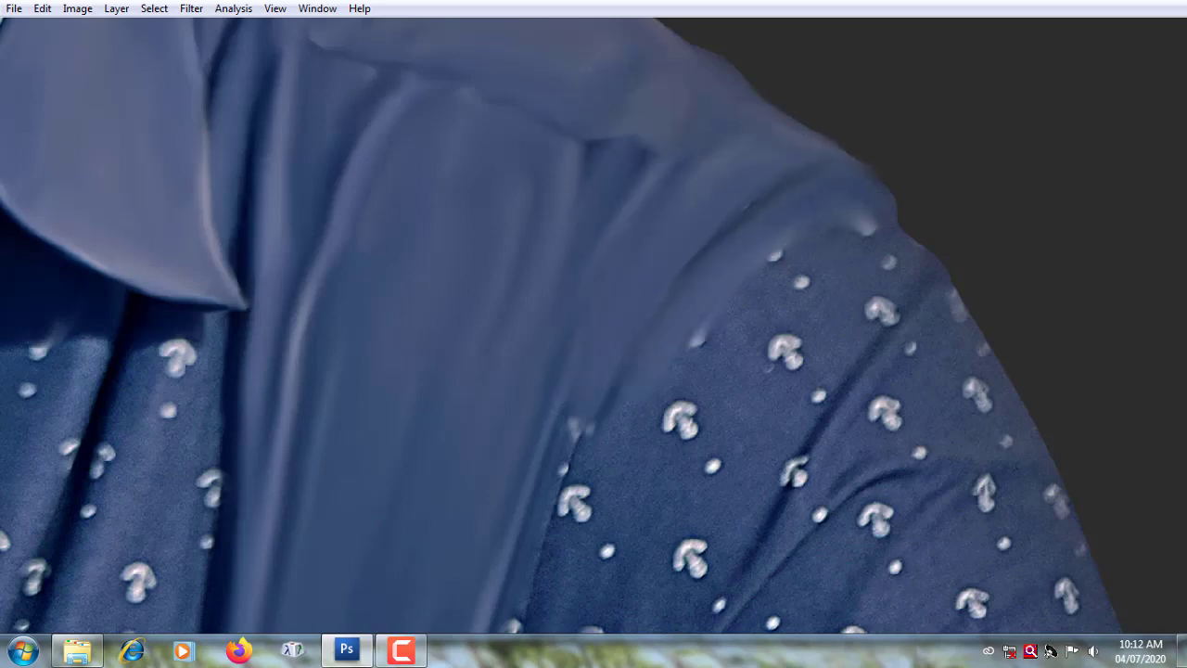
{"action": "scroll", "coordinate": [593, 325], "scroll_direction": "down", "scroll_amount": 2}
{"action": "left_click_drag", "start_coordinate": [649, 306], "coordinate": [619, 245]}
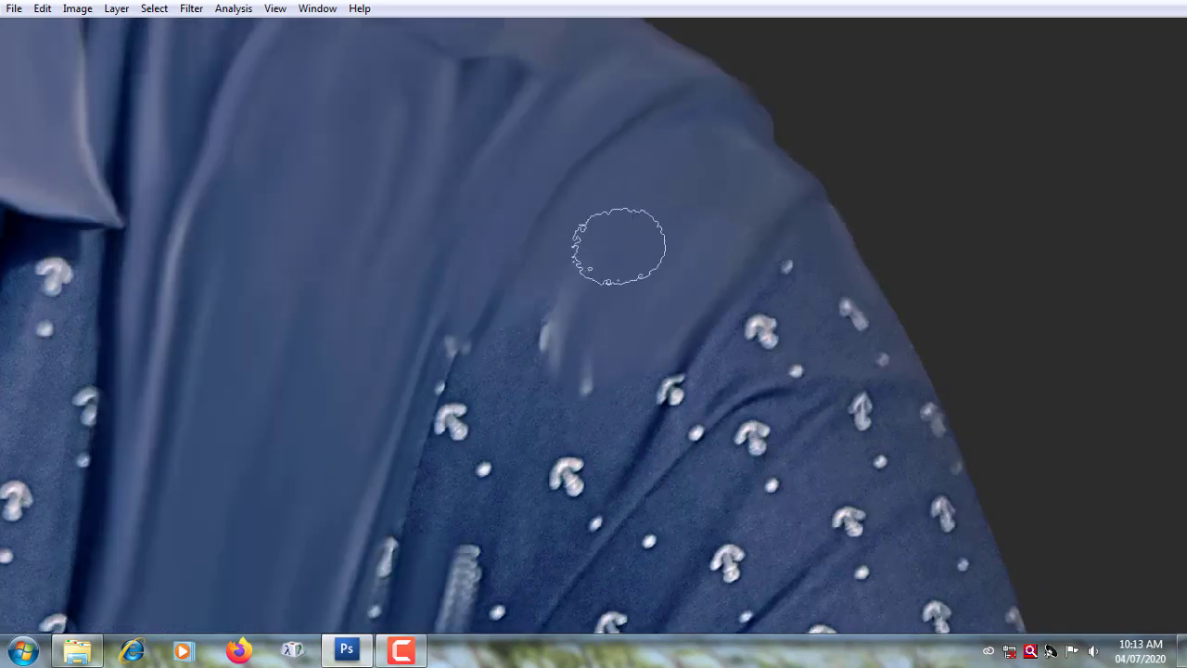
Step: Smooth the sleeve fabric downward and wipe out the print up the shoulder
{"action": "scroll", "coordinate": [535, 233], "scroll_direction": "down", "scroll_amount": 2}
{"action": "scroll", "coordinate": [522, 374], "scroll_direction": "down", "scroll_amount": 2}
{"action": "scroll", "coordinate": [713, 168], "scroll_direction": "down", "scroll_amount": 3}
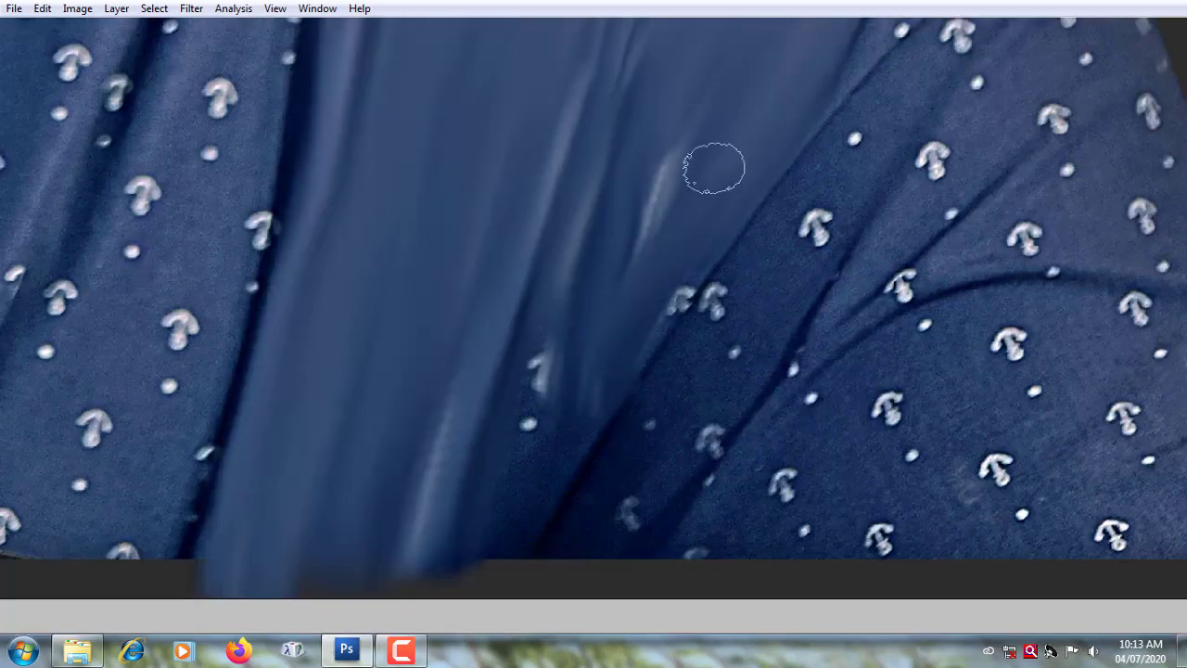
{"action": "left_click_drag", "start_coordinate": [578, 219], "coordinate": [588, 535]}
{"action": "scroll", "coordinate": [588, 535], "scroll_direction": "up", "scroll_amount": 2}
{"action": "scroll", "coordinate": [570, 475], "scroll_direction": "right", "scroll_amount": 2}
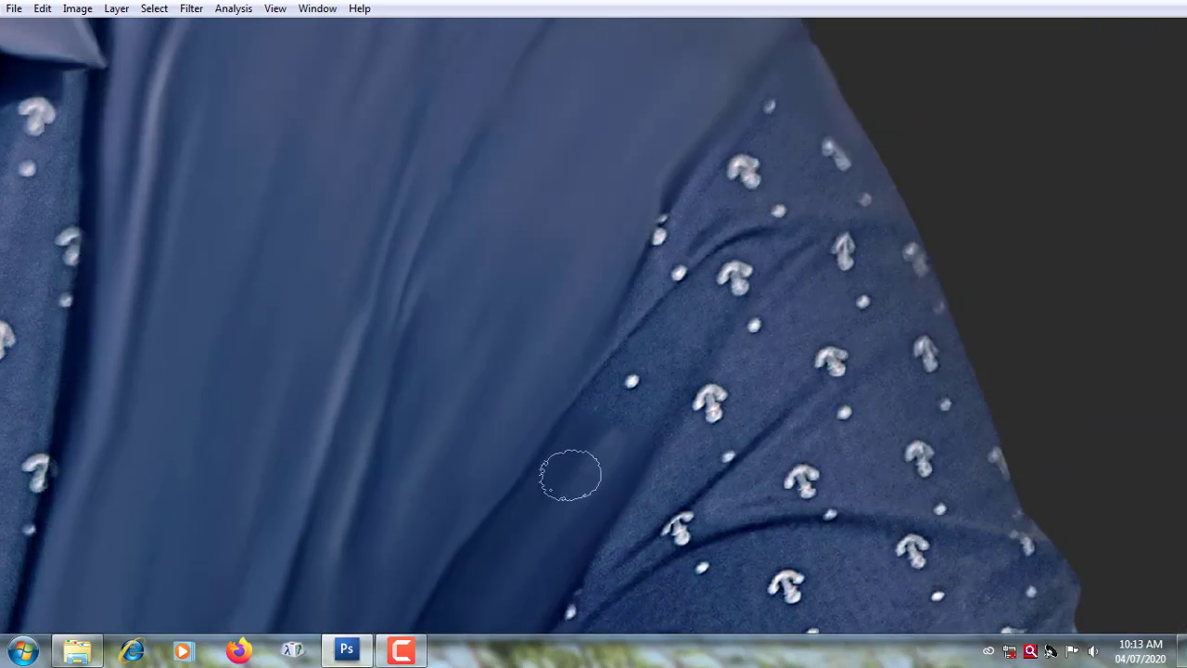
{"action": "mouse_move", "coordinate": [571, 475]}
{"action": "left_mouse_down"}
{"action": "mouse_move", "coordinate": [636, 291]}
{"action": "mouse_move", "coordinate": [705, 172]}
{"action": "mouse_move", "coordinate": [813, 221]}
{"action": "mouse_move", "coordinate": [877, 328]}
{"action": "mouse_move", "coordinate": [919, 334]}
{"action": "left_mouse_up"}
Step: Wipe out the remaining anchors and dots above the shoulder seam, then zoom out
{"action": "scroll", "coordinate": [696, 84], "scroll_direction": "down", "scroll_amount": 2}
{"action": "scroll", "coordinate": [697, 84], "scroll_direction": "right", "scroll_amount": 2}
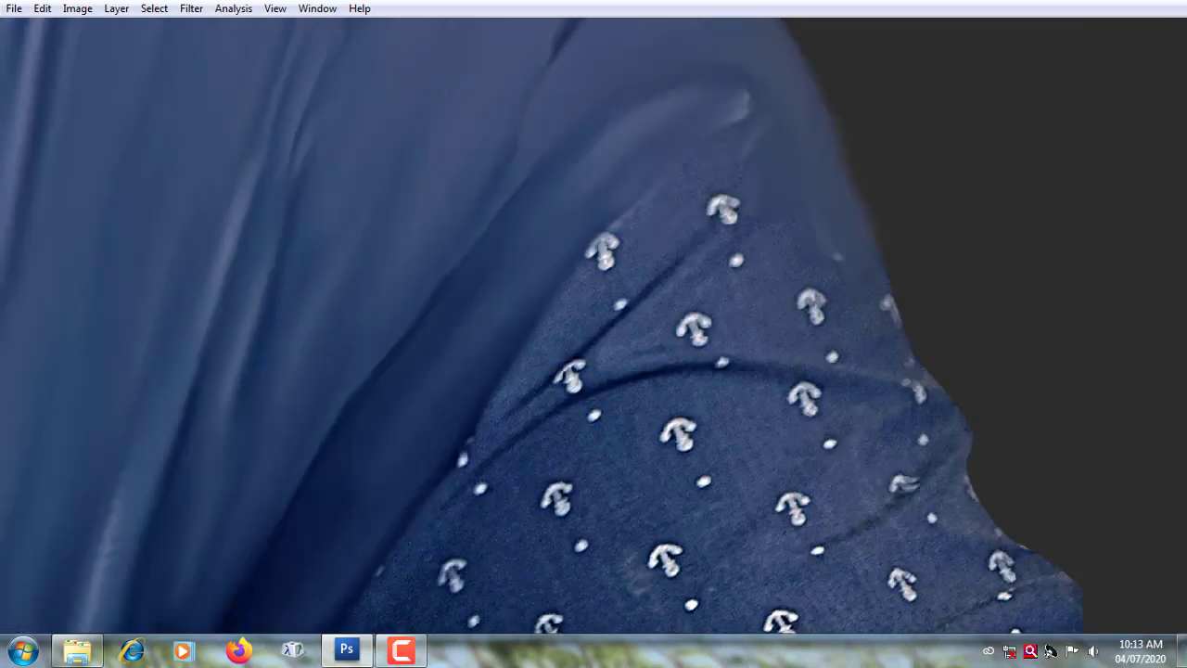
{"action": "mouse_move", "coordinate": [556, 389]}
{"action": "left_mouse_down"}
{"action": "mouse_move", "coordinate": [789, 319]}
{"action": "mouse_move", "coordinate": [754, 98]}
{"action": "left_mouse_up"}
{"action": "mouse_move", "coordinate": [752, 164]}
{"action": "left_mouse_down"}
{"action": "mouse_move", "coordinate": [886, 348]}
{"action": "mouse_move", "coordinate": [686, 337]}
{"action": "left_mouse_up"}
{"action": "scroll", "coordinate": [649, 306], "scroll_direction": "down", "scroll_amount": 3}
{"action": "scroll", "coordinate": [649, 306], "scroll_direction": "right", "scroll_amount": 2}
{"action": "mouse_move", "coordinate": [606, 247]}
{"action": "left_mouse_down"}
{"action": "mouse_move", "coordinate": [328, 485]}
{"action": "mouse_move", "coordinate": [456, 361]}
{"action": "mouse_move", "coordinate": [673, 321]}
{"action": "mouse_move", "coordinate": [840, 476]}
{"action": "mouse_move", "coordinate": [537, 405]}
{"action": "left_mouse_up"}
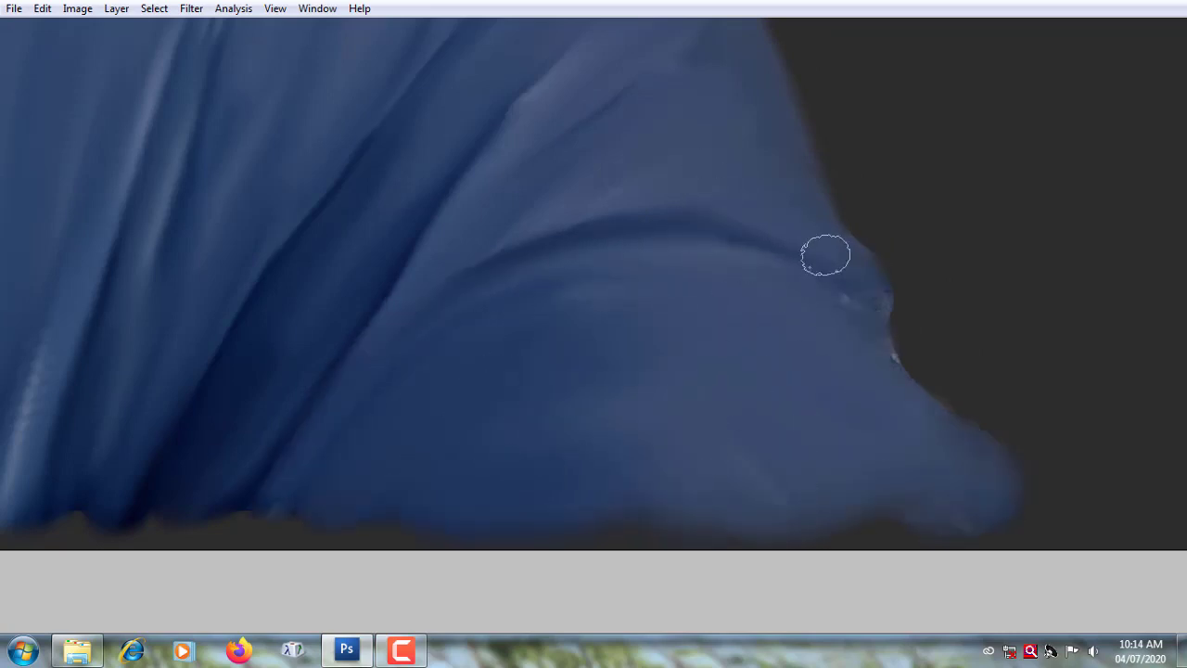
{"action": "scroll", "coordinate": [556, 352], "scroll_direction": "up", "scroll_amount": 2}
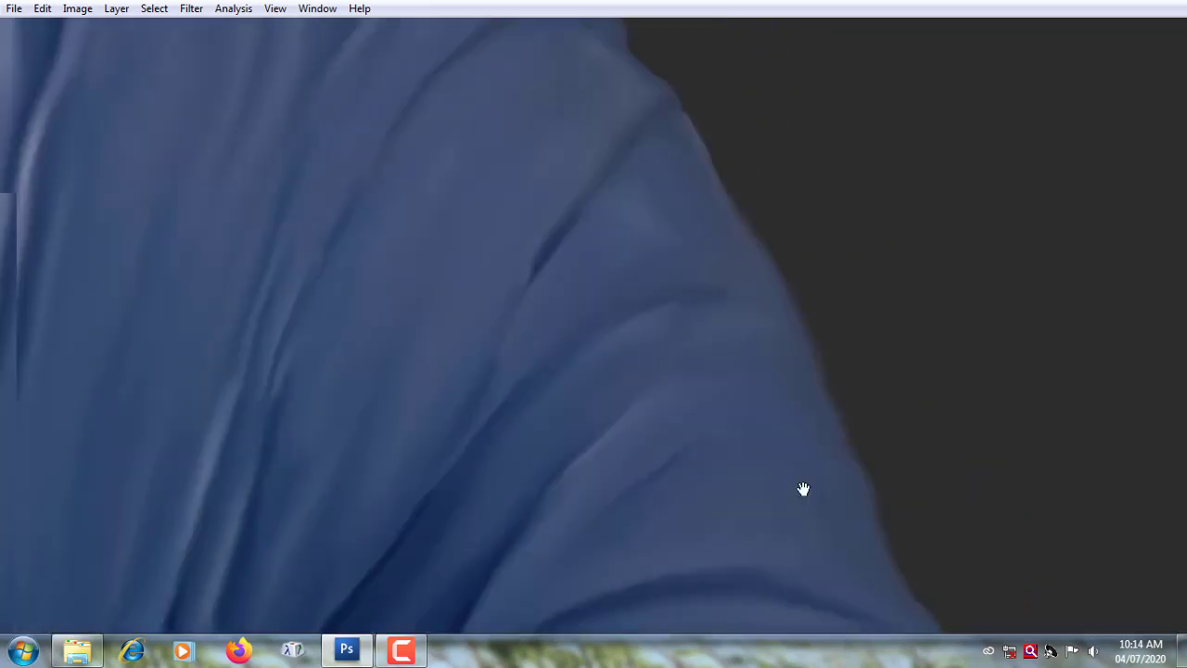
{"action": "scroll", "coordinate": [670, 194], "scroll_direction": "left", "scroll_amount": 5}
{"action": "key", "text": "ctrl+minus"}
Step: With a progressively narrower brush, smear out the white dots along the shirt fold
{"action": "mouse_move", "coordinate": [551, 300]}
{"action": "left_mouse_down"}
{"action": "mouse_move", "coordinate": [612, 424]}
{"action": "mouse_move", "coordinate": [532, 509]}
{"action": "mouse_move", "coordinate": [460, 538]}
{"action": "left_mouse_up"}
{"action": "scroll", "coordinate": [461, 538], "scroll_direction": "down", "scroll_amount": 3}
{"action": "scroll", "coordinate": [538, 374], "scroll_direction": "up", "scroll_amount": 2}
{"action": "scroll", "coordinate": [538, 373], "scroll_direction": "left", "scroll_amount": 3}
{"action": "key", "text": "bracketleft"}
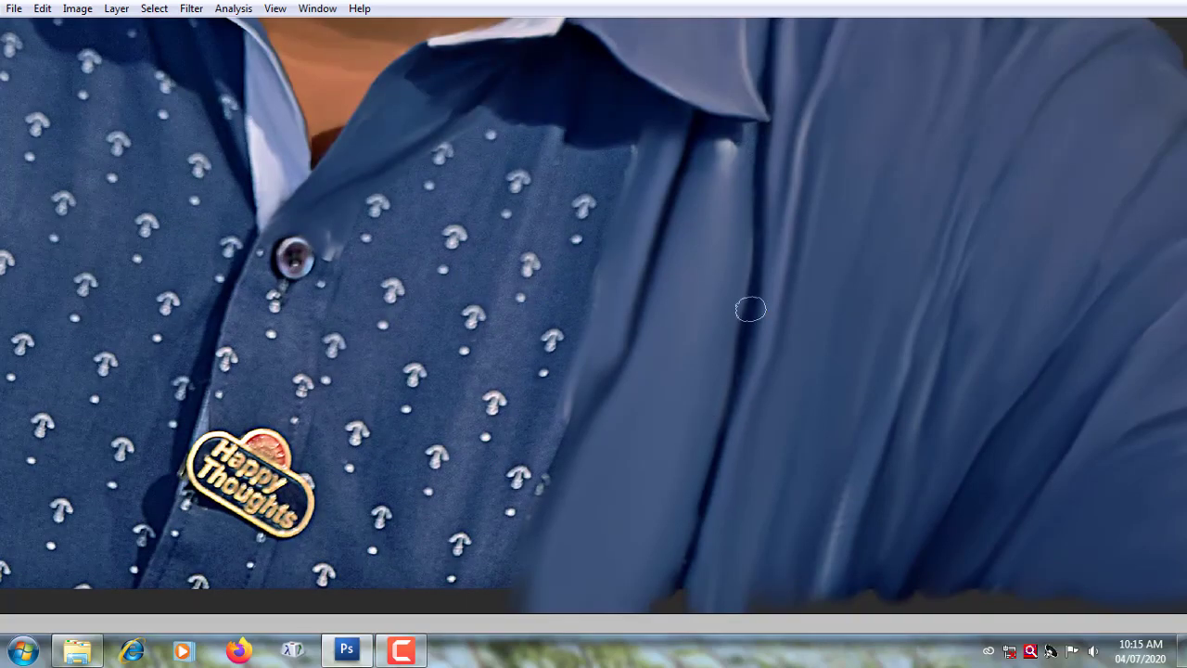
{"action": "mouse_move", "coordinate": [612, 179]}
{"action": "left_mouse_down"}
{"action": "mouse_move", "coordinate": [511, 492]}
{"action": "mouse_move", "coordinate": [403, 485]}
{"action": "left_mouse_up"}
{"action": "scroll", "coordinate": [479, 415], "scroll_direction": "up", "scroll_amount": 2}
{"action": "scroll", "coordinate": [480, 415], "scroll_direction": "left", "scroll_amount": 1}
{"action": "mouse_move", "coordinate": [479, 414]}
{"action": "left_mouse_down"}
{"action": "mouse_move", "coordinate": [471, 312]}
{"action": "mouse_move", "coordinate": [416, 417]}
{"action": "left_mouse_up"}
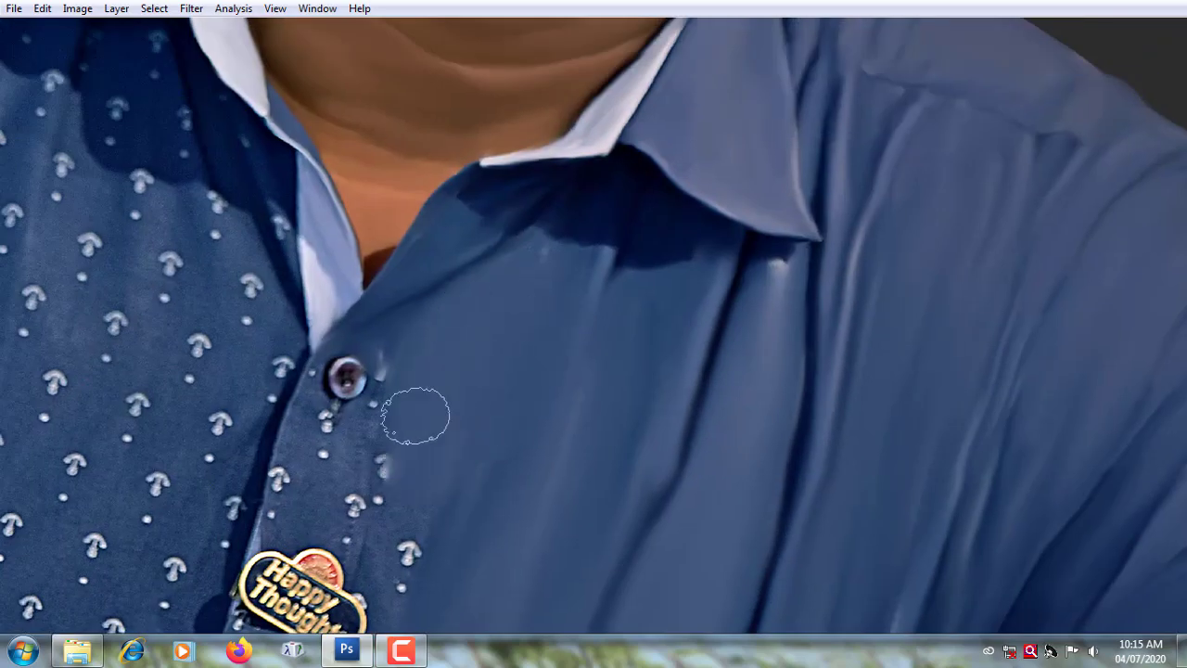
{"action": "scroll", "coordinate": [416, 417], "scroll_direction": "down", "scroll_amount": 3}
{"action": "scroll", "coordinate": [416, 416], "scroll_direction": "left", "scroll_amount": 1}
{"action": "key", "text": "bracketleft"}
{"action": "left_click_drag", "start_coordinate": [528, 295], "coordinate": [525, 316]}
Step: Brush out the dots on the placket and smooth the streak below the button
{"action": "scroll", "coordinate": [525, 315], "scroll_direction": "up", "scroll_amount": 3}
{"action": "scroll", "coordinate": [525, 315], "scroll_direction": "right", "scroll_amount": 1}
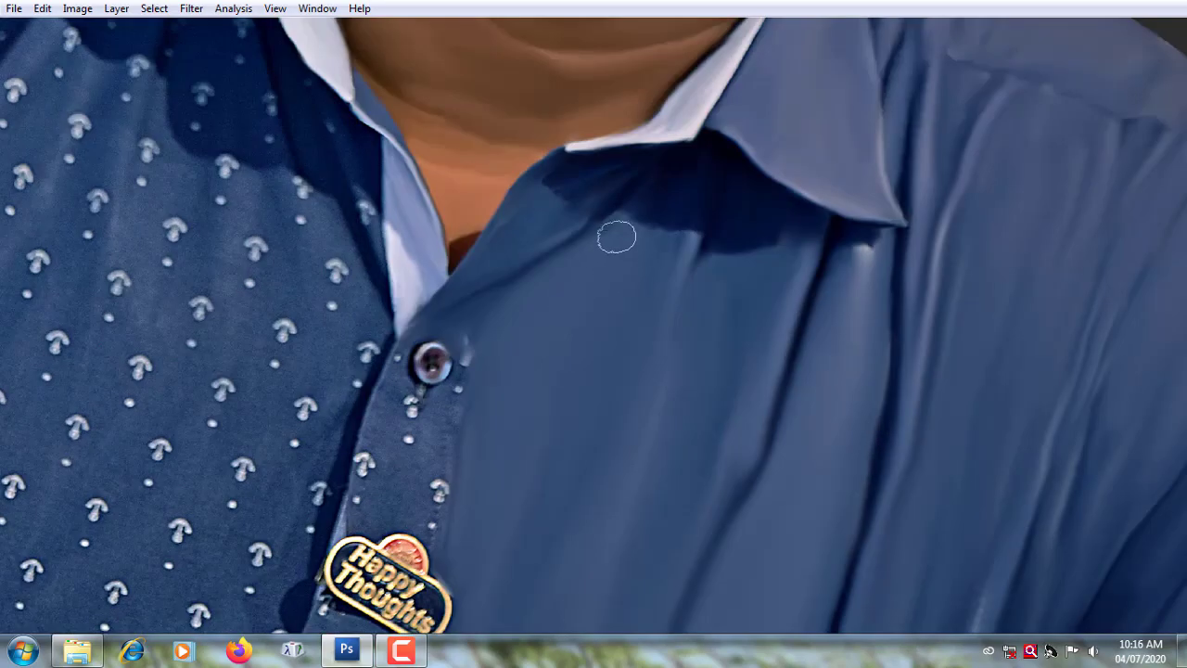
{"action": "scroll", "coordinate": [657, 281], "scroll_direction": "down", "scroll_amount": 3}
{"action": "scroll", "coordinate": [656, 281], "scroll_direction": "left", "scroll_amount": 1}
{"action": "left_click_drag", "start_coordinate": [464, 403], "coordinate": [517, 437]}
{"action": "scroll", "coordinate": [516, 437], "scroll_direction": "up", "scroll_amount": 1}
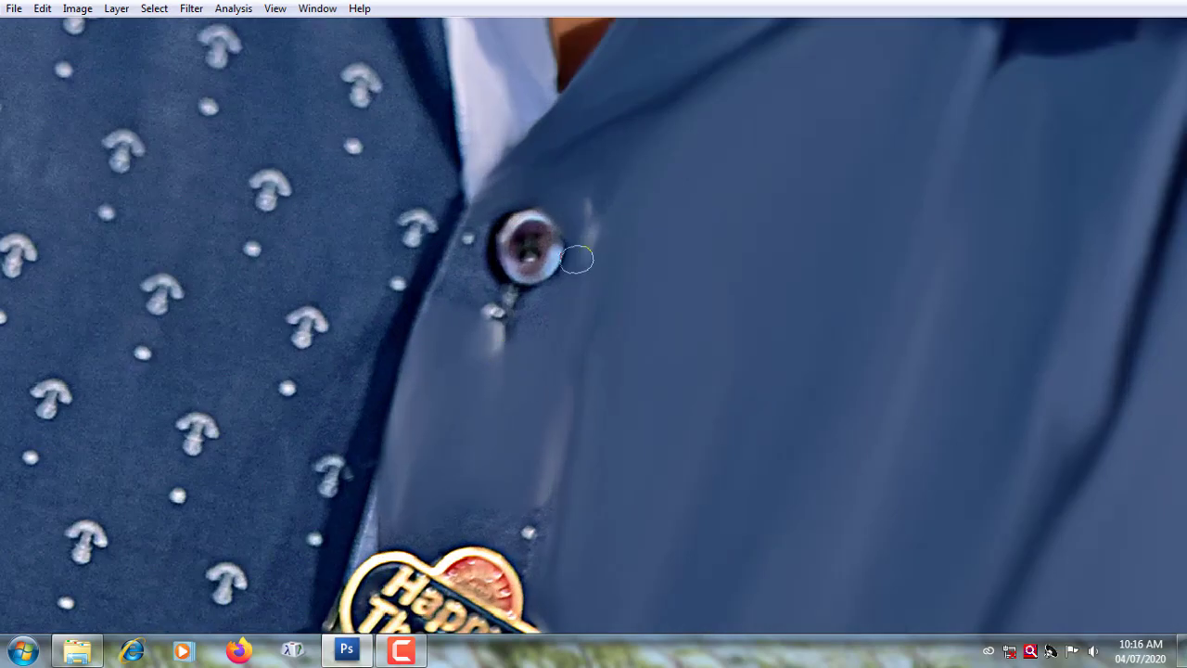
{"action": "left_click_drag", "start_coordinate": [517, 353], "coordinate": [473, 235]}
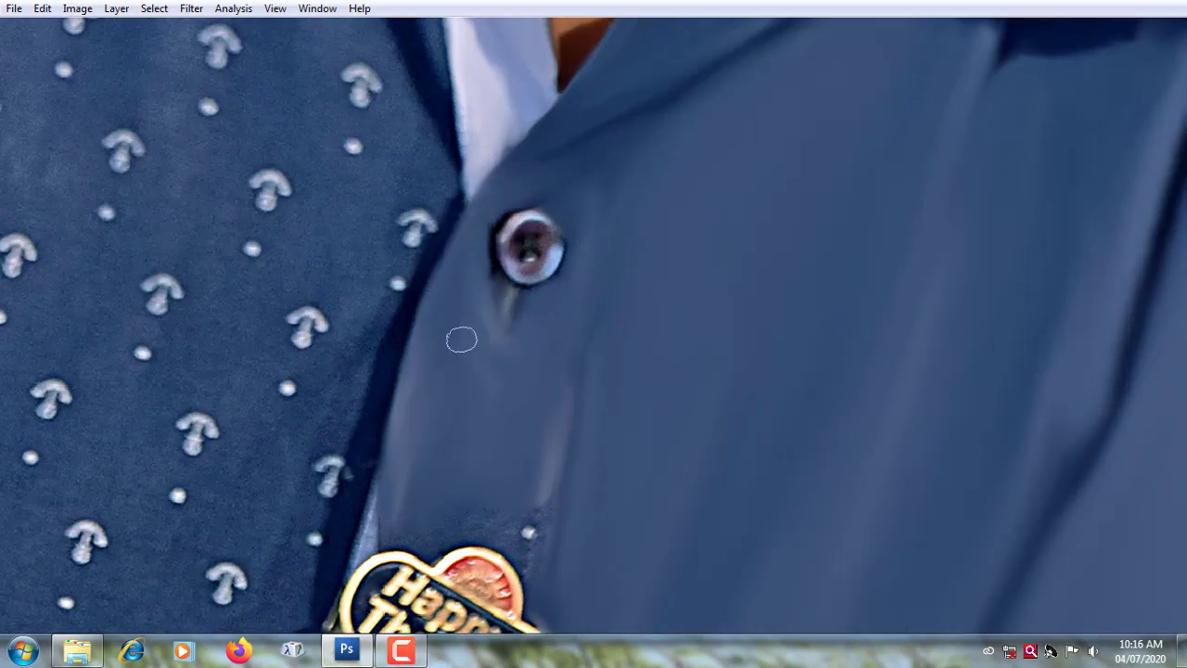
Step: Smooth the strap left of the Happy Thoughts badge, removing its white print
{"action": "scroll", "coordinate": [524, 246], "scroll_direction": "up", "scroll_amount": 2}
{"action": "scroll", "coordinate": [520, 239], "scroll_direction": "up", "scroll_amount": 1}
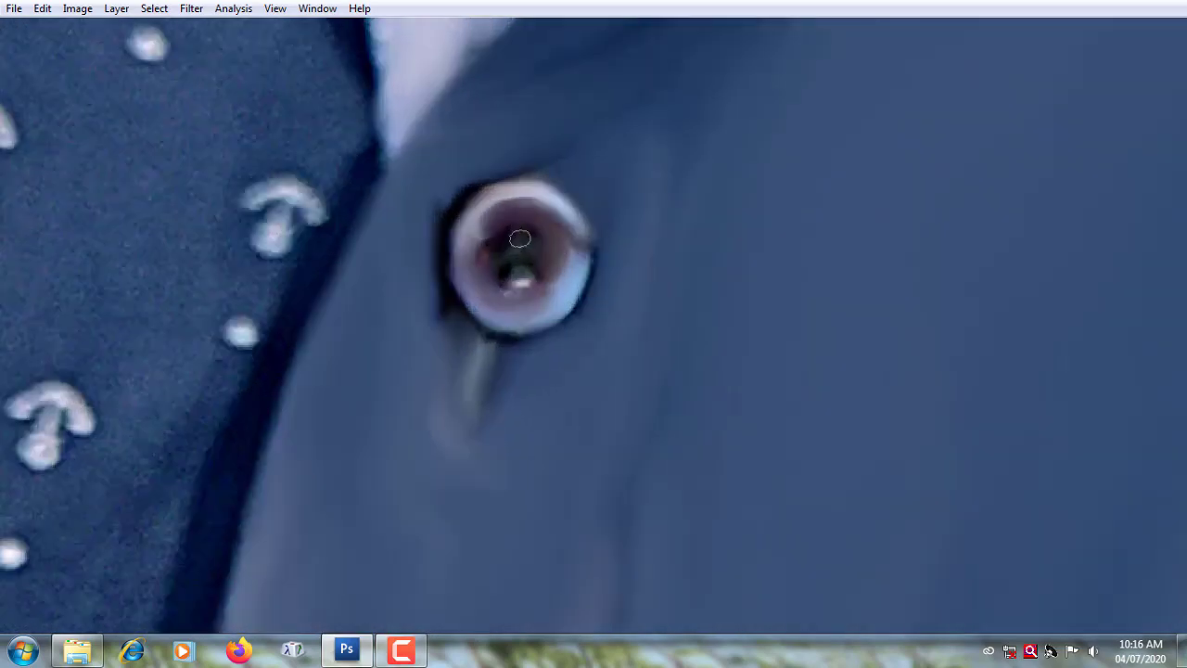
{"action": "scroll", "coordinate": [501, 231], "scroll_direction": "down", "scroll_amount": 1}
{"action": "scroll", "coordinate": [488, 201], "scroll_direction": "up", "scroll_amount": 1}
{"action": "scroll", "coordinate": [458, 307], "scroll_direction": "down", "scroll_amount": 3}
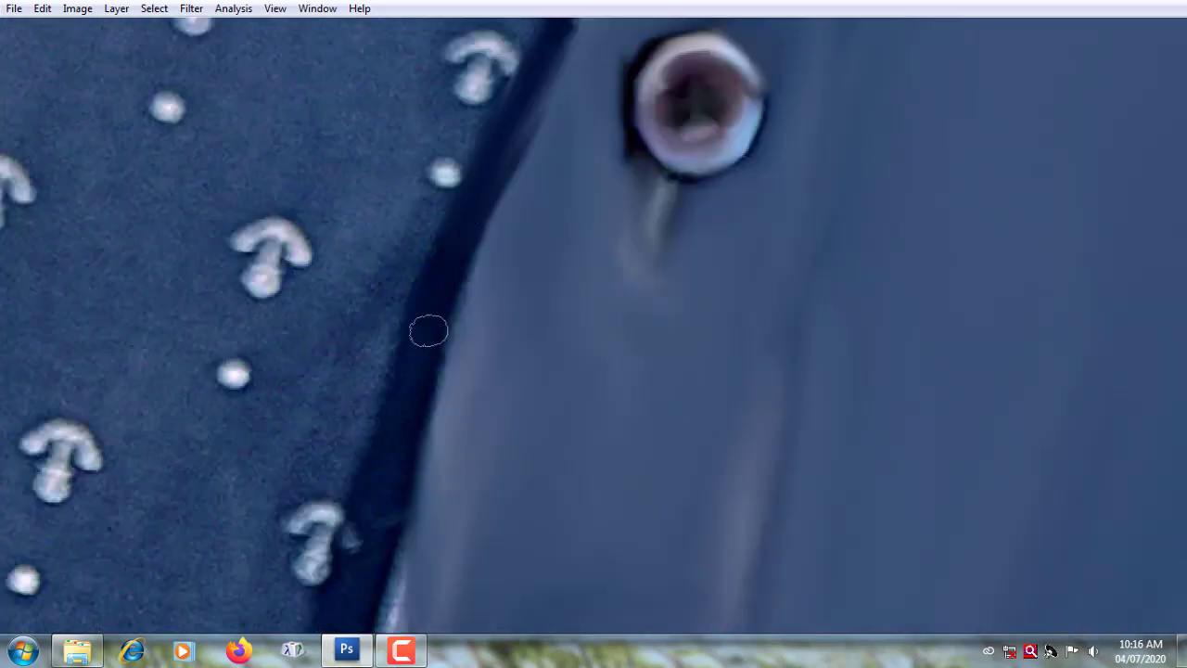
{"action": "scroll", "coordinate": [426, 331], "scroll_direction": "down", "scroll_amount": 2}
{"action": "scroll", "coordinate": [594, 390], "scroll_direction": "down", "scroll_amount": 2}
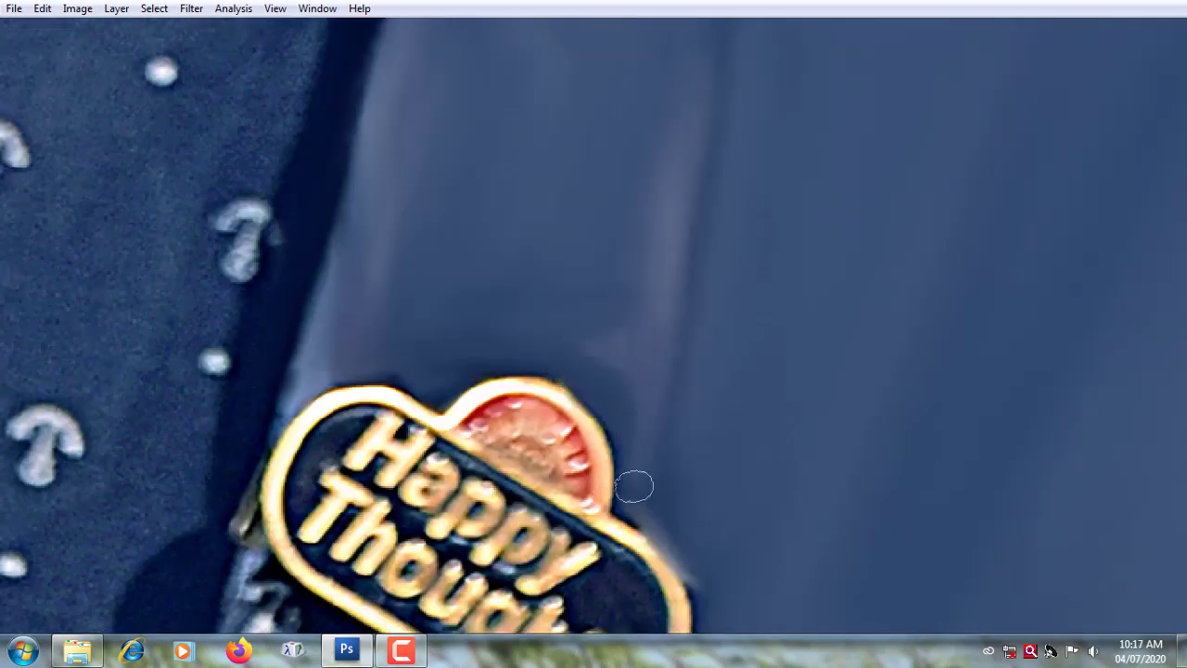
{"action": "scroll", "coordinate": [668, 469], "scroll_direction": "down", "scroll_amount": 2}
{"action": "mouse_move", "coordinate": [387, 276]}
{"action": "left_mouse_down"}
{"action": "mouse_move", "coordinate": [472, 544]}
{"action": "mouse_move", "coordinate": [522, 492]}
{"action": "mouse_move", "coordinate": [210, 538]}
{"action": "mouse_move", "coordinate": [227, 387]}
{"action": "left_mouse_up"}
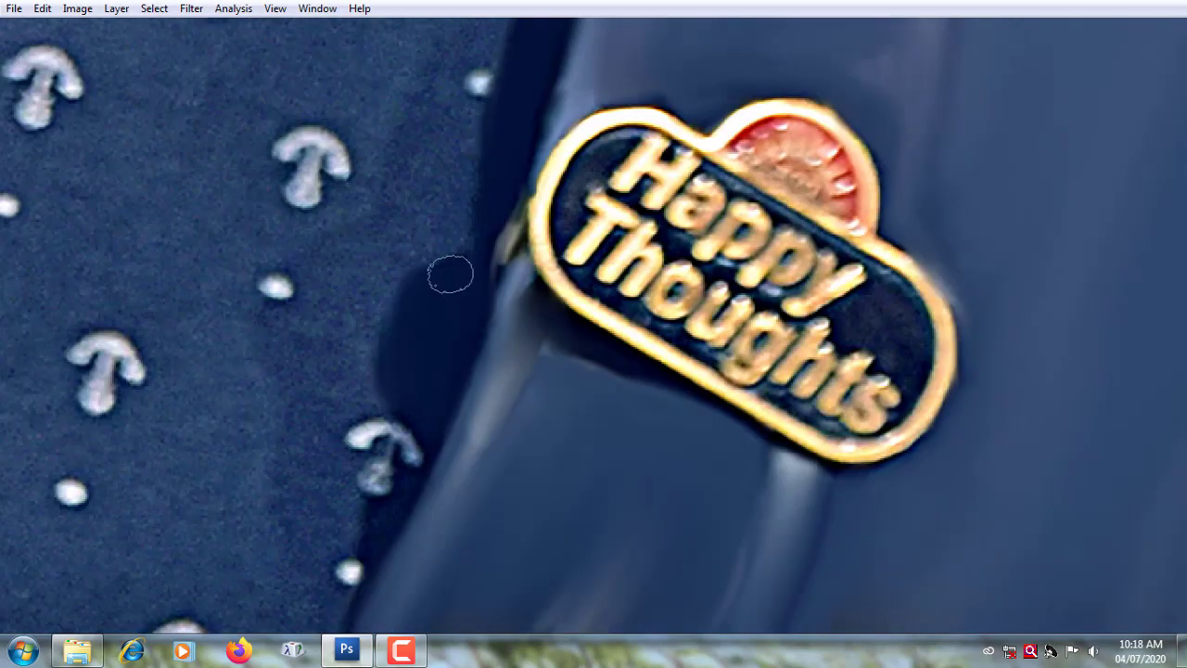
{"action": "mouse_move", "coordinate": [451, 273]}
{"action": "left_mouse_down"}
{"action": "mouse_move", "coordinate": [362, 398]}
{"action": "mouse_move", "coordinate": [347, 480]}
{"action": "left_mouse_up"}
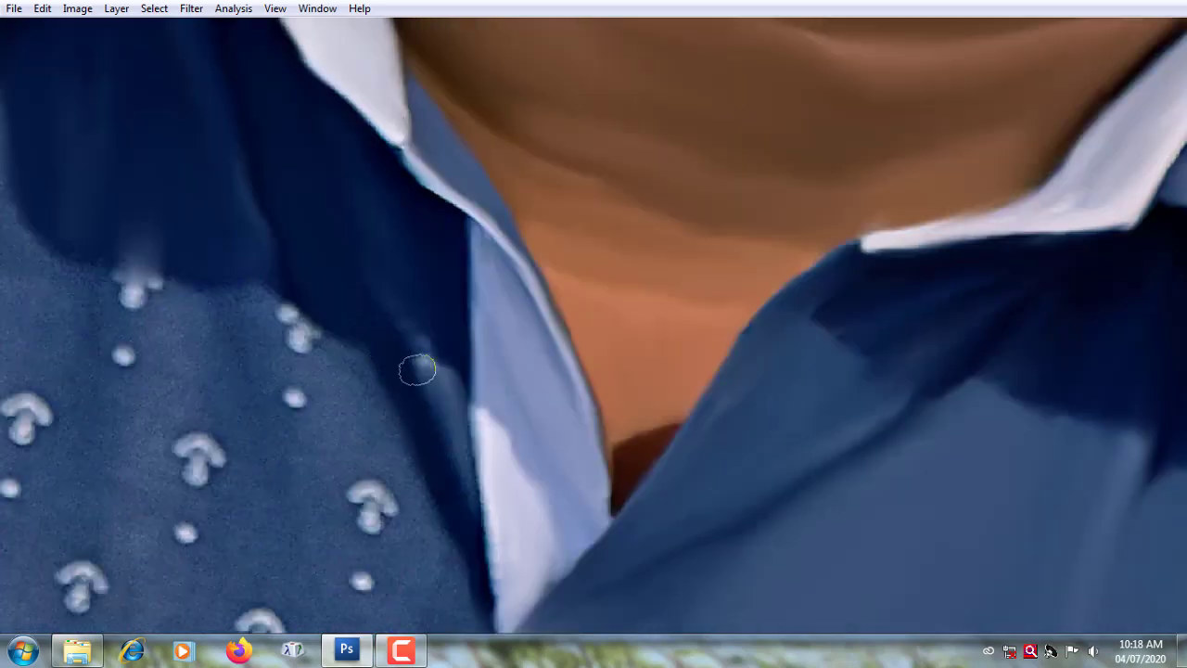
Step: Smear away the strap dots and the shirt dots in the collar shadow
{"action": "mouse_move", "coordinate": [416, 365]}
{"action": "left_mouse_down"}
{"action": "mouse_move", "coordinate": [305, 339]}
{"action": "mouse_move", "coordinate": [283, 463]}
{"action": "mouse_move", "coordinate": [437, 487]}
{"action": "left_mouse_up"}
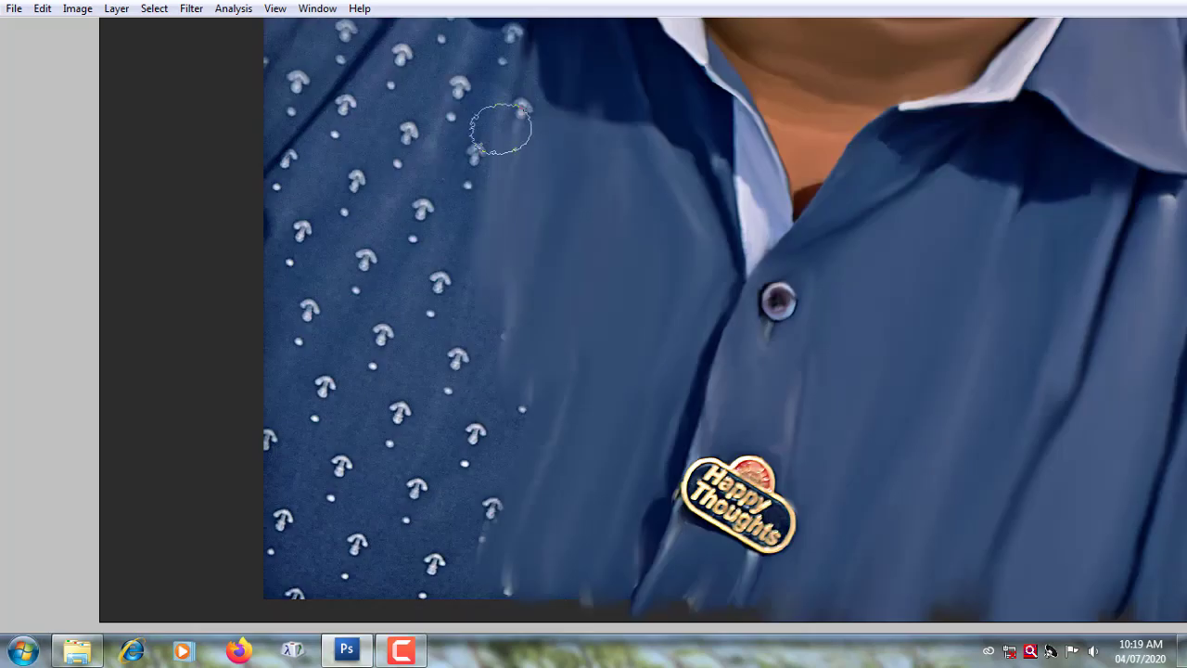
{"action": "mouse_move", "coordinate": [498, 127]}
{"action": "left_mouse_down"}
{"action": "mouse_move", "coordinate": [417, 366]}
{"action": "mouse_move", "coordinate": [559, 207]}
{"action": "mouse_move", "coordinate": [501, 413]}
{"action": "left_mouse_up"}
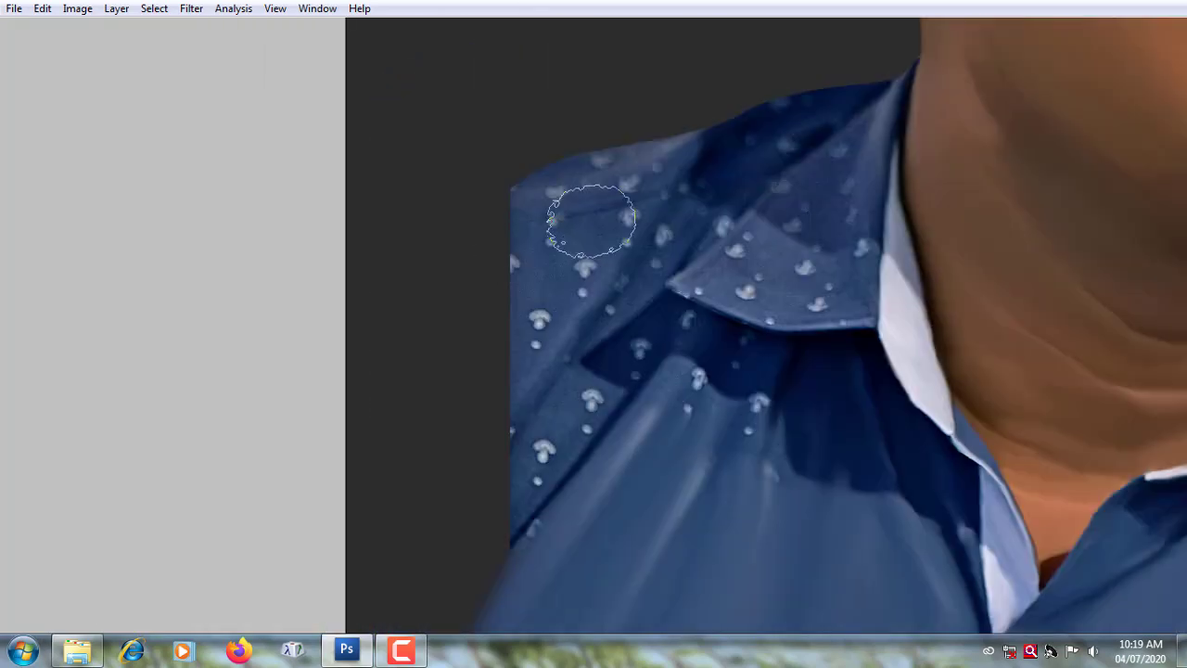
{"action": "mouse_move", "coordinate": [584, 220]}
{"action": "left_mouse_down"}
{"action": "mouse_move", "coordinate": [621, 369]}
{"action": "mouse_move", "coordinate": [878, 363]}
{"action": "left_mouse_up"}
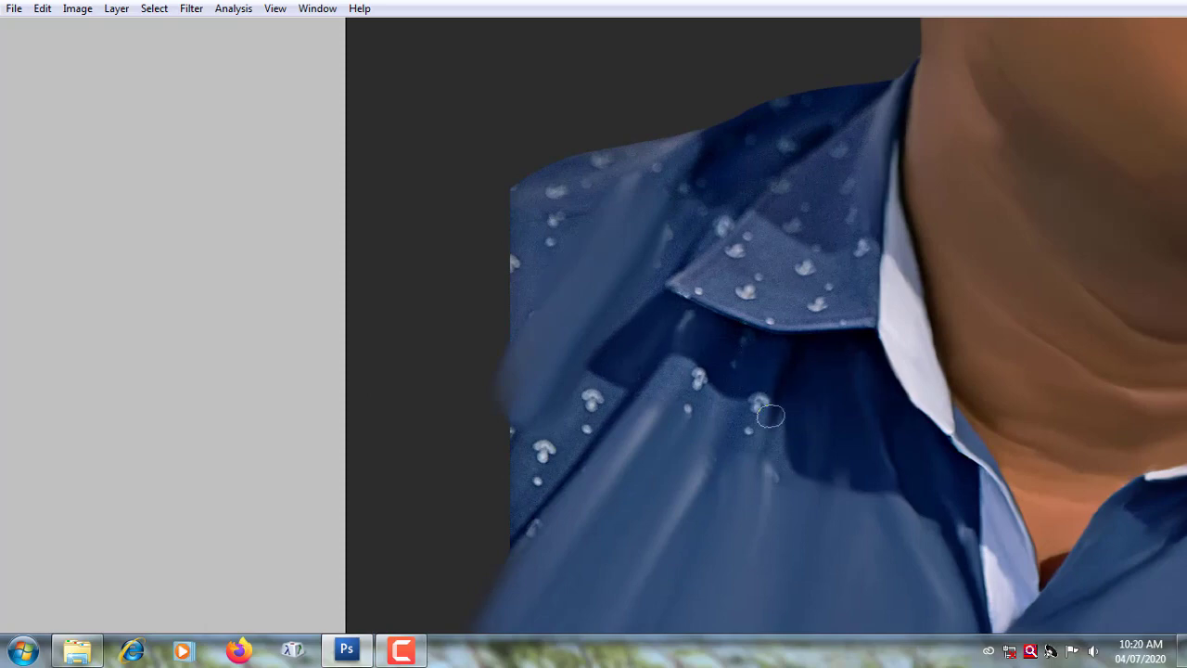
{"action": "mouse_move", "coordinate": [762, 442]}
{"action": "left_mouse_down"}
{"action": "mouse_move", "coordinate": [683, 371]}
{"action": "mouse_move", "coordinate": [565, 429]}
{"action": "mouse_move", "coordinate": [750, 340]}
{"action": "left_mouse_up"}
Step: Smooth the collar edge and its shadow, wiping out the last dots
{"action": "mouse_move", "coordinate": [627, 313]}
{"action": "left_mouse_down"}
{"action": "mouse_move", "coordinate": [896, 334]}
{"action": "mouse_move", "coordinate": [662, 254]}
{"action": "mouse_move", "coordinate": [877, 275]}
{"action": "mouse_move", "coordinate": [916, 251]}
{"action": "mouse_move", "coordinate": [788, 210]}
{"action": "mouse_move", "coordinate": [754, 324]}
{"action": "mouse_move", "coordinate": [590, 284]}
{"action": "mouse_move", "coordinate": [721, 74]}
{"action": "mouse_move", "coordinate": [400, 158]}
{"action": "mouse_move", "coordinate": [600, 214]}
{"action": "left_mouse_up"}
{"action": "left_click_drag", "start_coordinate": [672, 177], "coordinate": [361, 417]}
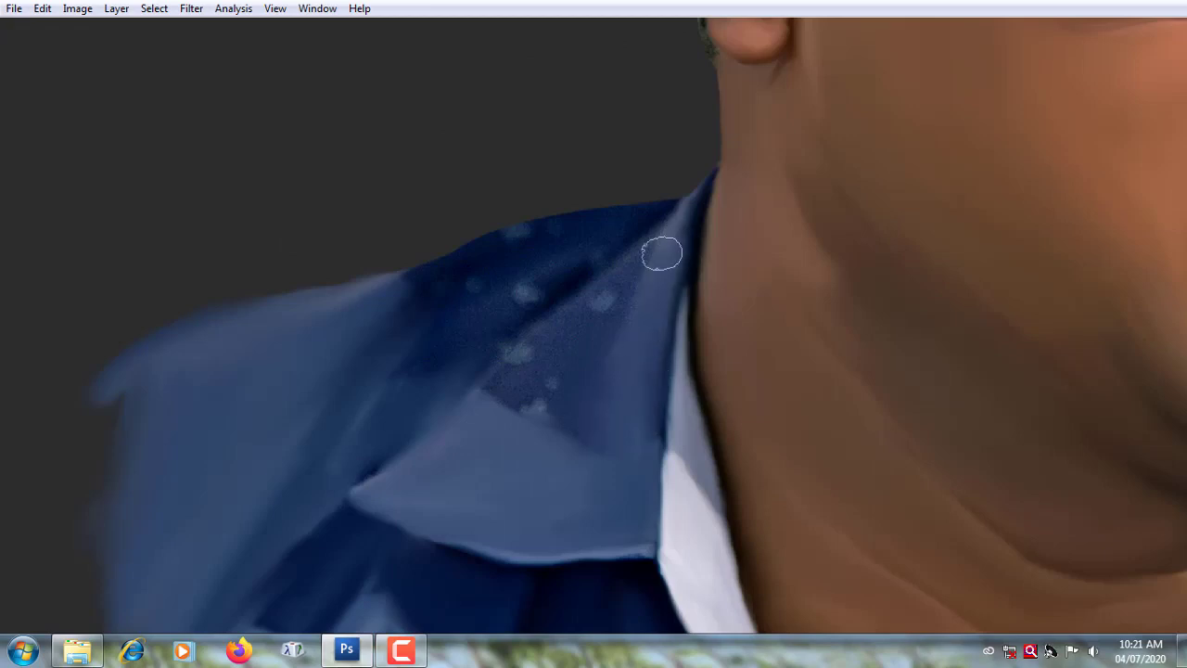
{"action": "mouse_move", "coordinate": [575, 371]}
{"action": "left_mouse_down"}
{"action": "mouse_move", "coordinate": [546, 392]}
{"action": "mouse_move", "coordinate": [533, 297]}
{"action": "mouse_move", "coordinate": [661, 225]}
{"action": "mouse_move", "coordinate": [454, 268]}
{"action": "mouse_move", "coordinate": [454, 337]}
{"action": "left_mouse_up"}
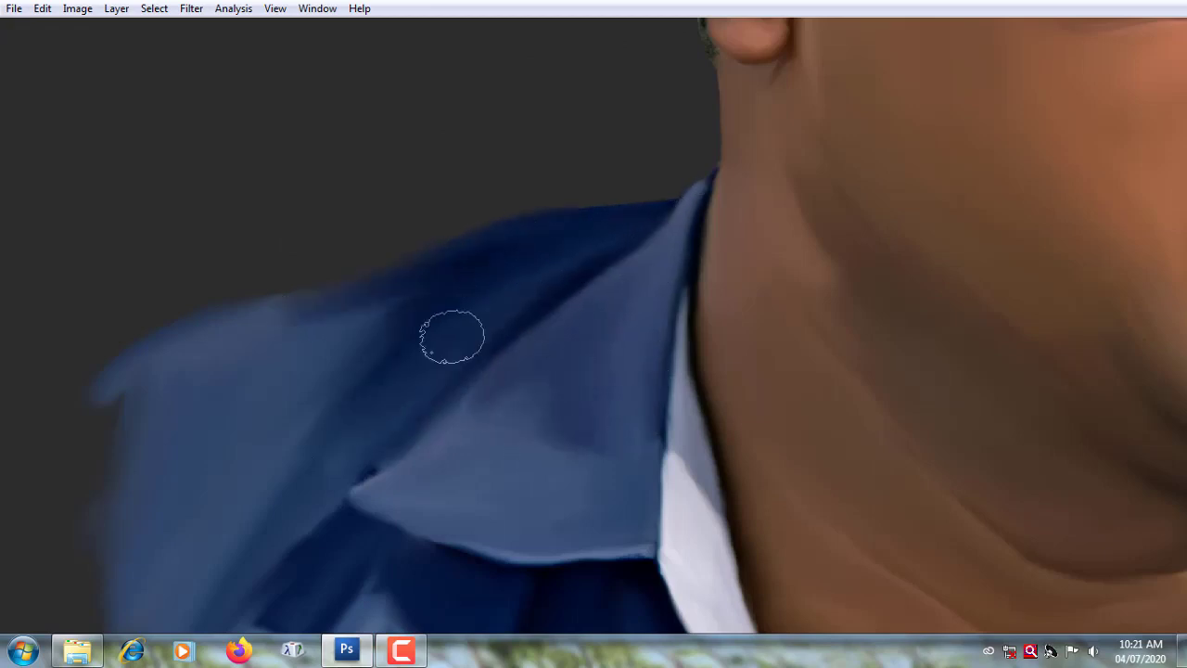
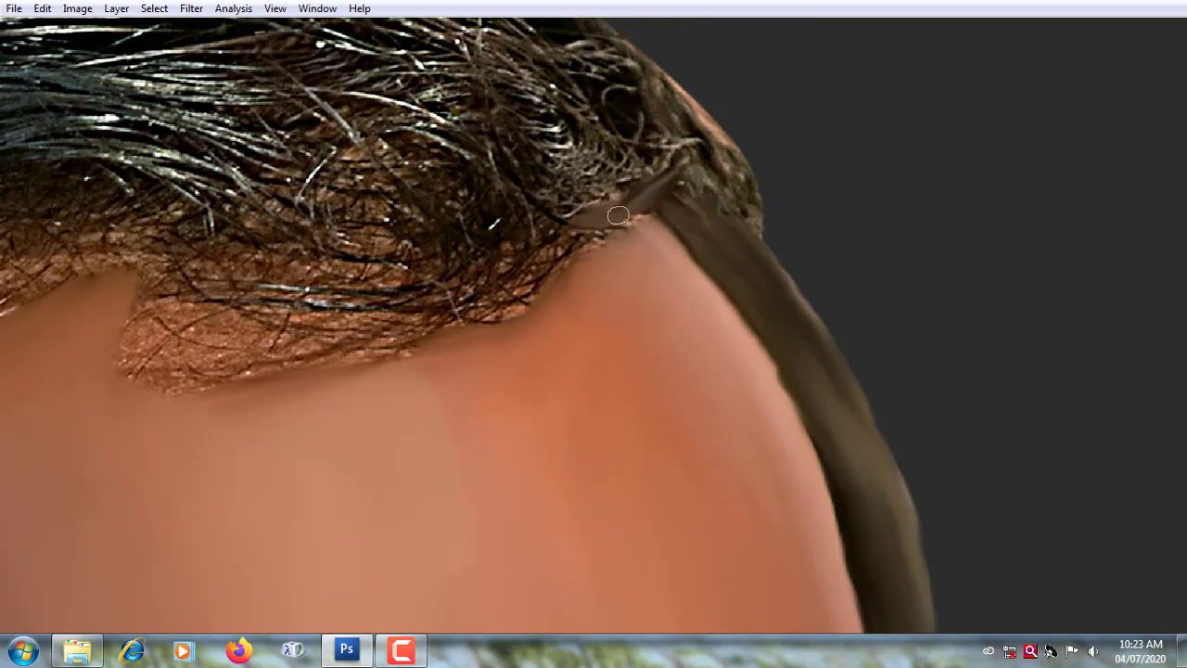
Step: Smudge the dark and brown strands from the curl leftward, blending them into the hair
{"action": "mouse_move", "coordinate": [694, 225]}
{"action": "left_mouse_down"}
{"action": "mouse_move", "coordinate": [719, 156]}
{"action": "mouse_move", "coordinate": [580, 145]}
{"action": "mouse_move", "coordinate": [592, 124]}
{"action": "left_mouse_up"}
{"action": "left_click_drag", "start_coordinate": [598, 82], "coordinate": [745, 183]}
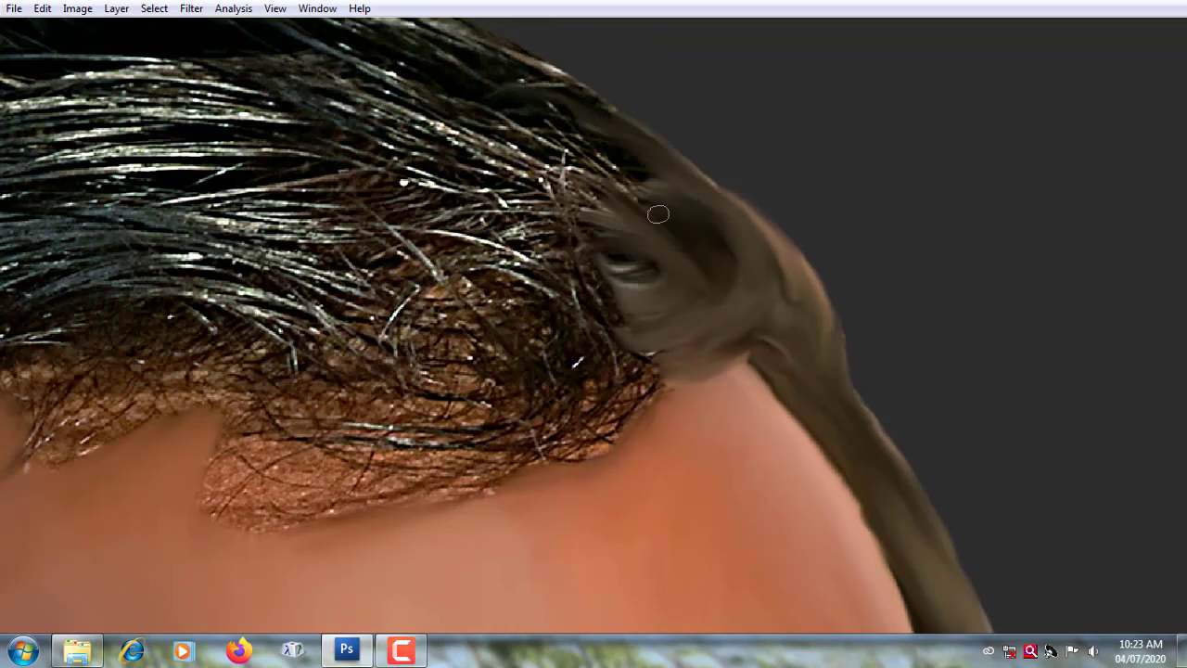
{"action": "left_click_drag", "start_coordinate": [657, 214], "coordinate": [636, 138]}
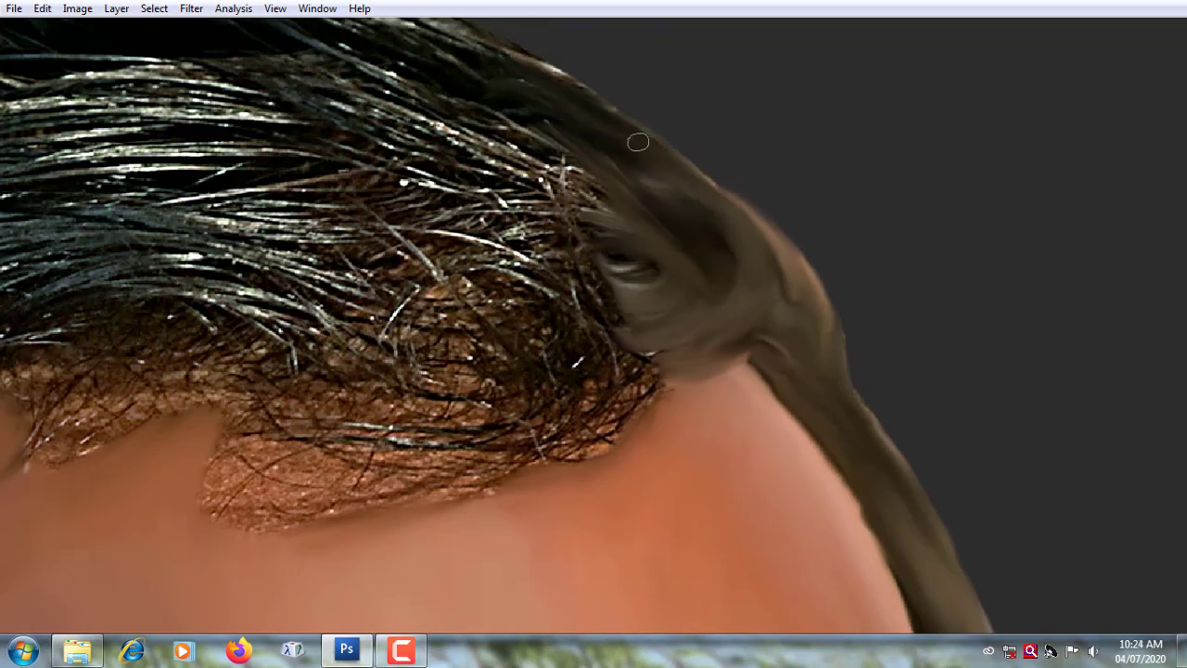
{"action": "mouse_move", "coordinate": [631, 204]}
{"action": "left_mouse_down"}
{"action": "mouse_move", "coordinate": [389, 148]}
{"action": "mouse_move", "coordinate": [457, 229]}
{"action": "left_mouse_up"}
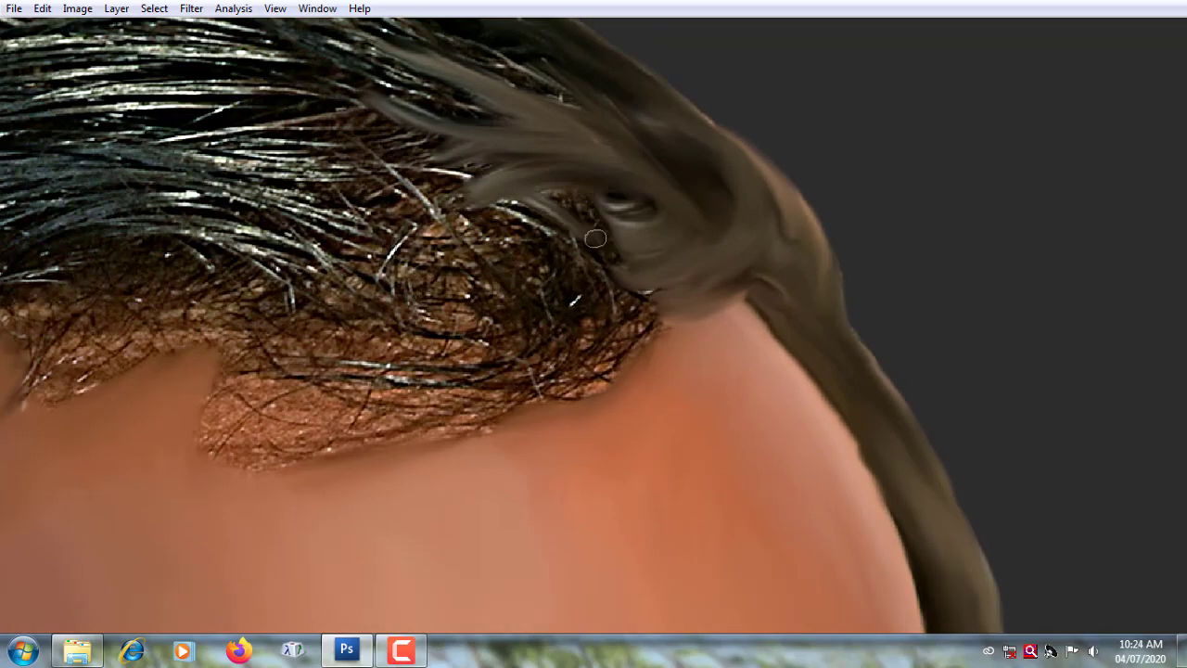
{"action": "left_click_drag", "start_coordinate": [649, 257], "coordinate": [526, 192]}
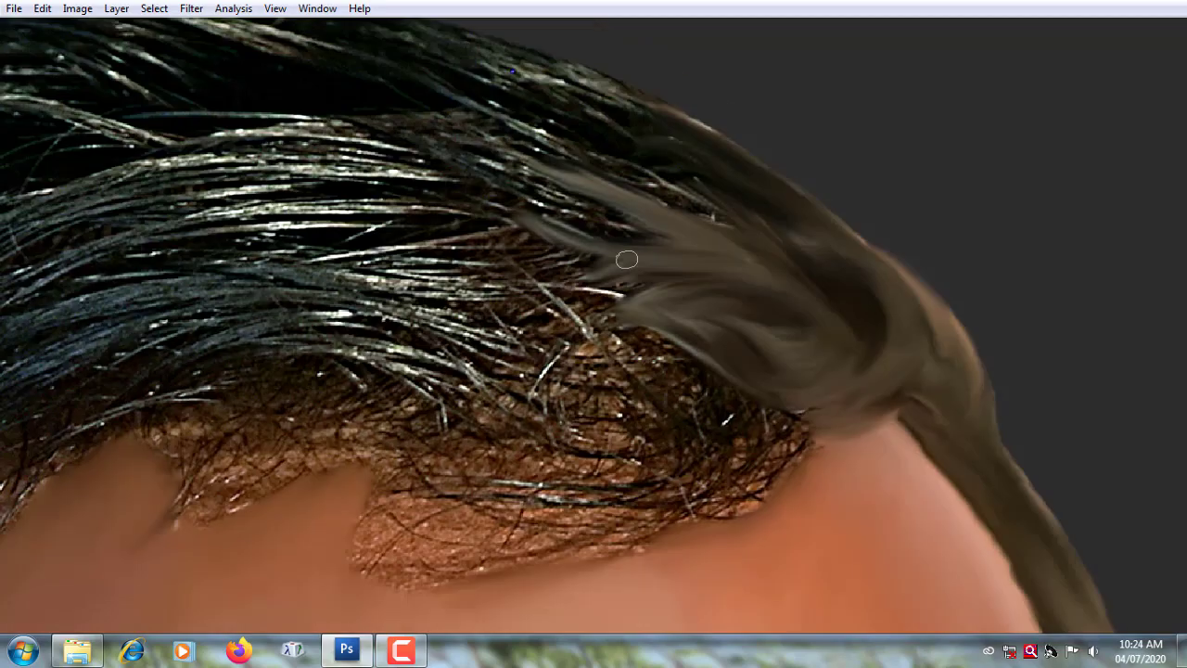
{"action": "left_click_drag", "start_coordinate": [638, 278], "coordinate": [491, 255]}
{"action": "left_click_drag", "start_coordinate": [598, 252], "coordinate": [451, 237]}
{"action": "left_click_drag", "start_coordinate": [667, 232], "coordinate": [610, 158]}
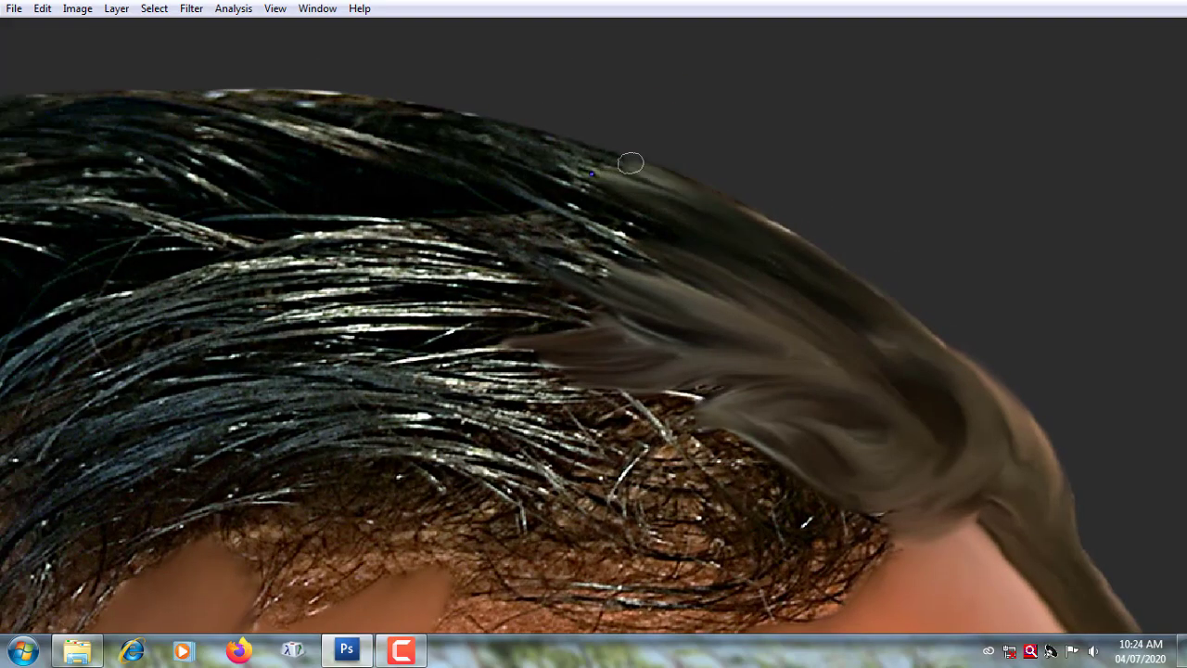
{"action": "left_click_drag", "start_coordinate": [667, 186], "coordinate": [390, 139]}
{"action": "left_click_drag", "start_coordinate": [630, 259], "coordinate": [464, 222]}
{"action": "mouse_move", "coordinate": [593, 232]}
{"action": "left_mouse_down"}
{"action": "mouse_move", "coordinate": [422, 241]}
{"action": "mouse_move", "coordinate": [430, 183]}
{"action": "left_mouse_up"}
{"action": "left_click_drag", "start_coordinate": [498, 233], "coordinate": [411, 272]}
{"action": "left_click_drag", "start_coordinate": [422, 195], "coordinate": [382, 189]}
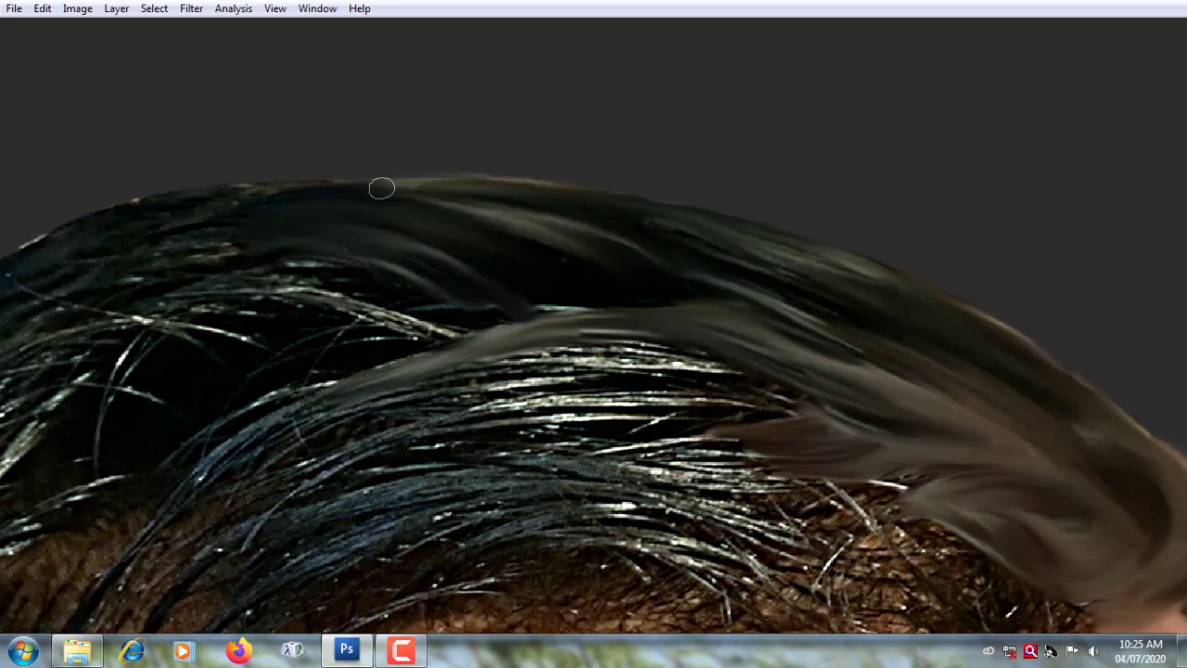
Step: Sweep the crown hair smoothly leftward and down along the top edge
{"action": "mouse_move", "coordinate": [861, 233]}
{"action": "left_mouse_down"}
{"action": "mouse_move", "coordinate": [702, 204]}
{"action": "mouse_move", "coordinate": [435, 125]}
{"action": "left_mouse_up"}
{"action": "left_click_drag", "start_coordinate": [362, 213], "coordinate": [252, 250]}
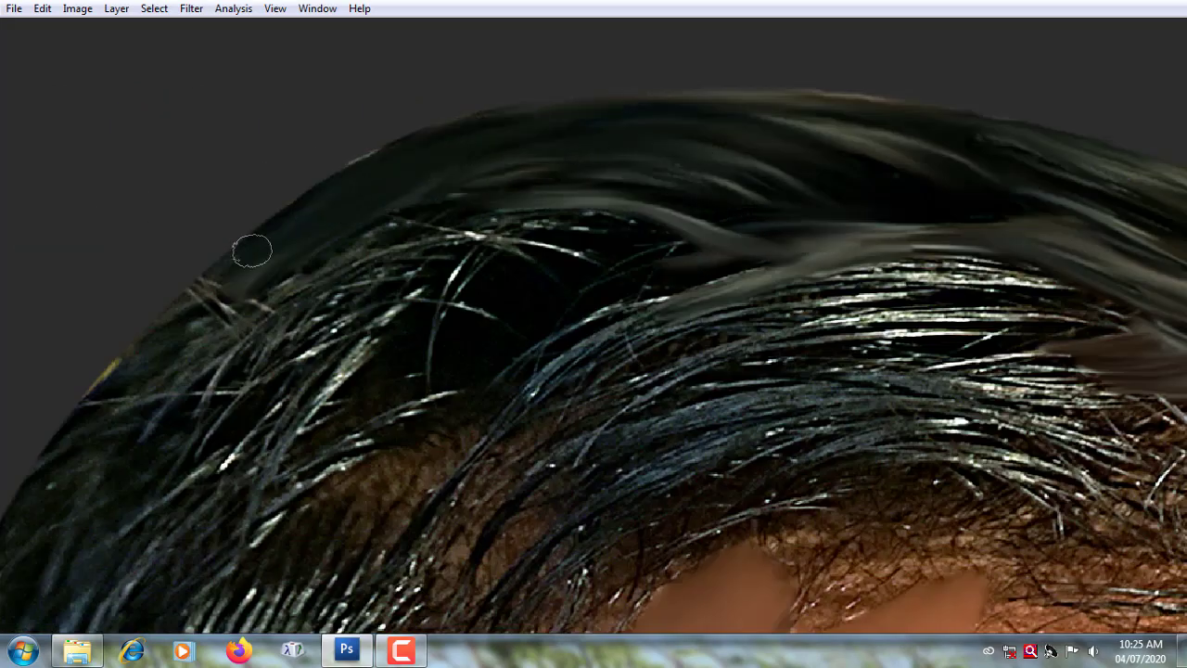
{"action": "left_click_drag", "start_coordinate": [668, 132], "coordinate": [249, 302]}
{"action": "mouse_move", "coordinate": [750, 154]}
{"action": "left_mouse_down"}
{"action": "mouse_move", "coordinate": [606, 143]}
{"action": "mouse_move", "coordinate": [418, 275]}
{"action": "mouse_move", "coordinate": [305, 241]}
{"action": "left_mouse_up"}
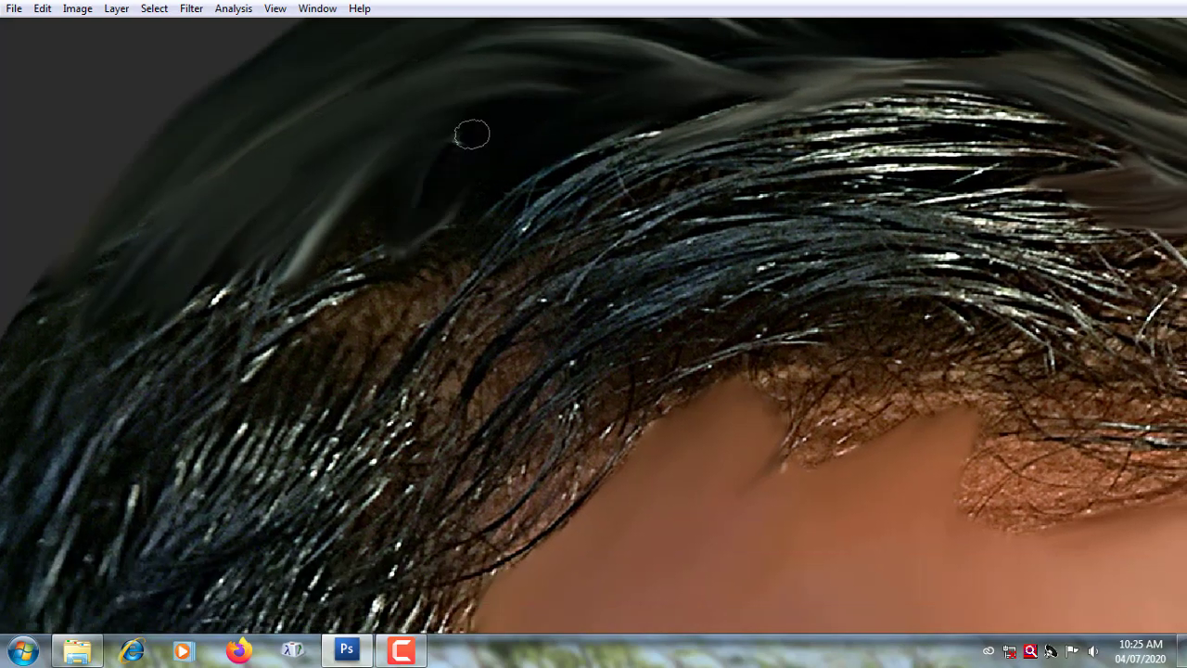
{"action": "mouse_move", "coordinate": [472, 135]}
{"action": "left_mouse_down"}
{"action": "mouse_move", "coordinate": [383, 257]}
{"action": "mouse_move", "coordinate": [159, 377]}
{"action": "left_mouse_up"}
{"action": "mouse_move", "coordinate": [360, 193]}
{"action": "left_mouse_down"}
{"action": "mouse_move", "coordinate": [241, 315]}
{"action": "mouse_move", "coordinate": [235, 384]}
{"action": "mouse_move", "coordinate": [400, 303]}
{"action": "left_mouse_up"}
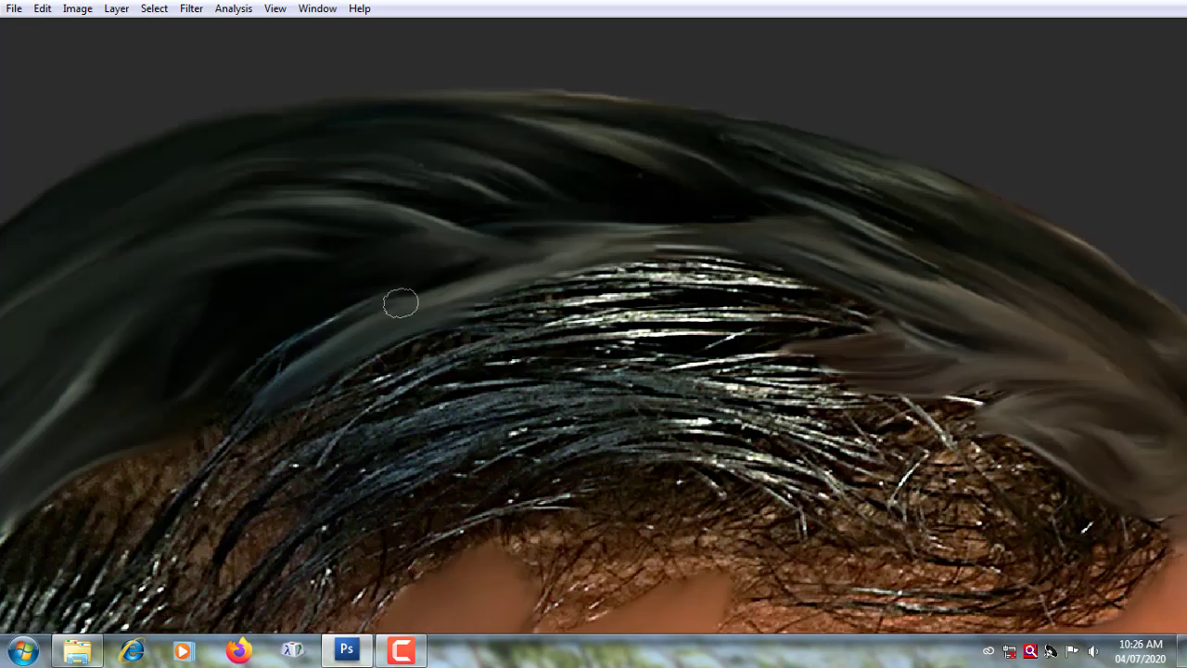
Step: Cover the remaining shiny strands with smooth dark hair down to the hairline
{"action": "left_click_drag", "start_coordinate": [848, 291], "coordinate": [548, 262]}
{"action": "left_click_drag", "start_coordinate": [962, 250], "coordinate": [804, 239]}
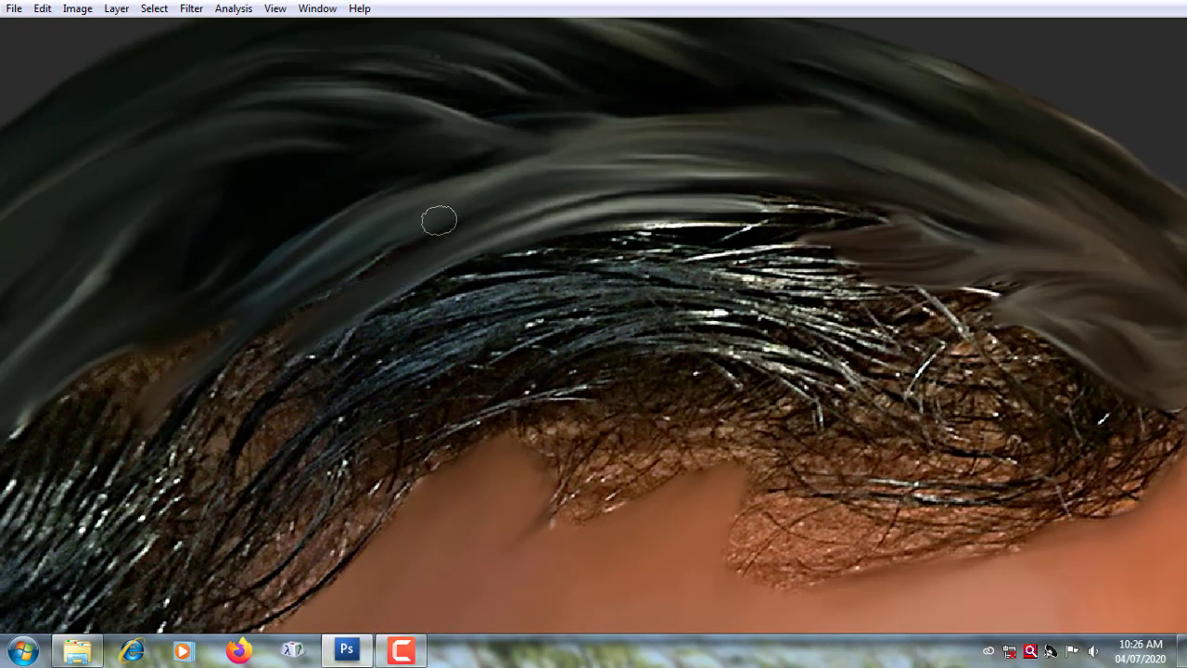
{"action": "left_click_drag", "start_coordinate": [437, 217], "coordinate": [233, 432]}
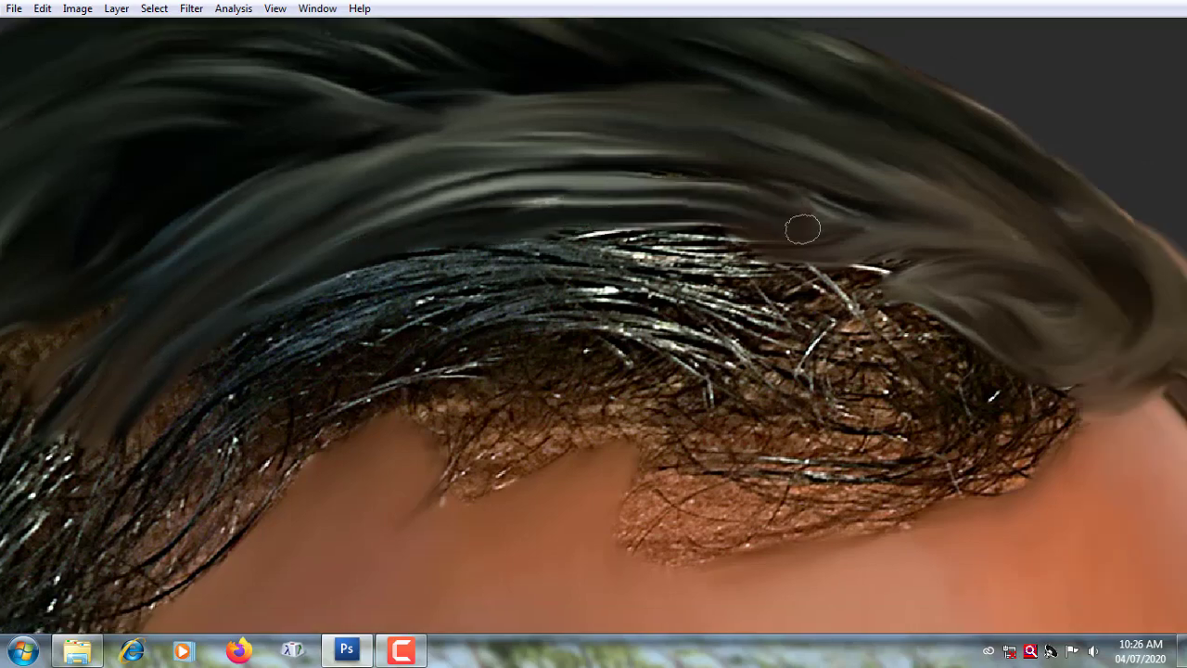
{"action": "left_click_drag", "start_coordinate": [800, 228], "coordinate": [192, 401]}
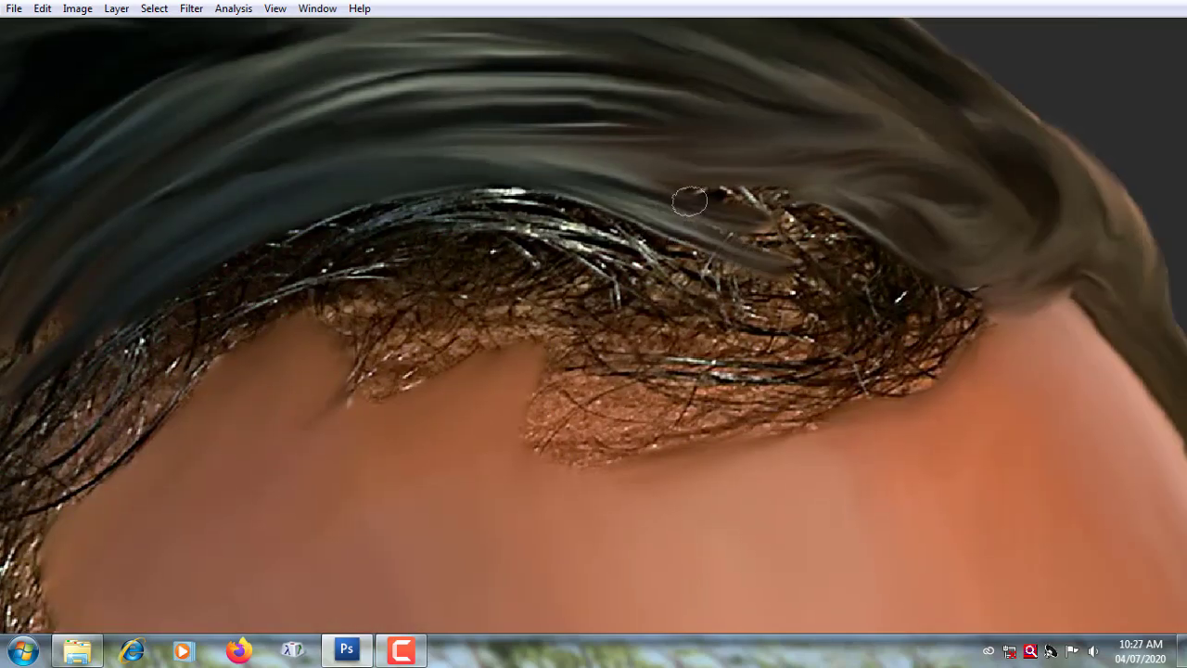
{"action": "left_click_drag", "start_coordinate": [689, 200], "coordinate": [687, 300]}
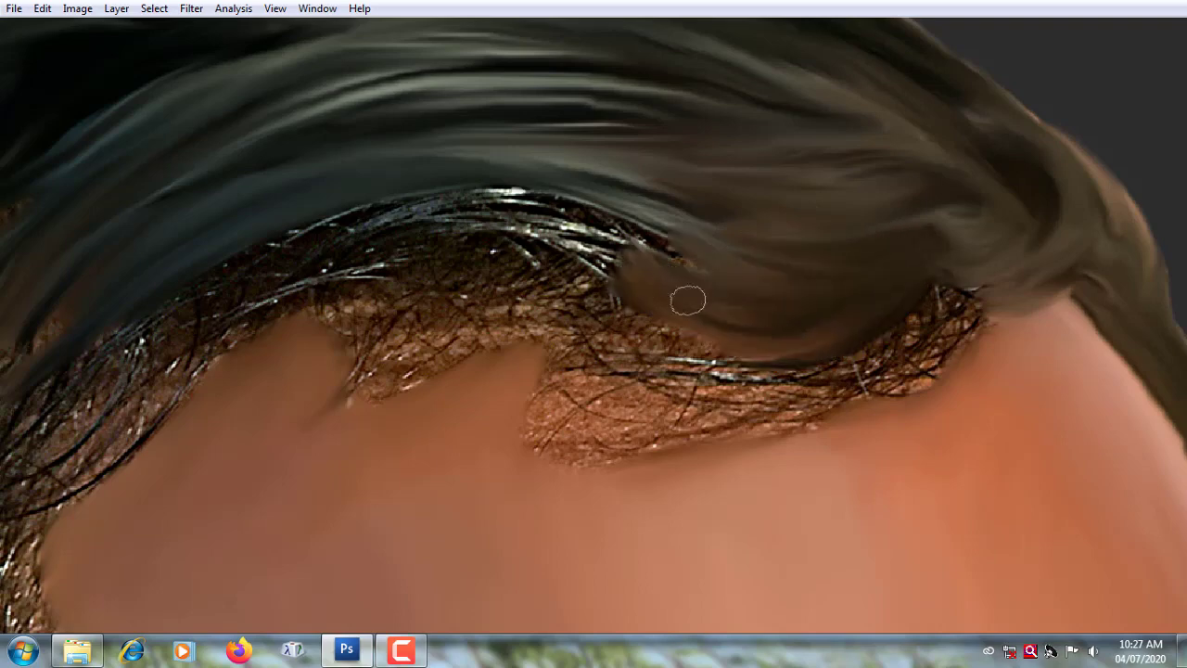
{"action": "left_click_drag", "start_coordinate": [950, 278], "coordinate": [668, 339]}
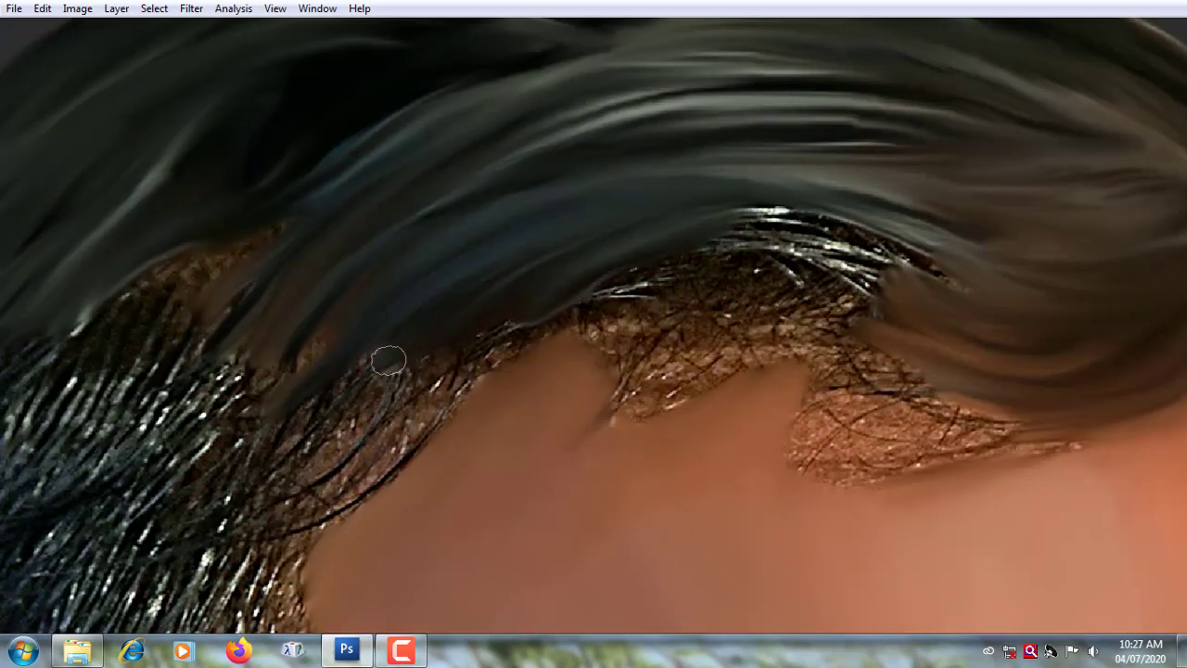
{"action": "left_click_drag", "start_coordinate": [258, 377], "coordinate": [344, 374]}
{"action": "left_click_drag", "start_coordinate": [556, 172], "coordinate": [790, 280]}
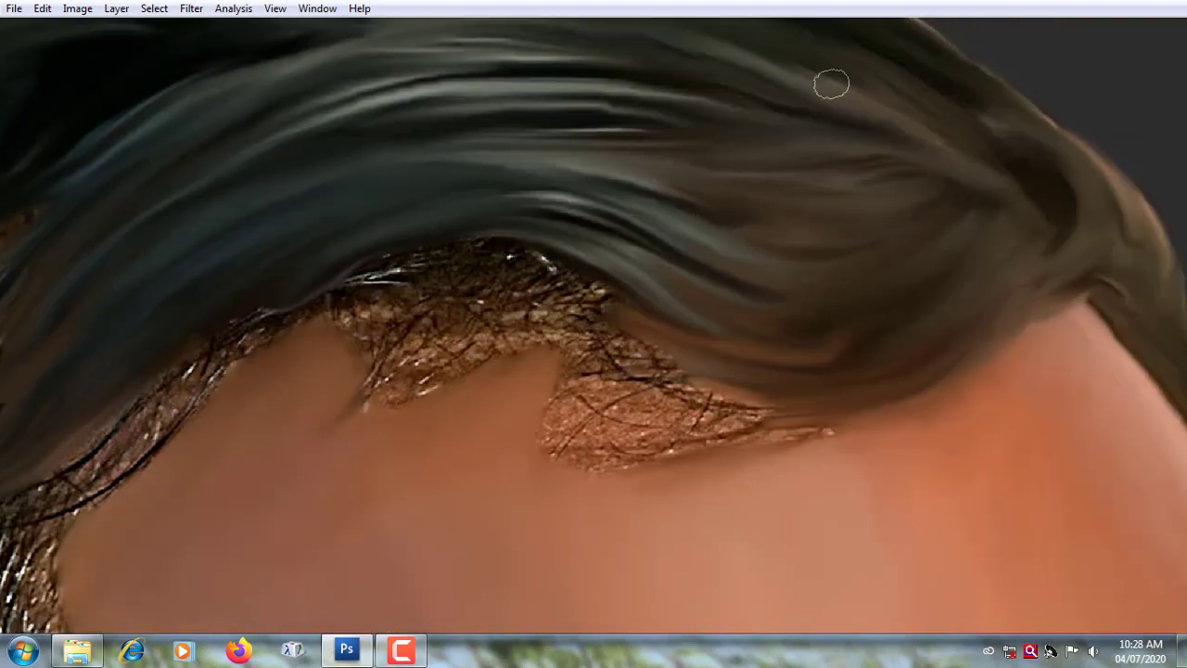
{"action": "left_click_drag", "start_coordinate": [640, 306], "coordinate": [527, 240]}
Step: Smudge the shiny side hair above the ear into smooth downward strands
{"action": "left_click_drag", "start_coordinate": [291, 352], "coordinate": [278, 402]}
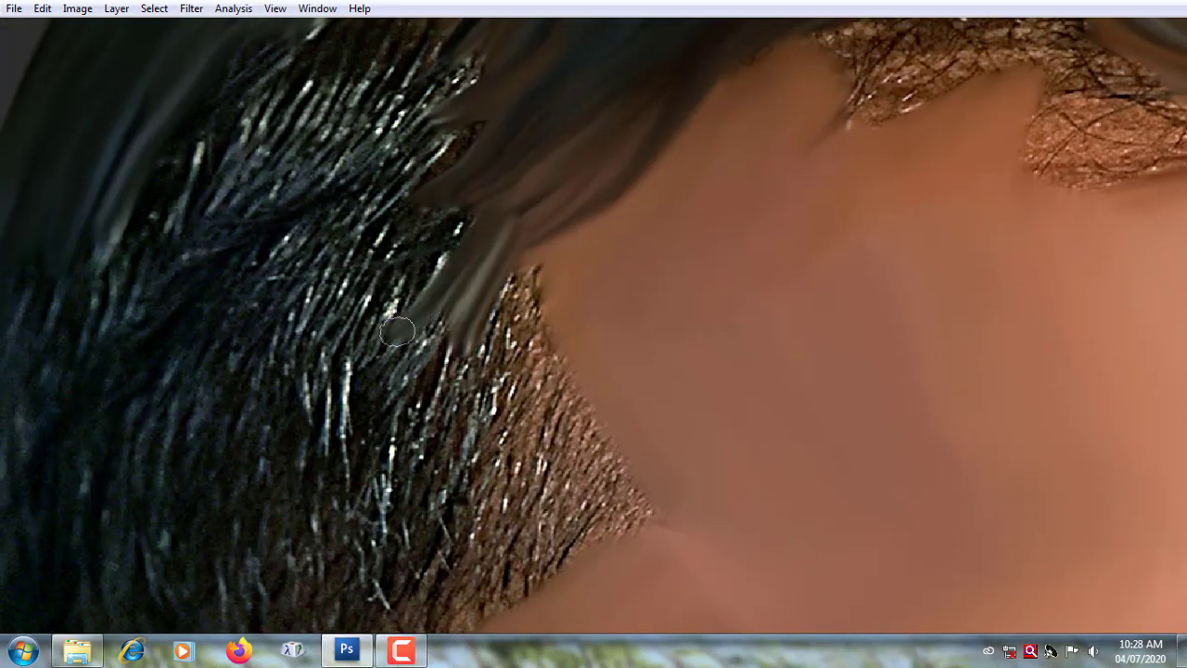
{"action": "left_click_drag", "start_coordinate": [445, 306], "coordinate": [402, 176]}
{"action": "mouse_move", "coordinate": [423, 260]}
{"action": "left_mouse_down"}
{"action": "mouse_move", "coordinate": [300, 265]}
{"action": "mouse_move", "coordinate": [402, 204]}
{"action": "mouse_move", "coordinate": [306, 174]}
{"action": "left_mouse_up"}
{"action": "left_click_drag", "start_coordinate": [370, 246], "coordinate": [191, 343]}
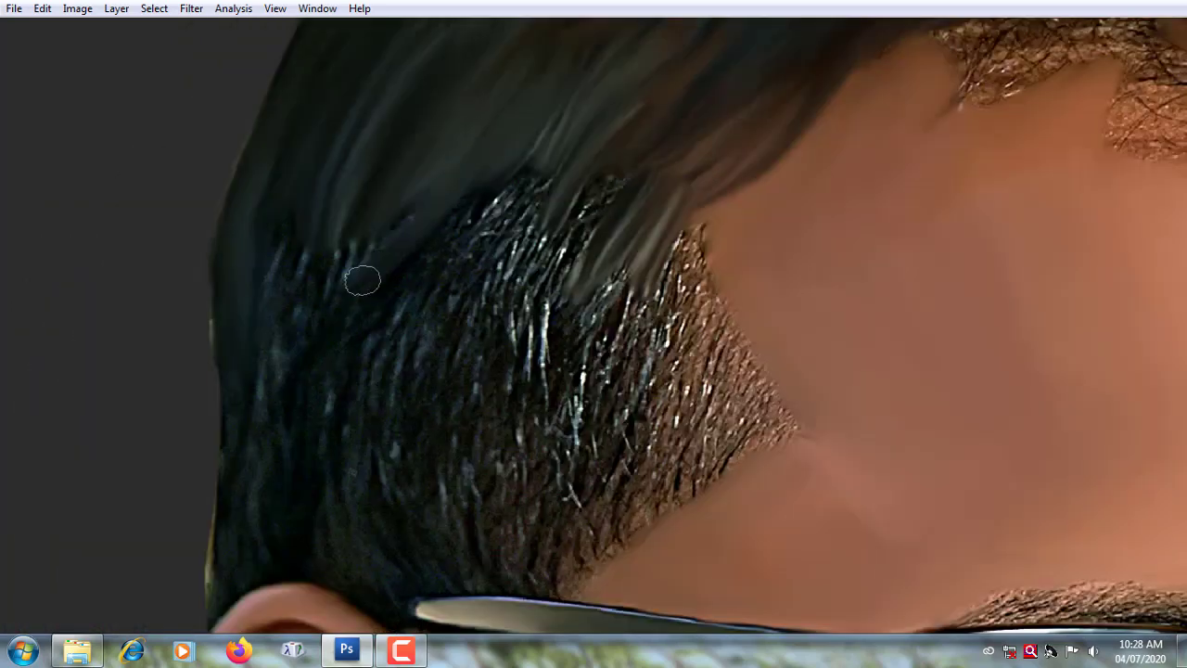
{"action": "left_click_drag", "start_coordinate": [361, 276], "coordinate": [261, 352]}
{"action": "mouse_move", "coordinate": [232, 410]}
{"action": "left_mouse_down"}
{"action": "mouse_move", "coordinate": [306, 488]}
{"action": "mouse_move", "coordinate": [350, 488]}
{"action": "left_mouse_up"}
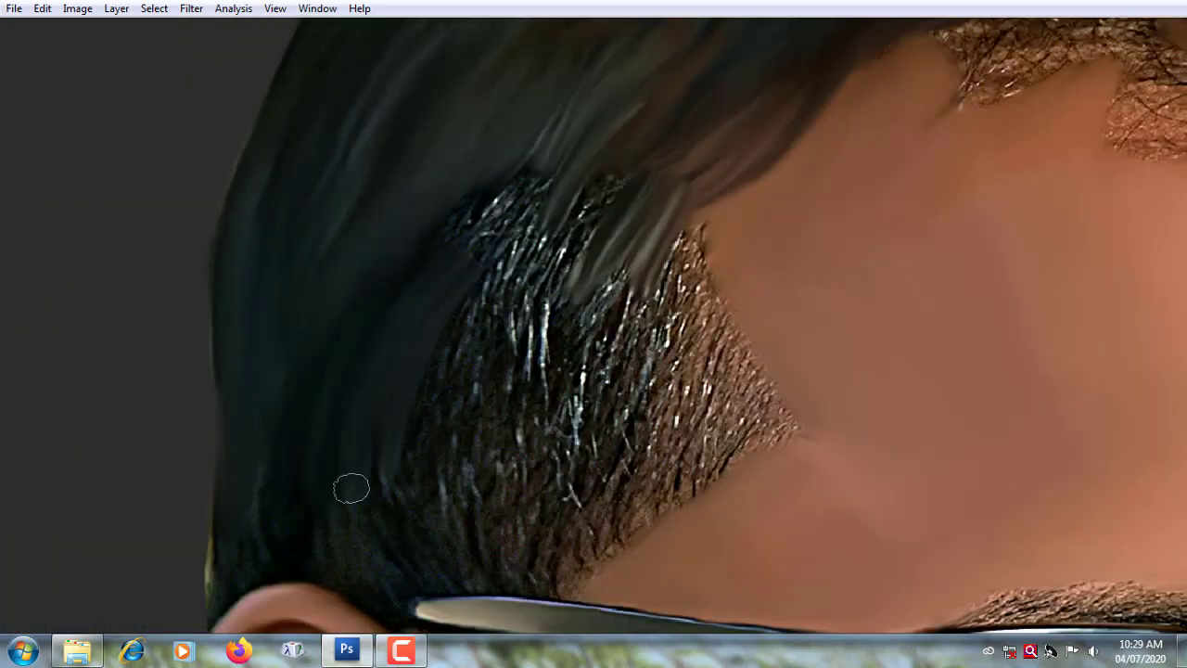
{"action": "mouse_move", "coordinate": [559, 201]}
{"action": "left_mouse_down"}
{"action": "mouse_move", "coordinate": [479, 241]}
{"action": "mouse_move", "coordinate": [436, 430]}
{"action": "mouse_move", "coordinate": [485, 363]}
{"action": "left_mouse_up"}
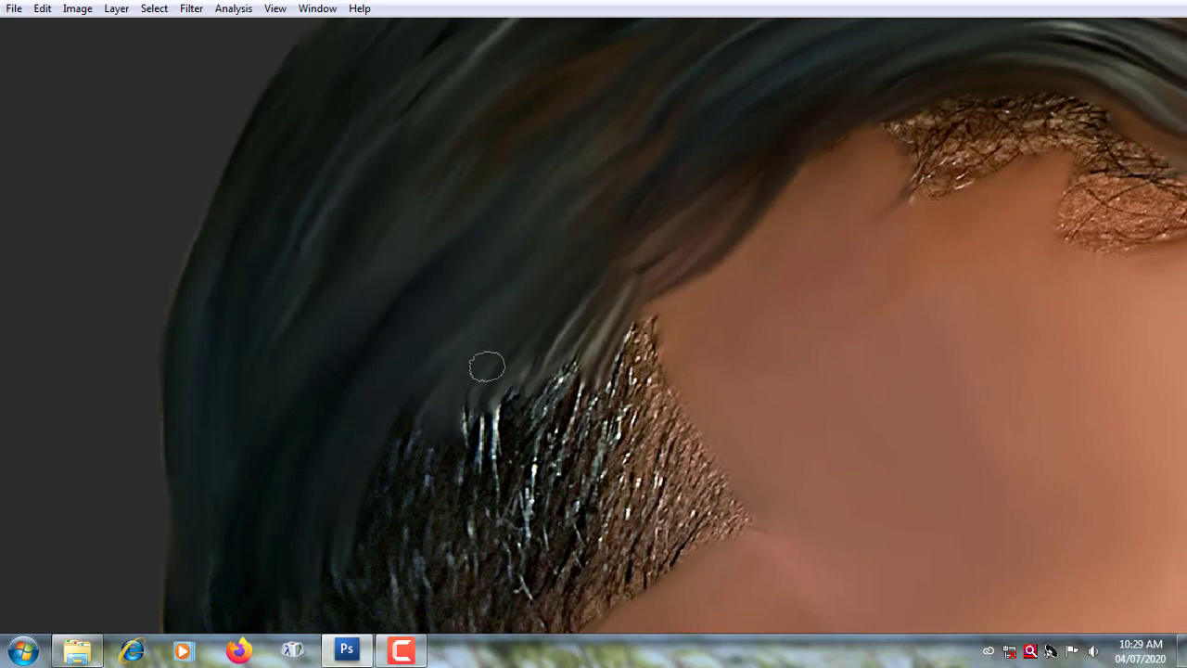
{"action": "mouse_move", "coordinate": [495, 238]}
{"action": "left_mouse_down"}
{"action": "mouse_move", "coordinate": [547, 152]}
{"action": "mouse_move", "coordinate": [424, 251]}
{"action": "mouse_move", "coordinate": [409, 403]}
{"action": "left_mouse_up"}
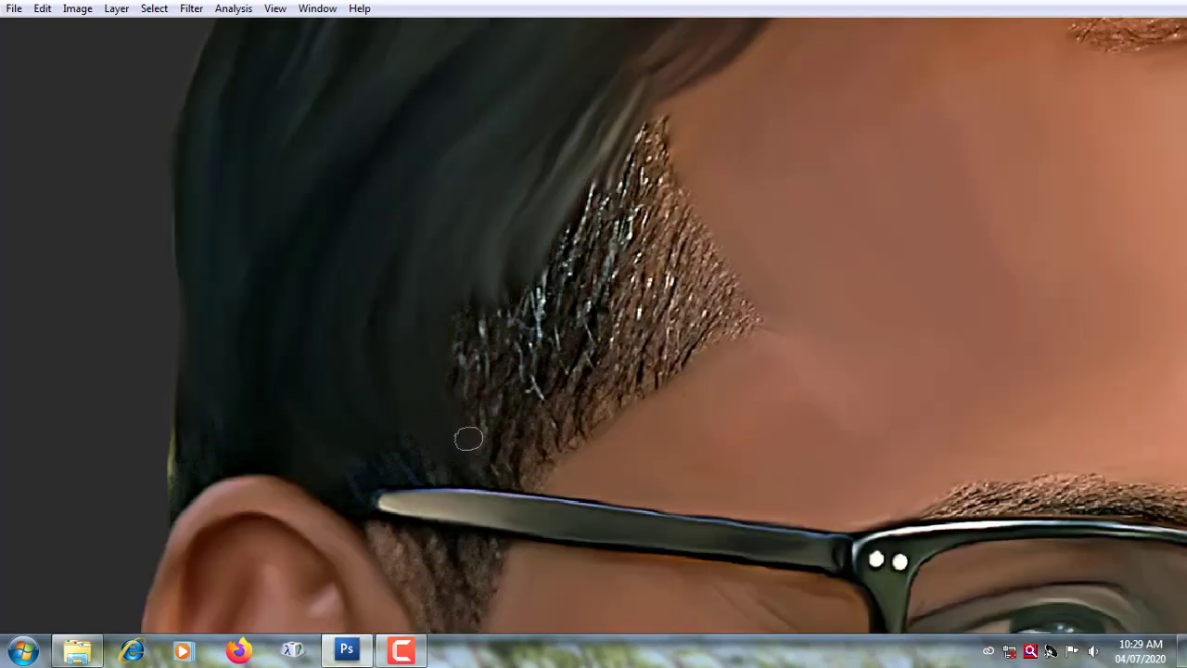
Step: Blend the sideburn edge into hair and skin, and paint skin tone over the textured hairline patch
{"action": "mouse_move", "coordinate": [468, 439]}
{"action": "left_mouse_down"}
{"action": "mouse_move", "coordinate": [503, 398]}
{"action": "mouse_move", "coordinate": [575, 213]}
{"action": "mouse_move", "coordinate": [548, 340]}
{"action": "mouse_move", "coordinate": [630, 288]}
{"action": "left_mouse_up"}
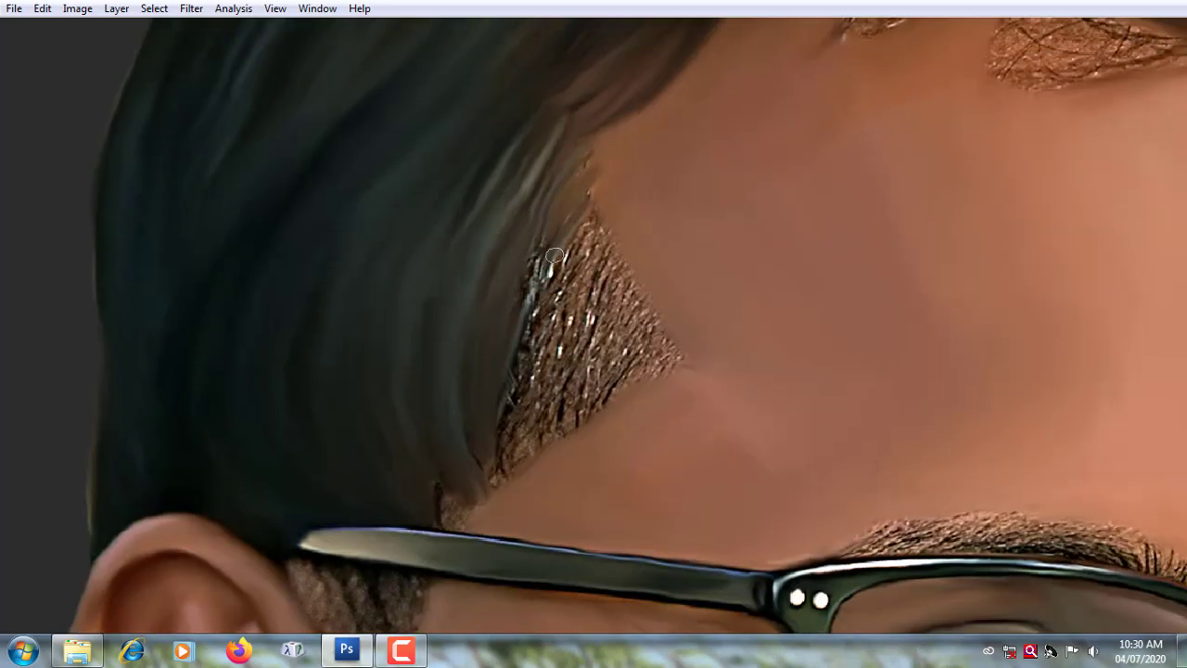
{"action": "mouse_move", "coordinate": [522, 309]}
{"action": "left_mouse_down"}
{"action": "mouse_move", "coordinate": [602, 243]}
{"action": "mouse_move", "coordinate": [633, 305]}
{"action": "left_mouse_up"}
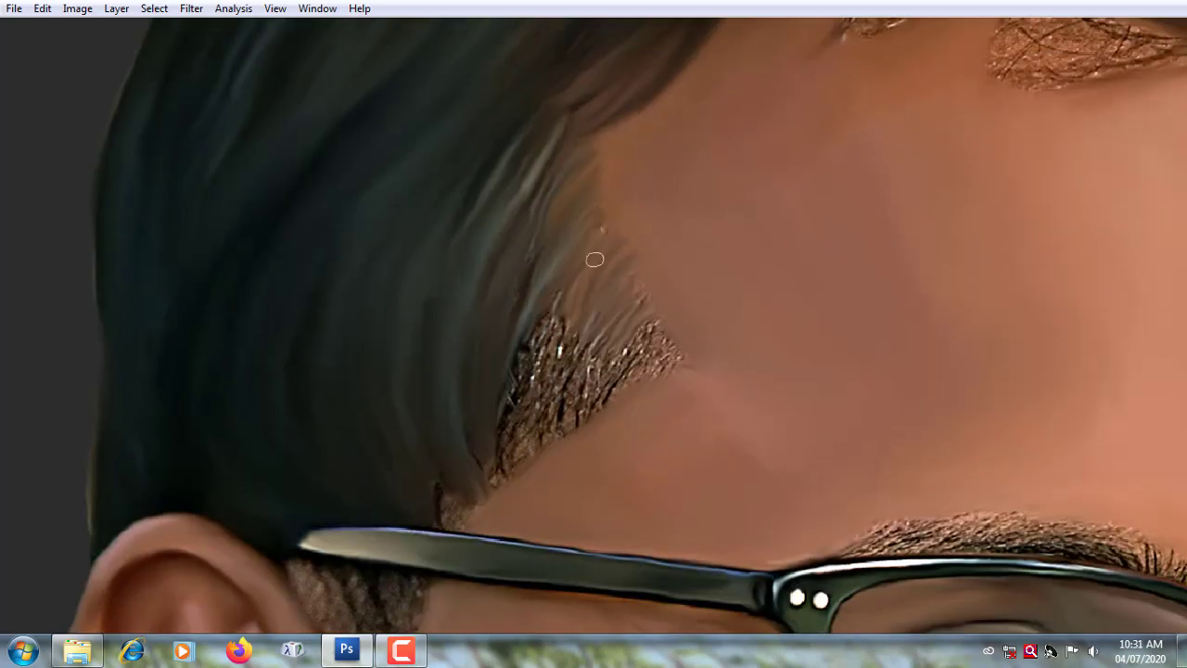
{"action": "left_click_drag", "start_coordinate": [591, 345], "coordinate": [584, 275]}
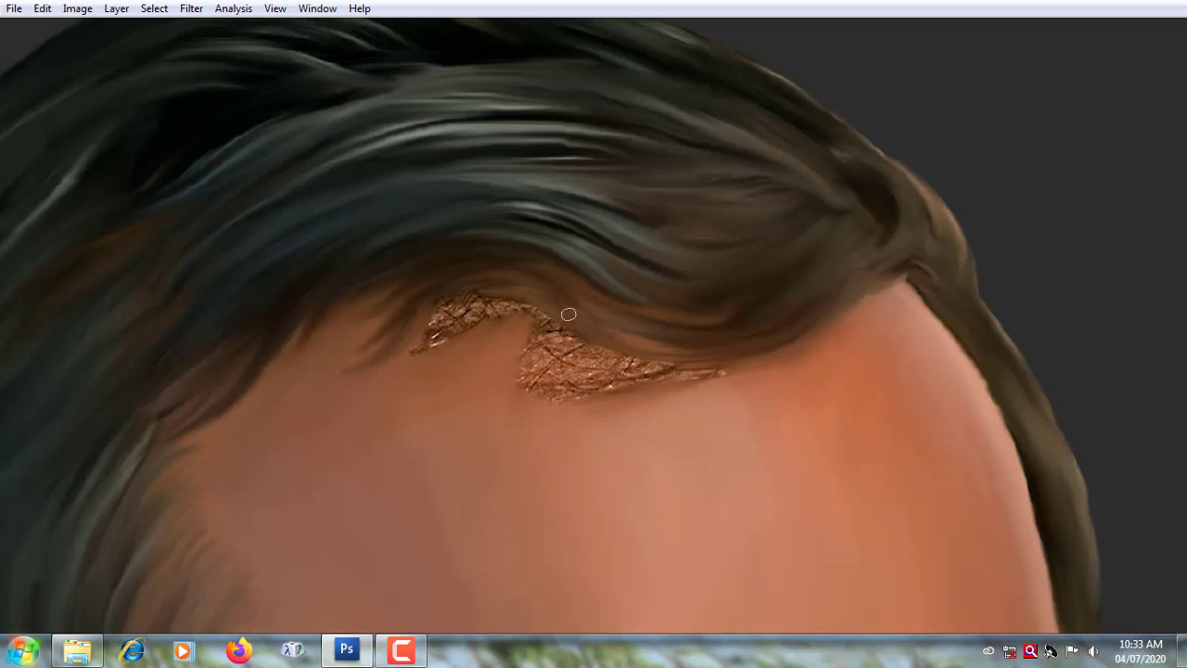
{"action": "left_click_drag", "start_coordinate": [631, 379], "coordinate": [599, 411]}
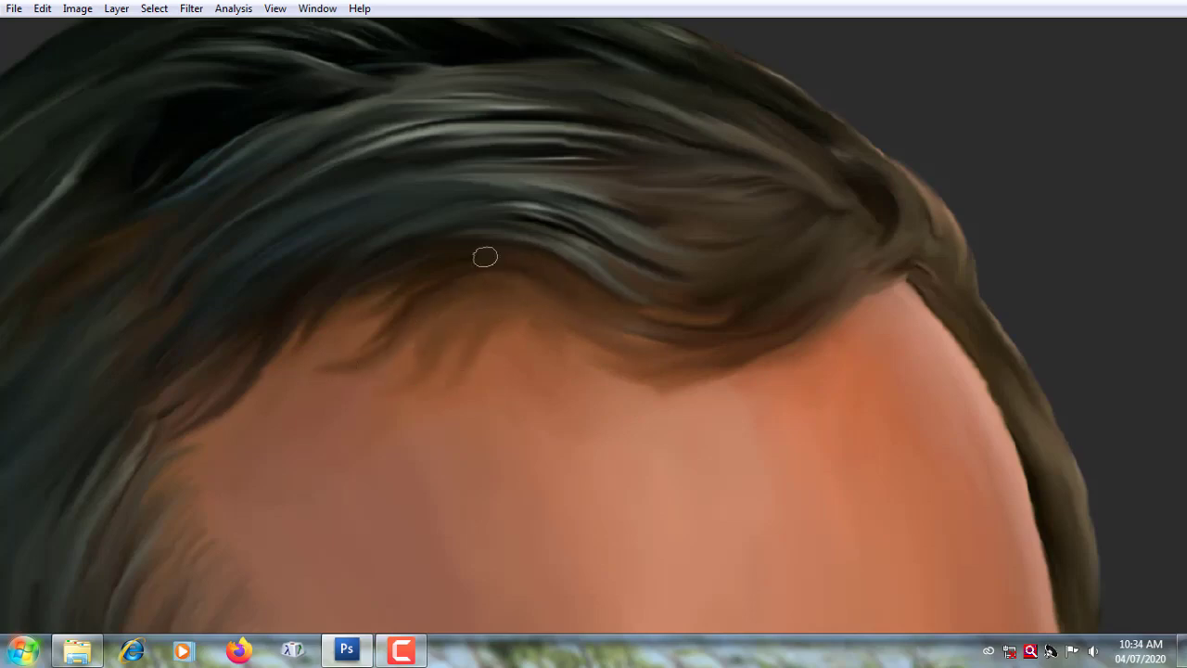
Step: Smooth and darken the first eyebrow's hairs into painted strokes
{"action": "key", "text": "ctrl+0"}
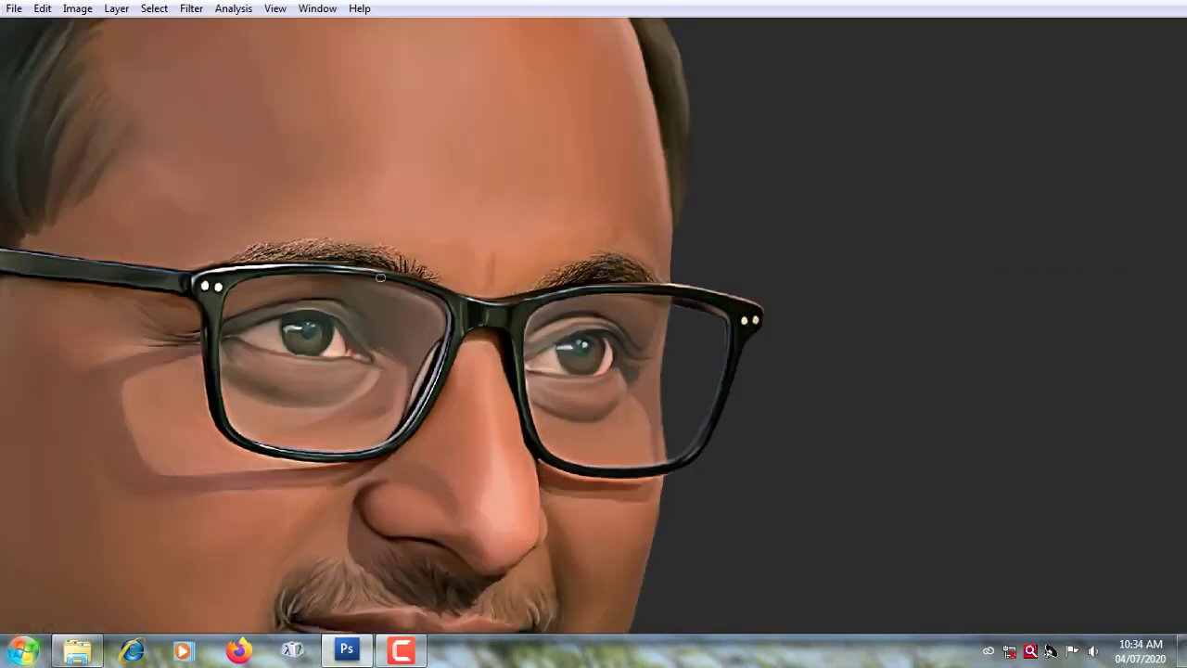
{"action": "scroll", "coordinate": [657, 239], "scroll_direction": "up", "scroll_amount": 5}
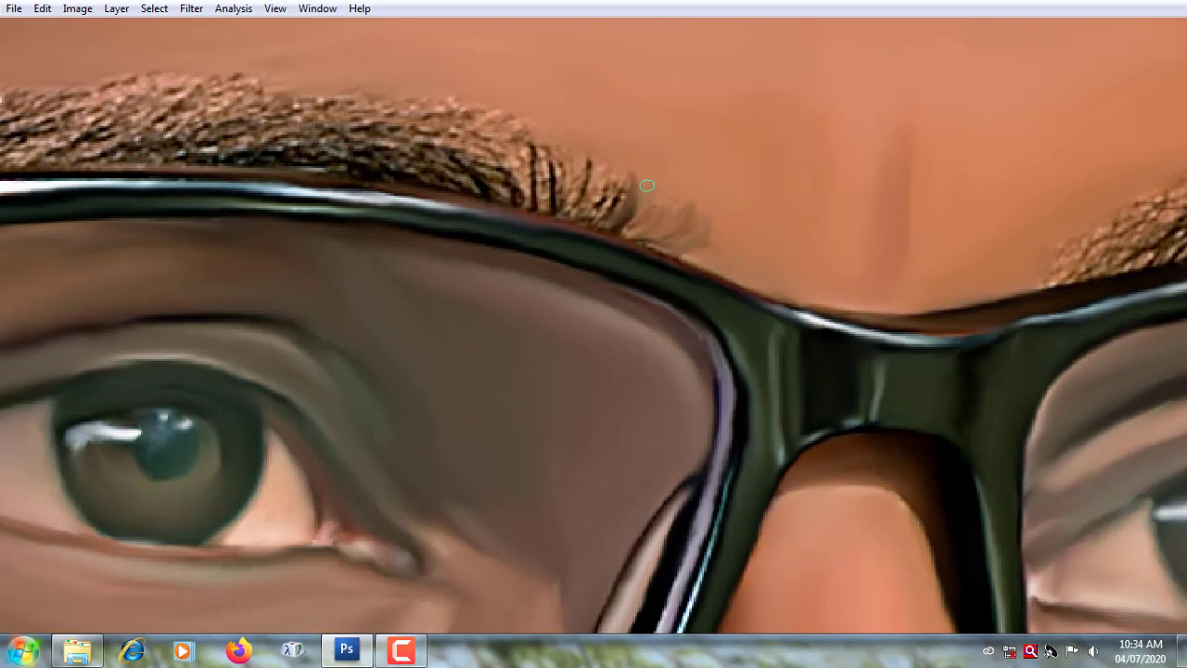
{"action": "mouse_move", "coordinate": [544, 190]}
{"action": "left_mouse_down"}
{"action": "mouse_move", "coordinate": [331, 119]}
{"action": "mouse_move", "coordinate": [223, 149]}
{"action": "left_mouse_up"}
{"action": "scroll", "coordinate": [667, 195], "scroll_direction": "left", "scroll_amount": 2}
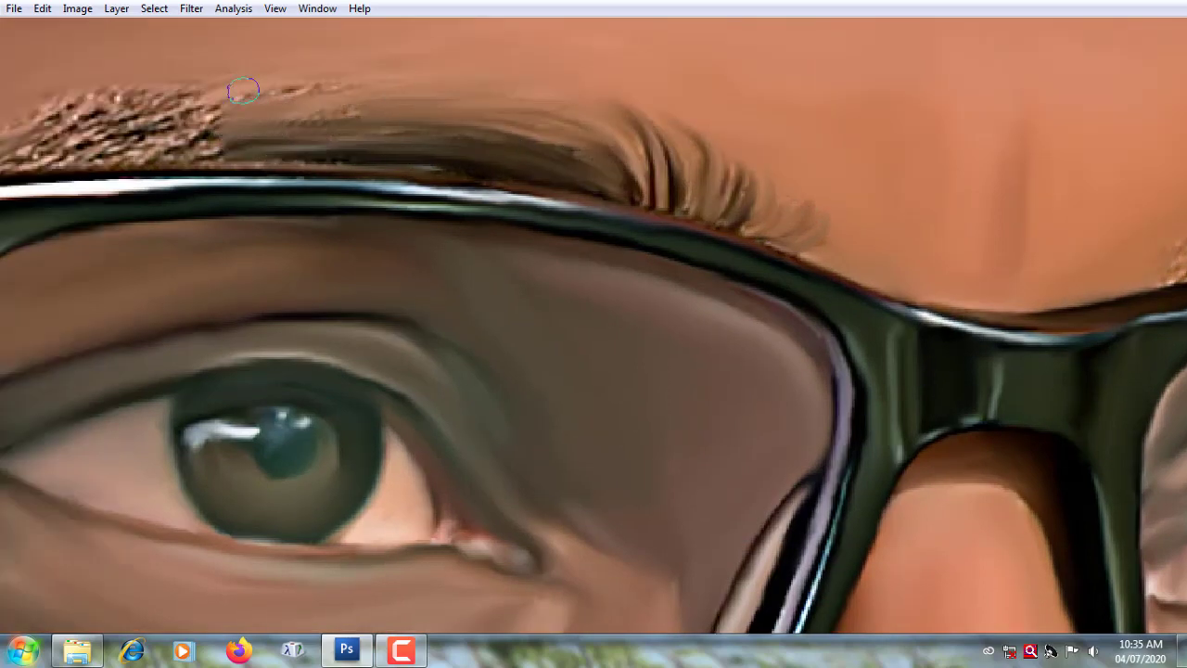
{"action": "scroll", "coordinate": [278, 130], "scroll_direction": "left", "scroll_amount": 3}
{"action": "mouse_move", "coordinate": [649, 176]}
{"action": "left_mouse_down"}
{"action": "mouse_move", "coordinate": [283, 124]}
{"action": "mouse_move", "coordinate": [305, 87]}
{"action": "left_mouse_up"}
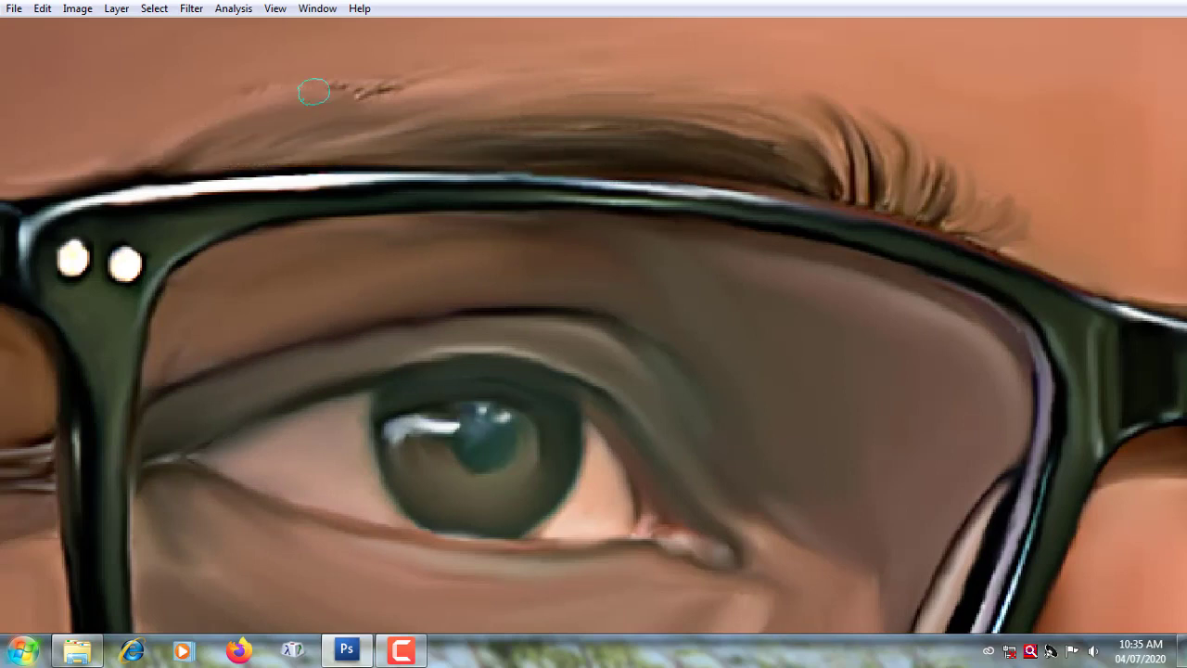
{"action": "scroll", "coordinate": [213, 183], "scroll_direction": "right", "scroll_amount": 2}
{"action": "scroll", "coordinate": [212, 183], "scroll_direction": "up", "scroll_amount": 1}
{"action": "scroll", "coordinate": [445, 155], "scroll_direction": "right", "scroll_amount": 3}
{"action": "left_click_drag", "start_coordinate": [477, 180], "coordinate": [384, 132]}
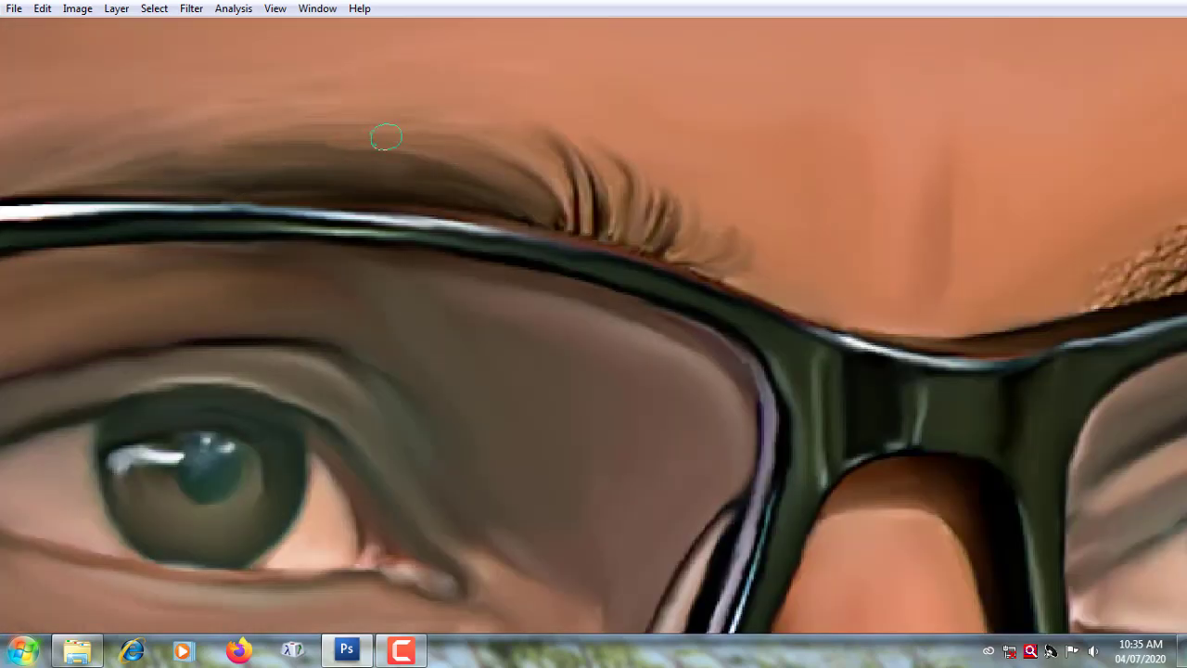
{"action": "scroll", "coordinate": [383, 132], "scroll_direction": "right", "scroll_amount": 2}
{"action": "scroll", "coordinate": [383, 133], "scroll_direction": "down", "scroll_amount": 1}
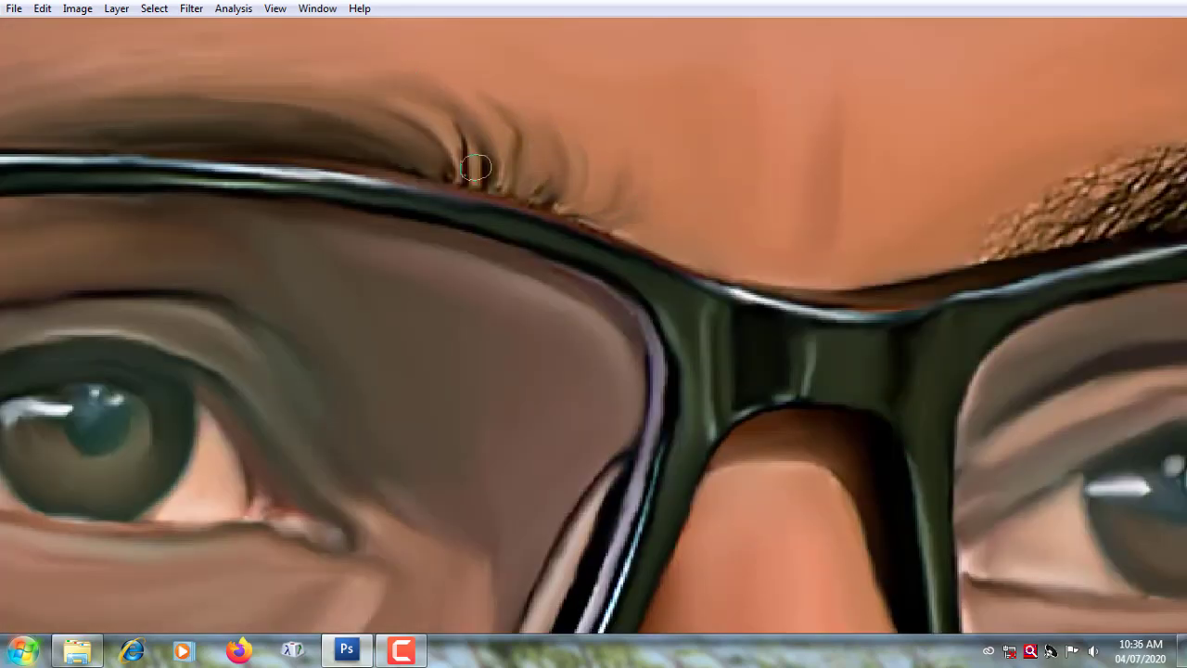
Step: Blend the other eyebrow's hairs into smooth strokes from right to left
{"action": "scroll", "coordinate": [475, 167], "scroll_direction": "up", "scroll_amount": 1}
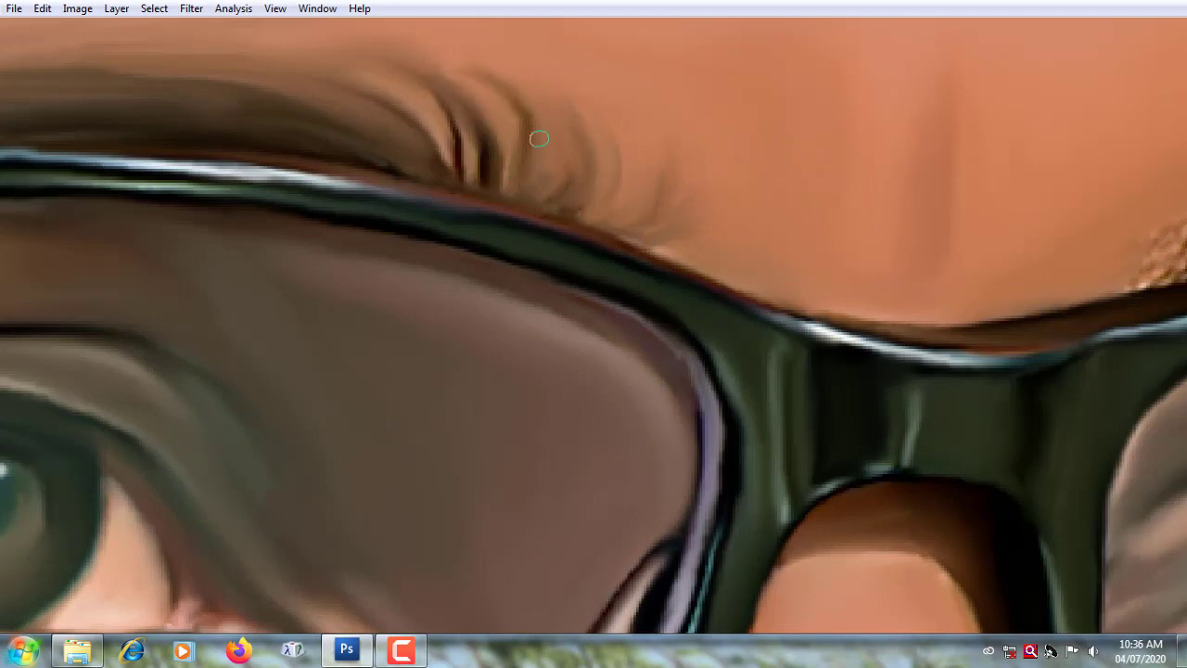
{"action": "scroll", "coordinate": [583, 303], "scroll_direction": "right", "scroll_amount": 5}
{"action": "scroll", "coordinate": [582, 303], "scroll_direction": "up", "scroll_amount": 1}
{"action": "left_click_drag", "start_coordinate": [533, 344], "coordinate": [807, 254]}
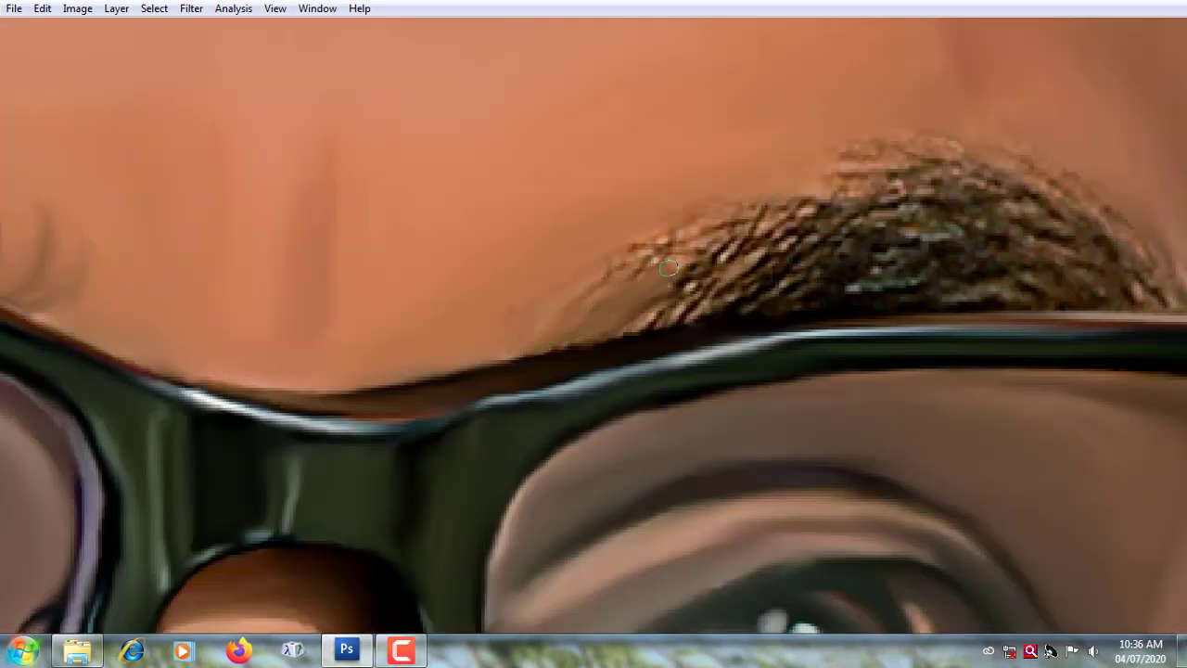
{"action": "scroll", "coordinate": [808, 254], "scroll_direction": "right", "scroll_amount": 3}
{"action": "scroll", "coordinate": [848, 259], "scroll_direction": "down", "scroll_amount": 1}
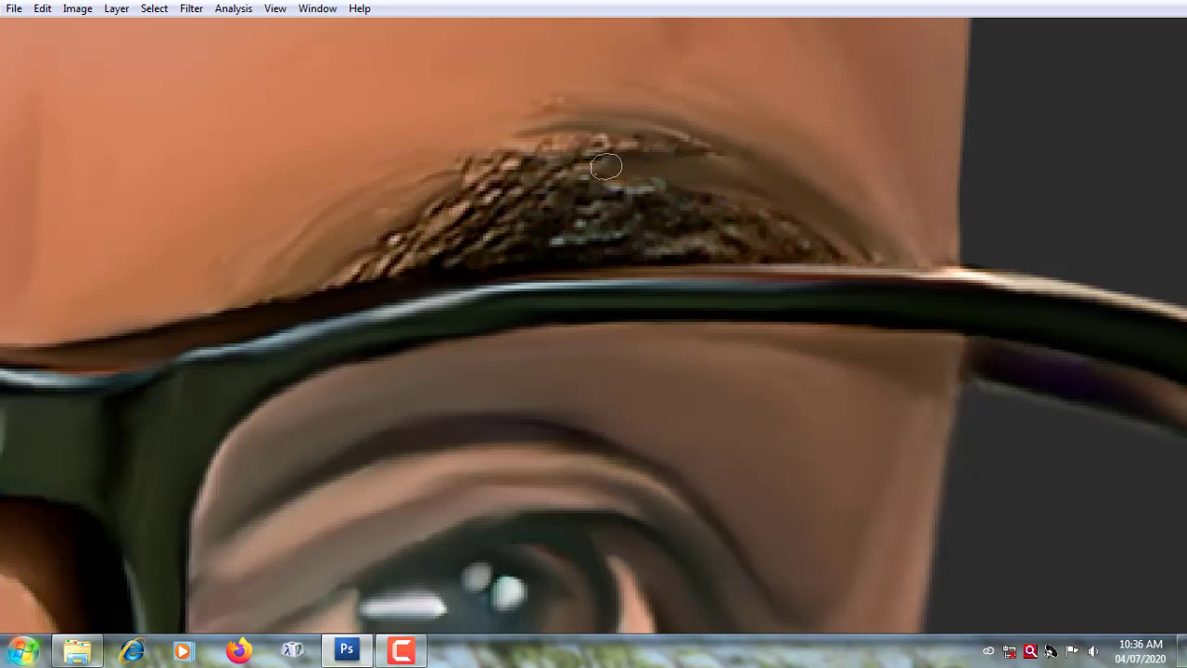
{"action": "left_click_drag", "start_coordinate": [886, 245], "coordinate": [445, 169]}
{"action": "scroll", "coordinate": [445, 169], "scroll_direction": "down", "scroll_amount": 1}
{"action": "mouse_move", "coordinate": [583, 98]}
{"action": "left_mouse_down"}
{"action": "mouse_move", "coordinate": [471, 167]}
{"action": "mouse_move", "coordinate": [665, 98]}
{"action": "mouse_move", "coordinate": [606, 98]}
{"action": "left_mouse_up"}
{"action": "scroll", "coordinate": [665, 98], "scroll_direction": "right", "scroll_amount": 1}
{"action": "scroll", "coordinate": [606, 98], "scroll_direction": "left", "scroll_amount": 1}
{"action": "left_click_drag", "start_coordinate": [503, 117], "coordinate": [445, 121]}
{"action": "scroll", "coordinate": [593, 140], "scroll_direction": "right", "scroll_amount": 2}
{"action": "scroll", "coordinate": [593, 139], "scroll_direction": "down", "scroll_amount": 5}
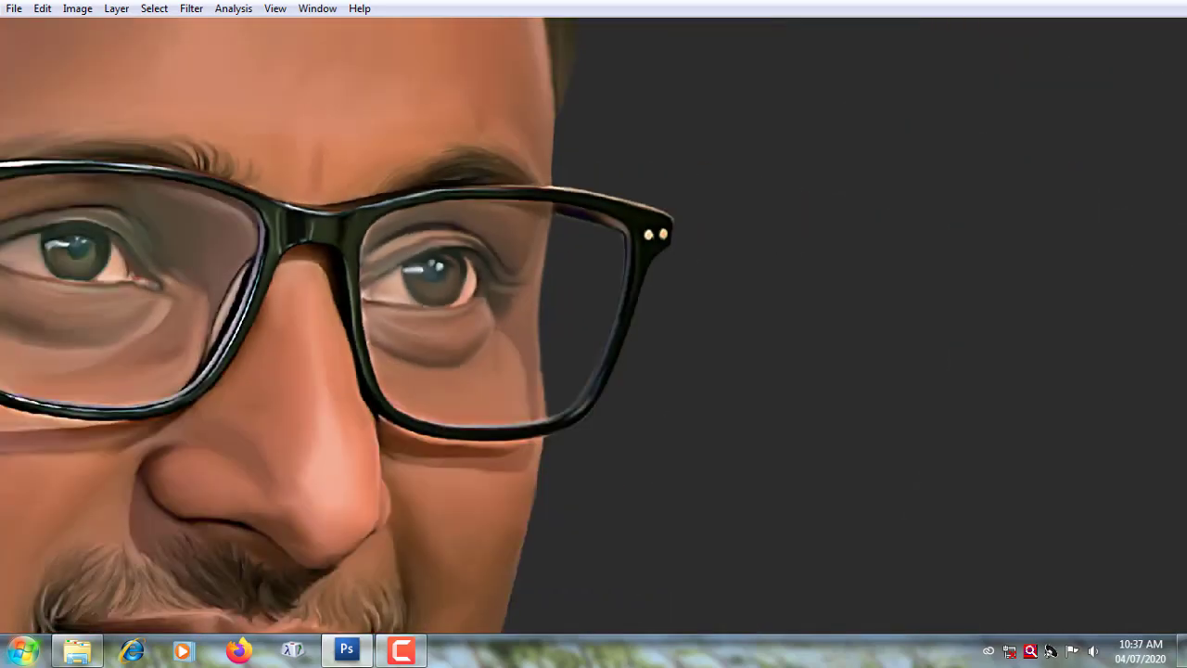
Step: Add a new empty layer above the painted portrait layer and switch to the Brush
{"action": "key", "text": "Tab"}
{"action": "left_click", "coordinate": [1122, 500]}
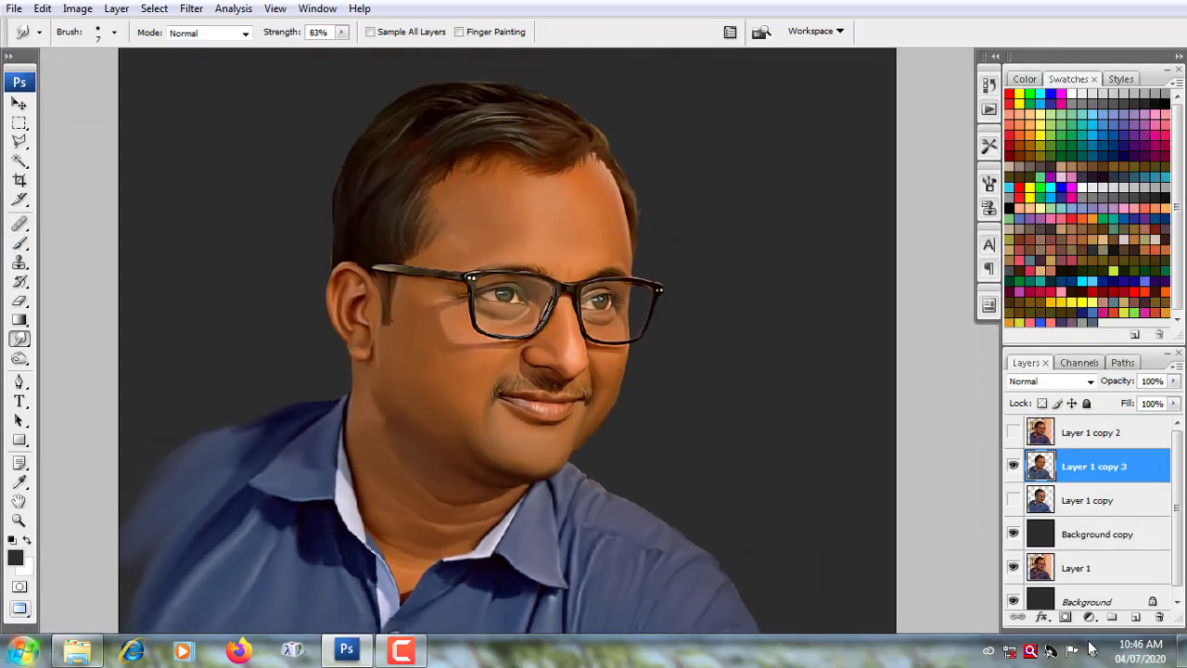
{"action": "left_click", "coordinate": [1135, 616]}
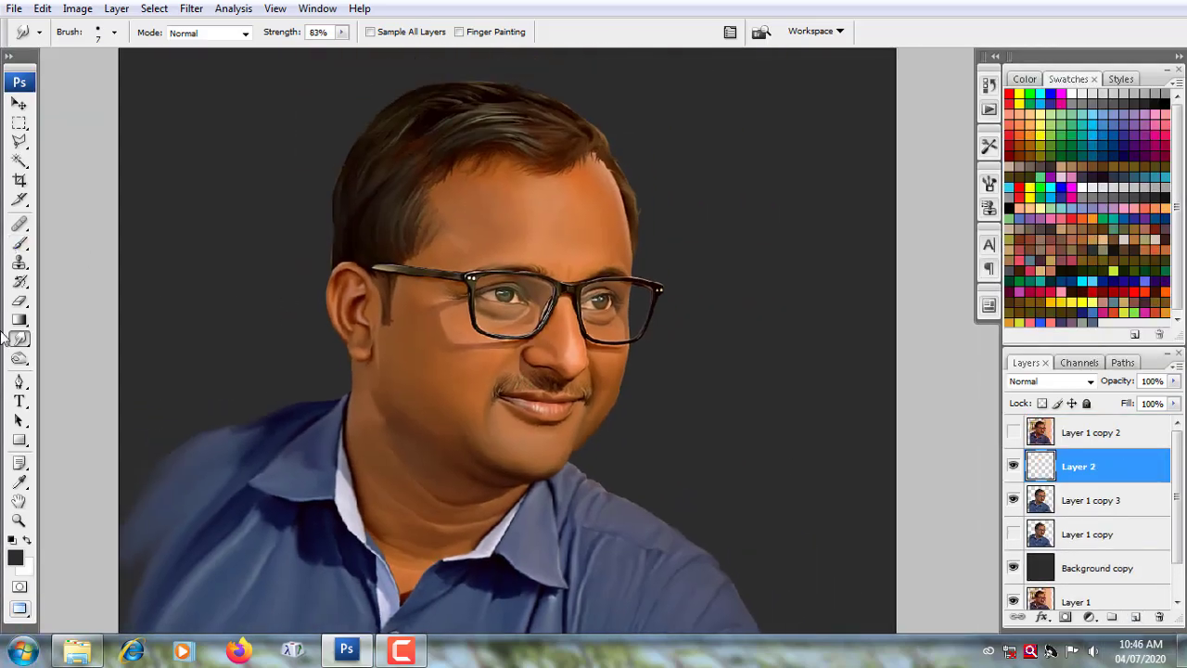
{"action": "key", "text": "b"}
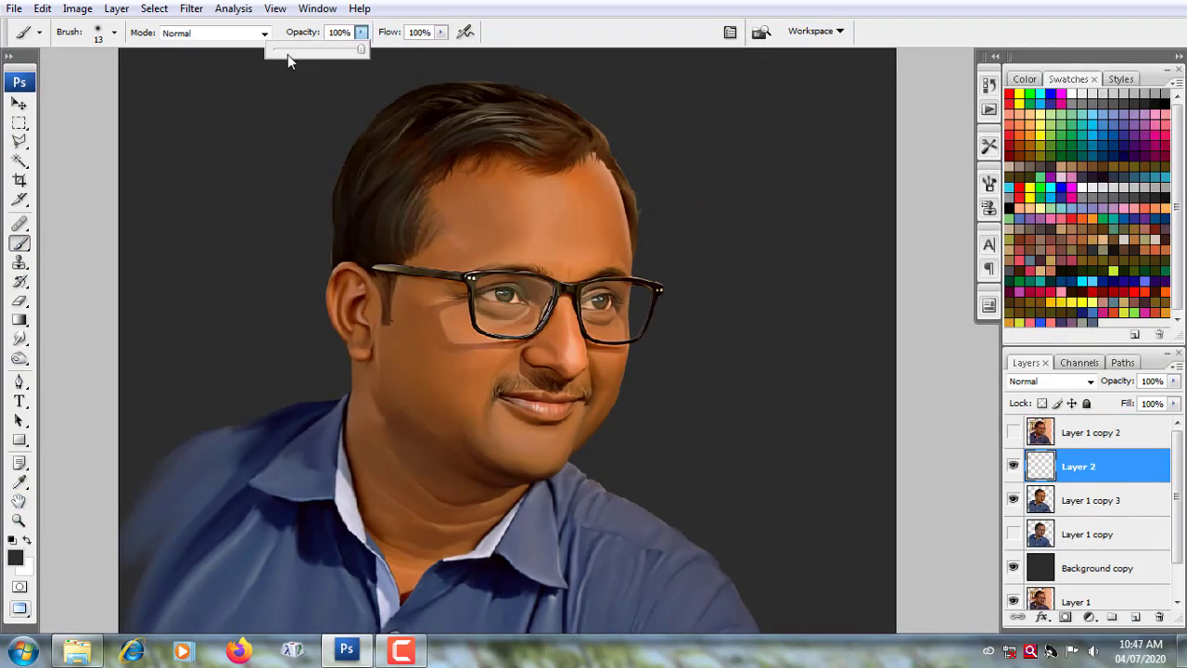
Step: Set the foreground paint colour to pink ff72a0
{"action": "left_click", "coordinate": [15, 557]}
{"action": "left_click_drag", "start_coordinate": [654, 120], "coordinate": [960, 120]}
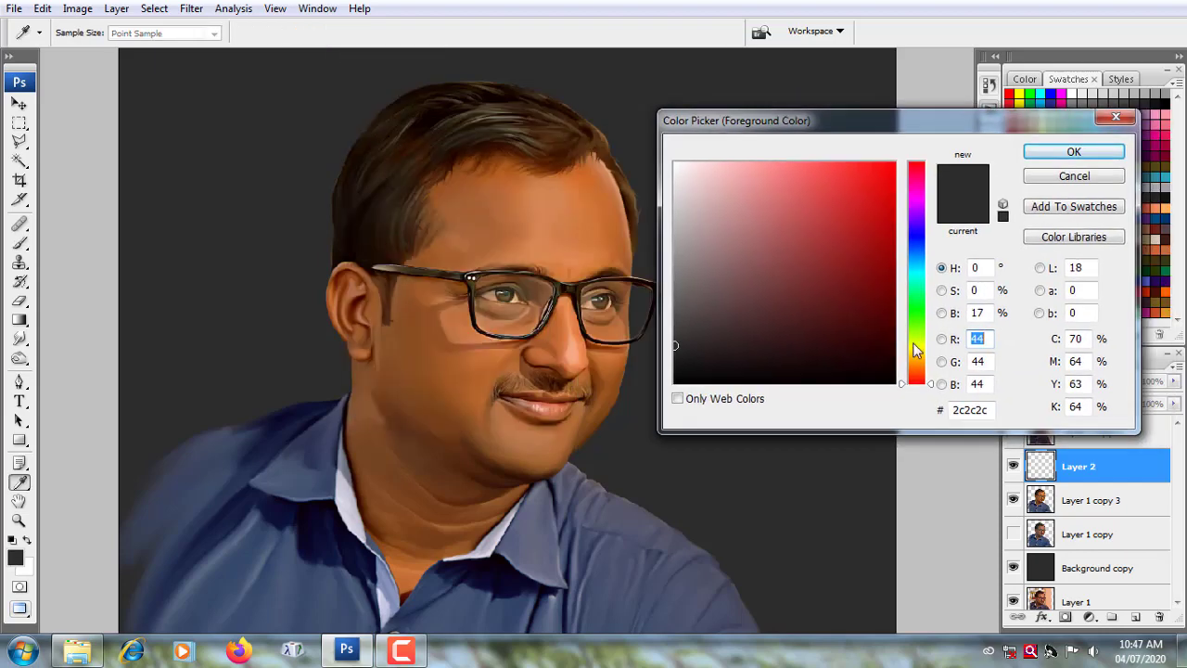
{"action": "left_click", "coordinate": [941, 339]}
{"action": "left_click_drag", "start_coordinate": [930, 344], "coordinate": [930, 162]}
{"action": "left_click", "coordinate": [813, 284]}
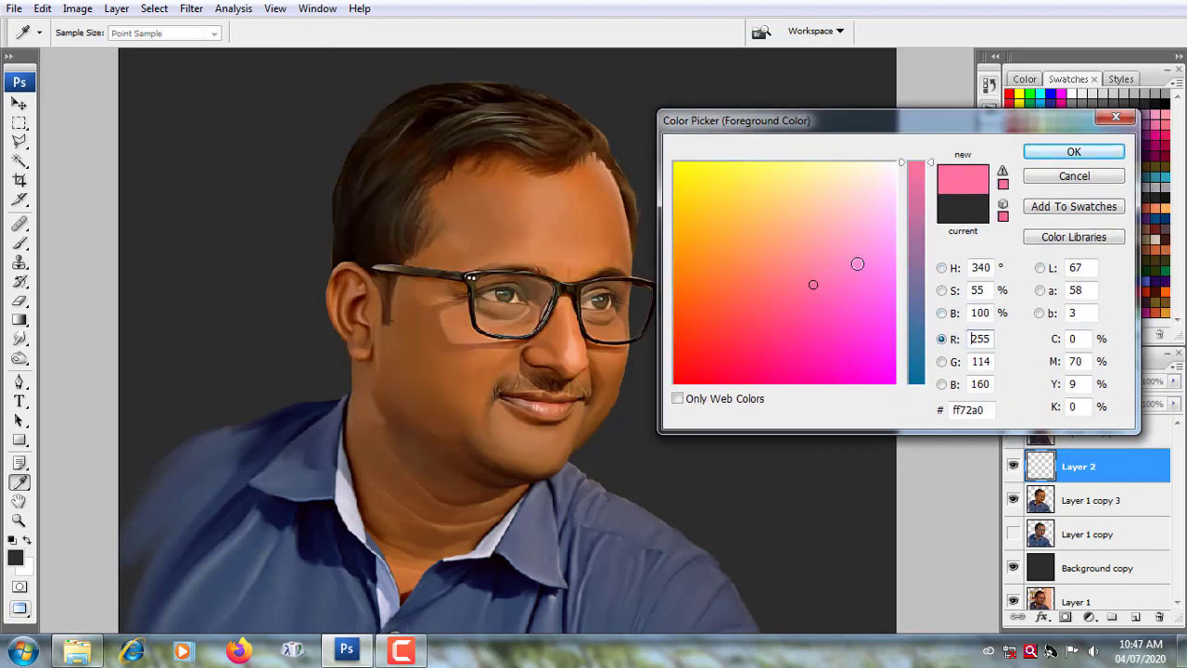
{"action": "left_click", "coordinate": [1067, 152]}
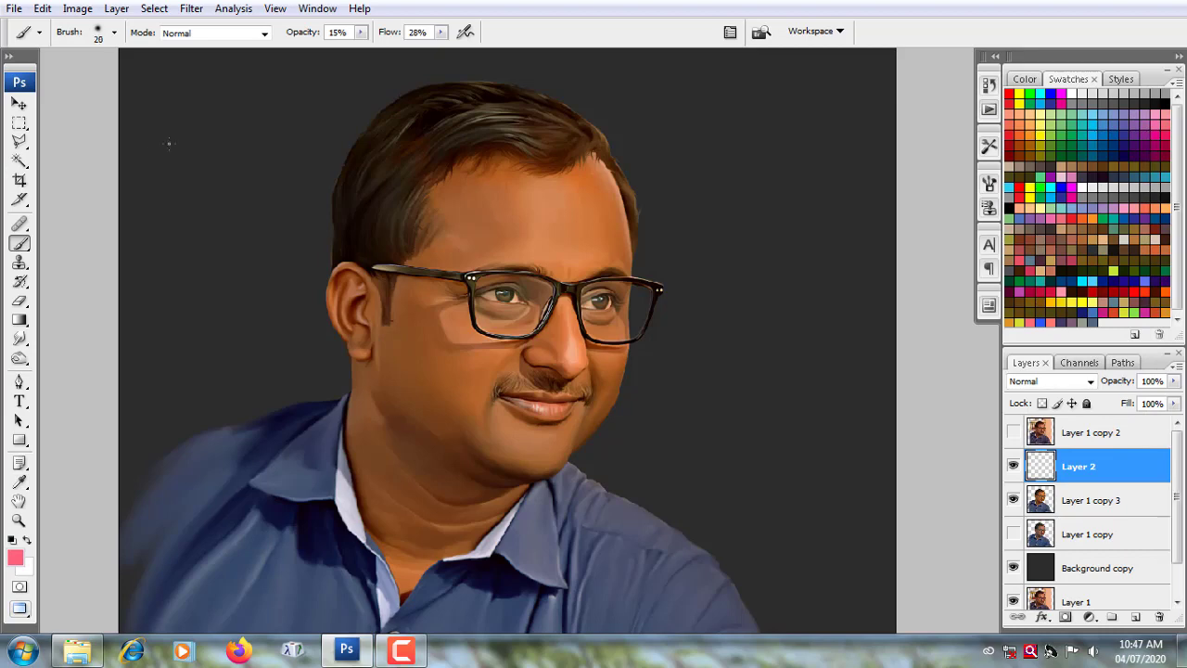
{"action": "key", "text": "ctrl+plus"}
Step: Set Layer 2's blend mode to Color and choose red as the paint colour
{"action": "left_click", "coordinate": [1051, 381]}
{"action": "left_click", "coordinate": [1030, 412]}
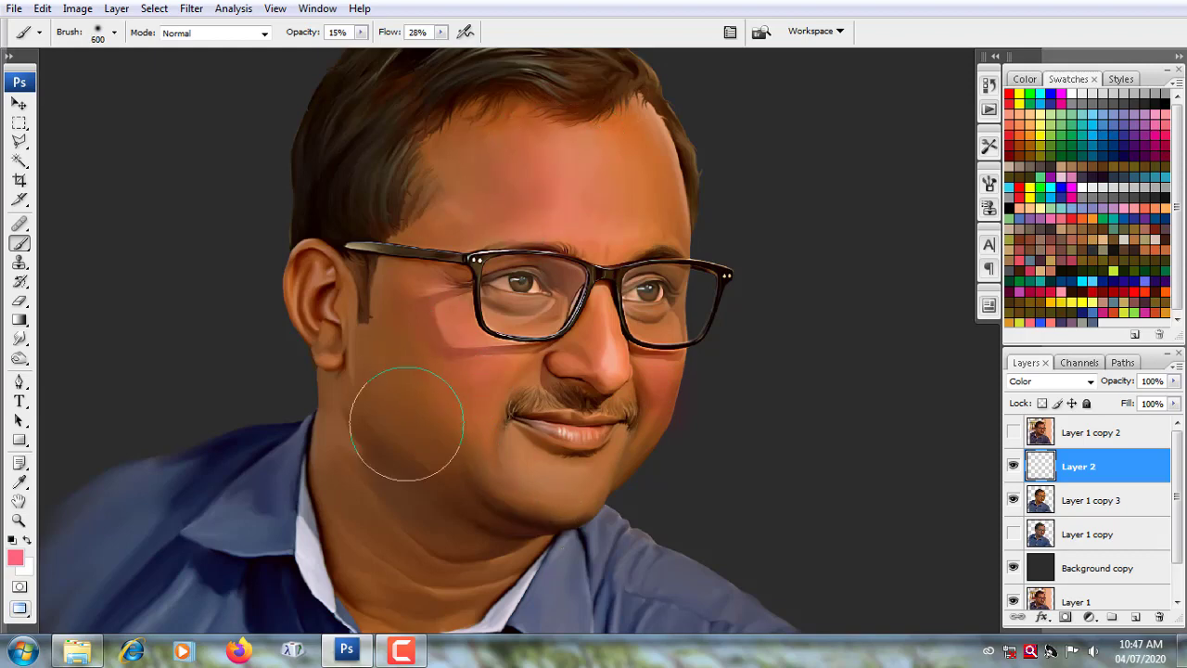
{"action": "left_click", "coordinate": [15, 556]}
{"action": "left_click", "coordinate": [681, 345]}
{"action": "left_click", "coordinate": [1038, 152]}
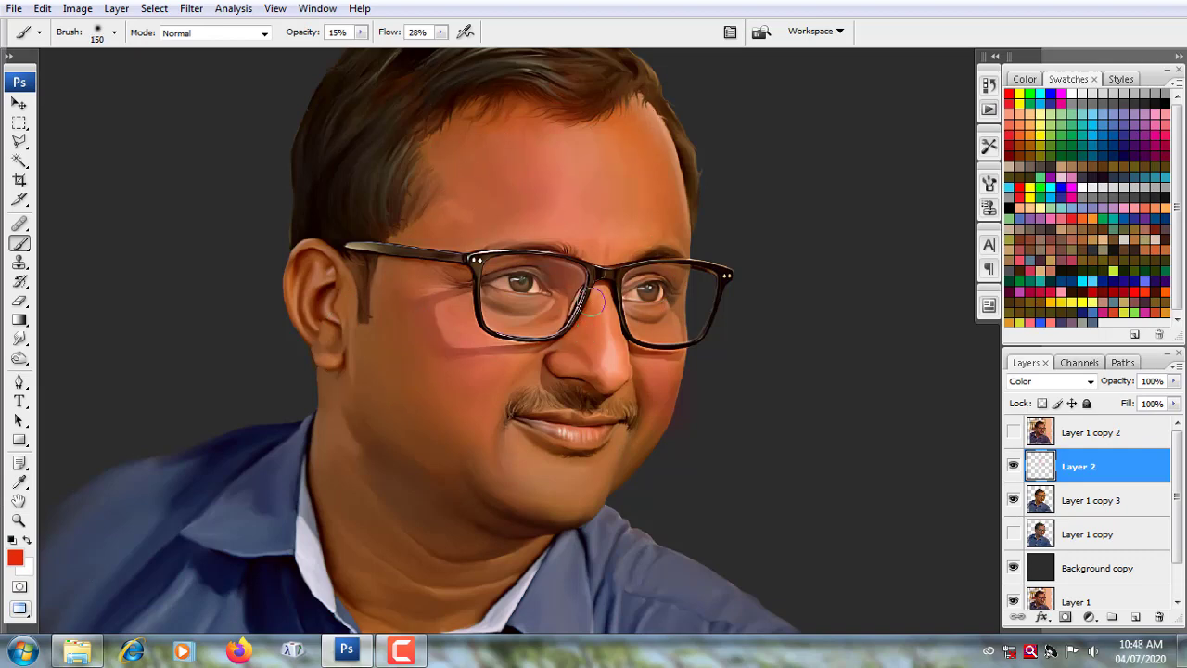
Step: Paint a soft red tint along the jawline with a resized brush
{"action": "scroll", "coordinate": [576, 353], "scroll_direction": "up", "scroll_amount": 2}
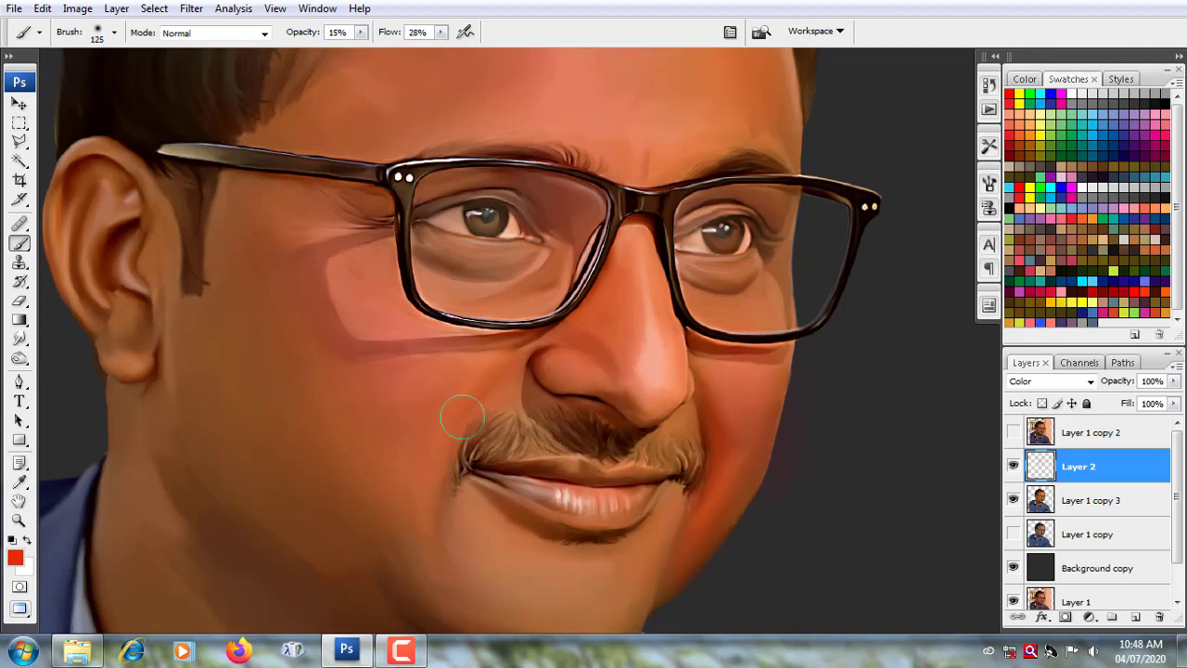
{"action": "key", "text": "bracketright"}
{"action": "key", "text": "bracketright"}
{"action": "key", "text": "bracketright"}
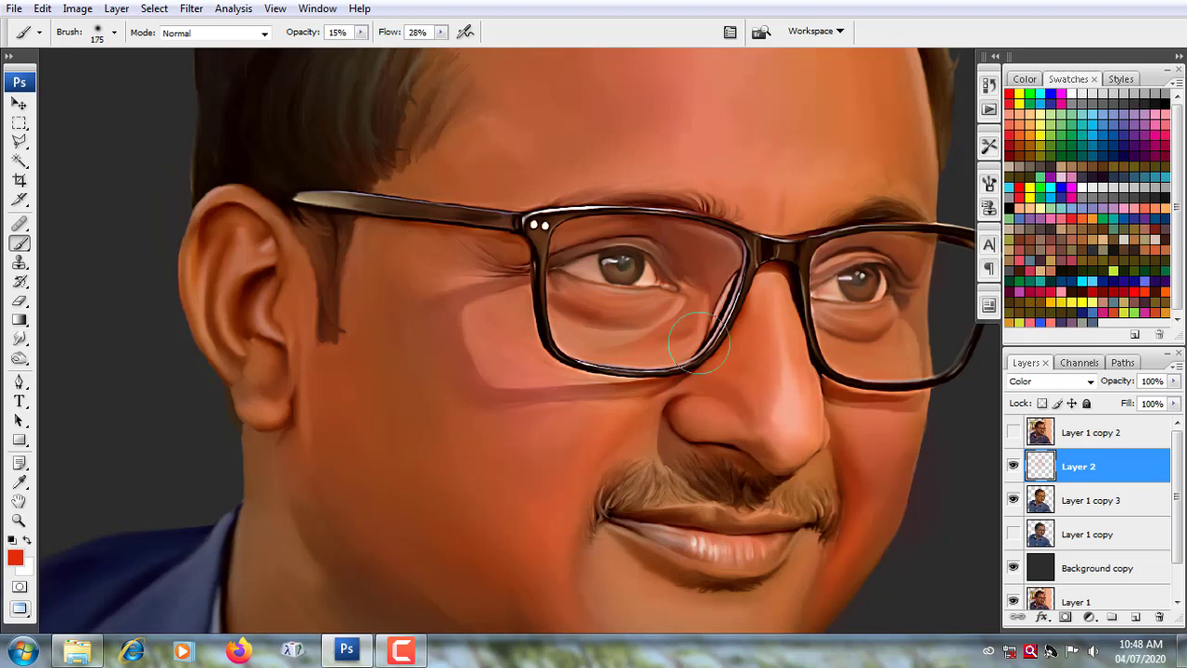
{"action": "scroll", "coordinate": [649, 278], "scroll_direction": "up", "scroll_amount": 3}
{"action": "key", "text": "bracketright"}
{"action": "key", "text": "bracketright"}
{"action": "key", "text": "bracketright"}
{"action": "scroll", "coordinate": [410, 305], "scroll_direction": "down", "scroll_amount": 9}
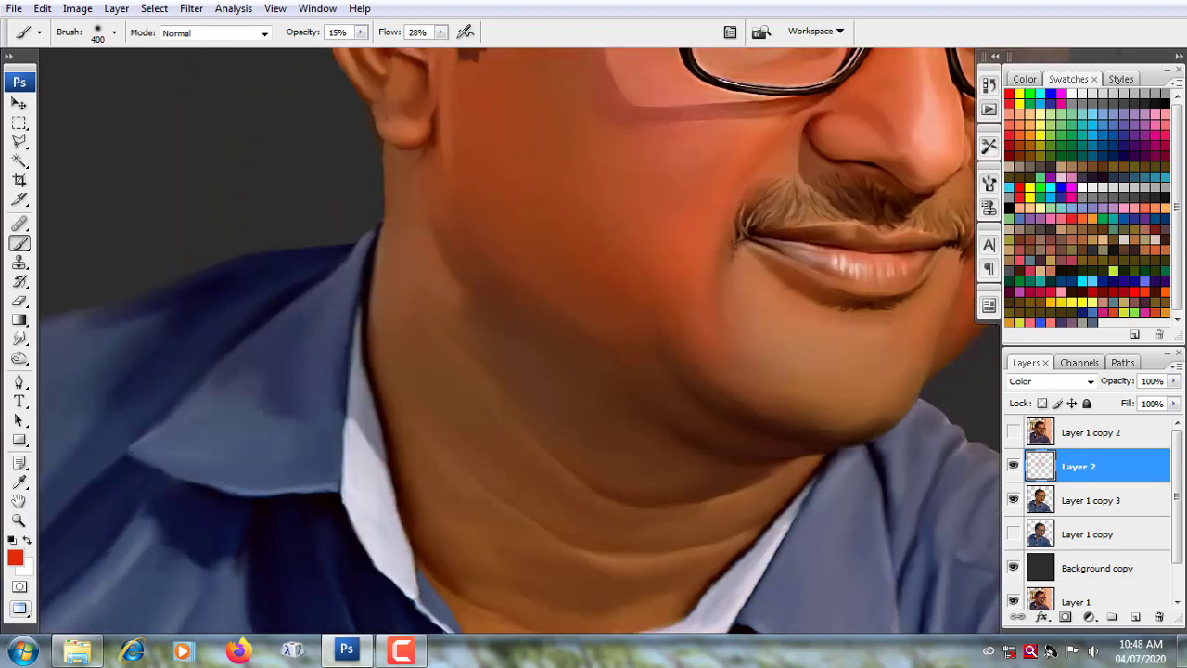
{"action": "key", "text": "bracketleft"}
{"action": "key", "text": "bracketleft"}
{"action": "key", "text": "bracketleft"}
{"action": "key", "text": "bracketleft"}
{"action": "left_click_drag", "start_coordinate": [941, 318], "coordinate": [818, 443]}
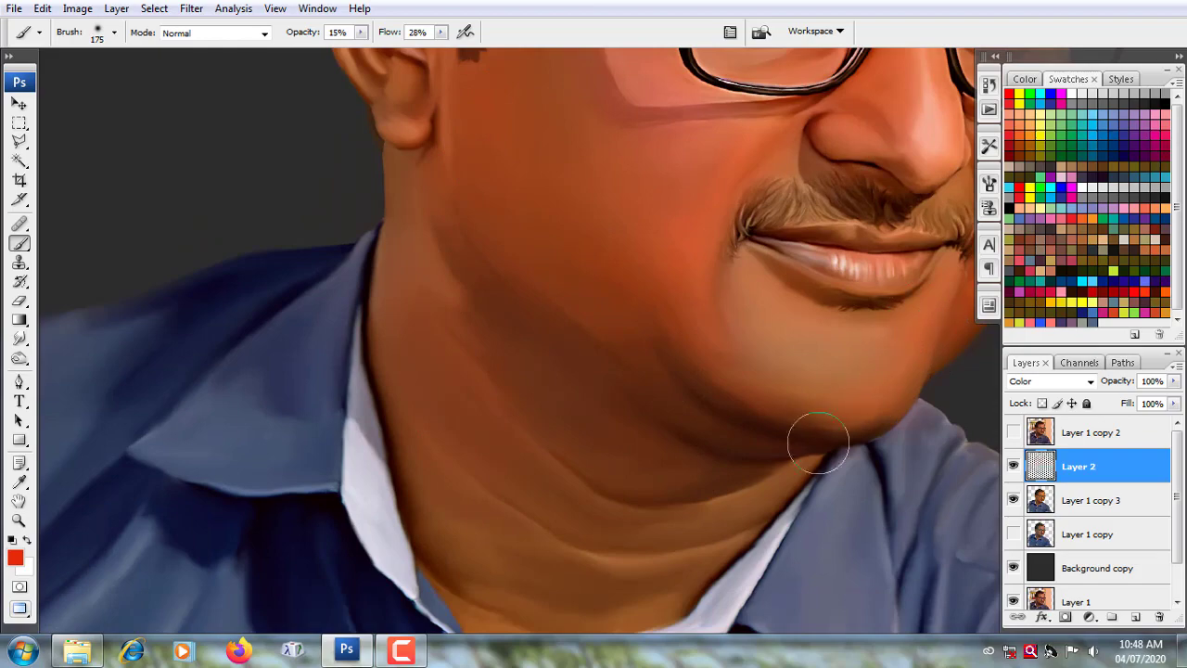
{"action": "key", "text": "bracketright"}
{"action": "key", "text": "bracketright"}
{"action": "key", "text": "bracketright"}
{"action": "scroll", "coordinate": [442, 265], "scroll_direction": "down", "scroll_amount": 5}
{"action": "scroll", "coordinate": [337, 454], "scroll_direction": "up", "scroll_amount": 8}
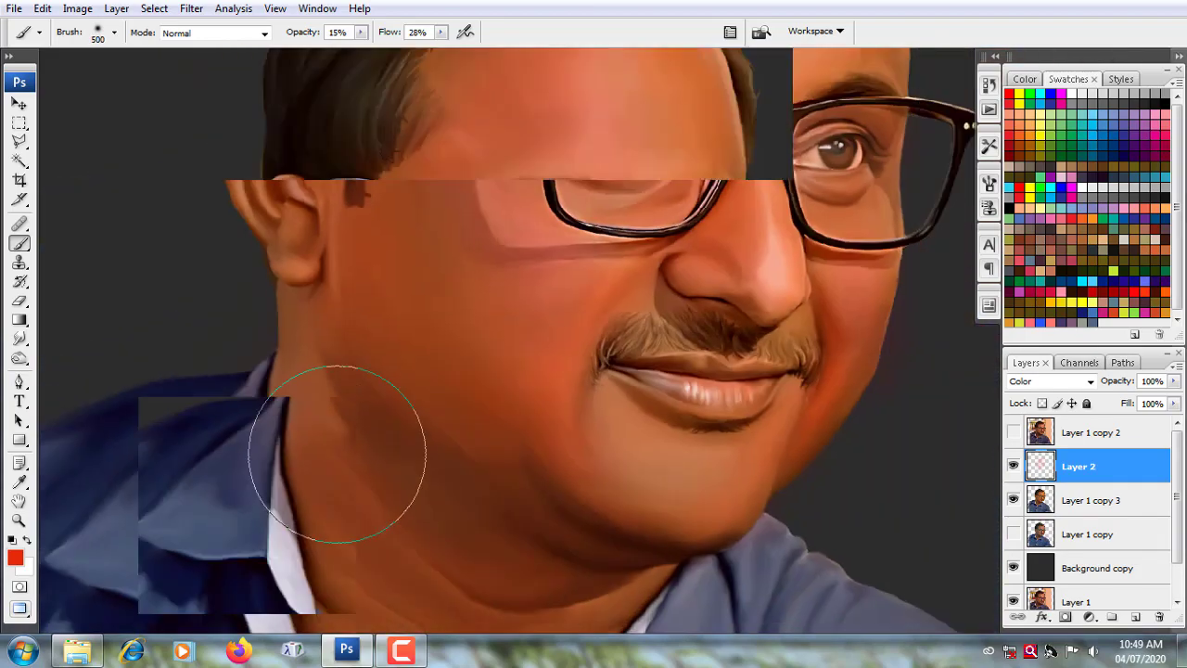
{"action": "scroll", "coordinate": [336, 453], "scroll_direction": "down", "scroll_amount": 2}
Step: Wash yellow-green over the cheek and jaw with a larger brush
{"action": "left_click", "coordinate": [15, 557]}
{"action": "left_click", "coordinate": [916, 335]}
{"action": "left_click", "coordinate": [1073, 151]}
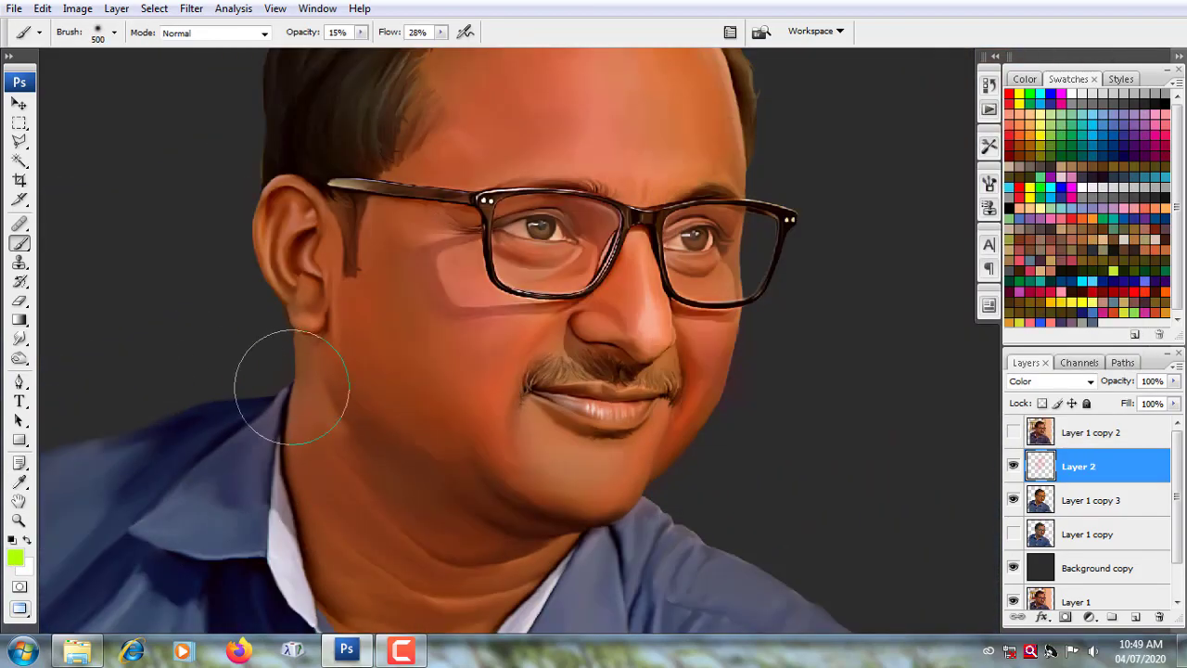
{"action": "scroll", "coordinate": [291, 387], "scroll_direction": "up", "scroll_amount": 2}
{"action": "key", "text": "bracketleft"}
{"action": "key", "text": "bracketleft"}
{"action": "key", "text": "bracketleft"}
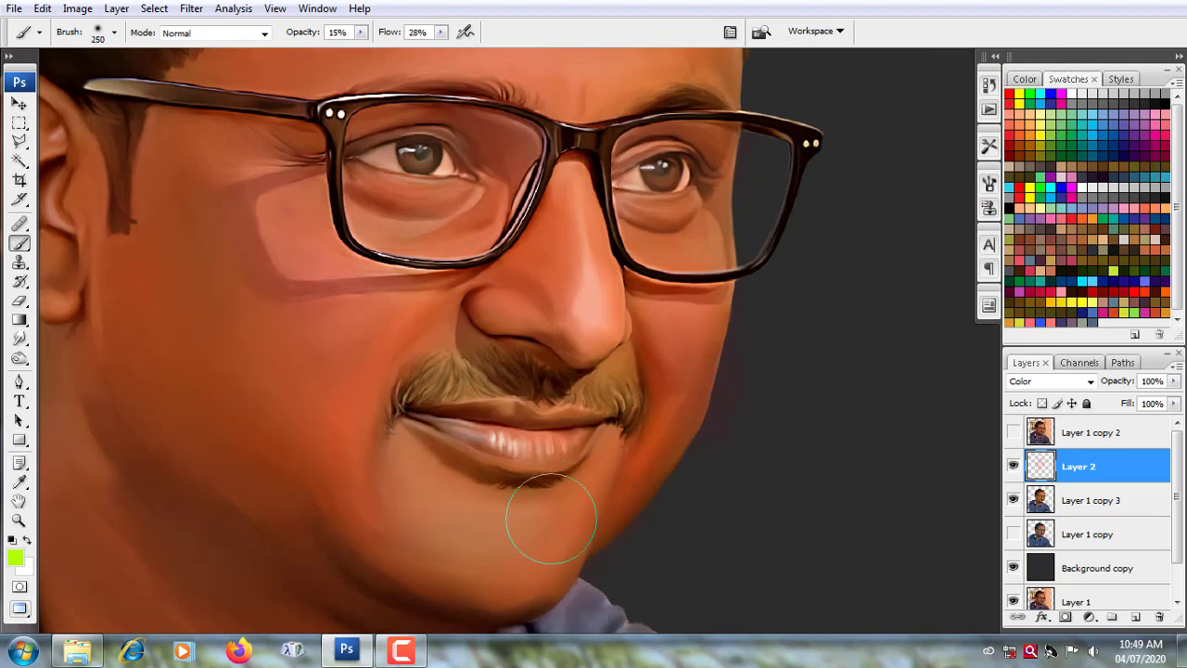
{"action": "key", "text": "bracketright"}
{"action": "key", "text": "bracketright"}
{"action": "key", "text": "bracketright"}
{"action": "key", "text": "bracketright"}
{"action": "scroll", "coordinate": [432, 511], "scroll_direction": "down", "scroll_amount": 1}
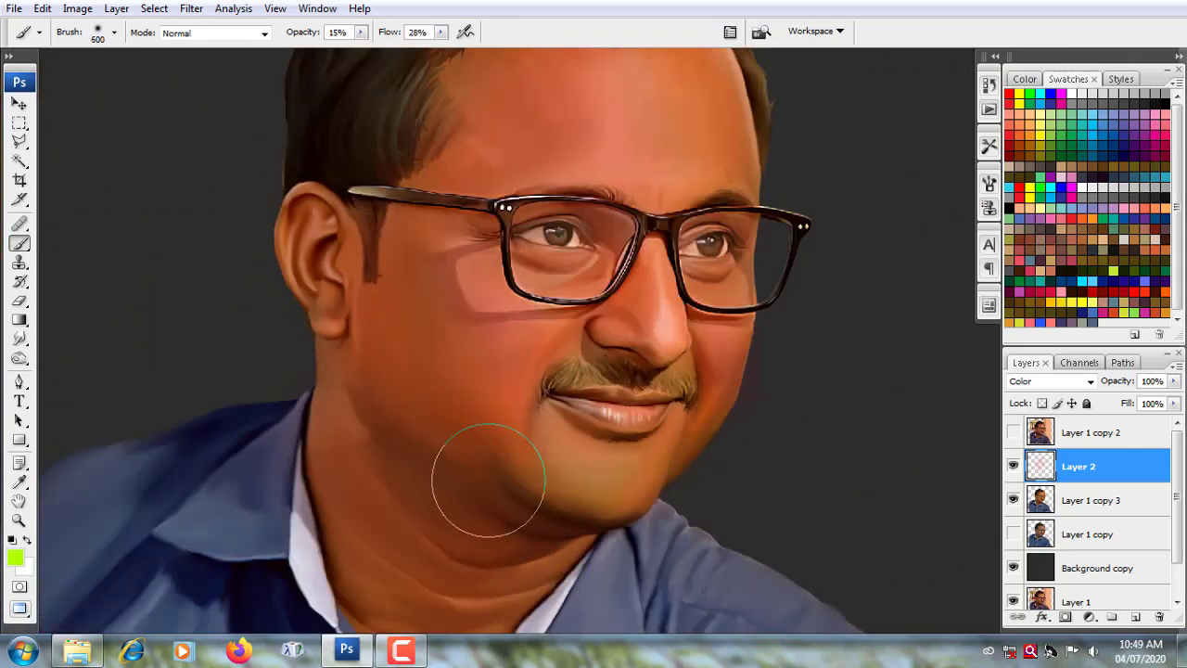
{"action": "key", "text": "bracketright"}
{"action": "left_click_drag", "start_coordinate": [477, 456], "coordinate": [392, 321]}
Step: Switch to magenta and paint a faint glow around the top of the hair
{"action": "key", "text": "bracketleft"}
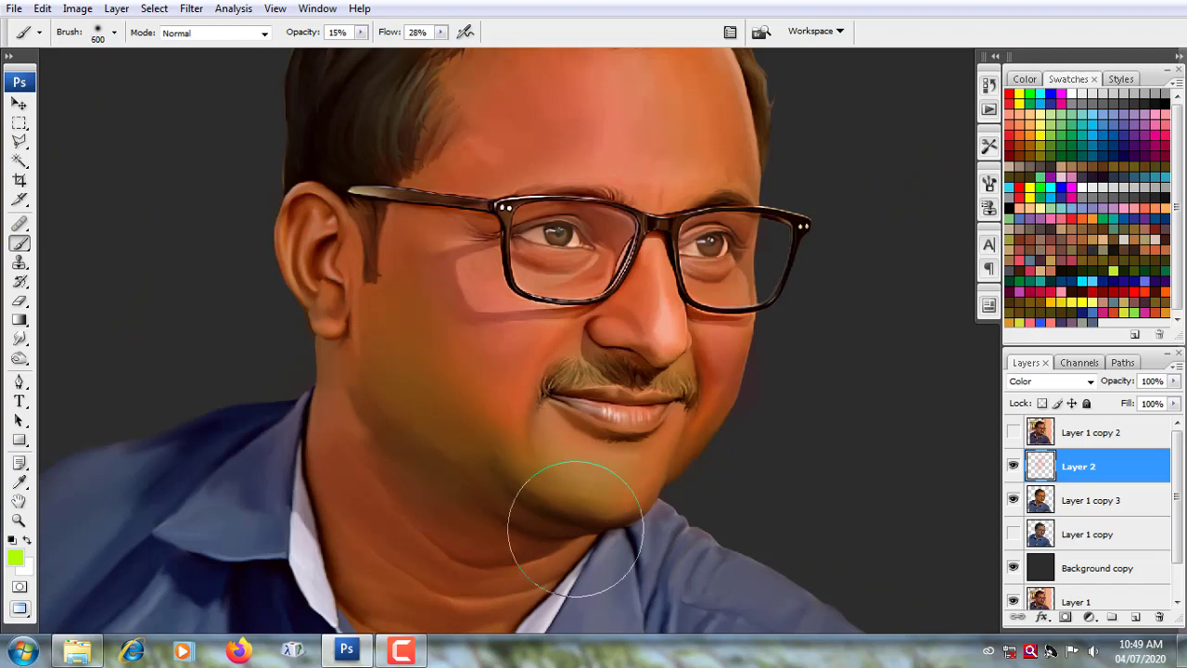
{"action": "scroll", "coordinate": [742, 325], "scroll_direction": "up", "scroll_amount": 3}
{"action": "key", "text": "bracketleft"}
{"action": "key", "text": "bracketleft"}
{"action": "key", "text": "bracketleft"}
{"action": "key", "text": "bracketleft"}
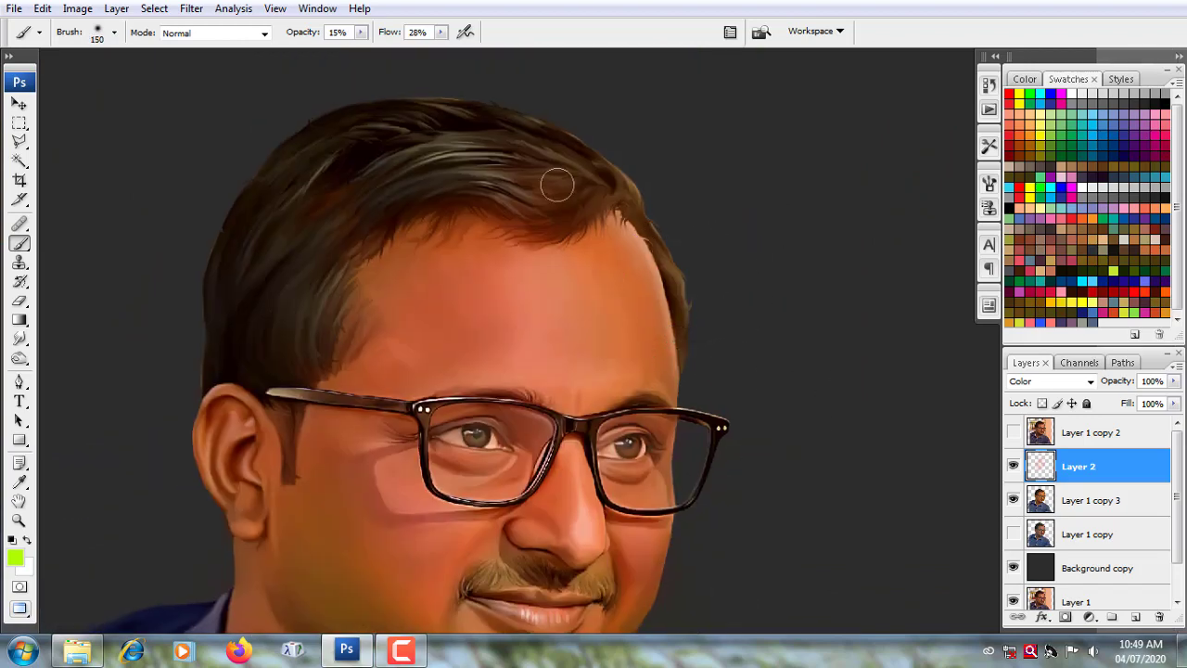
{"action": "left_click", "coordinate": [16, 558]}
{"action": "left_click", "coordinate": [1073, 151]}
{"action": "key", "text": "bracketleft"}
{"action": "key", "text": "bracketleft"}
{"action": "key", "text": "bracketleft"}
{"action": "left_click", "coordinate": [15, 557]}
{"action": "left_click_drag", "start_coordinate": [913, 190], "coordinate": [908, 243]}
{"action": "key", "text": "Return"}
{"action": "mouse_move", "coordinate": [263, 119]}
{"action": "left_mouse_down"}
{"action": "mouse_move", "coordinate": [233, 199]}
{"action": "mouse_move", "coordinate": [244, 194]}
{"action": "left_mouse_up"}
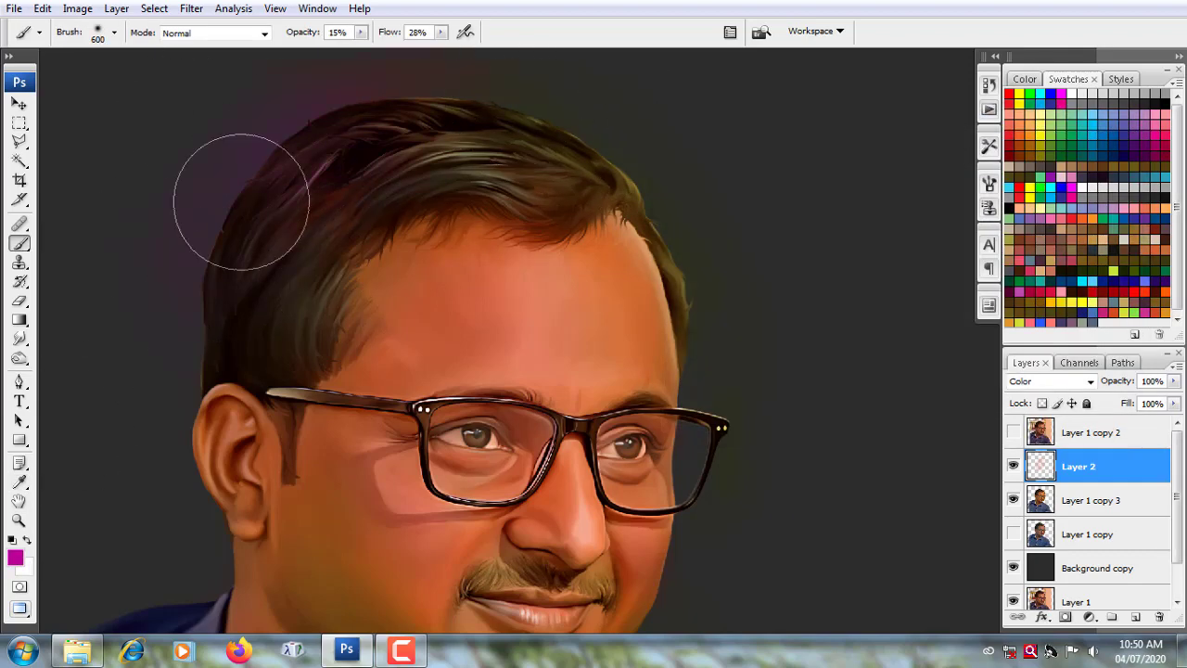
{"action": "scroll", "coordinate": [213, 278], "scroll_direction": "down", "scroll_amount": 5}
Step: Paint a purple glow on the left shoulder and a yellow-green tint beside the right shoulder
{"action": "key", "text": "ctrl+minus"}
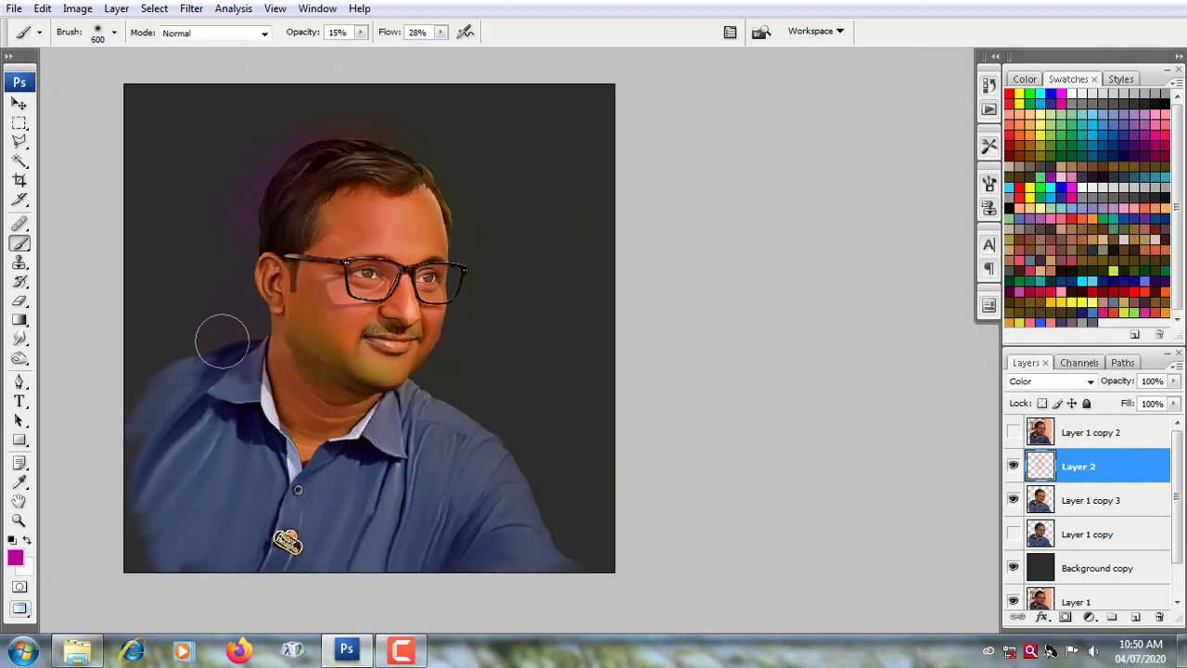
{"action": "key", "text": "bracketright"}
{"action": "key", "text": "bracketright"}
{"action": "key", "text": "bracketright"}
{"action": "key", "text": "bracketright"}
{"action": "key", "text": "bracketright"}
{"action": "key", "text": "bracketright"}
{"action": "left_click_drag", "start_coordinate": [415, 264], "coordinate": [393, 265]}
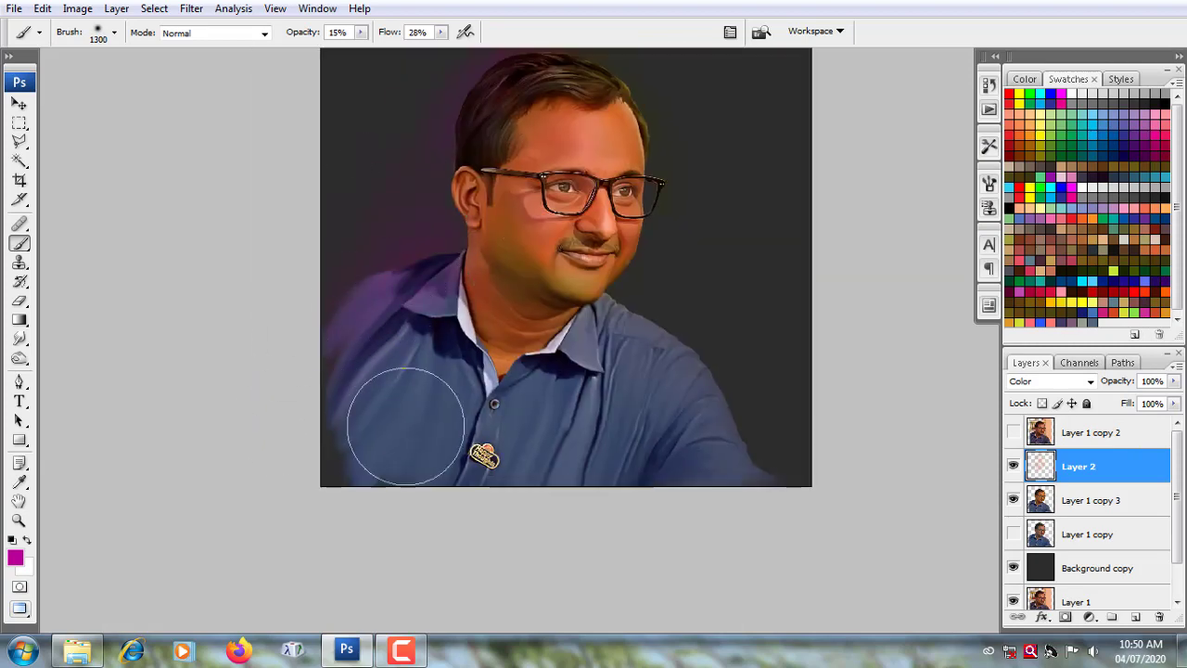
{"action": "left_click", "coordinate": [14, 557]}
{"action": "left_click", "coordinate": [916, 338]}
{"action": "left_click", "coordinate": [999, 154]}
{"action": "key", "text": "bracketleft"}
{"action": "key", "text": "bracketleft"}
{"action": "key", "text": "bracketleft"}
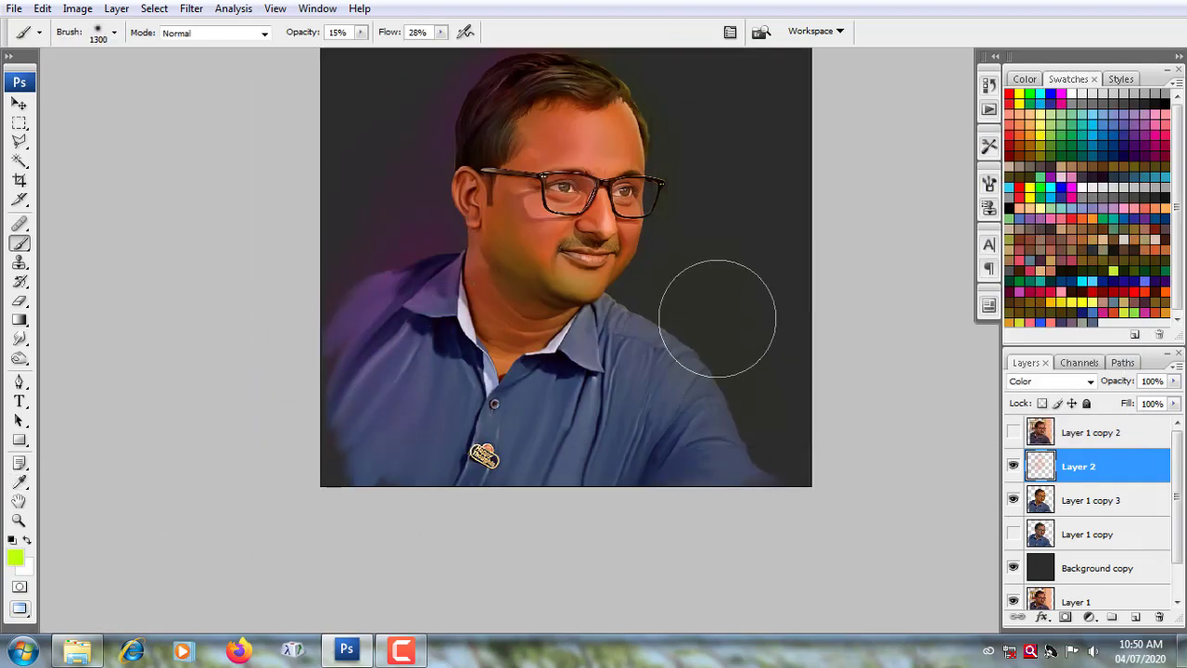
{"action": "key", "text": "bracketleft"}
{"action": "key", "text": "bracketleft"}
{"action": "mouse_move", "coordinate": [664, 334]}
{"action": "left_mouse_down"}
{"action": "mouse_move", "coordinate": [714, 352]}
{"action": "mouse_move", "coordinate": [625, 328]}
{"action": "mouse_move", "coordinate": [684, 361]}
{"action": "left_mouse_up"}
Step: Choose a soft pink paint colour and zoom in on the lips with a smaller brush
{"action": "key", "text": "ctrl+plus"}
{"action": "key", "text": "ctrl+plus"}
{"action": "key", "text": "bracketleft"}
{"action": "key", "text": "bracketleft"}
{"action": "key", "text": "bracketleft"}
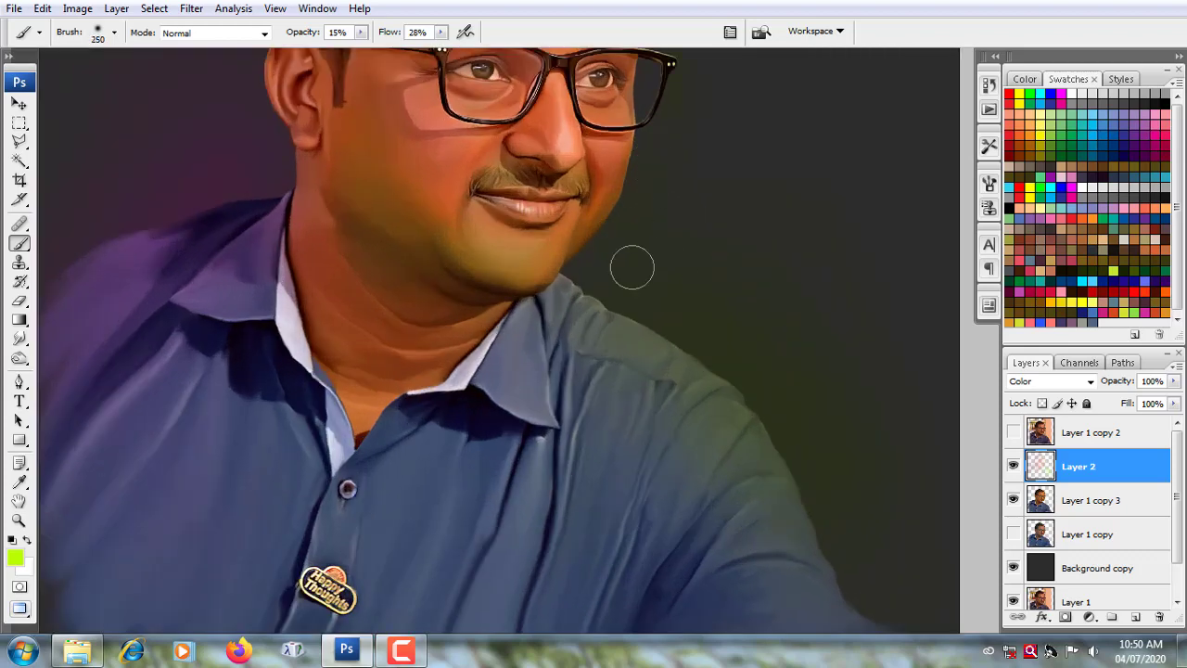
{"action": "left_click_drag", "start_coordinate": [566, 331], "coordinate": [597, 508]}
{"action": "left_click", "coordinate": [14, 558]}
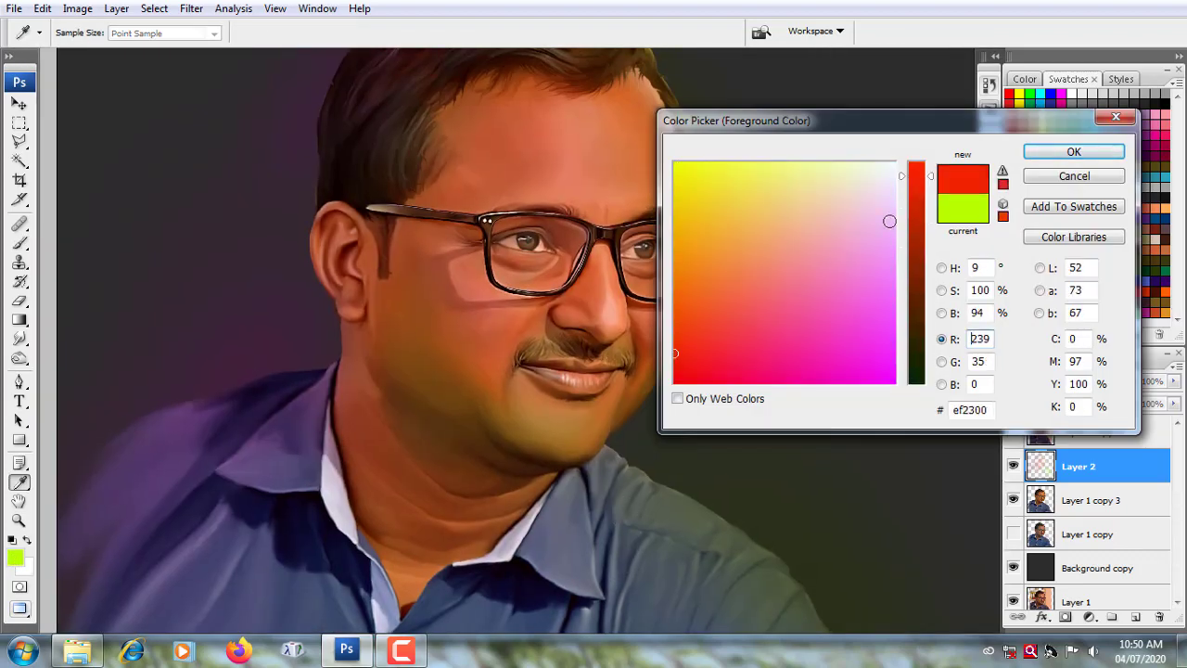
{"action": "left_click", "coordinate": [684, 352]}
{"action": "left_click", "coordinate": [770, 380]}
{"action": "left_click", "coordinate": [1073, 151]}
{"action": "key", "text": "b"}
{"action": "key", "text": "ctrl+plus"}
{"action": "key", "text": "ctrl+plus"}
{"action": "key", "text": "bracketleft"}
{"action": "key", "text": "bracketleft"}
{"action": "key", "text": "bracketleft"}
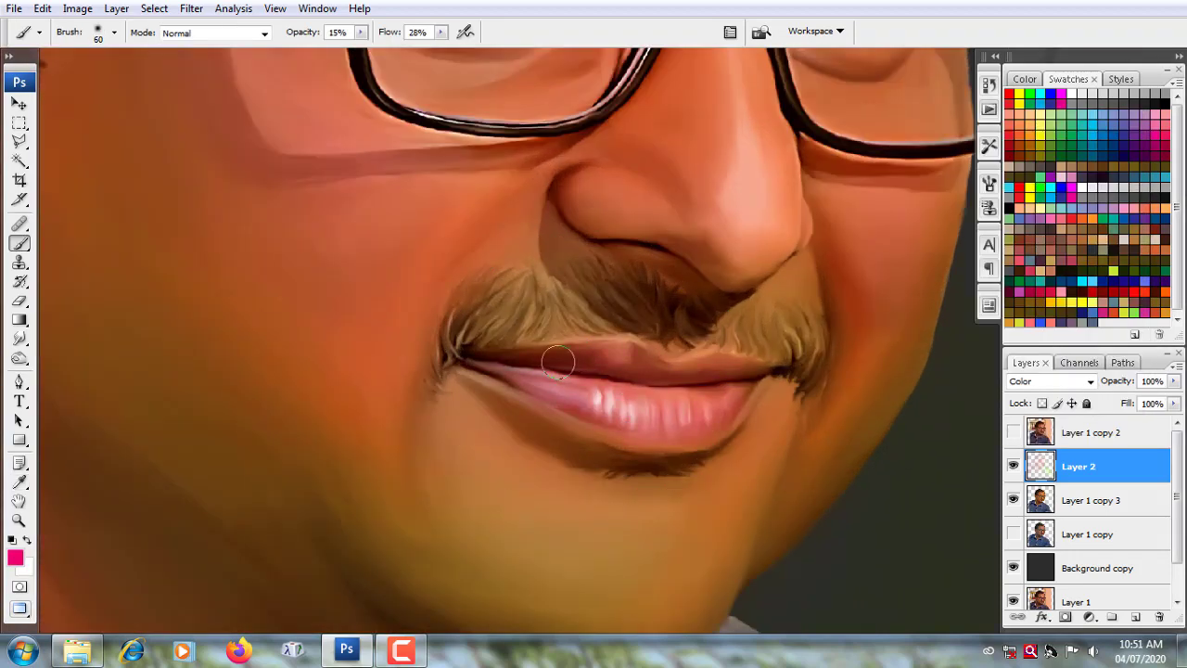
Step: Dab pink onto the nose tip and forehead with a larger brush, viewing the whole head
{"action": "key", "text": "ctrl+minus"}
{"action": "key", "text": "ctrl+minus"}
{"action": "key", "text": "bracketright"}
{"action": "key", "text": "bracketright"}
{"action": "key", "text": "bracketright"}
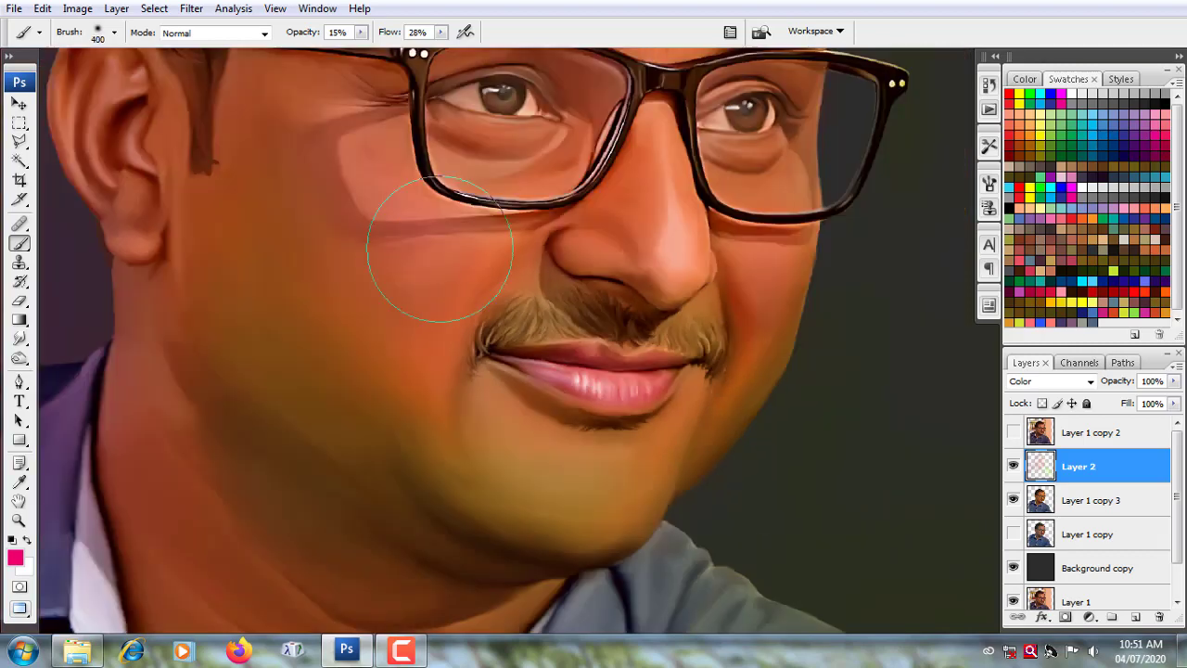
{"action": "key", "text": "ctrl+plus"}
{"action": "key", "text": "bracketright"}
{"action": "key", "text": "bracketright"}
{"action": "left_click", "coordinate": [456, 293]}
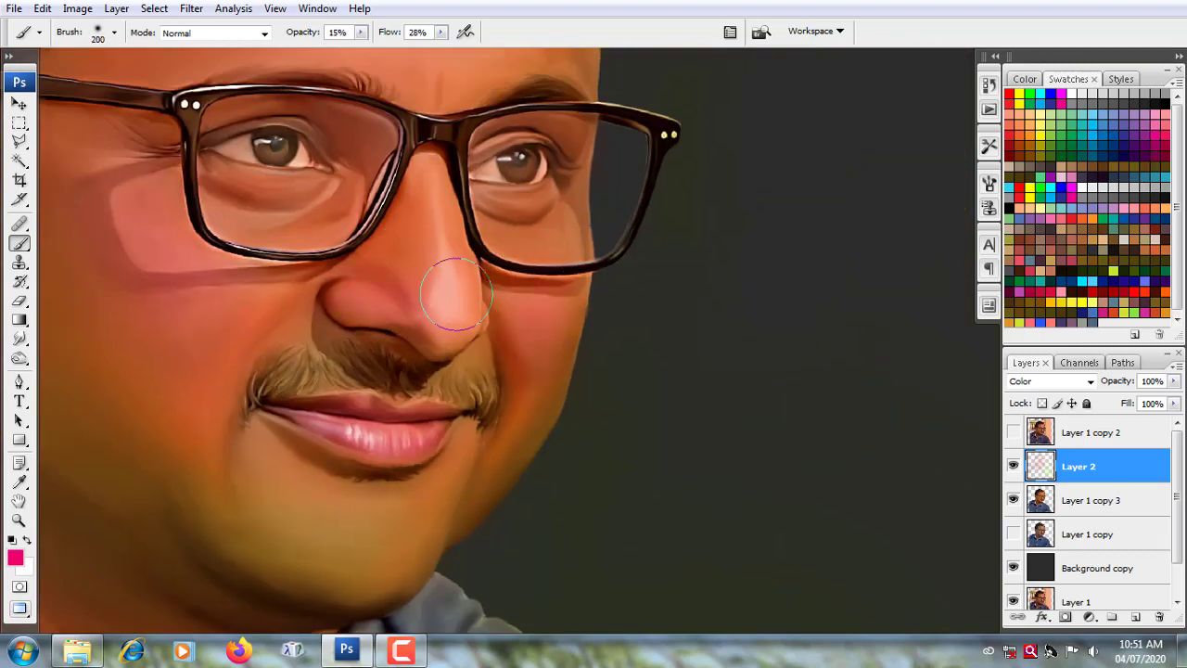
{"action": "scroll", "coordinate": [397, 191], "scroll_direction": "up", "scroll_amount": 5}
{"action": "key", "text": "bracketright"}
{"action": "key", "text": "ctrl+minus"}
{"action": "key", "text": "bracketright"}
{"action": "key", "text": "bracketright"}
{"action": "key", "text": "bracketright"}
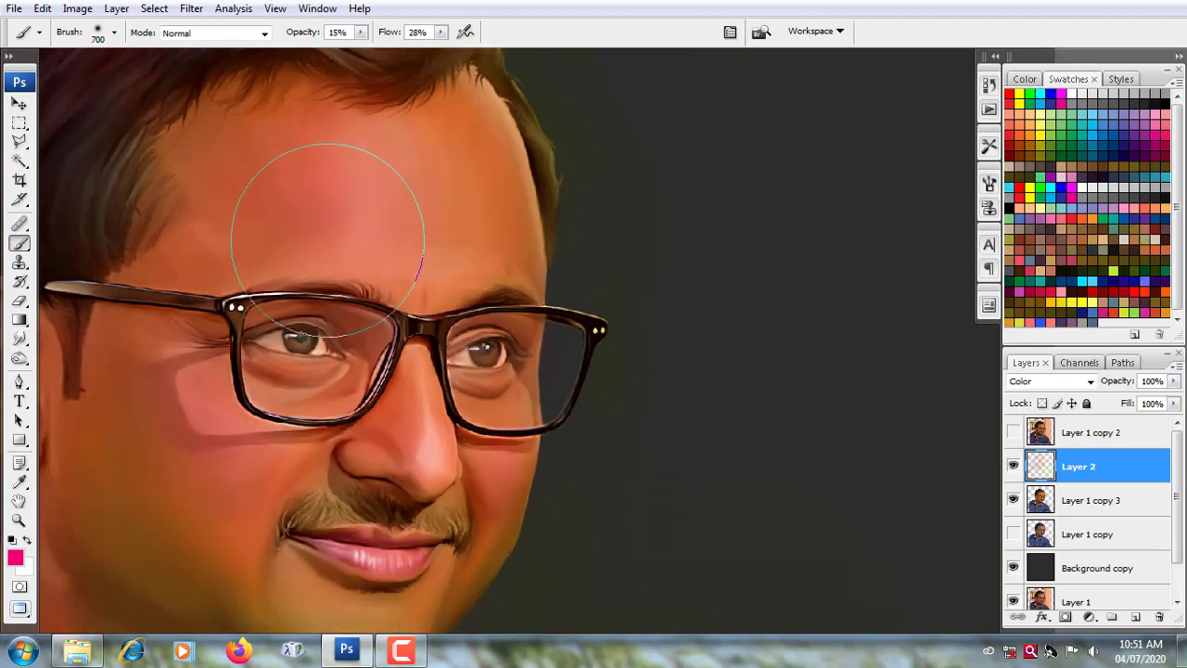
{"action": "scroll", "coordinate": [375, 524], "scroll_direction": "down", "scroll_amount": 6}
{"action": "scroll", "coordinate": [375, 524], "scroll_direction": "down", "scroll_amount": 4}
{"action": "key", "text": "ctrl+minus"}
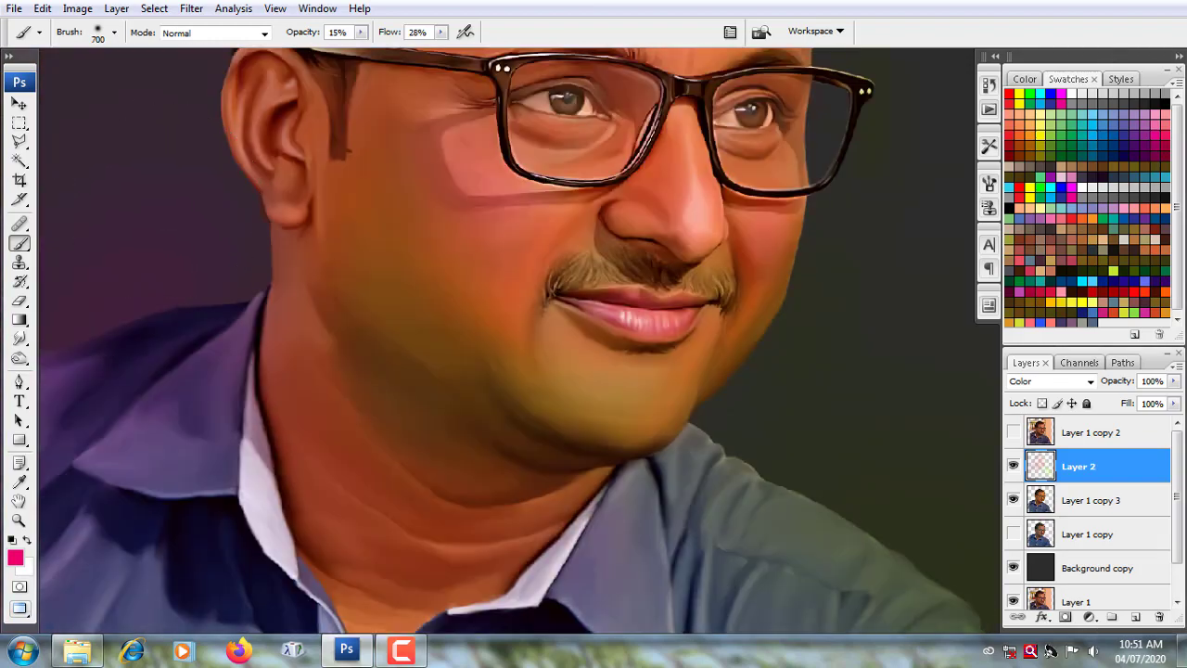
{"action": "key", "text": "ctrl+minus"}
Step: Brush a warm yellow glow around the edge of the hair
{"action": "left_click", "coordinate": [15, 557]}
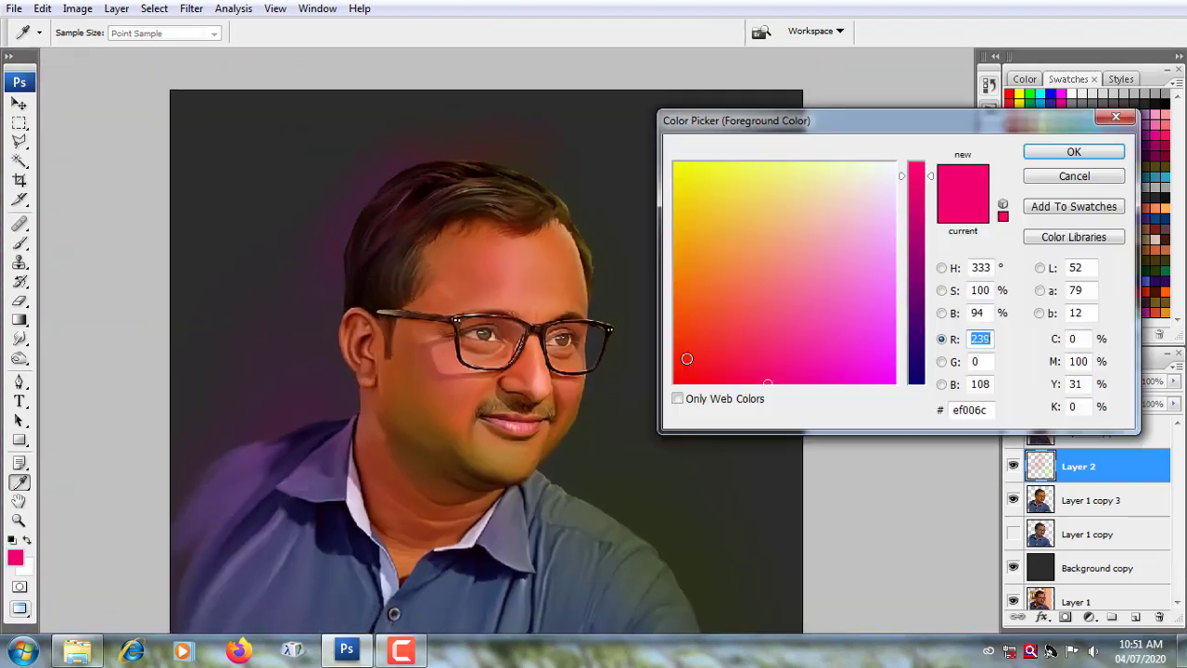
{"action": "left_click", "coordinate": [916, 347]}
{"action": "key", "text": "Return"}
{"action": "scroll", "coordinate": [593, 164], "scroll_direction": "up", "scroll_amount": 1}
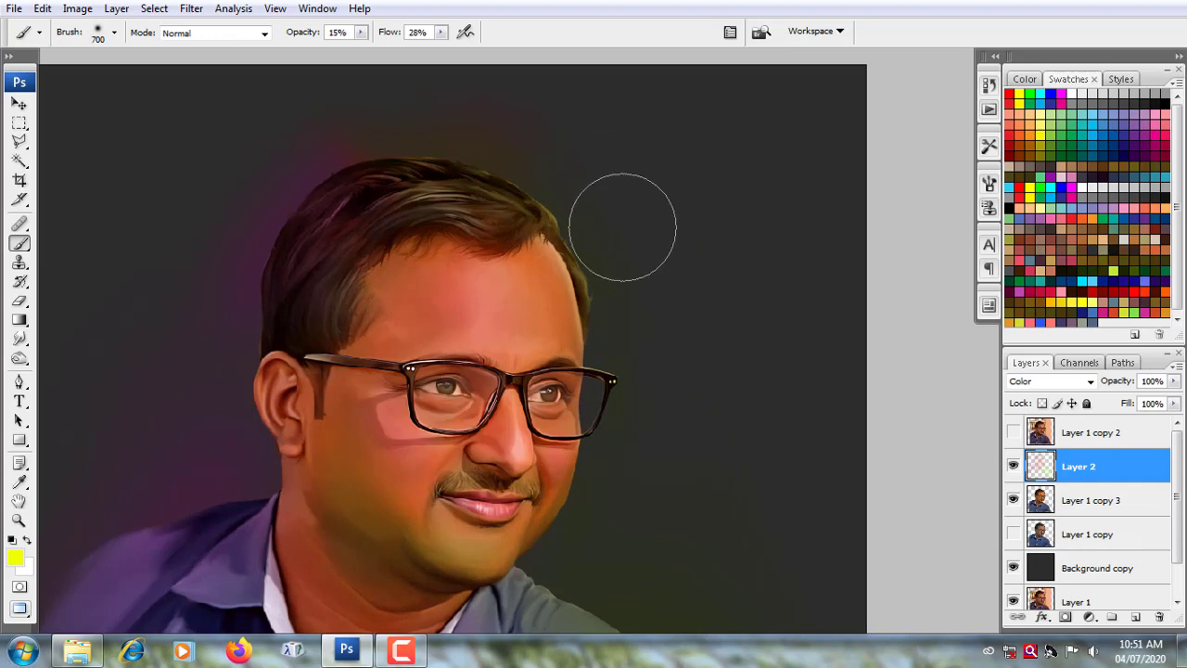
{"action": "key", "text": "bracketleft"}
{"action": "key", "text": "bracketleft"}
{"action": "key", "text": "bracketleft"}
{"action": "key", "text": "bracketright"}
{"action": "key", "text": "bracketright"}
{"action": "key", "text": "bracketright"}
{"action": "left_click_drag", "start_coordinate": [296, 200], "coordinate": [244, 231]}
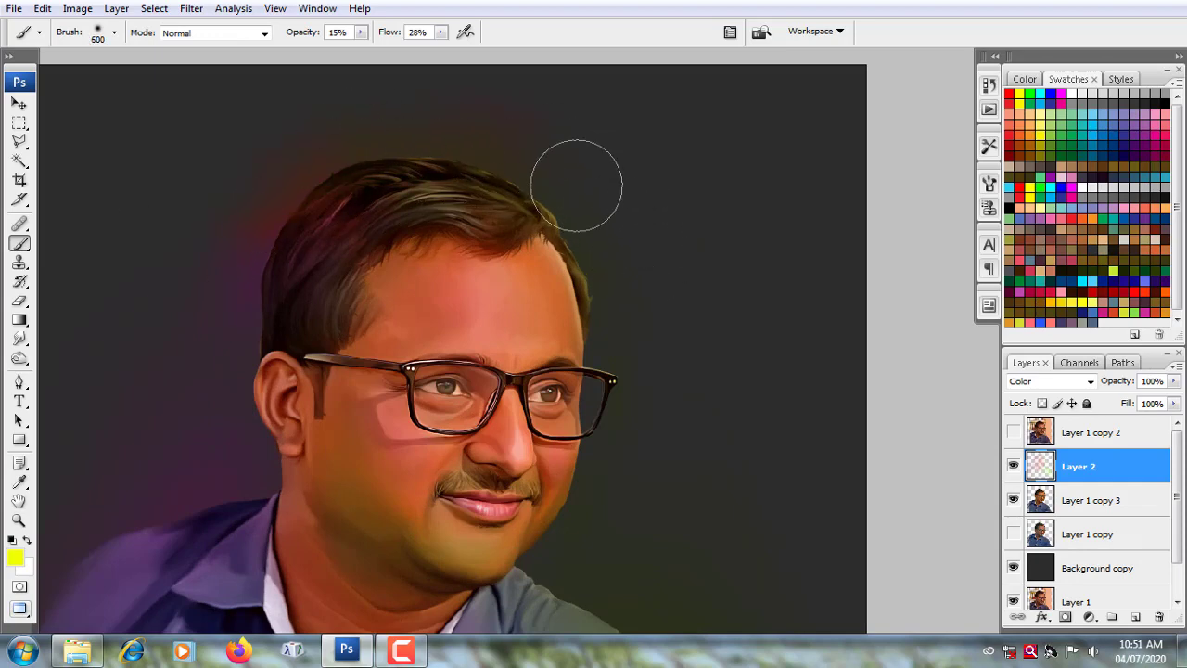
{"action": "scroll", "coordinate": [472, 199], "scroll_direction": "up", "scroll_amount": 1}
{"action": "key", "text": "bracketleft"}
{"action": "key", "text": "bracketleft"}
{"action": "key", "text": "bracketleft"}
{"action": "scroll", "coordinate": [581, 255], "scroll_direction": "up", "scroll_amount": 1}
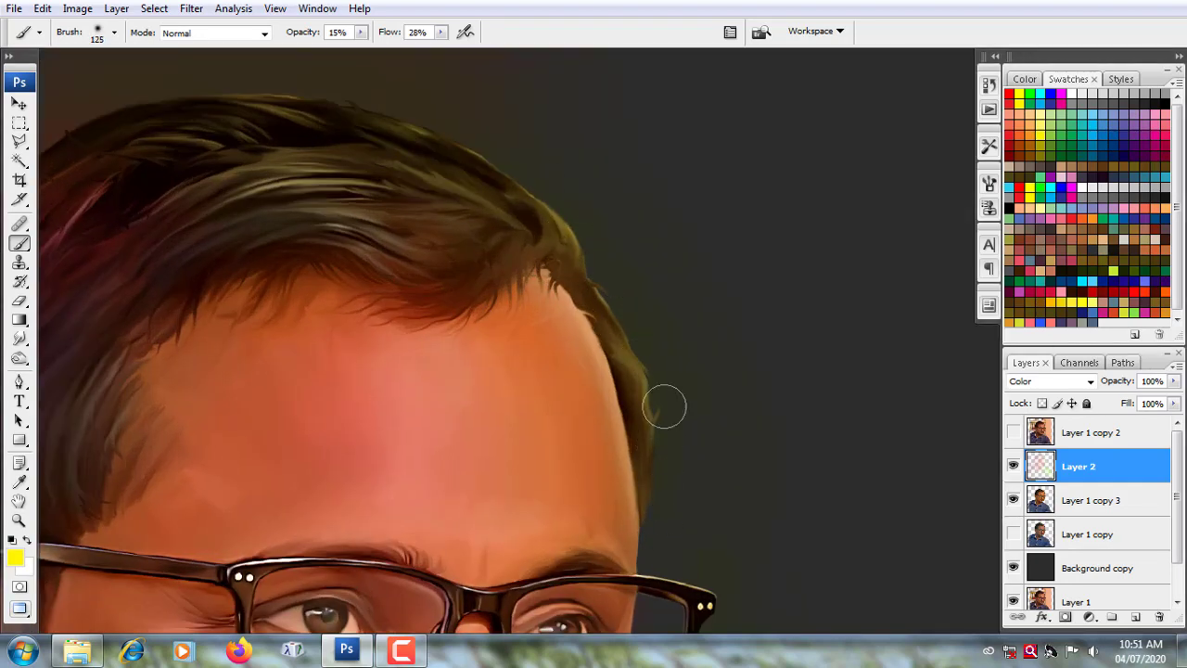
Step: Fit the portrait on screen and brush light cyan touches near the ear and neck
{"action": "left_click", "coordinate": [19, 104]}
{"action": "key", "text": "ctrl+0"}
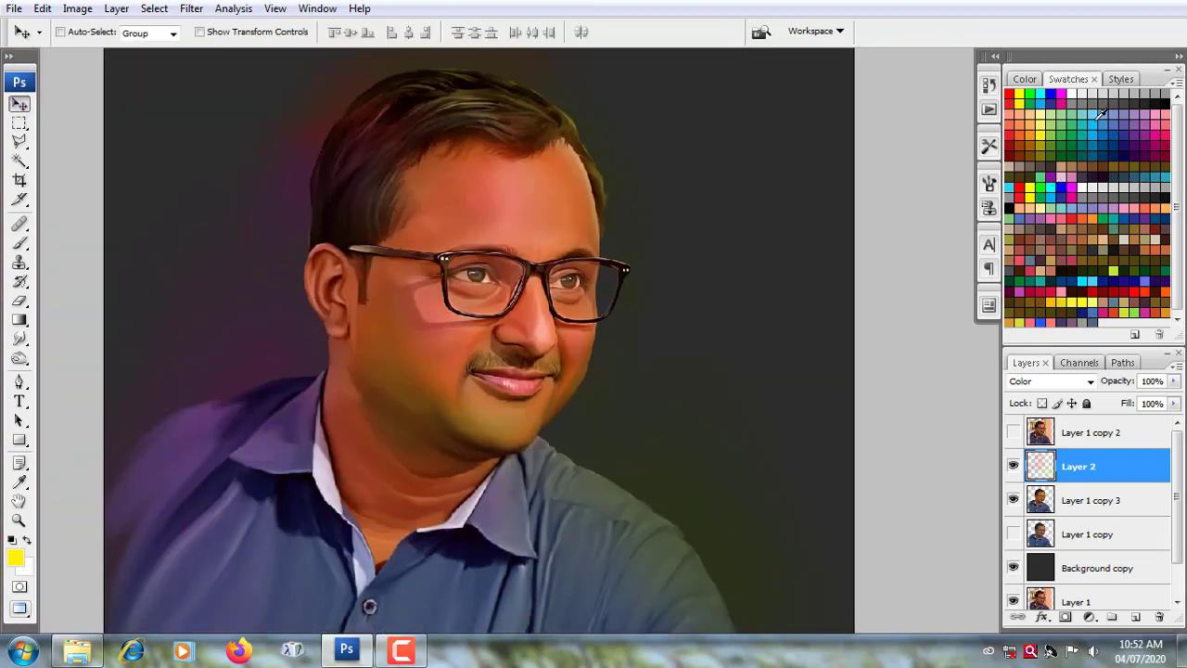
{"action": "left_click", "coordinate": [1100, 112]}
{"action": "scroll", "coordinate": [313, 361], "scroll_direction": "up", "scroll_amount": 2}
{"action": "key", "text": "b"}
{"action": "key", "text": "bracketright"}
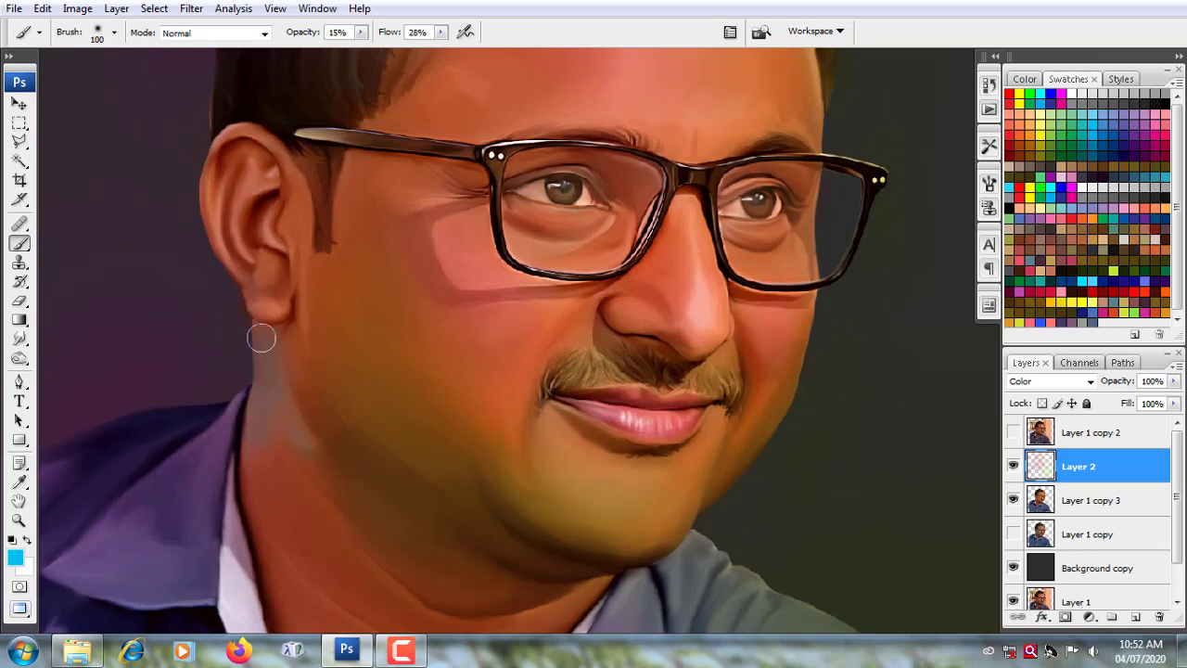
{"action": "key", "text": "bracketright"}
{"action": "scroll", "coordinate": [268, 324], "scroll_direction": "up", "scroll_amount": 2}
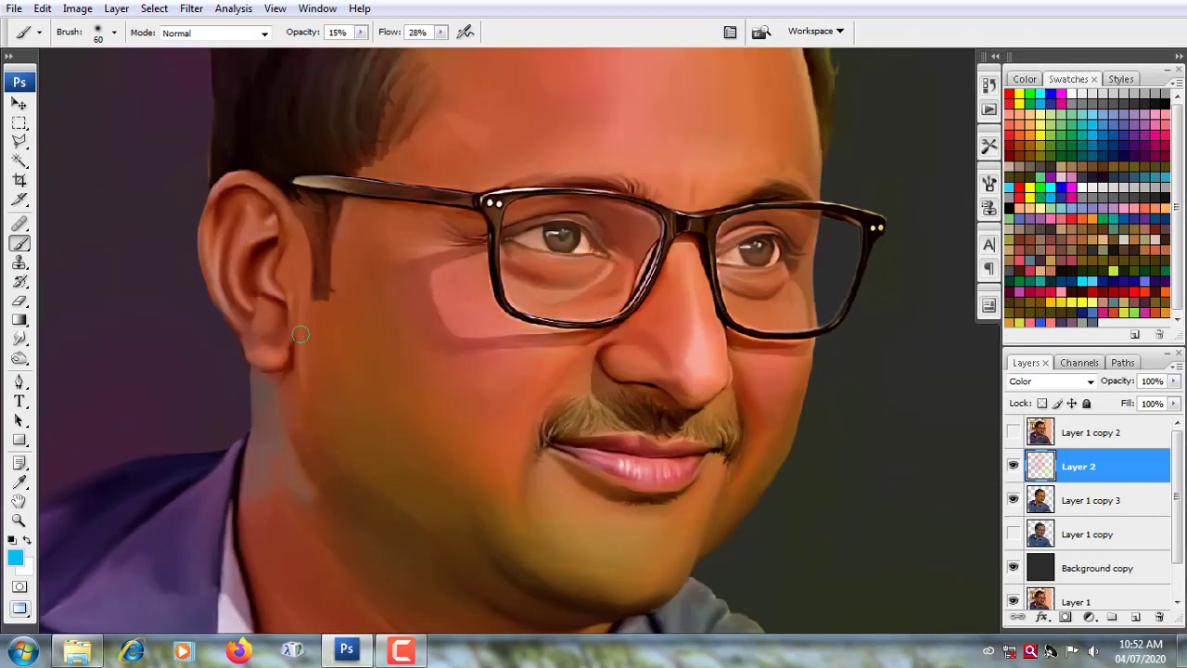
{"action": "scroll", "coordinate": [313, 413], "scroll_direction": "down", "scroll_amount": 3}
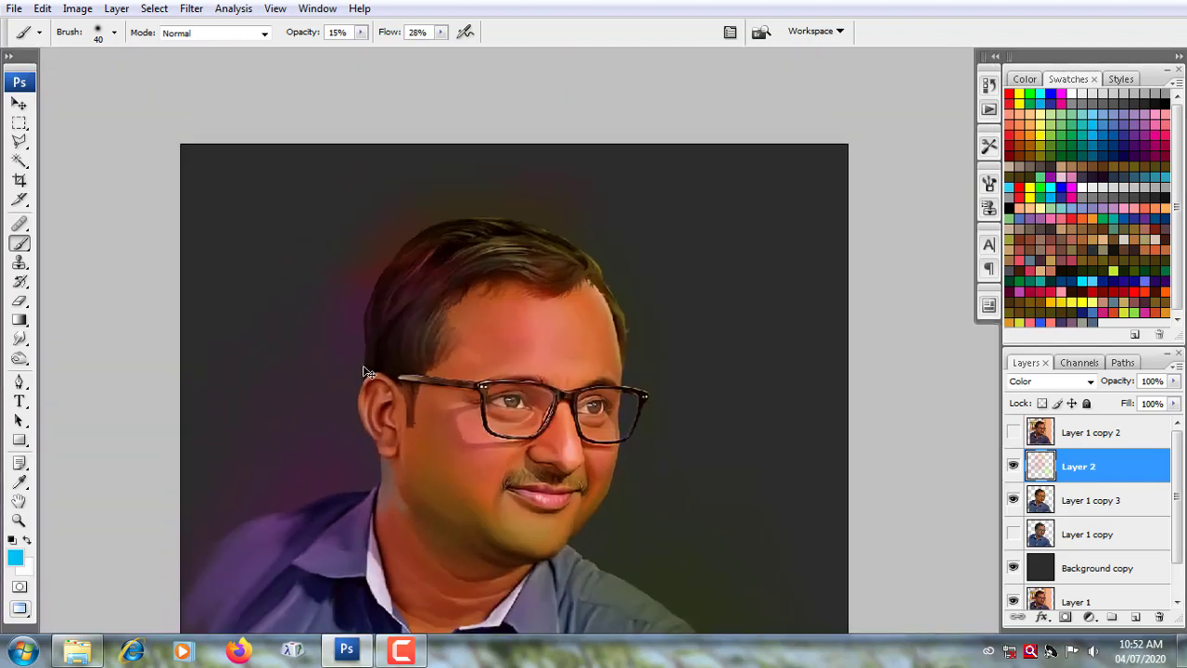
{"action": "scroll", "coordinate": [366, 373], "scroll_direction": "up", "scroll_amount": 2}
Step: Brush red over the cheeks, temple and jaw beside the glasses and mouth
{"action": "left_click", "coordinate": [15, 556]}
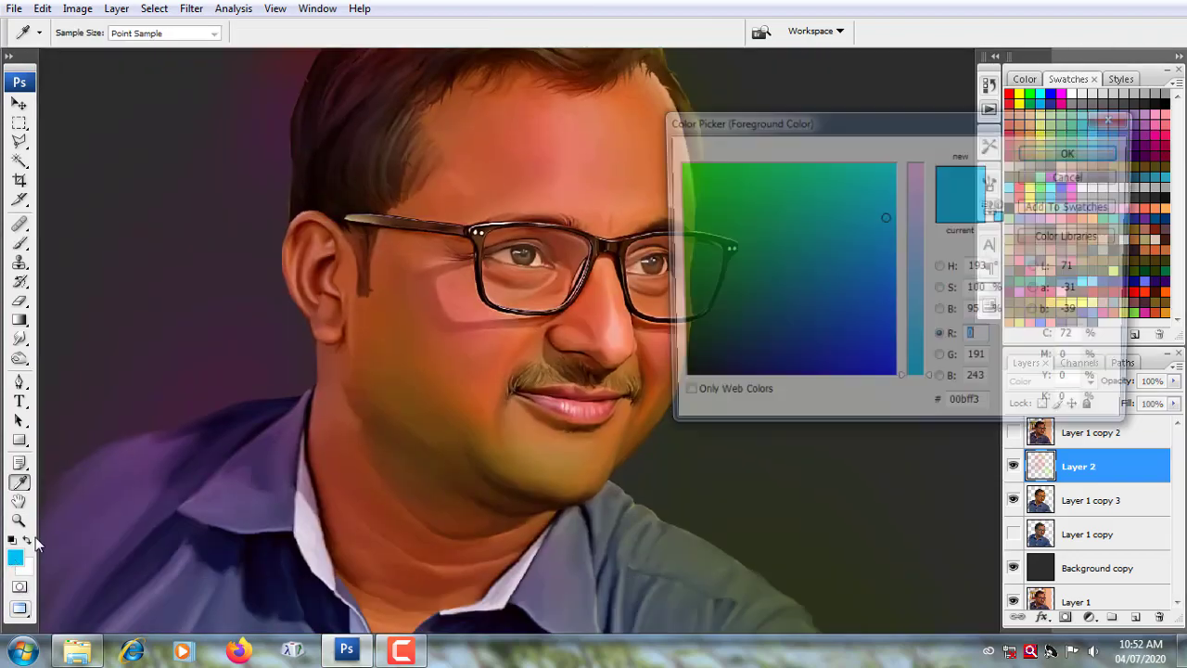
{"action": "left_click", "coordinate": [700, 345]}
{"action": "left_click", "coordinate": [1073, 151]}
{"action": "key", "text": "b"}
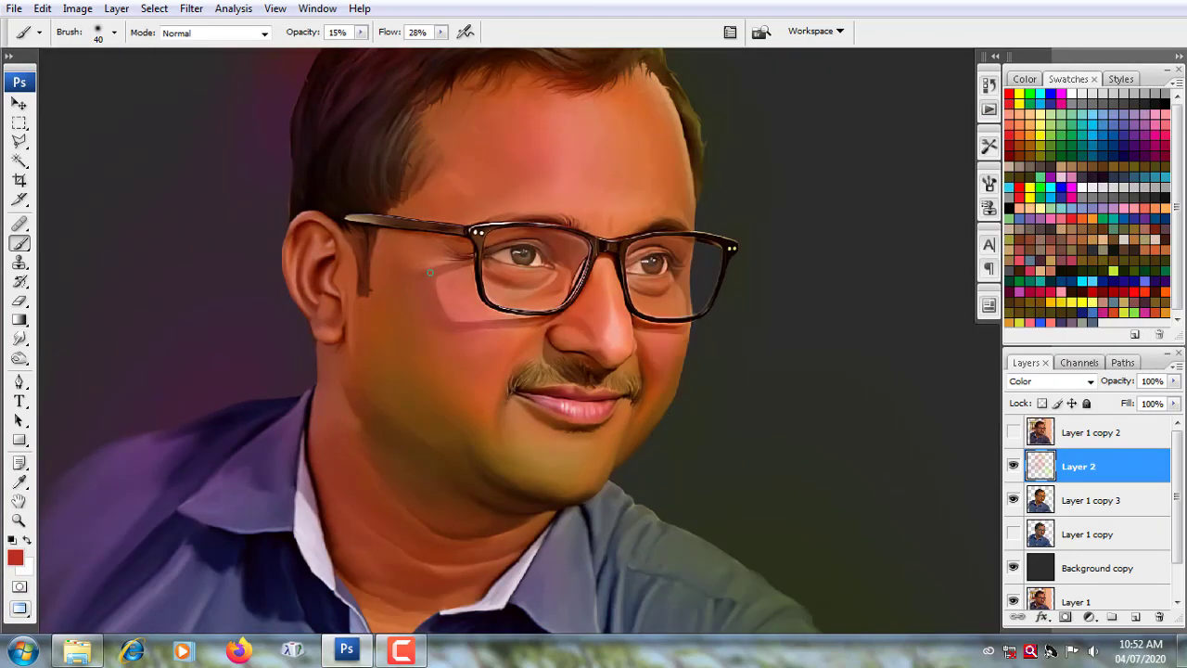
{"action": "scroll", "coordinate": [569, 221], "scroll_direction": "up", "scroll_amount": 2}
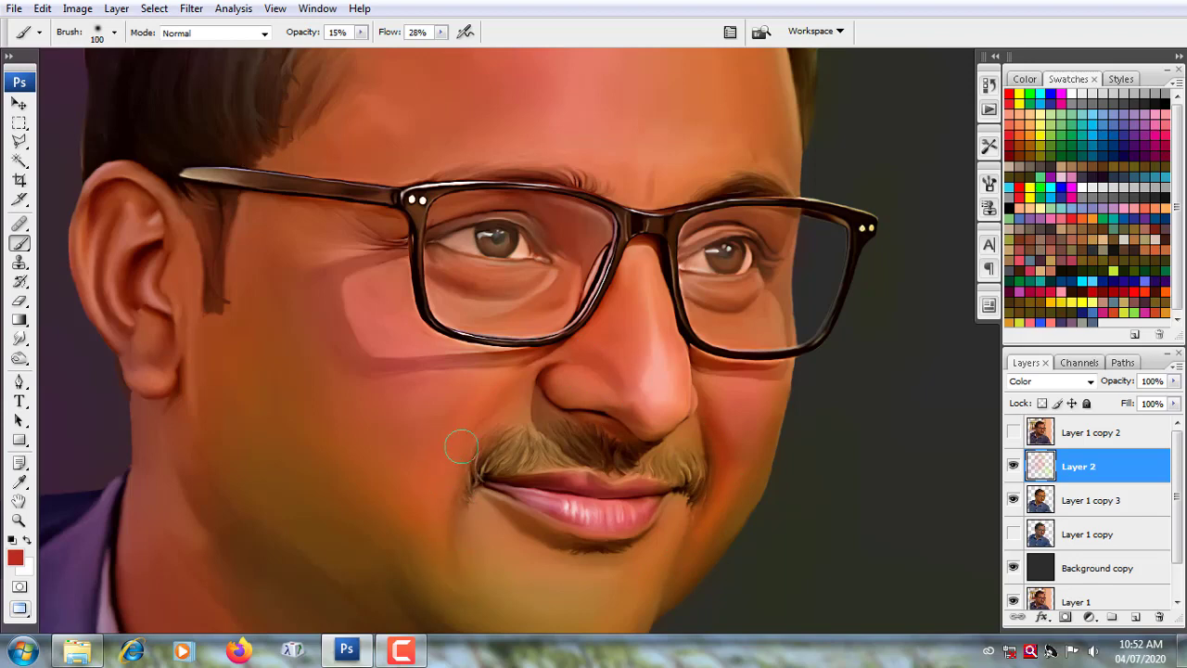
{"action": "key", "text": "bracketright"}
{"action": "key", "text": "bracketright"}
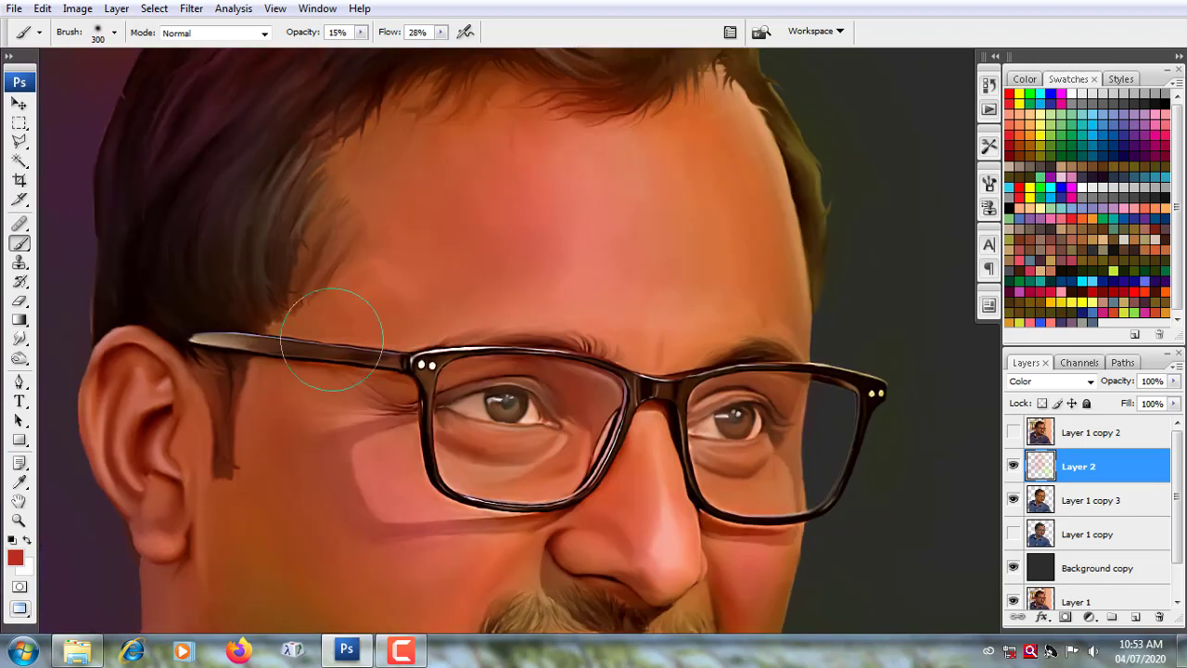
{"action": "scroll", "coordinate": [324, 326], "scroll_direction": "up", "scroll_amount": 3}
{"action": "left_click_drag", "start_coordinate": [760, 348], "coordinate": [677, 201]}
{"action": "key", "text": "bracketleft"}
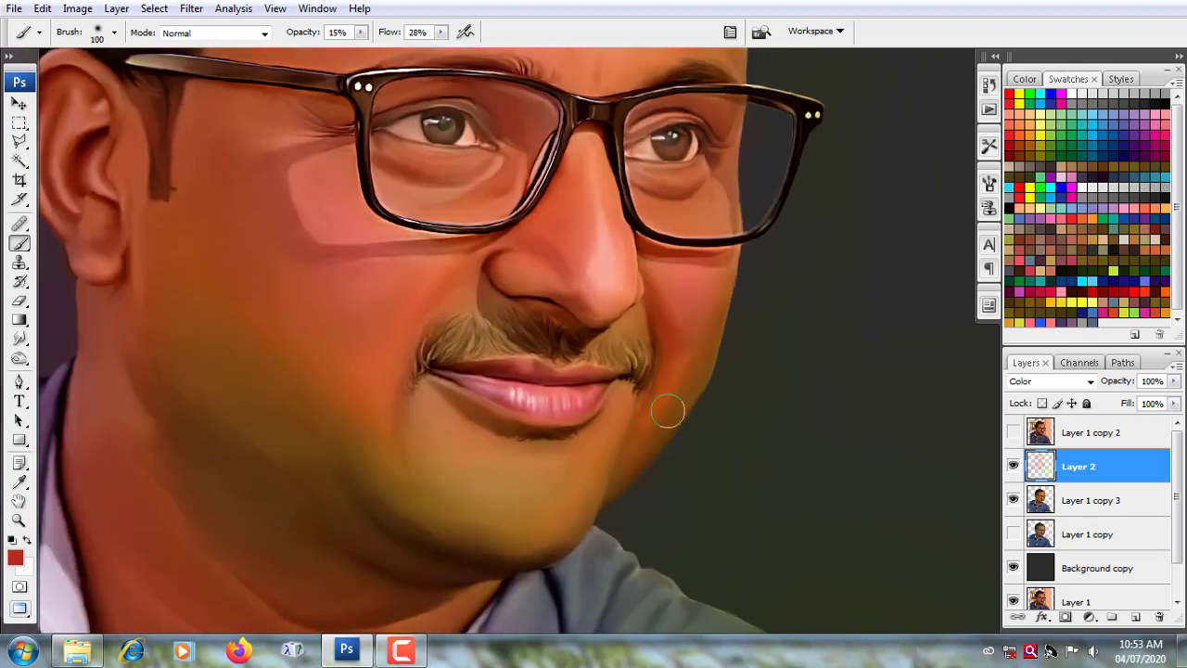
{"action": "scroll", "coordinate": [671, 410], "scroll_direction": "down", "scroll_amount": 3}
{"action": "key", "text": "ctrl+plus"}
{"action": "key", "text": "bracketright"}
{"action": "key", "text": "bracketright"}
{"action": "key", "text": "bracketright"}
Step: Switch to a rosier pink and tint the mouth corners with a small brush
{"action": "left_click", "coordinate": [15, 558]}
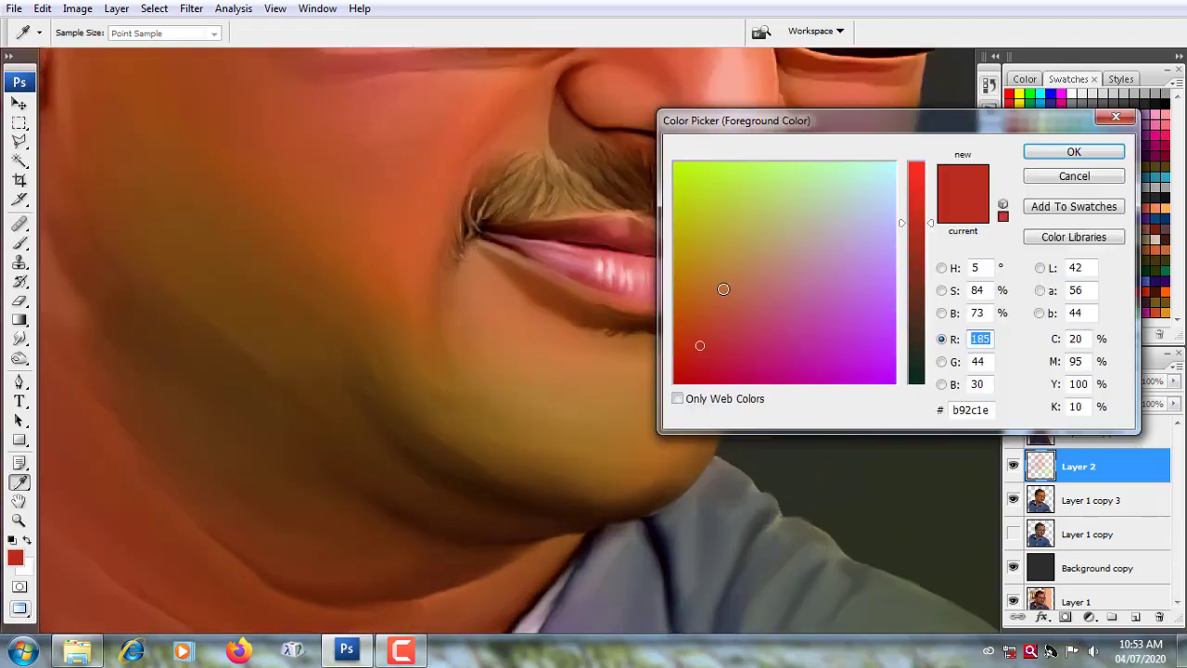
{"action": "left_click", "coordinate": [763, 318]}
{"action": "left_click", "coordinate": [1073, 148]}
{"action": "key", "text": "bracketleft"}
{"action": "key", "text": "bracketleft"}
{"action": "key", "text": "bracketleft"}
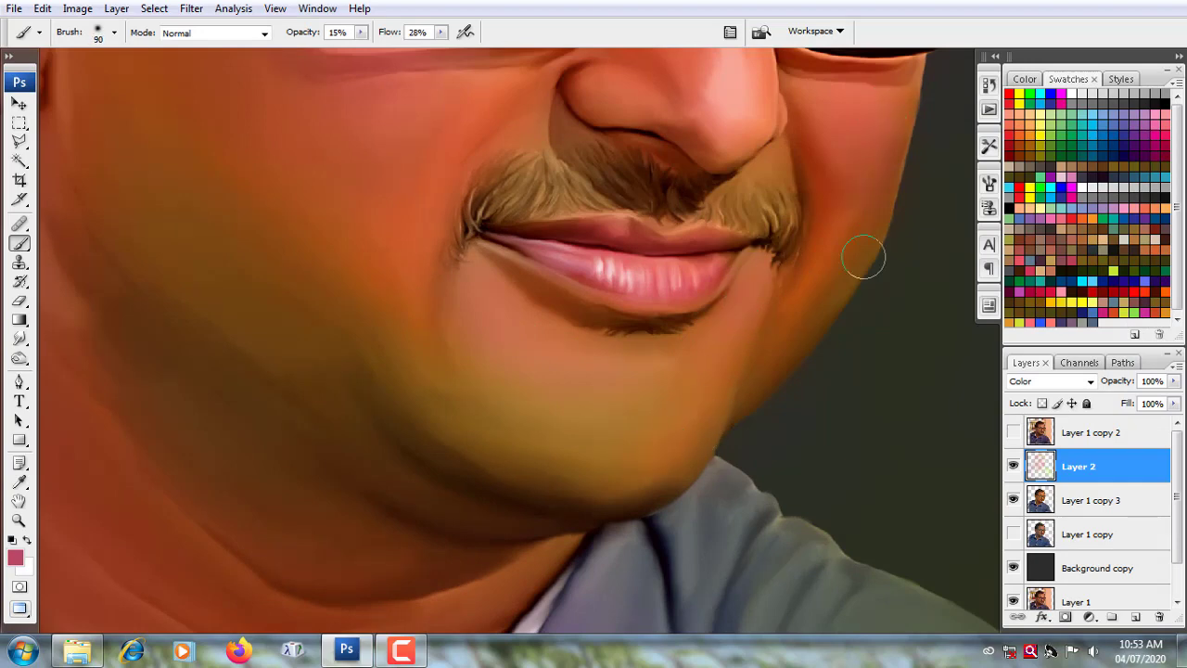
{"action": "key", "text": "bracketleft"}
{"action": "key", "text": "bracketright"}
{"action": "key", "text": "bracketright"}
{"action": "key", "text": "ctrl+minus"}
{"action": "mouse_move", "coordinate": [604, 272]}
{"action": "left_mouse_down"}
{"action": "mouse_move", "coordinate": [424, 318]}
{"action": "mouse_move", "coordinate": [402, 507]}
{"action": "left_mouse_up"}
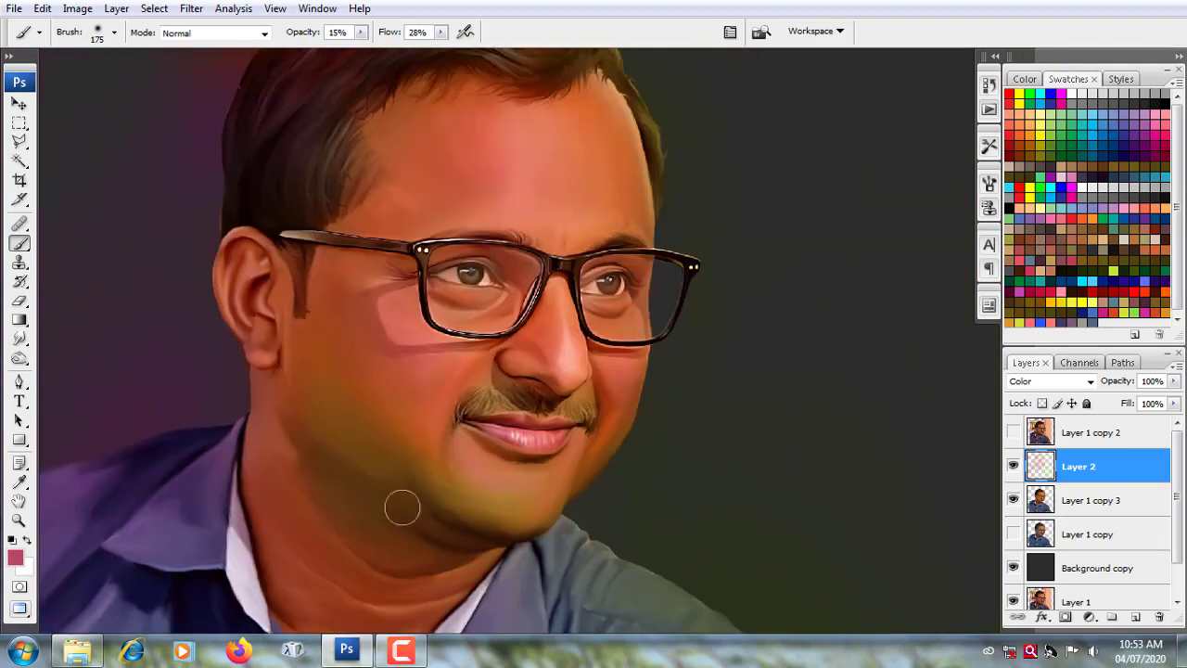
Step: Return to a deeper red paint colour with a larger brush and view the whole portrait
{"action": "left_click", "coordinate": [15, 557]}
{"action": "left_click", "coordinate": [904, 165]}
{"action": "left_click", "coordinate": [1075, 151]}
{"action": "key", "text": "bracketright"}
{"action": "key", "text": "bracketright"}
{"action": "key", "text": "bracketright"}
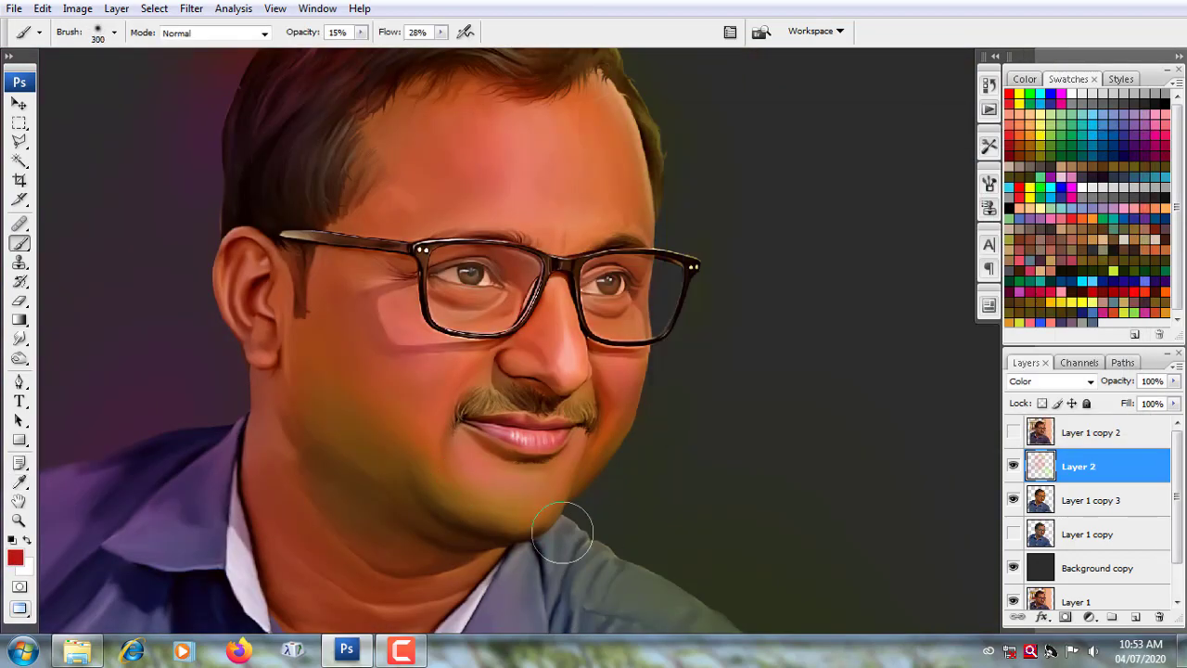
{"action": "key", "text": "ctrl+minus"}
Step: Tint the lower cheek and chin olive with yellow-green paint at 10% opacity
{"action": "key", "text": "i"}
{"action": "left_click", "coordinate": [15, 557]}
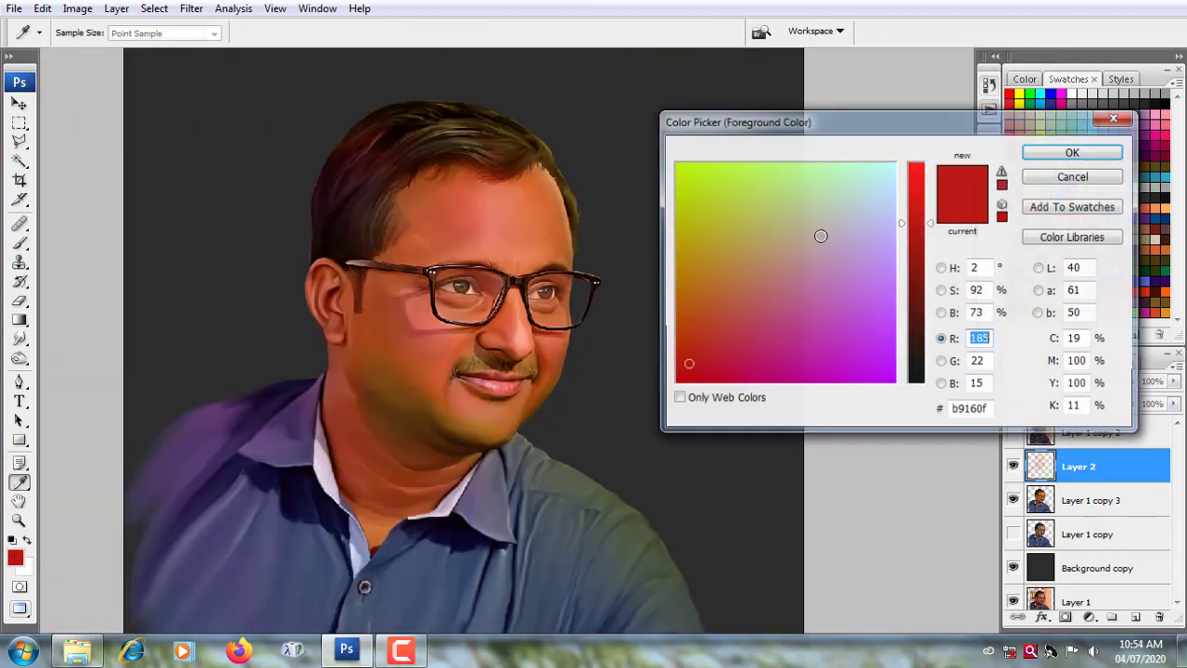
{"action": "left_click_drag", "start_coordinate": [705, 185], "coordinate": [611, 96]}
{"action": "left_click", "coordinate": [1073, 152]}
{"action": "key", "text": "b"}
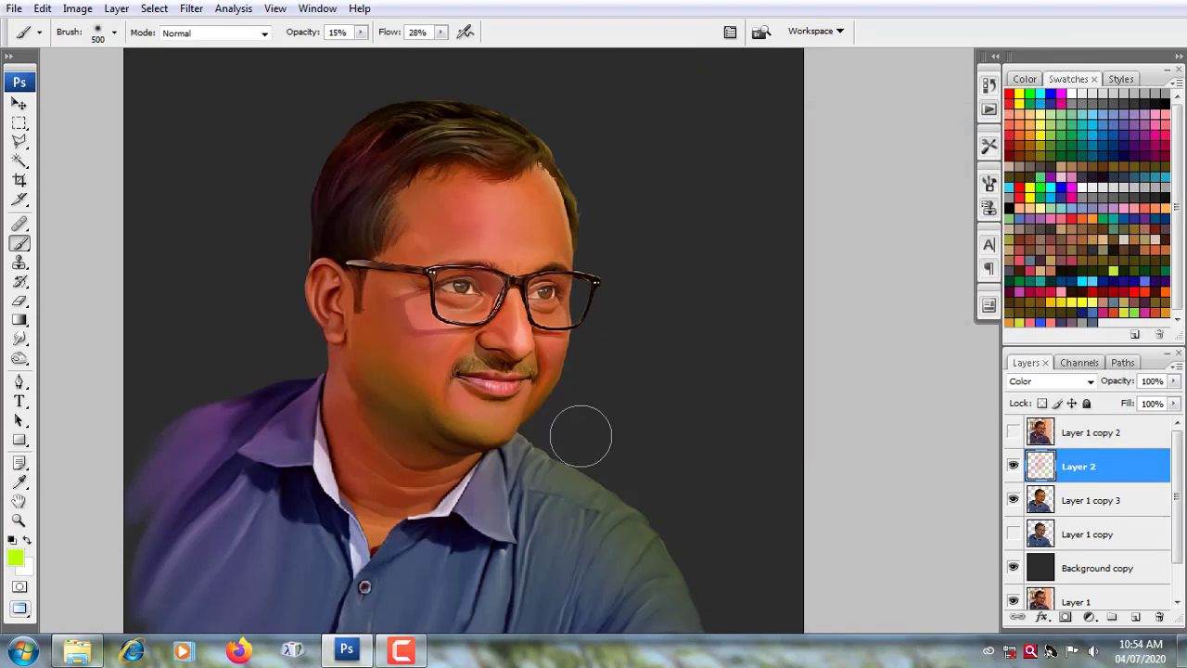
{"action": "left_click", "coordinate": [361, 34]}
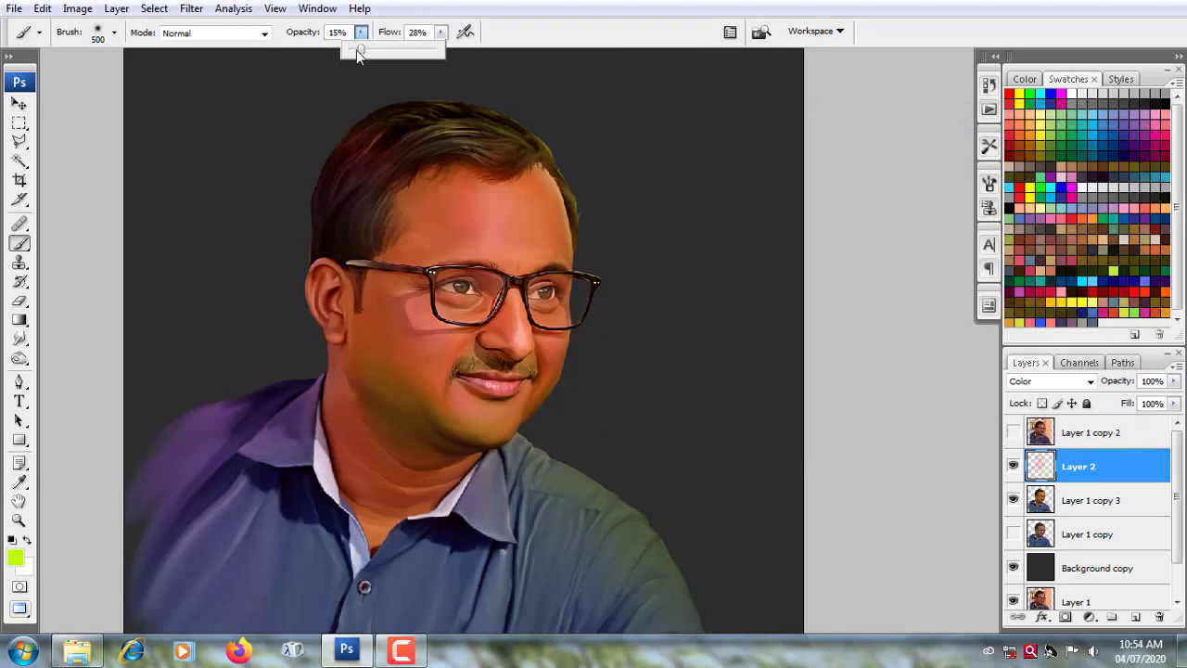
{"action": "key", "text": "1"}
{"action": "key", "text": "bracketright"}
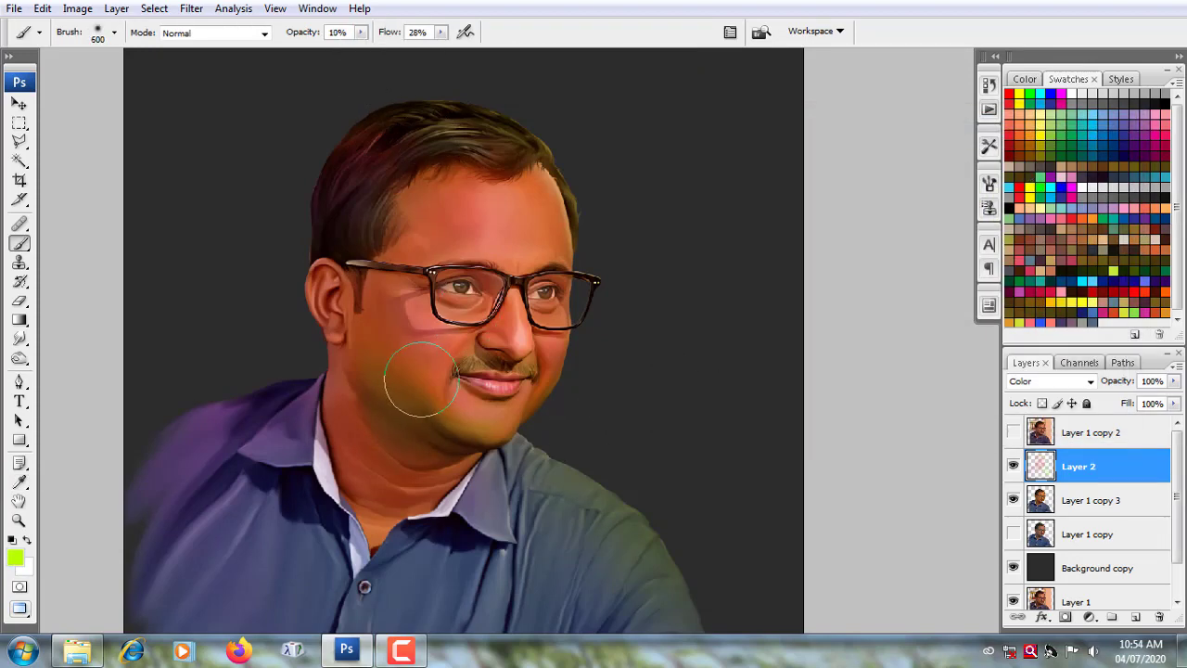
{"action": "left_click_drag", "start_coordinate": [421, 379], "coordinate": [443, 405]}
{"action": "key", "text": "bracketright"}
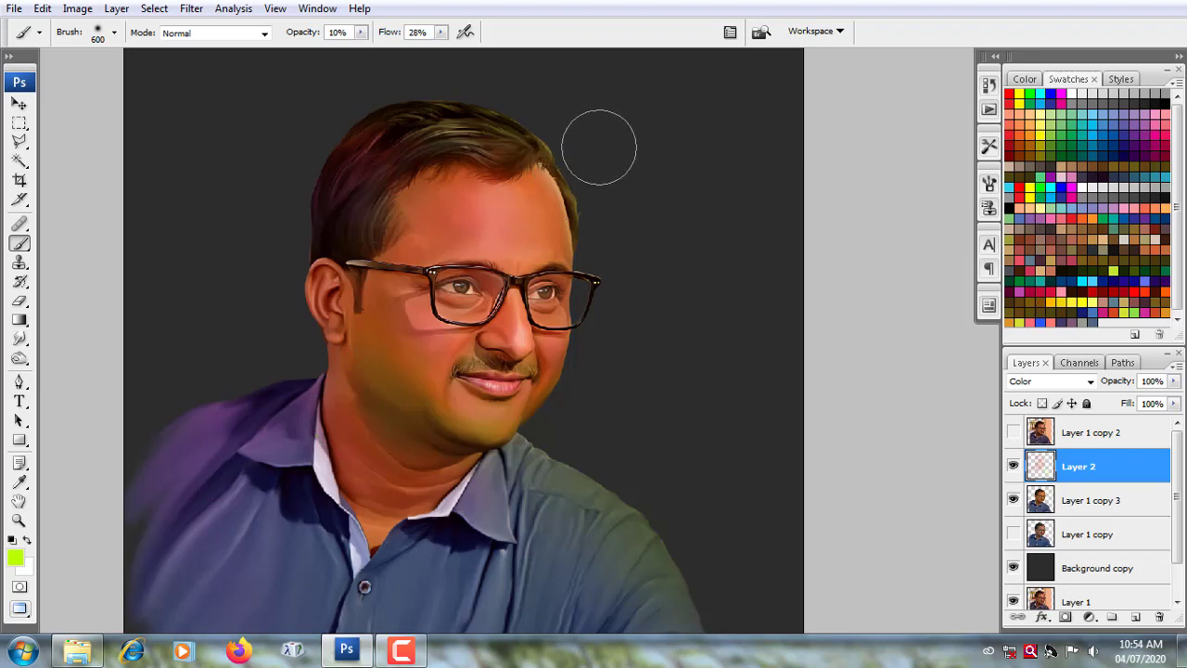
{"action": "key", "text": "bracketleft"}
Step: Load the portrait layer's outline, clear the selection, and paint a faint magenta glow above the head
{"action": "left_click", "coordinate": [1040, 501], "text": "ctrl"}
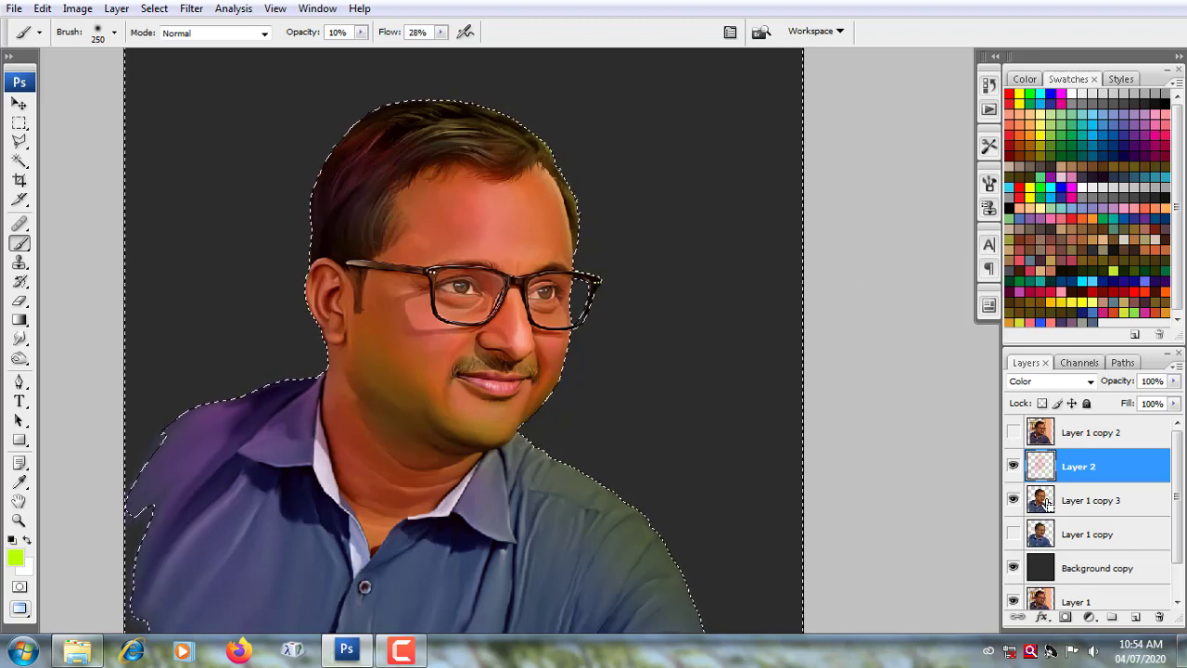
{"action": "key", "text": "ctrl+h"}
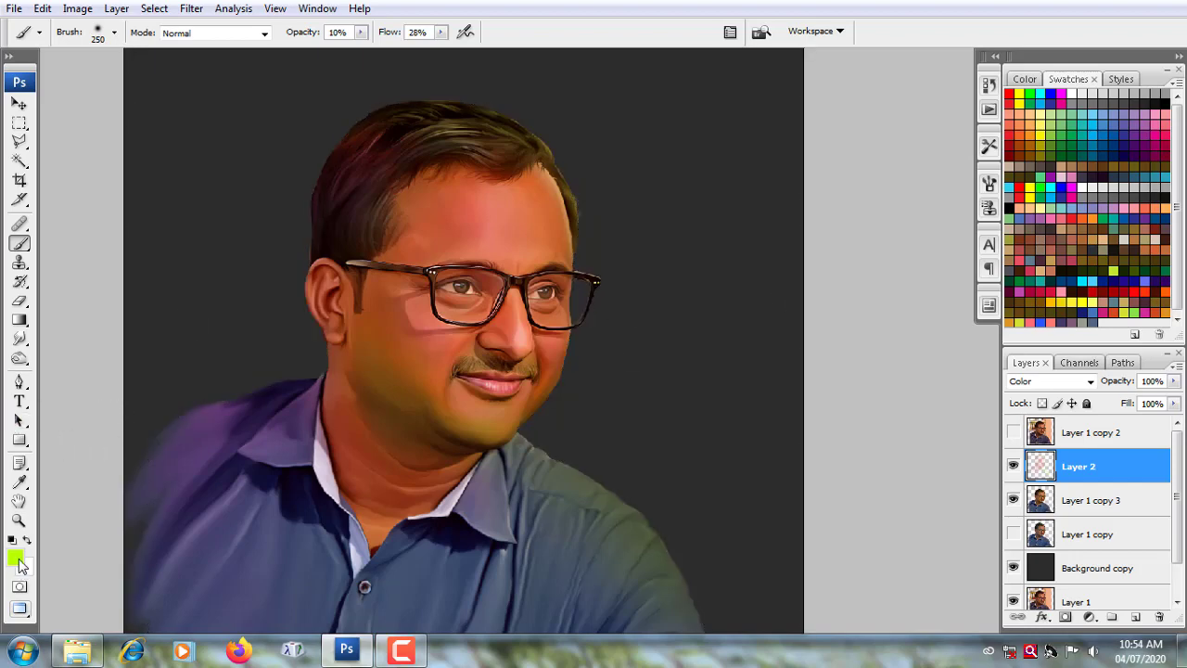
{"action": "left_click", "coordinate": [16, 557]}
{"action": "left_click", "coordinate": [793, 374]}
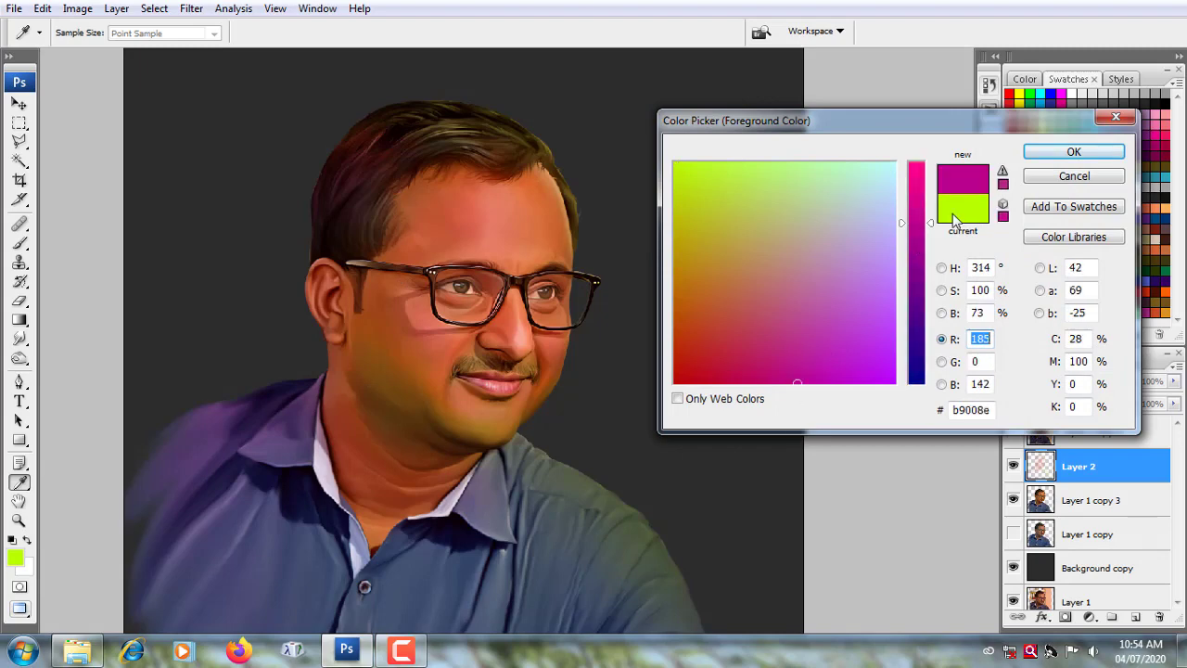
{"action": "left_click", "coordinate": [1074, 151]}
{"action": "key", "text": "b"}
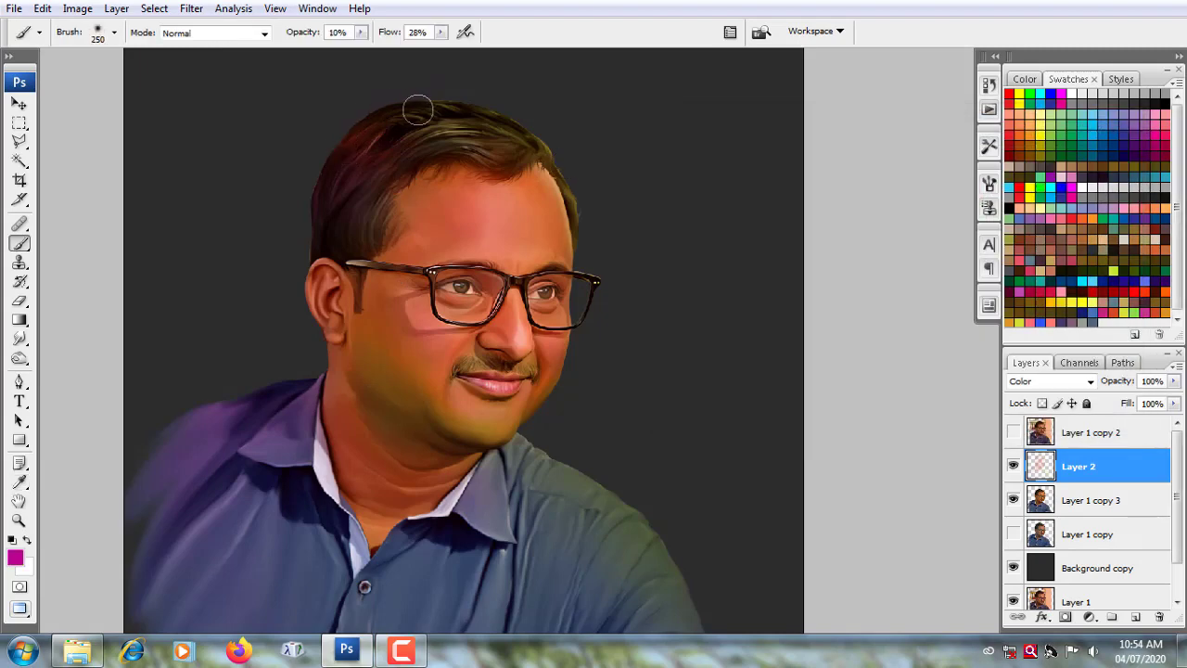
{"action": "key", "text": "bracketright"}
{"action": "key", "text": "bracketright"}
{"action": "key", "text": "bracketright"}
{"action": "key", "text": "bracketright"}
{"action": "left_click_drag", "start_coordinate": [335, 129], "coordinate": [445, 58]}
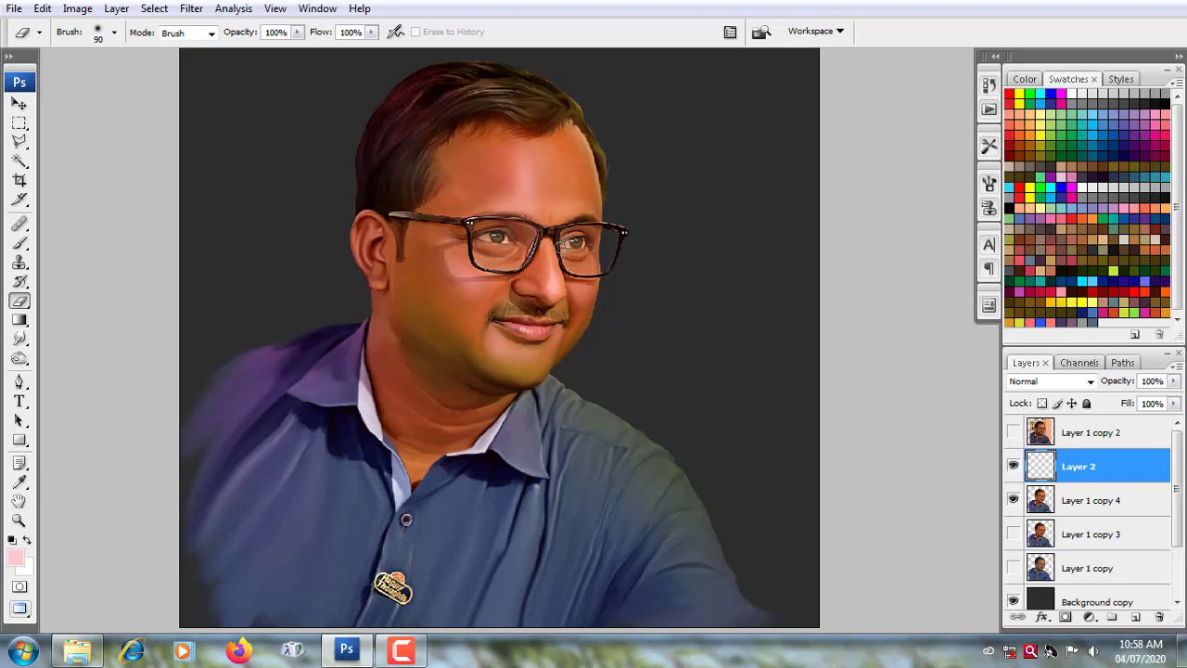
Step: Erase stray colour beside the mustache, then add a new layer beneath Layer 1 copy 4
{"action": "key", "text": "ctrl+plus"}
{"action": "key", "text": "bracketright"}
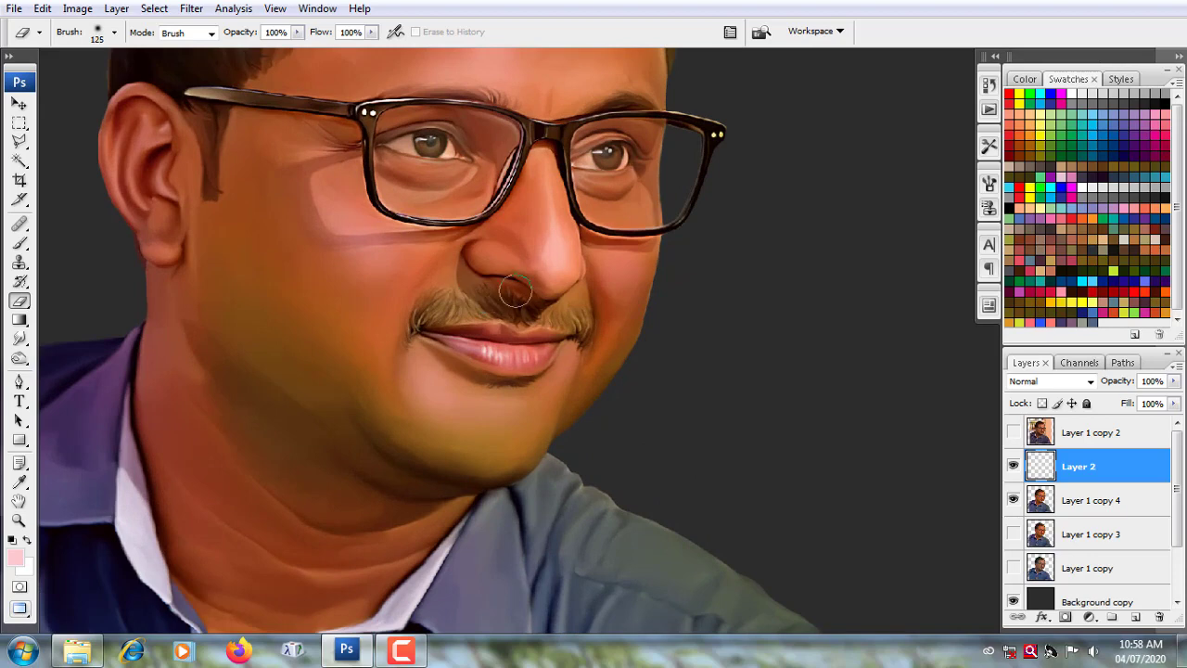
{"action": "left_click_drag", "start_coordinate": [546, 301], "coordinate": [571, 293]}
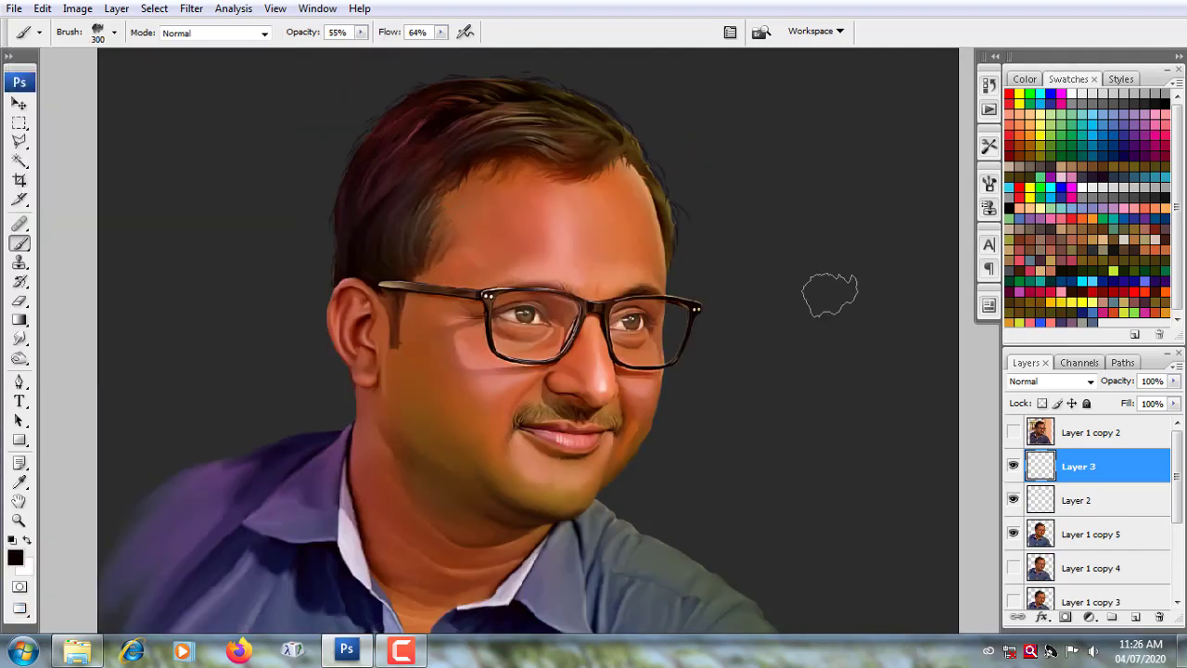
{"action": "left_click", "coordinate": [1098, 569]}
{"action": "key", "text": "ctrl+shift+alt+n"}
Step: Paint grey smoke beside the head and blue smoke across the top right
{"action": "left_click", "coordinate": [1162, 238]}
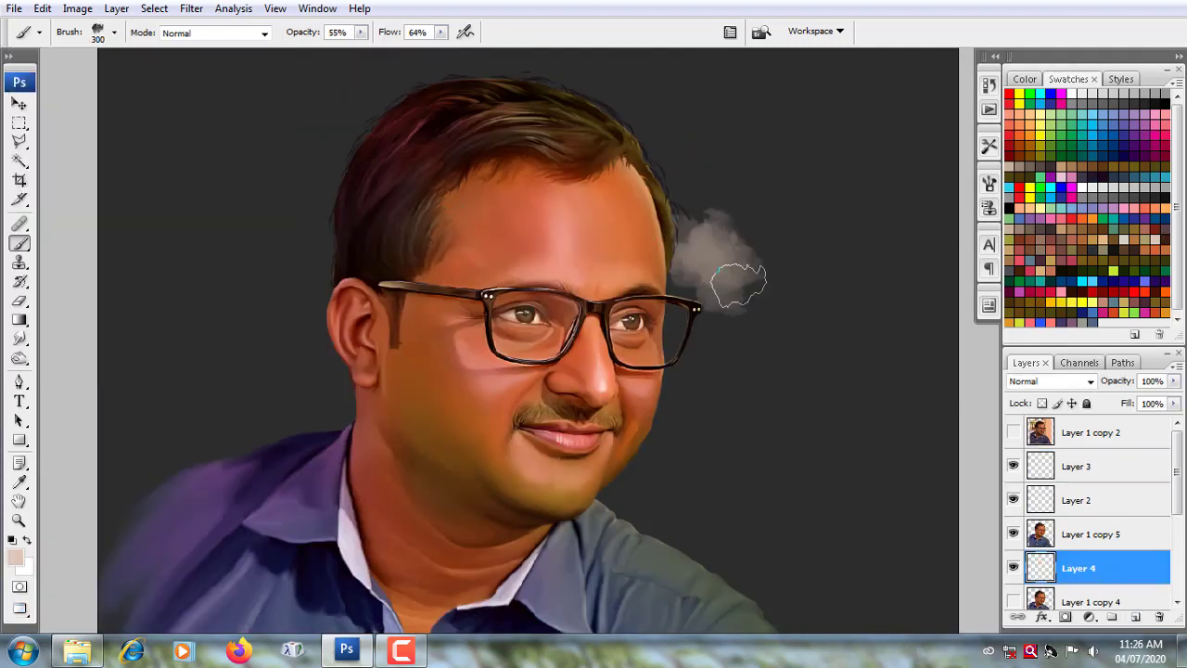
{"action": "key", "text": "bracketright"}
{"action": "key", "text": "bracketright"}
{"action": "key", "text": "bracketright"}
{"action": "mouse_move", "coordinate": [702, 259]}
{"action": "left_mouse_down"}
{"action": "mouse_move", "coordinate": [702, 306]}
{"action": "mouse_move", "coordinate": [610, 56]}
{"action": "mouse_move", "coordinate": [677, 404]}
{"action": "left_mouse_up"}
{"action": "key", "text": "ctrl+minus"}
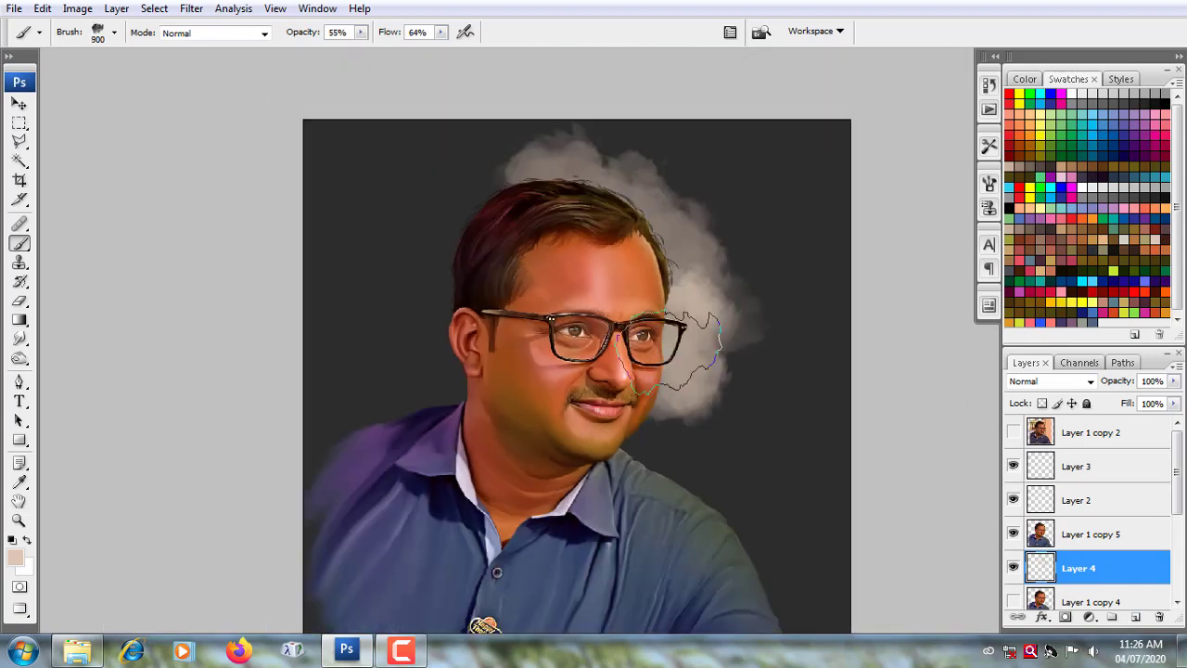
{"action": "mouse_move", "coordinate": [668, 278]}
{"action": "left_mouse_down"}
{"action": "mouse_move", "coordinate": [662, 399]}
{"action": "mouse_move", "coordinate": [742, 519]}
{"action": "left_mouse_up"}
{"action": "key", "text": "bracketright"}
{"action": "key", "text": "bracketright"}
{"action": "key", "text": "bracketright"}
{"action": "left_click", "coordinate": [1096, 128]}
{"action": "mouse_move", "coordinate": [742, 157]}
{"action": "left_mouse_down"}
{"action": "mouse_move", "coordinate": [806, 245]}
{"action": "mouse_move", "coordinate": [370, 371]}
{"action": "mouse_move", "coordinate": [321, 317]}
{"action": "mouse_move", "coordinate": [327, 120]}
{"action": "left_mouse_up"}
Step: Raise brush flow to full and paint purple and magenta smoke over the top and left background
{"action": "left_click", "coordinate": [519, 598], "text": "alt"}
{"action": "left_click", "coordinate": [313, 441], "text": "alt"}
{"action": "left_click", "coordinate": [442, 32]}
{"action": "left_click_drag", "start_coordinate": [445, 58], "coordinate": [473, 51]}
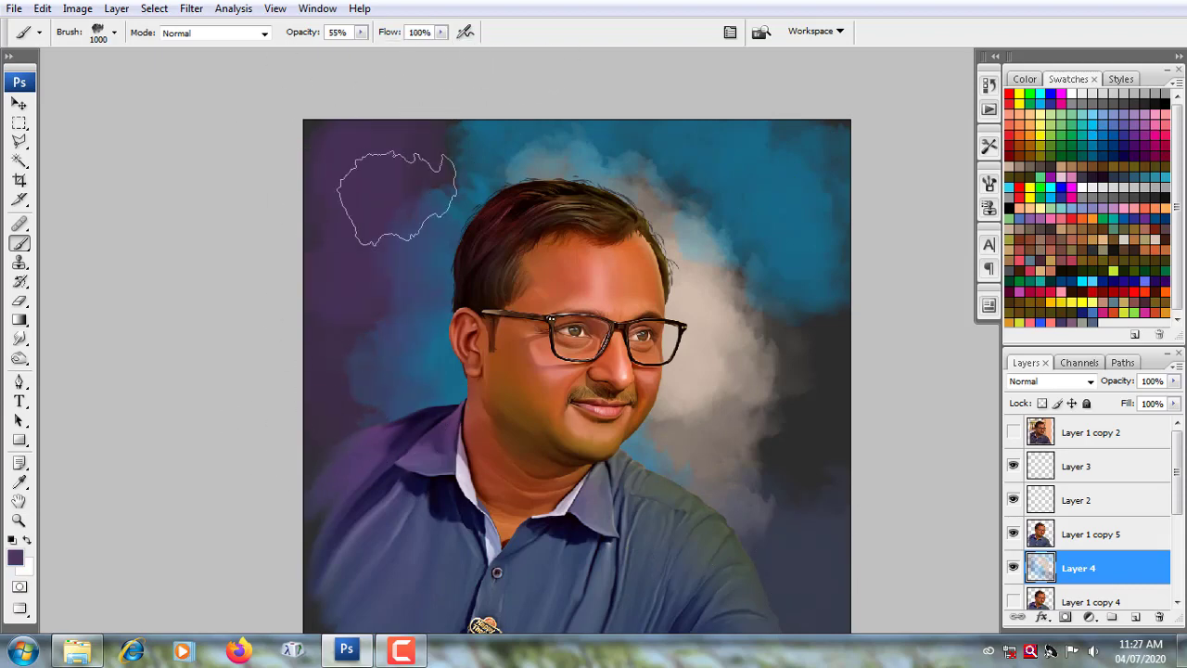
{"action": "mouse_move", "coordinate": [359, 33]}
{"action": "left_mouse_down"}
{"action": "mouse_move", "coordinate": [376, 51]}
{"action": "mouse_move", "coordinate": [316, 464]}
{"action": "left_mouse_up"}
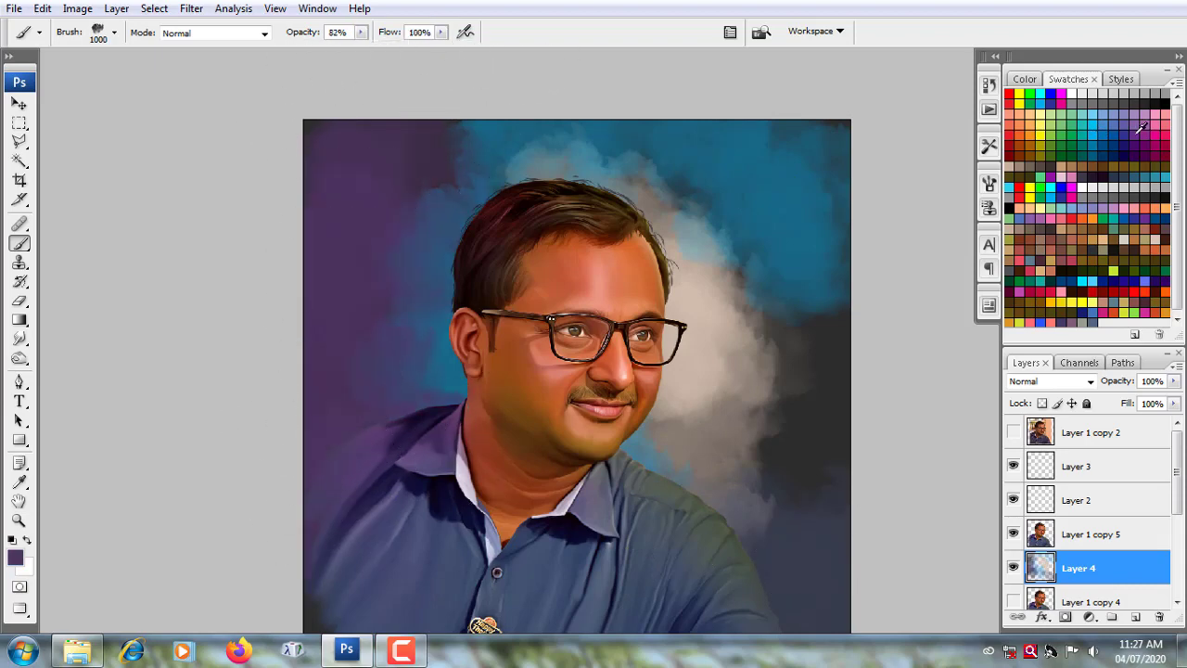
{"action": "left_click", "coordinate": [1154, 128]}
{"action": "mouse_move", "coordinate": [788, 214]}
{"action": "left_mouse_down"}
{"action": "mouse_move", "coordinate": [583, 93]}
{"action": "mouse_move", "coordinate": [318, 318]}
{"action": "mouse_move", "coordinate": [390, 422]}
{"action": "left_mouse_up"}
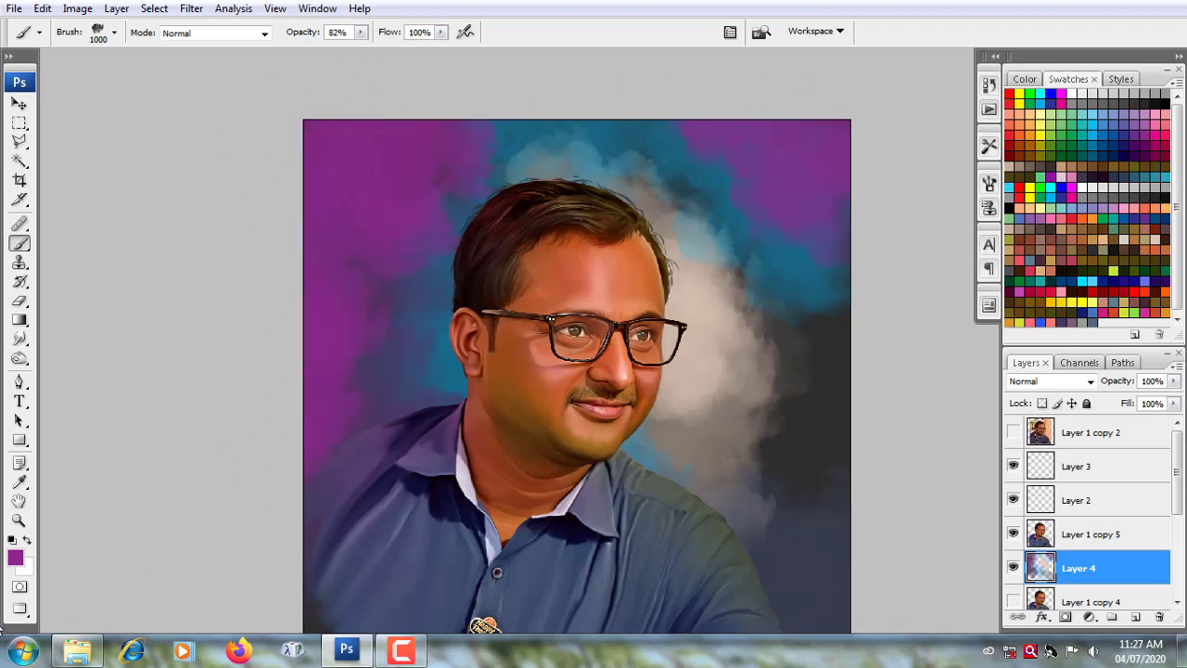
Step: Darken the background left of the head and near the right shoulder with black and dark blue
{"action": "key", "text": "d"}
{"action": "mouse_move", "coordinate": [389, 353]}
{"action": "left_mouse_down"}
{"action": "mouse_move", "coordinate": [505, 398]}
{"action": "mouse_move", "coordinate": [318, 344]}
{"action": "mouse_move", "coordinate": [491, 241]}
{"action": "left_mouse_up"}
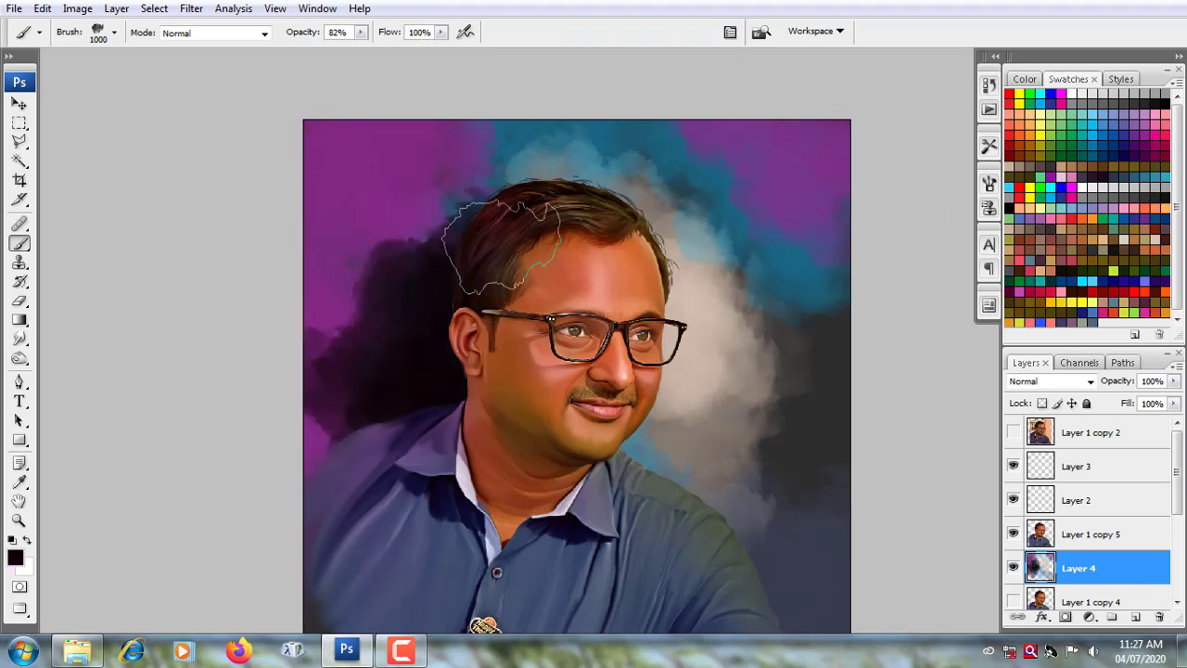
{"action": "mouse_move", "coordinate": [649, 445]}
{"action": "left_mouse_down"}
{"action": "mouse_move", "coordinate": [660, 507]}
{"action": "mouse_move", "coordinate": [788, 594]}
{"action": "left_mouse_up"}
{"action": "key", "text": "ctrl+minus"}
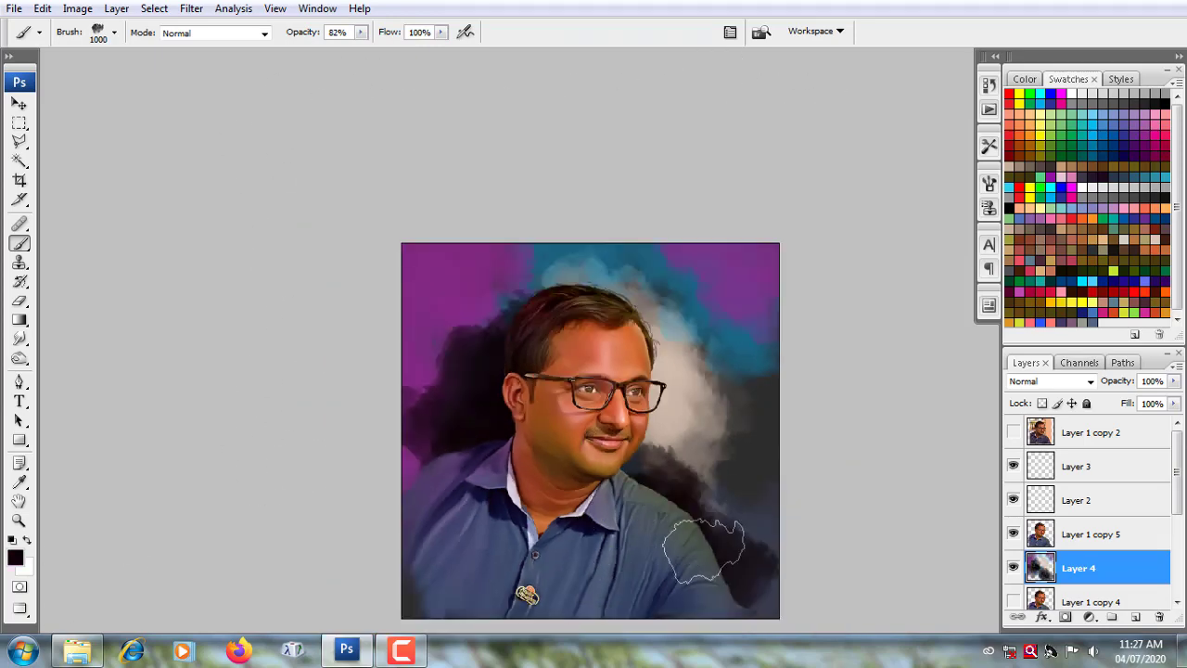
{"action": "left_click_drag", "start_coordinate": [675, 516], "coordinate": [742, 594]}
{"action": "left_click", "coordinate": [459, 547], "text": "alt"}
{"action": "mouse_move", "coordinate": [643, 531]}
{"action": "left_mouse_down"}
{"action": "mouse_move", "coordinate": [754, 590]}
{"action": "mouse_move", "coordinate": [694, 476]}
{"action": "mouse_move", "coordinate": [754, 411]}
{"action": "mouse_move", "coordinate": [723, 213]}
{"action": "left_mouse_up"}
{"action": "key", "text": "d"}
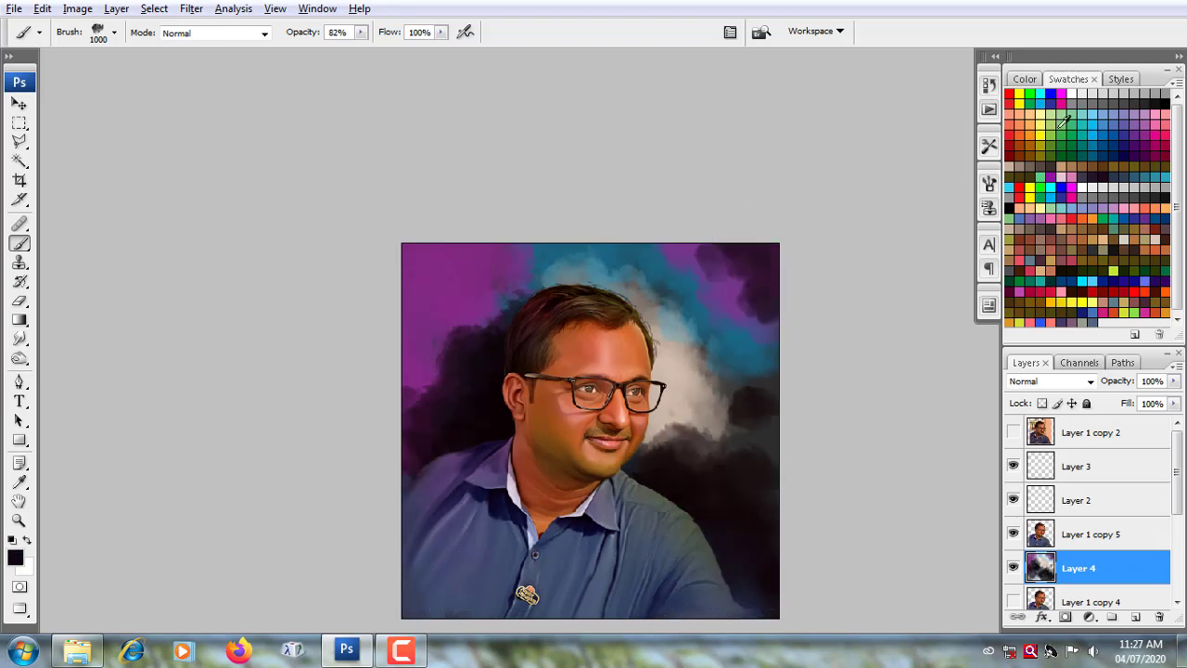
Step: Add green, yellow, white and orange smoke strokes around the head and face
{"action": "mouse_move", "coordinate": [721, 302]}
{"action": "left_mouse_down"}
{"action": "mouse_move", "coordinate": [715, 238]}
{"action": "mouse_move", "coordinate": [760, 362]}
{"action": "left_mouse_up"}
{"action": "key", "text": "bracketleft"}
{"action": "key", "text": "bracketleft"}
{"action": "key", "text": "bracketleft"}
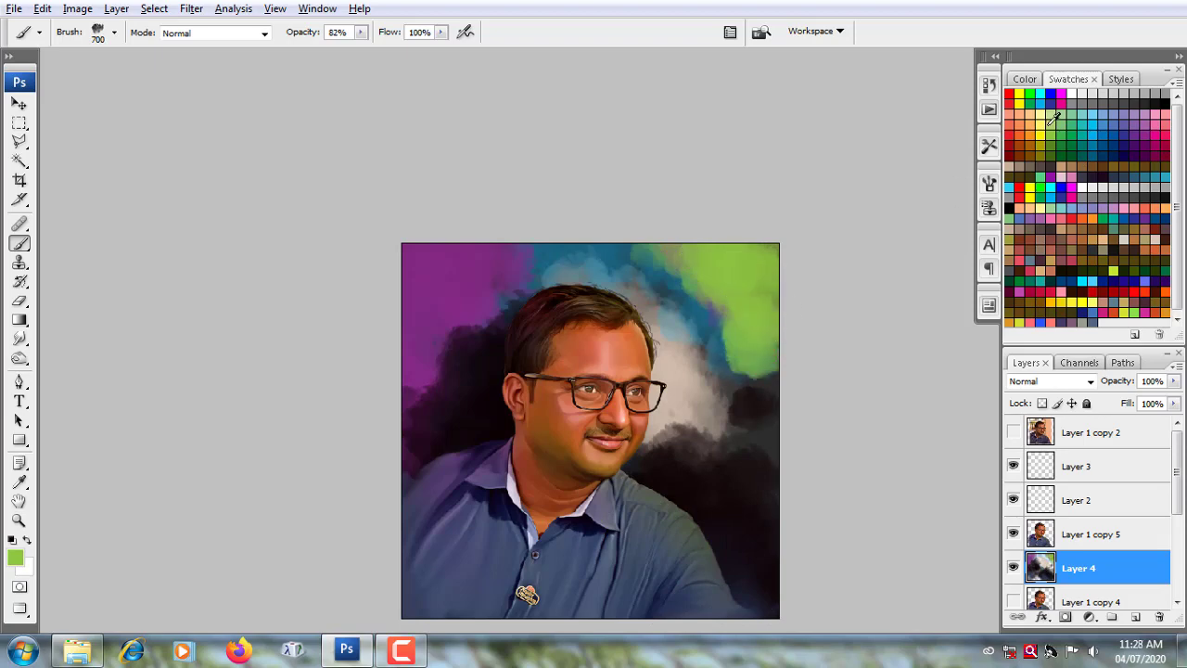
{"action": "left_click_drag", "start_coordinate": [717, 316], "coordinate": [746, 399]}
{"action": "key", "text": "bracketleft"}
{"action": "left_click", "coordinate": [1101, 182]}
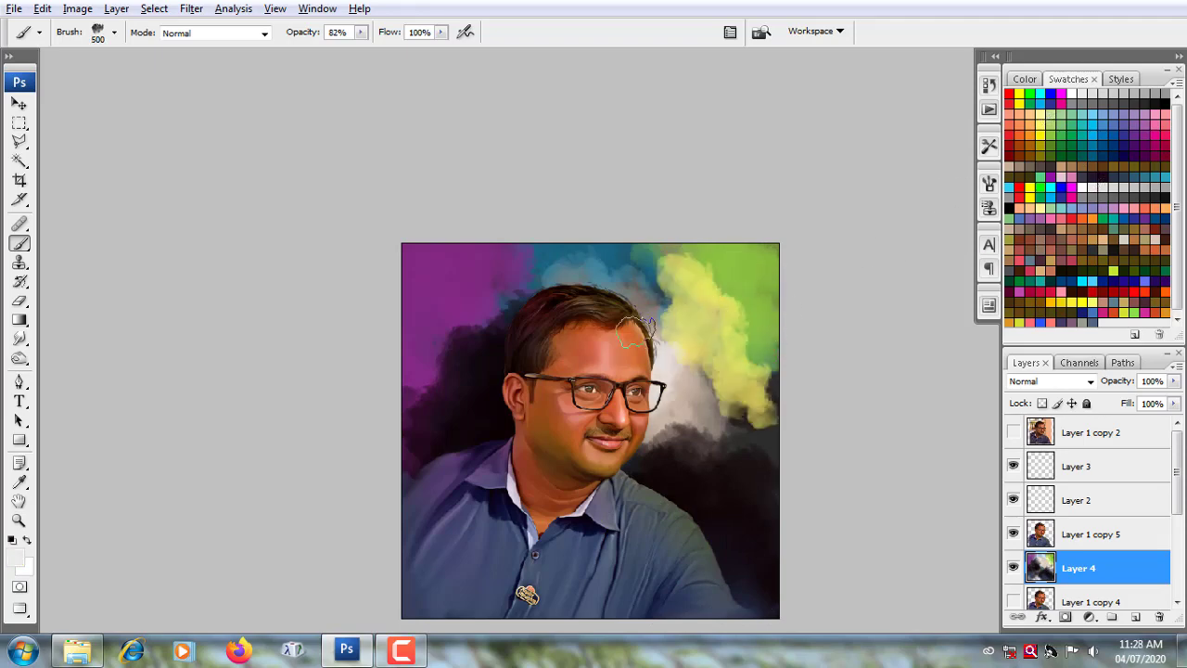
{"action": "mouse_move", "coordinate": [670, 334]}
{"action": "left_mouse_down"}
{"action": "mouse_move", "coordinate": [649, 436]}
{"action": "mouse_move", "coordinate": [663, 464]}
{"action": "left_mouse_up"}
{"action": "left_click_drag", "start_coordinate": [582, 292], "coordinate": [690, 380]}
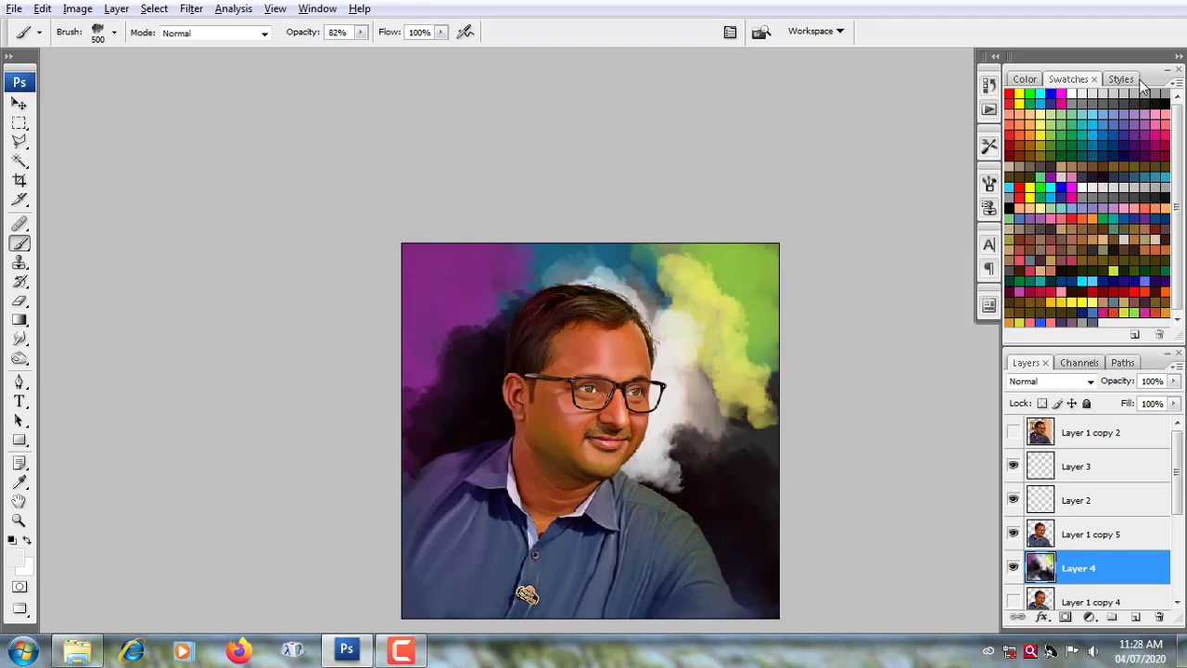
{"action": "left_click_drag", "start_coordinate": [503, 291], "coordinate": [434, 347]}
Step: Paint brown over the right background and dark blue-purple strokes on both sides
{"action": "left_click", "coordinate": [1108, 220]}
{"action": "mouse_move", "coordinate": [784, 482]}
{"action": "left_mouse_down"}
{"action": "mouse_move", "coordinate": [784, 432]}
{"action": "mouse_move", "coordinate": [724, 352]}
{"action": "mouse_move", "coordinate": [770, 519]}
{"action": "left_mouse_up"}
{"action": "mouse_move", "coordinate": [436, 371]}
{"action": "left_mouse_down"}
{"action": "mouse_move", "coordinate": [462, 317]}
{"action": "mouse_move", "coordinate": [442, 306]}
{"action": "mouse_move", "coordinate": [436, 375]}
{"action": "left_mouse_up"}
{"action": "left_click", "coordinate": [1135, 132]}
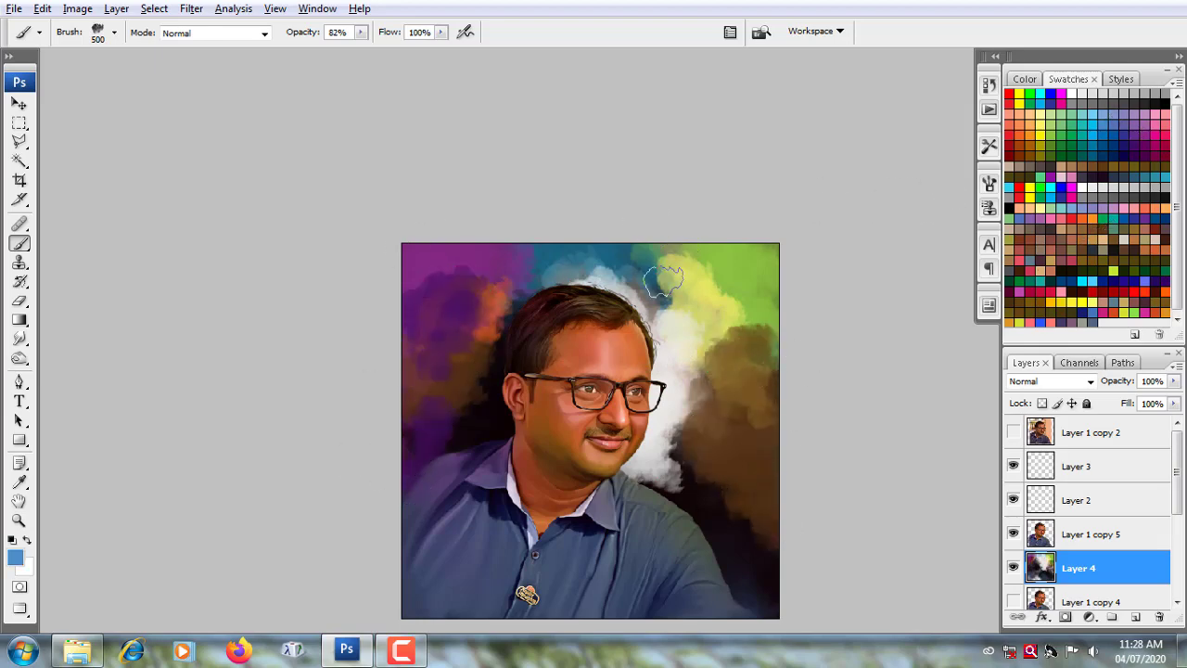
{"action": "mouse_move", "coordinate": [663, 278]}
{"action": "left_mouse_down"}
{"action": "mouse_move", "coordinate": [733, 402]}
{"action": "mouse_move", "coordinate": [753, 538]}
{"action": "left_mouse_up"}
{"action": "left_click_drag", "start_coordinate": [520, 278], "coordinate": [473, 308]}
{"action": "left_click", "coordinate": [19, 339]}
Step: Choose a large soft smudge brush and enlarge it for blending the background
{"action": "left_click", "coordinate": [114, 32]}
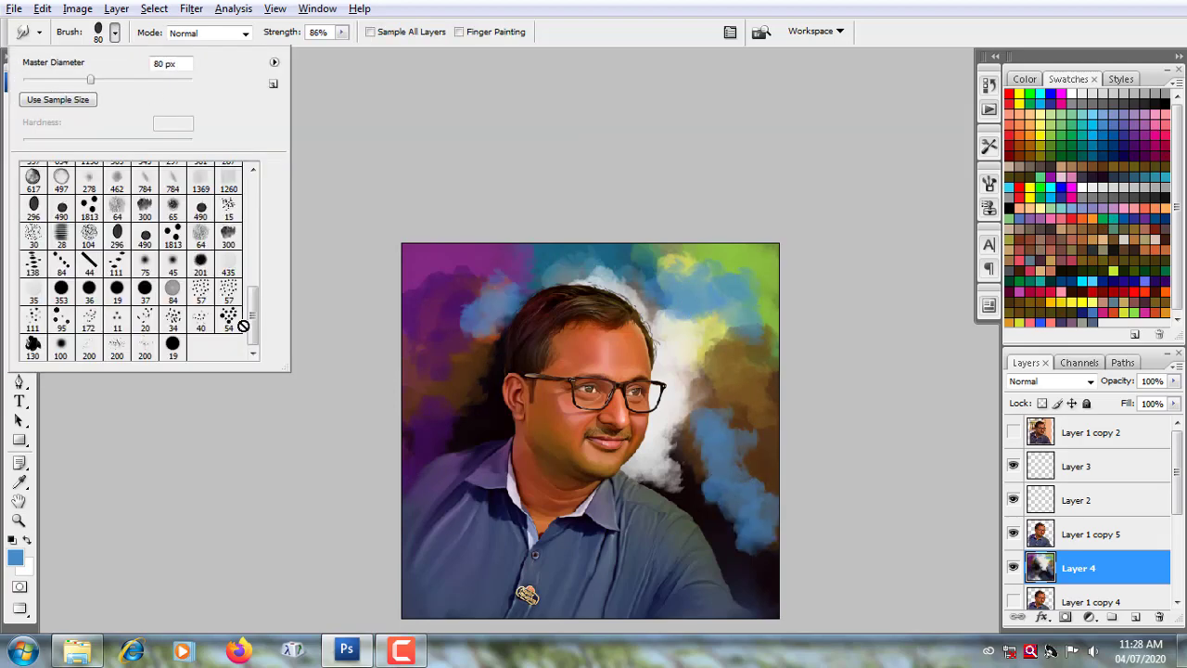
{"action": "double_click", "coordinate": [200, 264]}
{"action": "key", "text": "bracketright"}
{"action": "key", "text": "bracketright"}
{"action": "key", "text": "bracketright"}
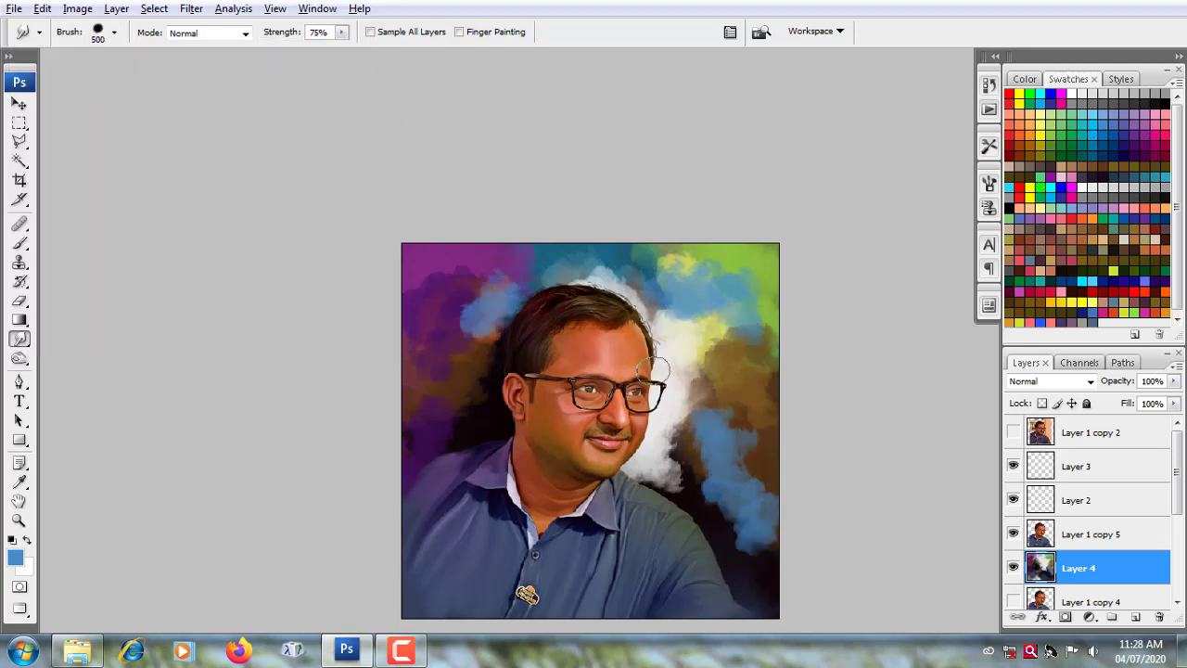
{"action": "key", "text": "bracketright"}
{"action": "key", "text": "bracketright"}
{"action": "scroll", "coordinate": [625, 314], "scroll_direction": "up", "scroll_amount": 2}
{"action": "left_click_drag", "start_coordinate": [562, 249], "coordinate": [399, 124]}
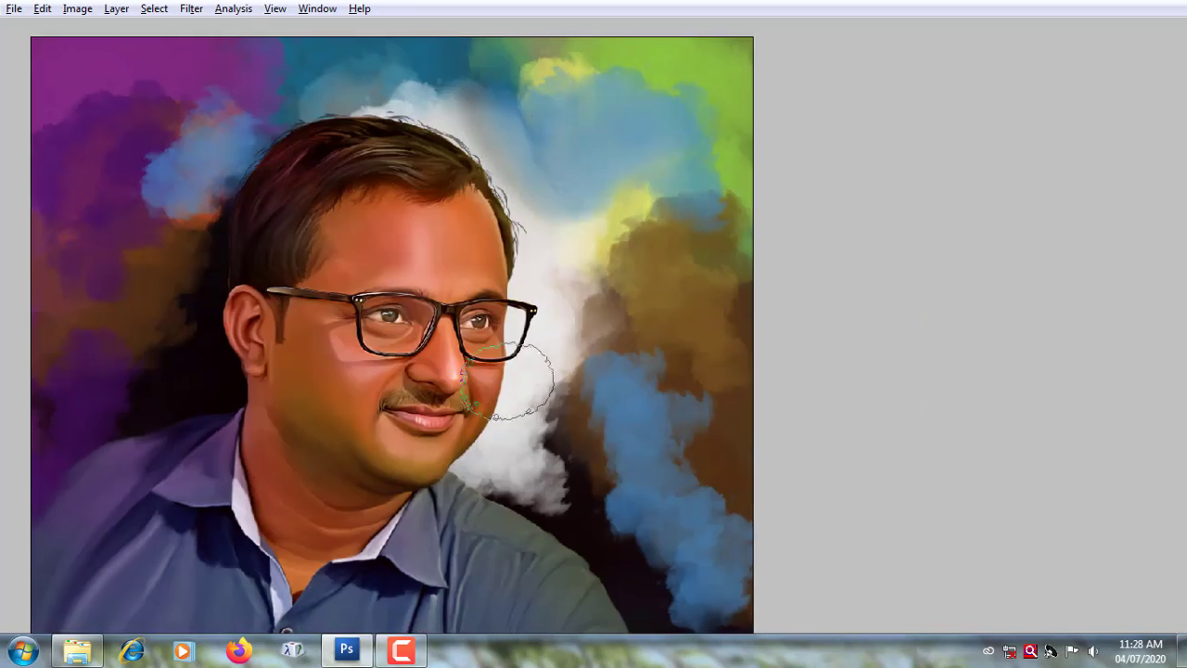
{"action": "left_click_drag", "start_coordinate": [519, 436], "coordinate": [675, 388]}
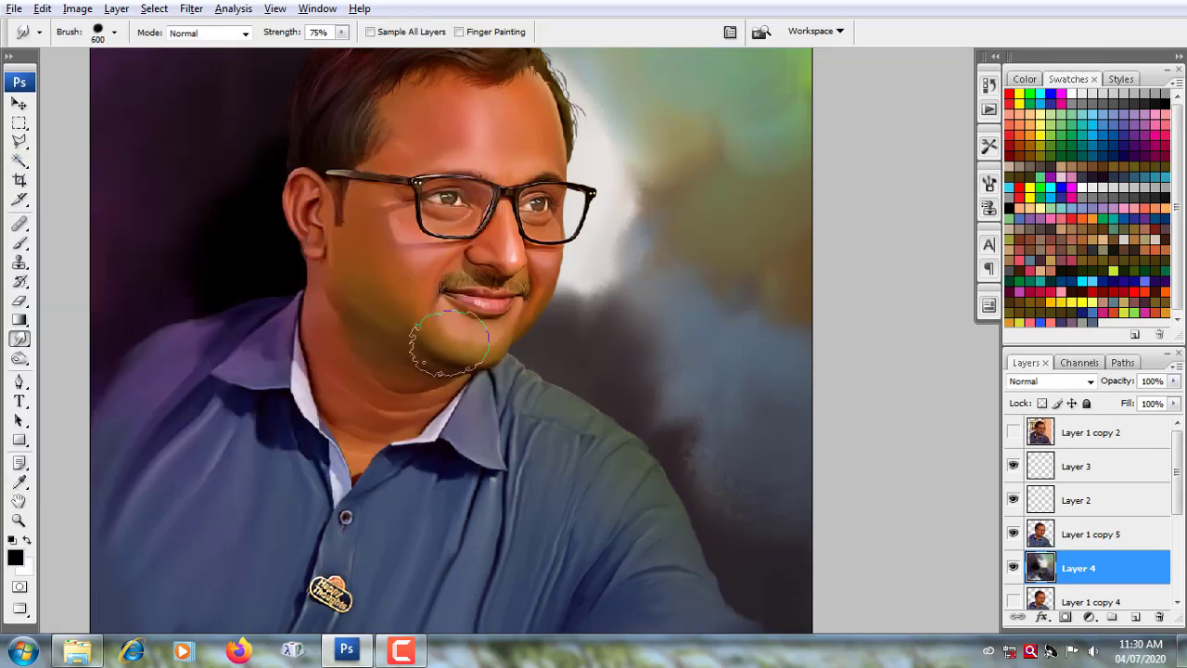
Step: Smear the clouds behind the neck and shoulder, above the head, and right of the face
{"action": "mouse_move", "coordinate": [416, 337]}
{"action": "left_mouse_down"}
{"action": "mouse_move", "coordinate": [530, 384]}
{"action": "mouse_move", "coordinate": [615, 459]}
{"action": "mouse_move", "coordinate": [790, 564]}
{"action": "mouse_move", "coordinate": [769, 455]}
{"action": "mouse_move", "coordinate": [547, 280]}
{"action": "mouse_move", "coordinate": [637, 265]}
{"action": "mouse_move", "coordinate": [752, 297]}
{"action": "left_mouse_up"}
{"action": "key", "text": "bracketright"}
{"action": "key", "text": "bracketright"}
{"action": "key", "text": "bracketleft"}
{"action": "key", "text": "bracketleft"}
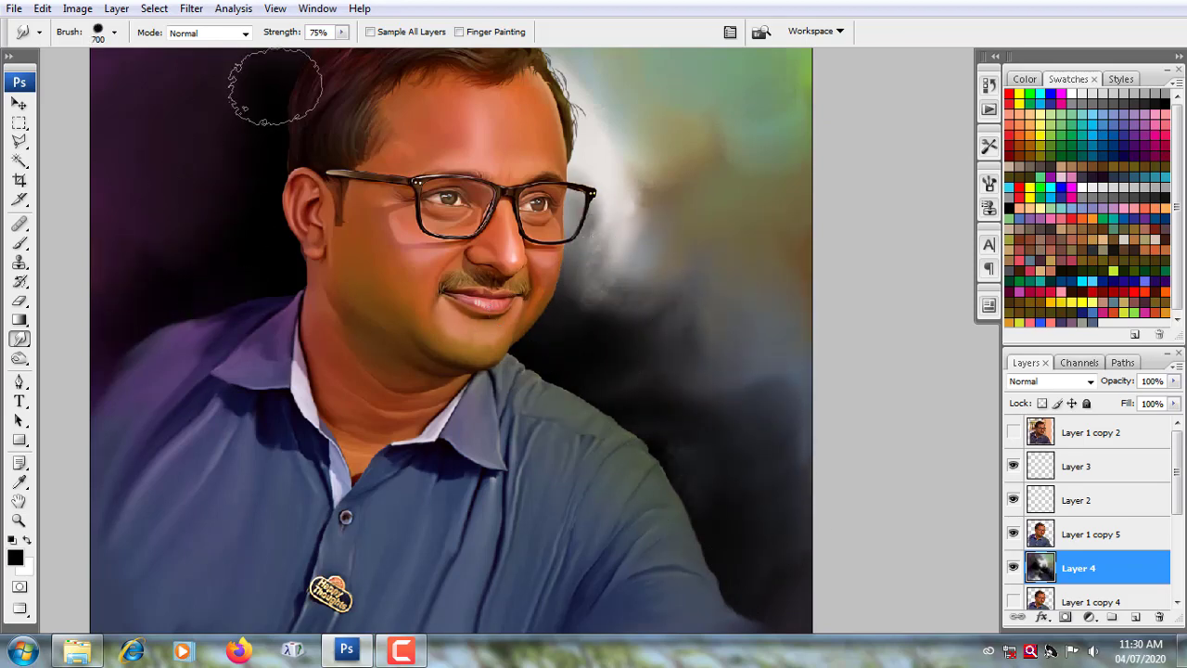
{"action": "scroll", "coordinate": [358, 291], "scroll_direction": "up", "scroll_amount": 5}
{"action": "mouse_move", "coordinate": [557, 174]}
{"action": "left_mouse_down"}
{"action": "mouse_move", "coordinate": [473, 214]}
{"action": "mouse_move", "coordinate": [536, 278]}
{"action": "left_mouse_up"}
{"action": "mouse_move", "coordinate": [674, 303]}
{"action": "left_mouse_down"}
{"action": "mouse_move", "coordinate": [662, 483]}
{"action": "mouse_move", "coordinate": [715, 403]}
{"action": "left_mouse_up"}
Step: Soften the white patch beside the face and smooth the background above and left of the head
{"action": "key", "text": "bracketright"}
{"action": "key", "text": "bracketright"}
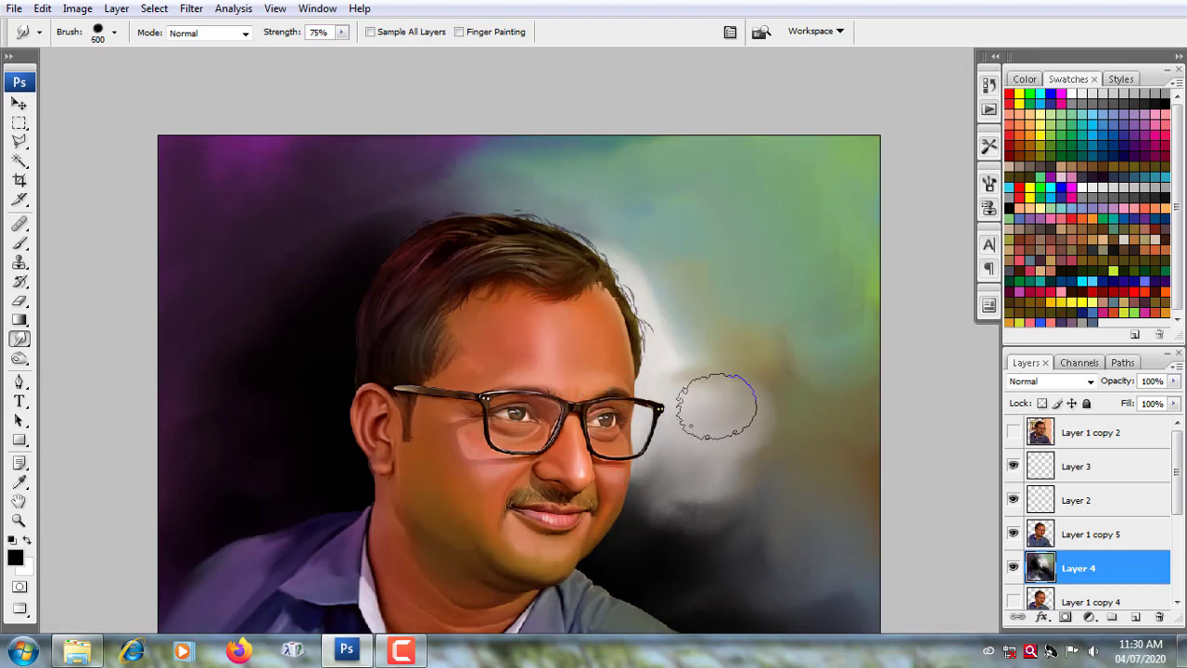
{"action": "key", "text": "bracketright"}
{"action": "key", "text": "bracketright"}
{"action": "mouse_move", "coordinate": [721, 339]}
{"action": "left_mouse_down"}
{"action": "mouse_move", "coordinate": [797, 298]}
{"action": "mouse_move", "coordinate": [710, 472]}
{"action": "left_mouse_up"}
{"action": "key", "text": "bracketleft"}
{"action": "key", "text": "bracketleft"}
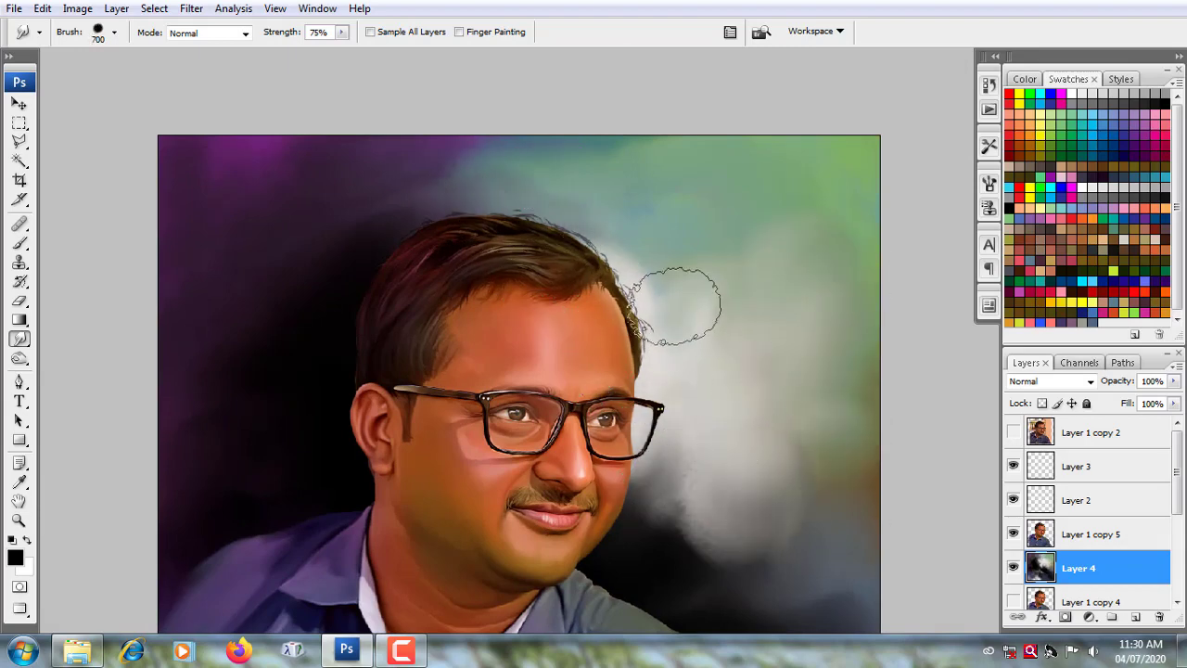
{"action": "mouse_move", "coordinate": [441, 223]}
{"action": "left_mouse_down"}
{"action": "mouse_move", "coordinate": [358, 251]}
{"action": "mouse_move", "coordinate": [358, 212]}
{"action": "mouse_move", "coordinate": [246, 257]}
{"action": "mouse_move", "coordinate": [326, 445]}
{"action": "mouse_move", "coordinate": [270, 346]}
{"action": "mouse_move", "coordinate": [222, 463]}
{"action": "mouse_move", "coordinate": [238, 296]}
{"action": "mouse_move", "coordinate": [152, 172]}
{"action": "left_mouse_up"}
{"action": "key", "text": "bracketright"}
{"action": "mouse_move", "coordinate": [297, 185]}
{"action": "left_mouse_down"}
{"action": "mouse_move", "coordinate": [198, 278]}
{"action": "mouse_move", "coordinate": [198, 394]}
{"action": "left_mouse_up"}
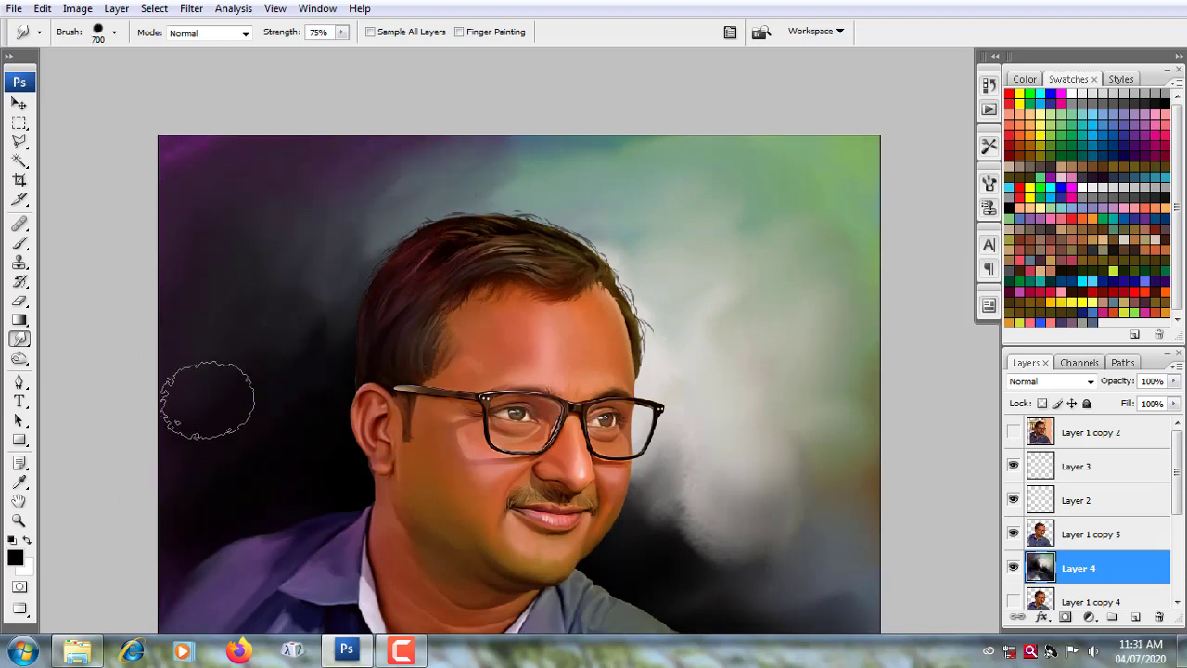
{"action": "key", "text": "ctrl+minus"}
{"action": "key", "text": "ctrl+minus"}
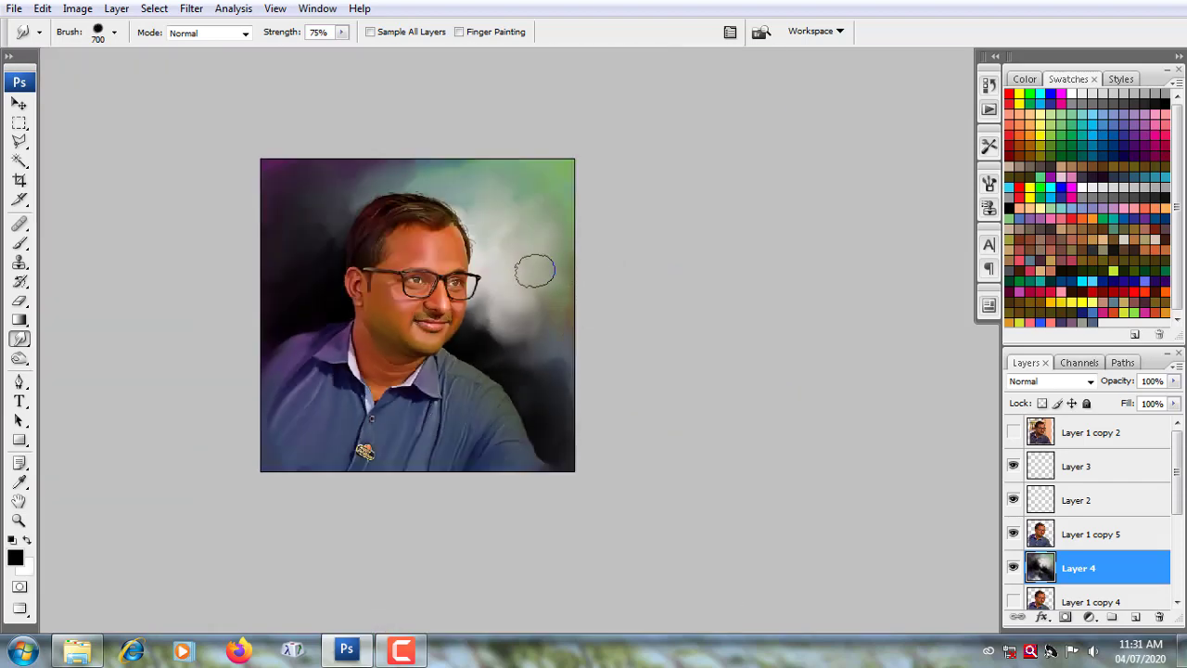
Step: With a smaller smudge brush, smear the dark background toward the top of the head
{"action": "key", "text": "bracketleft"}
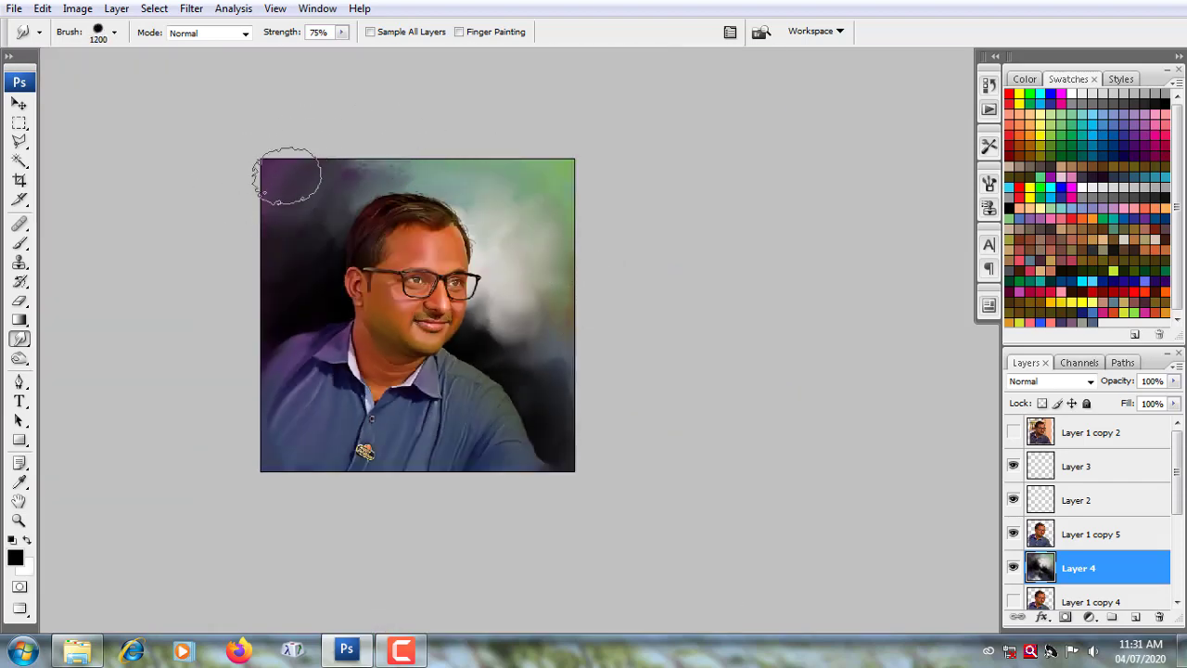
{"action": "key", "text": "bracketleft"}
{"action": "left_click_drag", "start_coordinate": [303, 205], "coordinate": [361, 183]}
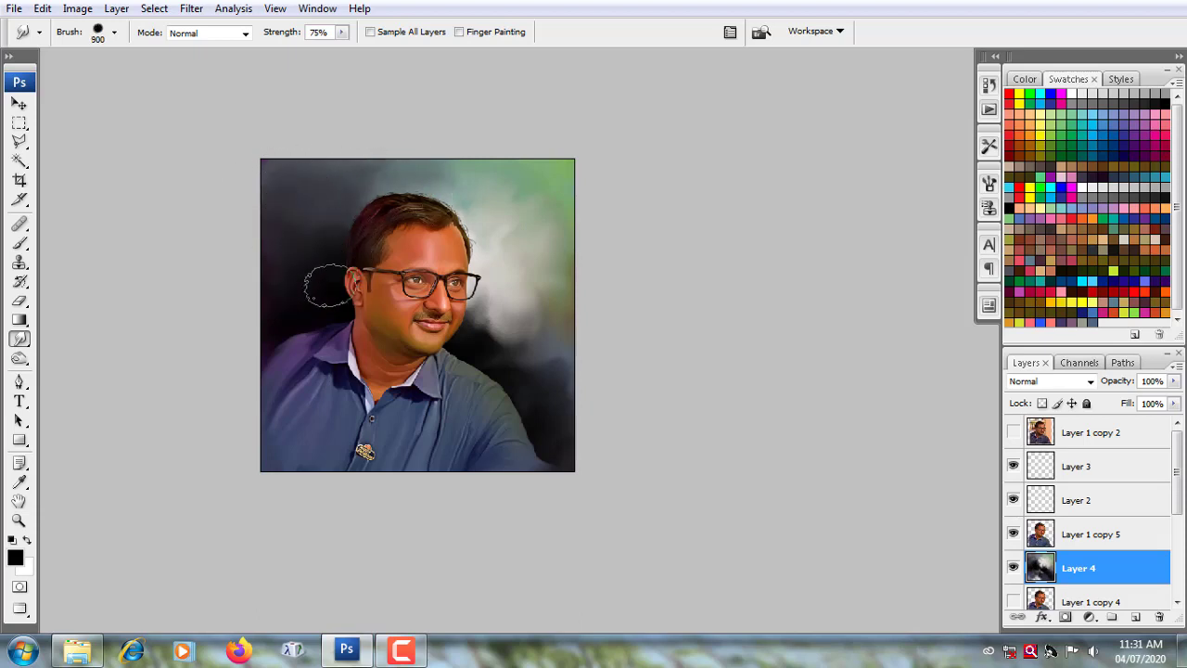
{"action": "key", "text": "bracketleft"}
{"action": "key", "text": "bracketleft"}
{"action": "key", "text": "ctrl+0"}
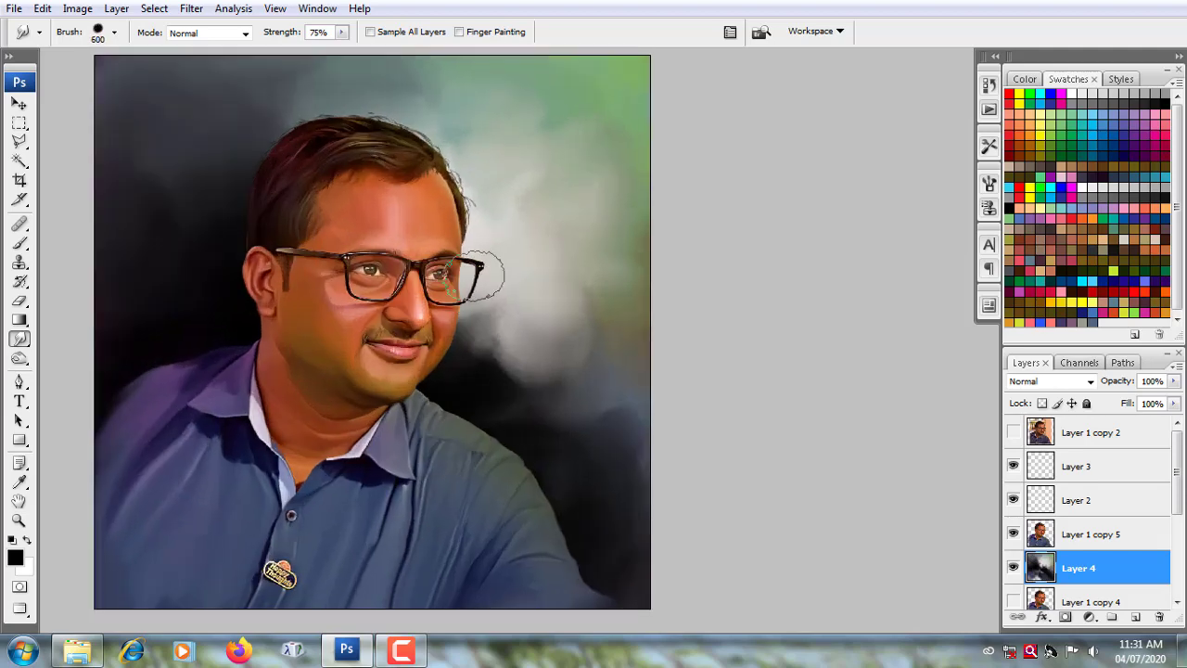
{"action": "key", "text": "bracketright"}
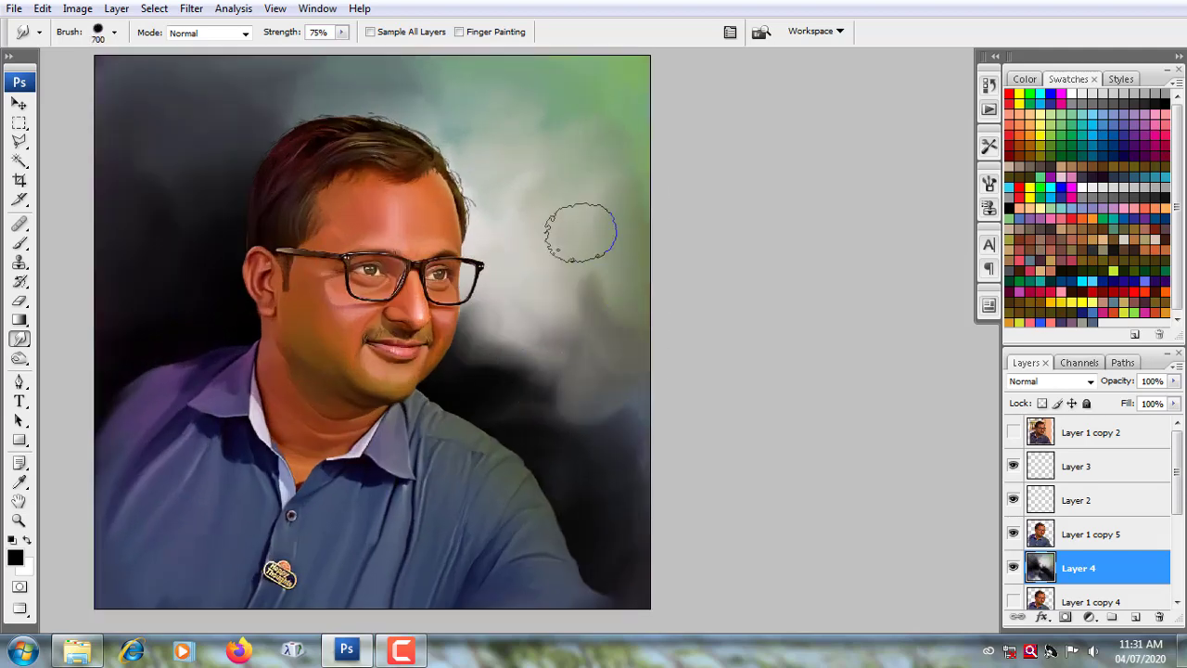
Step: Smudge grey over the dark area beside the shoulder to lighten it
{"action": "left_click_drag", "start_coordinate": [539, 273], "coordinate": [565, 392]}
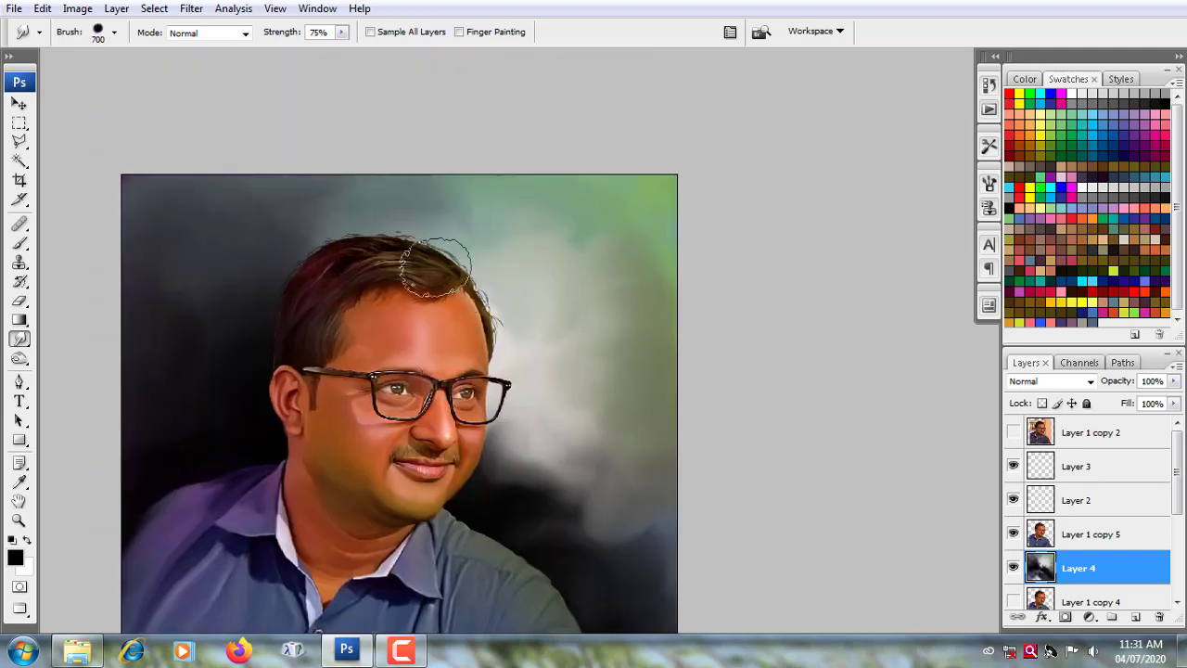
{"action": "left_click_drag", "start_coordinate": [411, 248], "coordinate": [346, 174]}
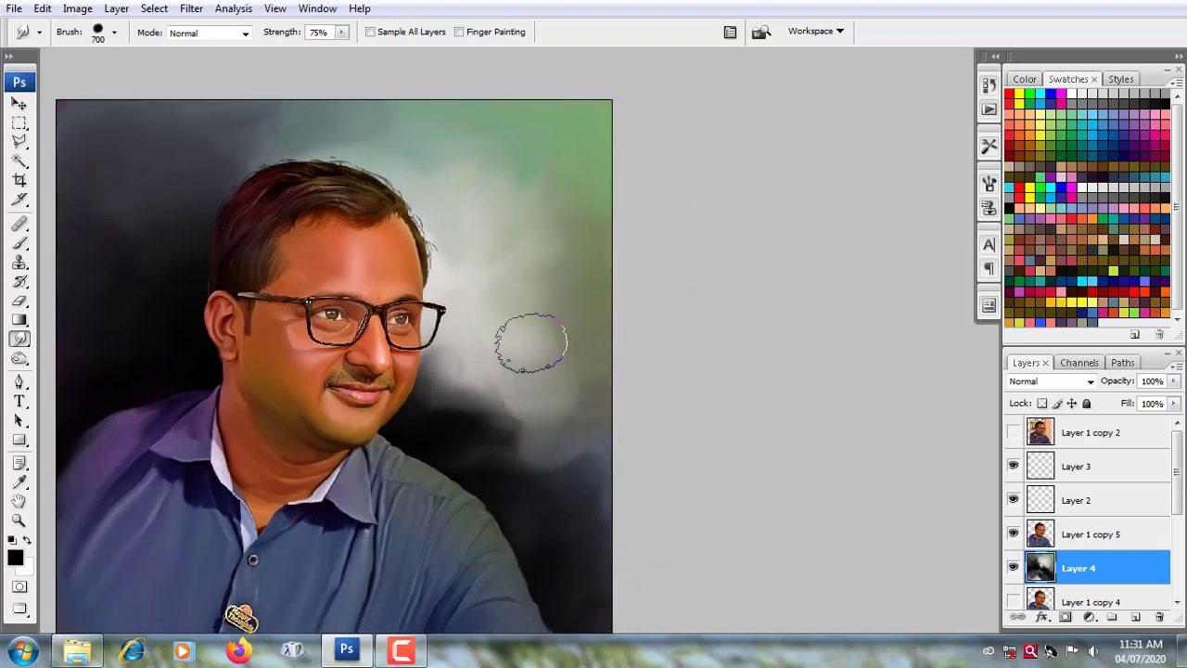
{"action": "left_click_drag", "start_coordinate": [587, 496], "coordinate": [584, 370]}
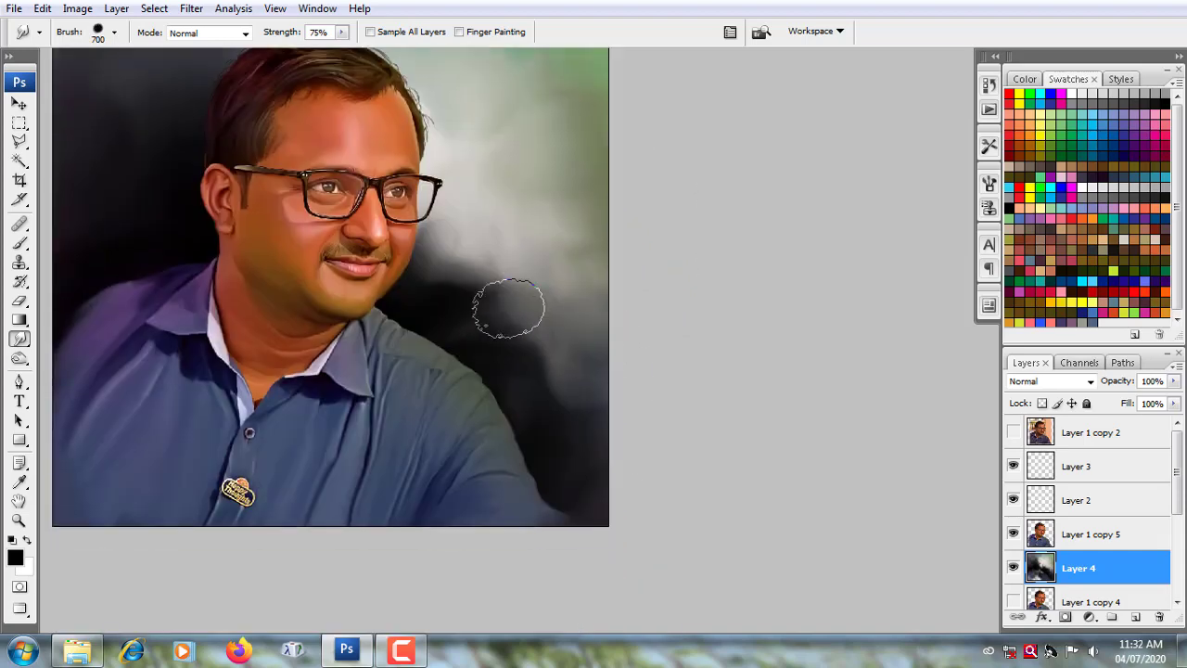
{"action": "key", "text": "bracketright"}
{"action": "left_click_drag", "start_coordinate": [499, 339], "coordinate": [510, 388]}
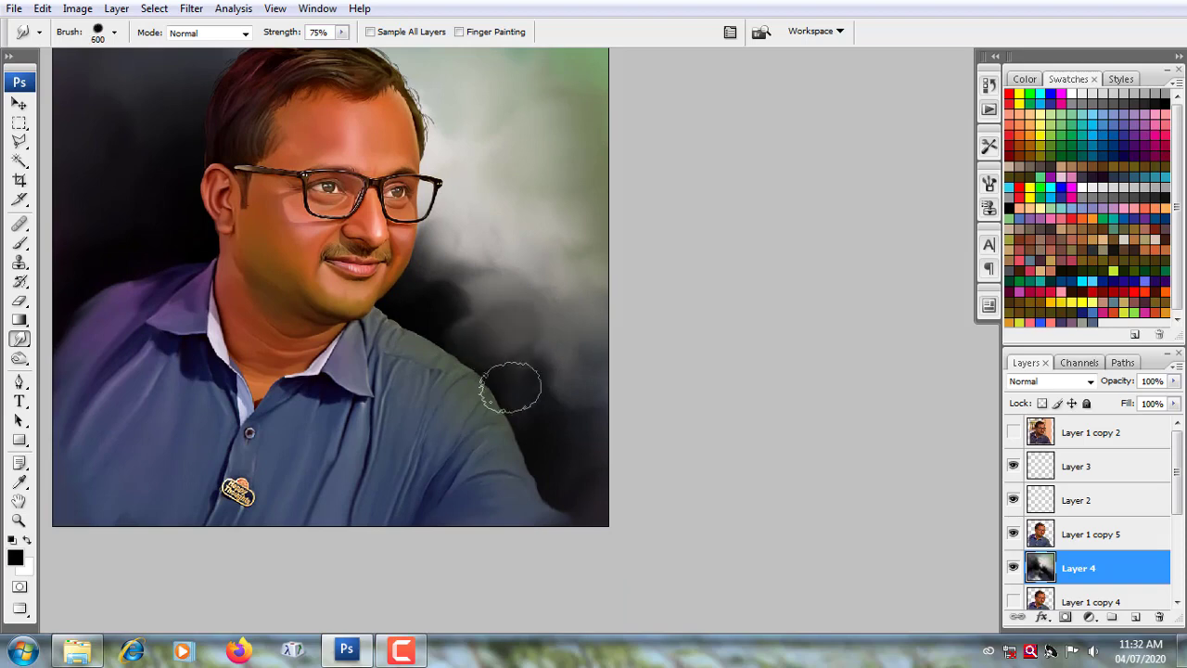
{"action": "left_click_drag", "start_coordinate": [588, 339], "coordinate": [570, 410]}
Step: Blend the remaining dark background near the face and shoulder, then switch to the Move tool
{"action": "key", "text": "bracketright"}
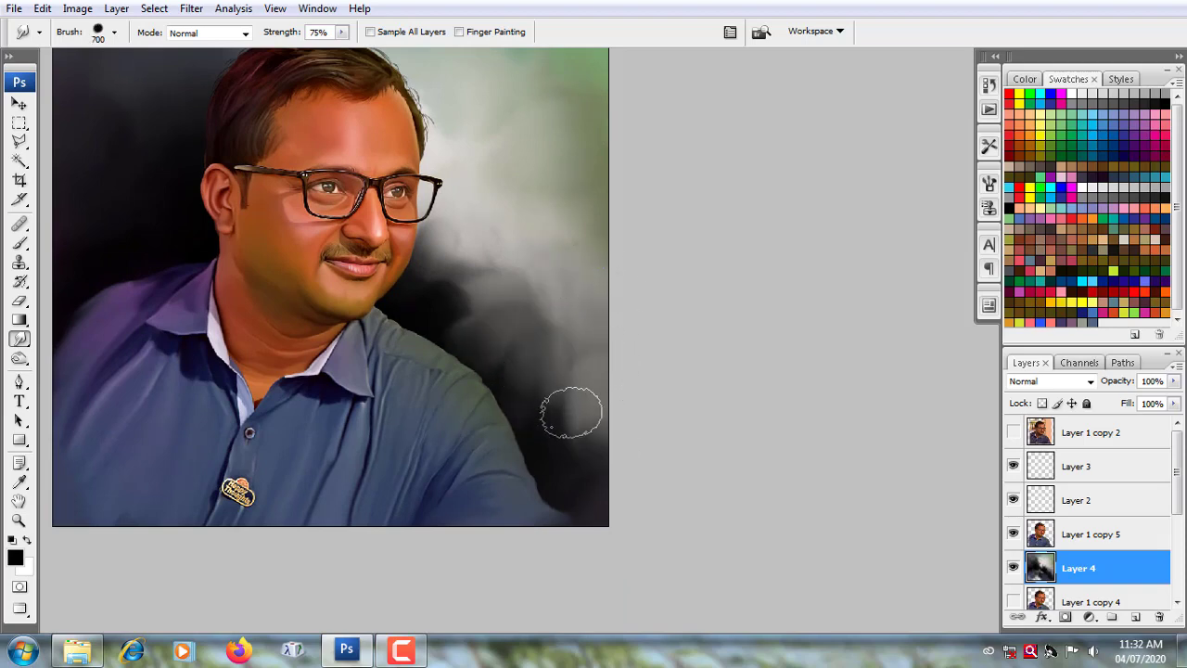
{"action": "scroll", "coordinate": [593, 491], "scroll_direction": "down", "scroll_amount": 2}
{"action": "scroll", "coordinate": [528, 427], "scroll_direction": "up", "scroll_amount": 1}
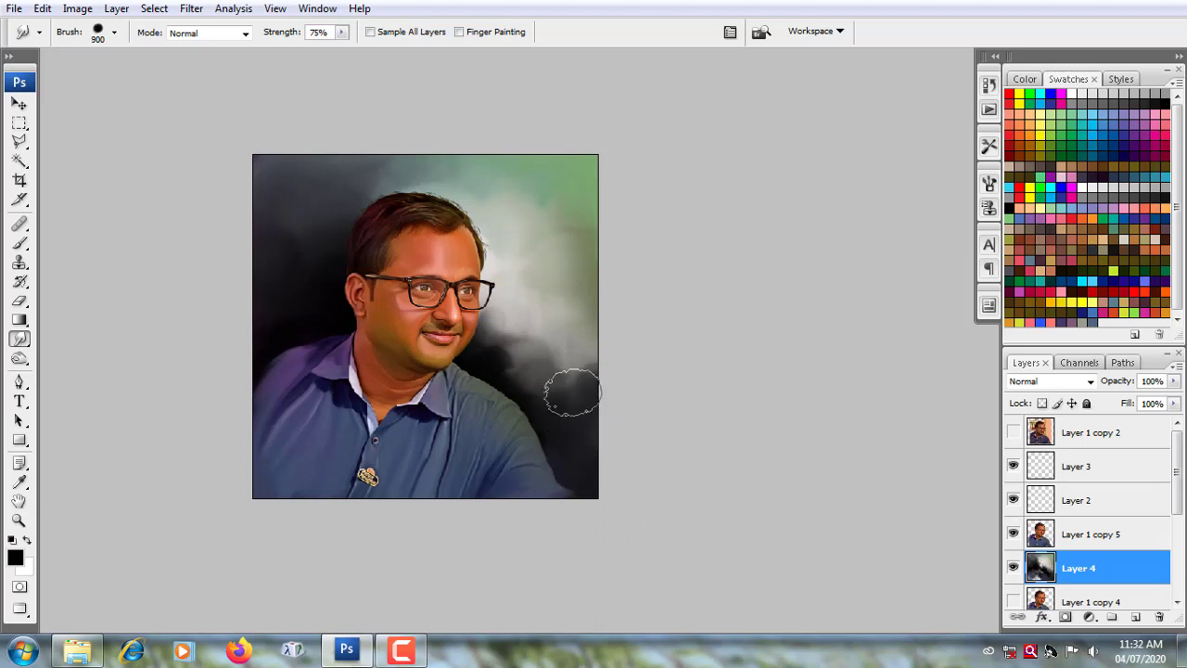
{"action": "mouse_move", "coordinate": [573, 392]}
{"action": "left_mouse_down"}
{"action": "mouse_move", "coordinate": [504, 371]}
{"action": "mouse_move", "coordinate": [519, 342]}
{"action": "mouse_move", "coordinate": [574, 387]}
{"action": "left_mouse_up"}
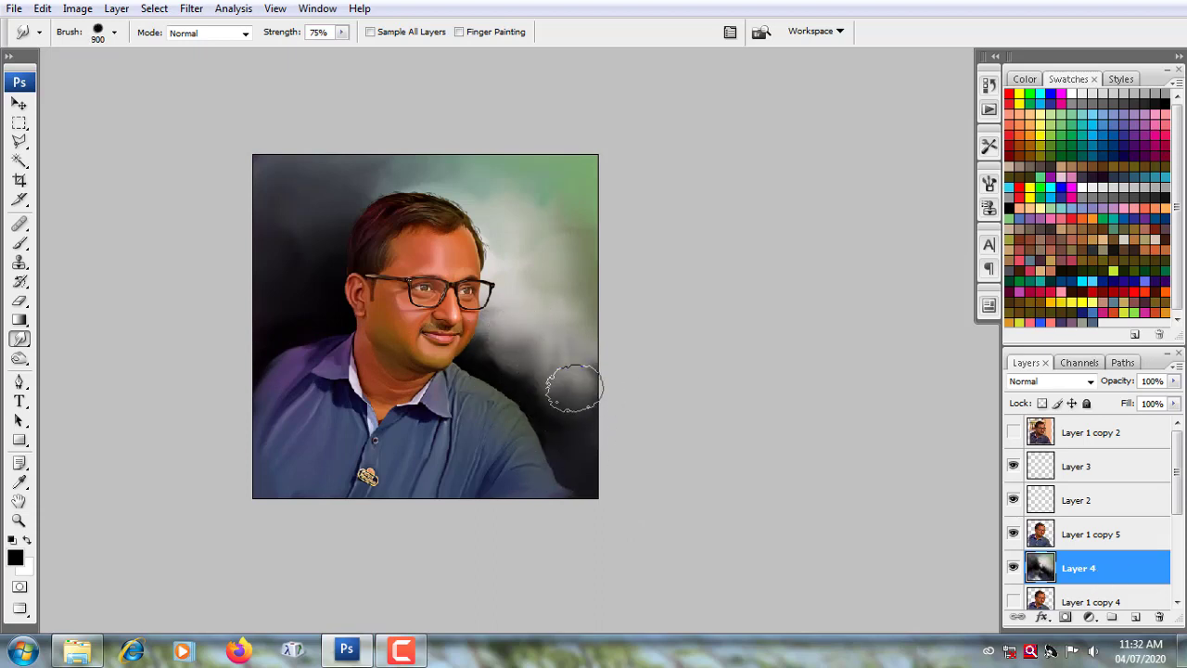
{"action": "mouse_move", "coordinate": [598, 429]}
{"action": "left_mouse_down"}
{"action": "mouse_move", "coordinate": [538, 418]}
{"action": "mouse_move", "coordinate": [532, 377]}
{"action": "mouse_move", "coordinate": [576, 445]}
{"action": "left_mouse_up"}
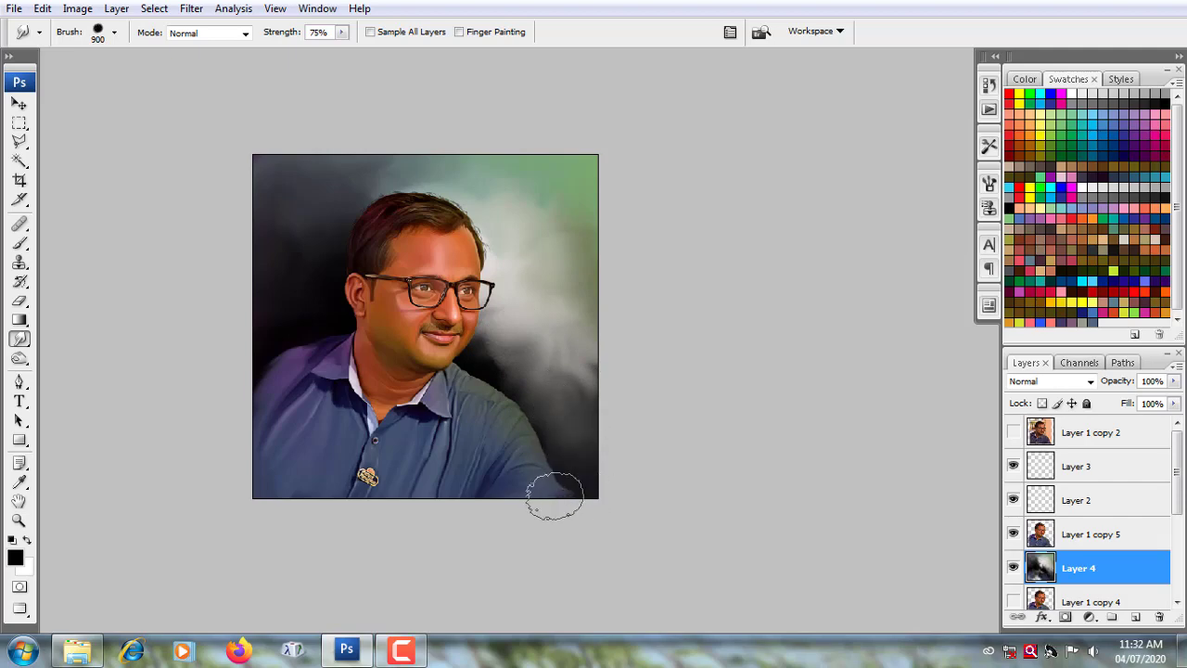
{"action": "key", "text": "ctrl+plus"}
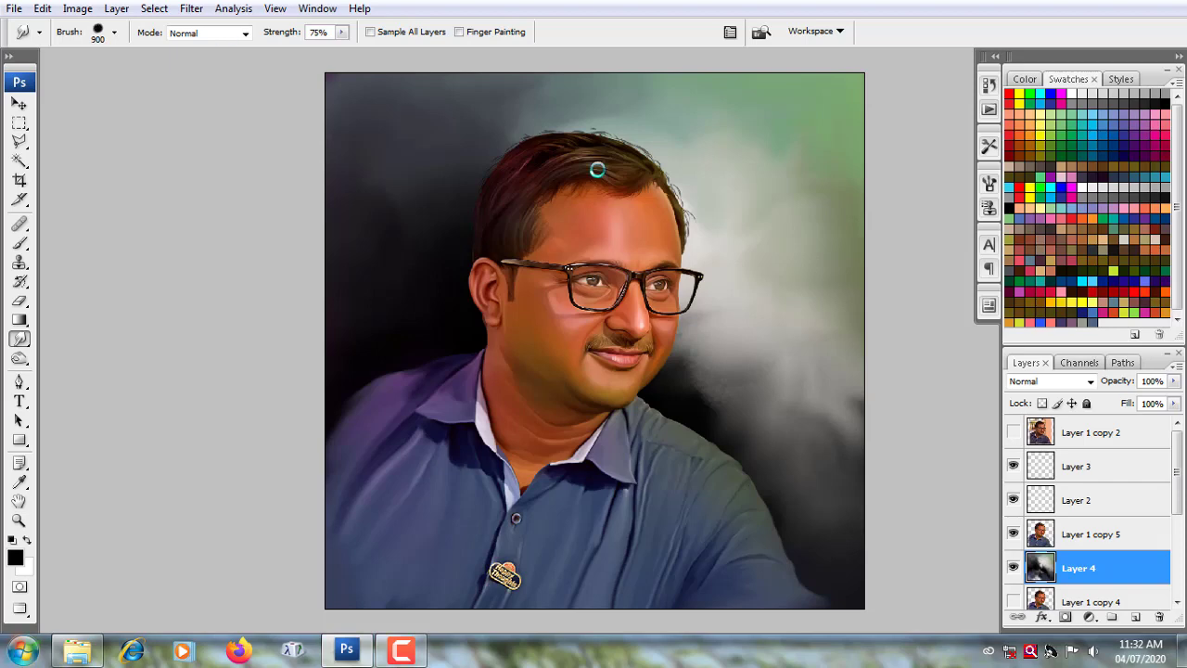
{"action": "left_click", "coordinate": [14, 106]}
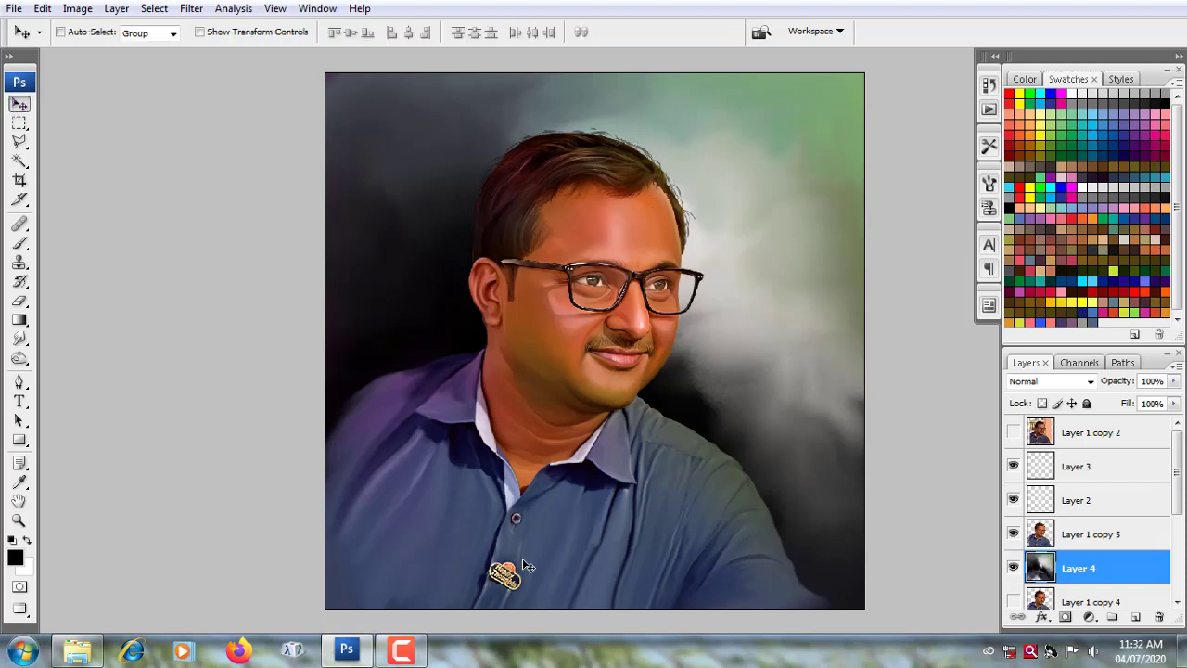
Step: Hide the panels and zoom in to inspect the forehead, glasses and mouth
{"action": "key", "text": "ctrl+plus"}
{"action": "key", "text": "Tab"}
{"action": "left_click_drag", "start_coordinate": [575, 408], "coordinate": [489, 479]}
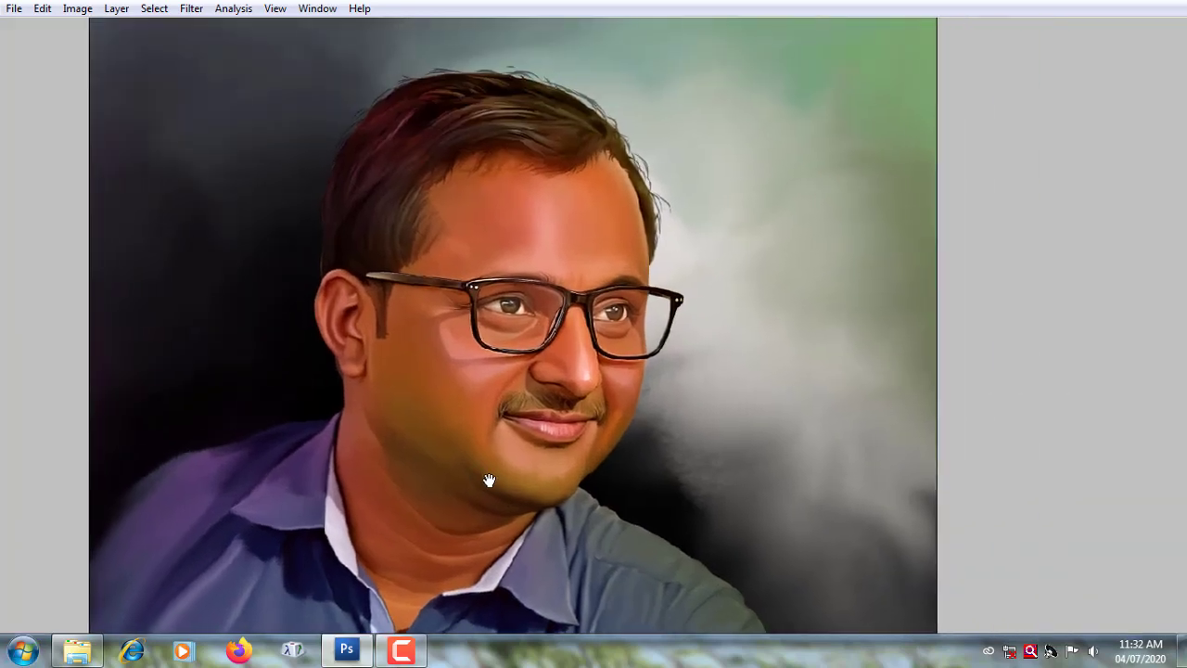
{"action": "scroll", "coordinate": [477, 397], "scroll_direction": "up", "scroll_amount": 1}
{"action": "left_click_drag", "start_coordinate": [481, 371], "coordinate": [511, 583]}
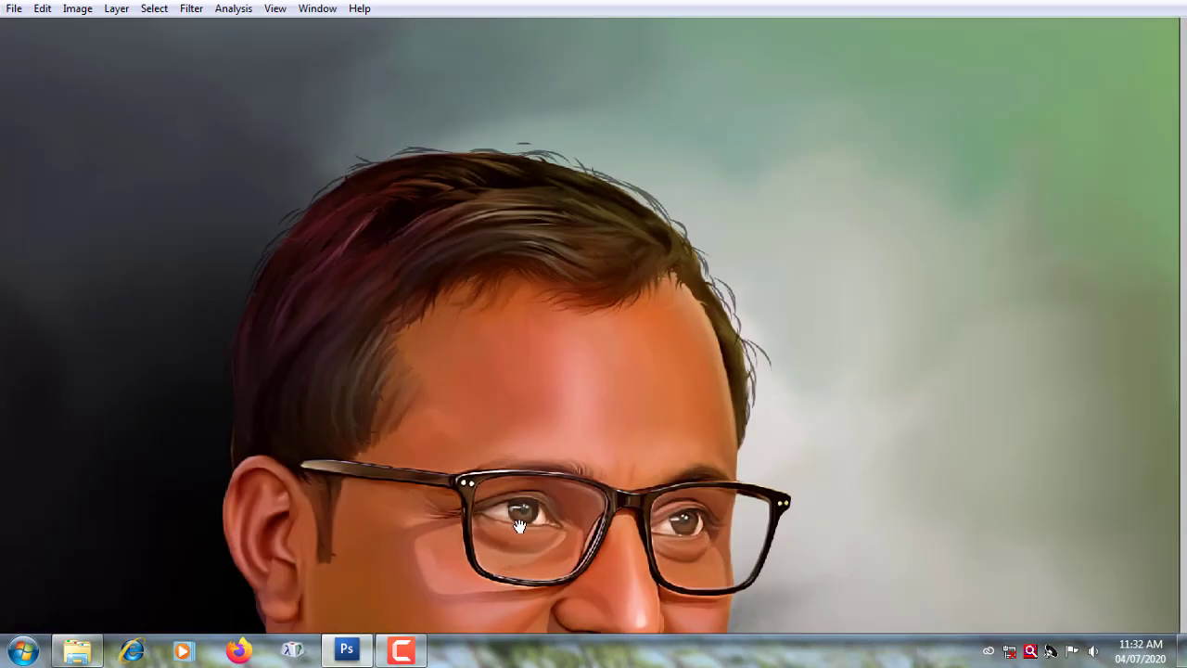
{"action": "left_click_drag", "start_coordinate": [519, 526], "coordinate": [494, 374]}
{"action": "left_click_drag", "start_coordinate": [469, 515], "coordinate": [466, 332]}
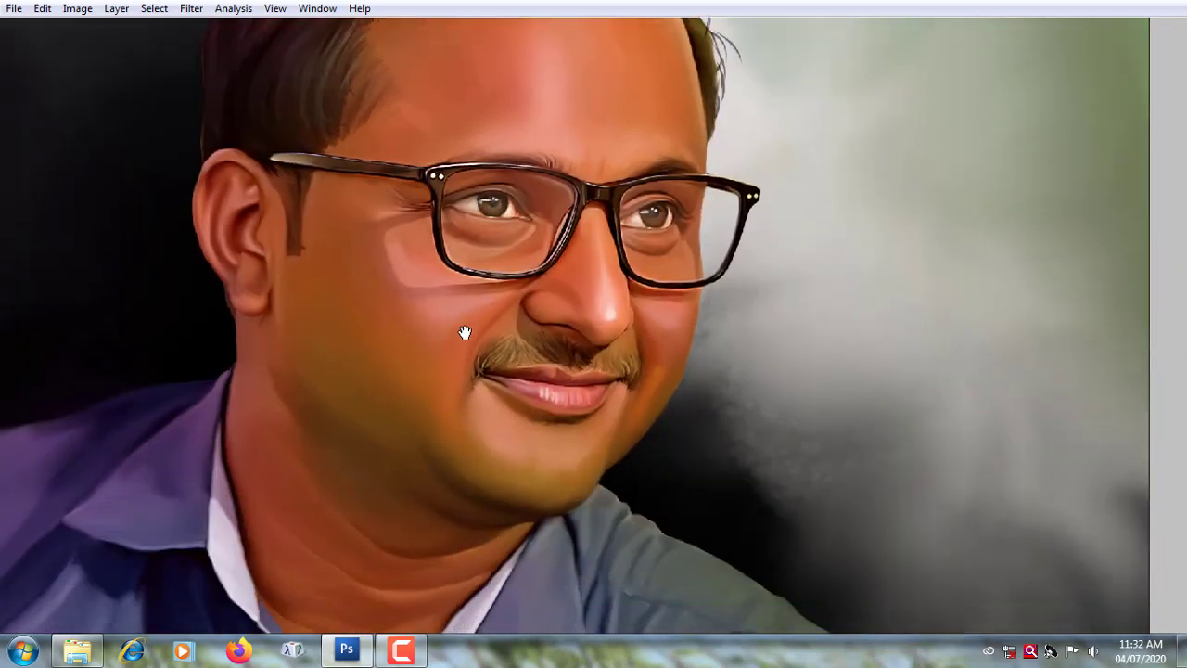
Step: Pan across the lower face to review its painted details
{"action": "scroll", "coordinate": [451, 463], "scroll_direction": "down", "scroll_amount": 1}
{"action": "scroll", "coordinate": [452, 463], "scroll_direction": "up", "scroll_amount": 1}
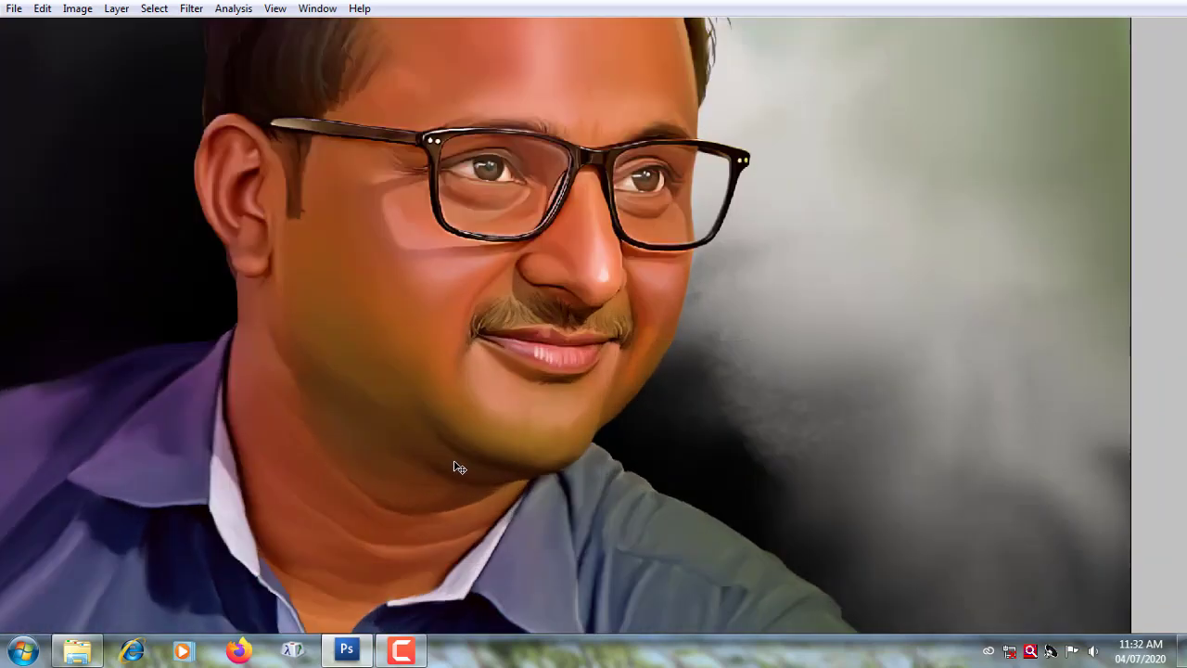
{"action": "left_click_drag", "start_coordinate": [455, 464], "coordinate": [519, 527]}
{"action": "scroll", "coordinate": [513, 520], "scroll_direction": "down", "scroll_amount": 3}
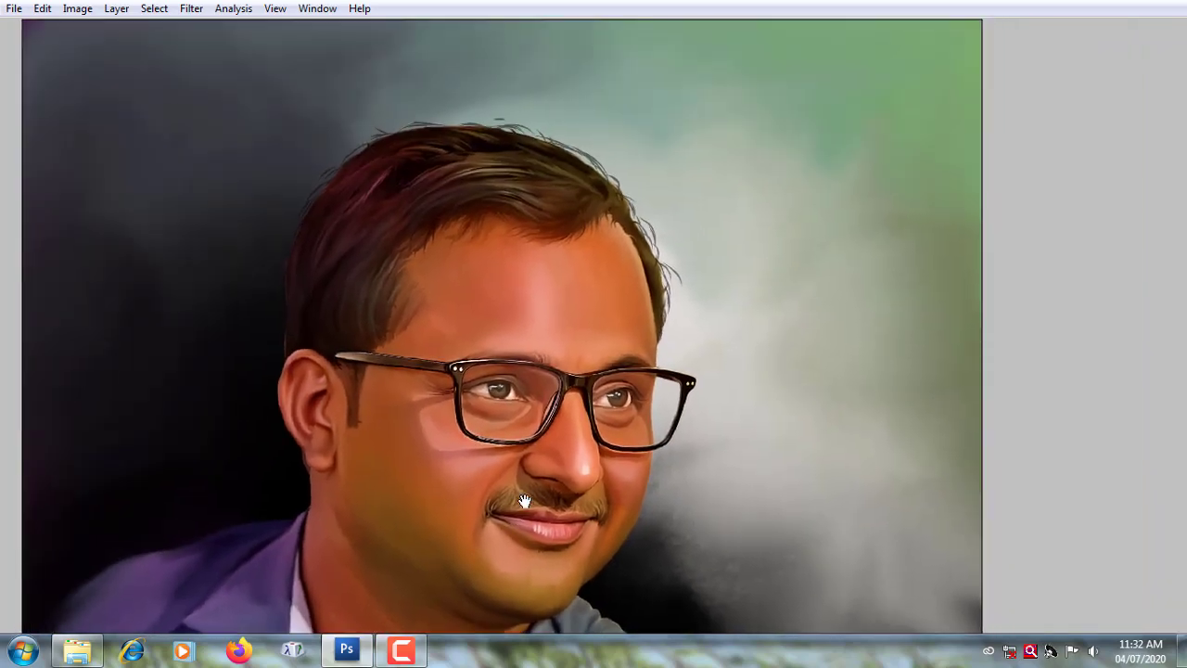
{"action": "scroll", "coordinate": [521, 500], "scroll_direction": "up", "scroll_amount": 3}
{"action": "left_click_drag", "start_coordinate": [524, 503], "coordinate": [525, 355]}
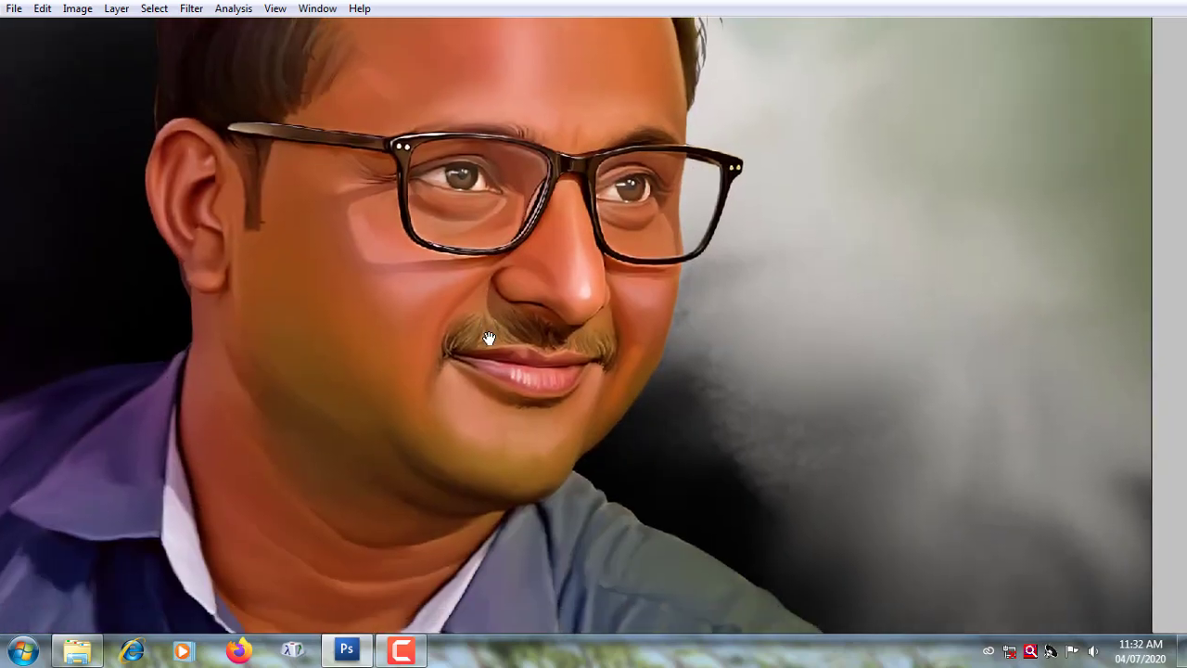
Step: Zoom in on the chin, then zoom back out to view the whole finished portrait
{"action": "scroll", "coordinate": [471, 387], "scroll_direction": "up", "scroll_amount": 1}
{"action": "scroll", "coordinate": [439, 353], "scroll_direction": "up", "scroll_amount": 1}
{"action": "scroll", "coordinate": [472, 454], "scroll_direction": "up", "scroll_amount": 1}
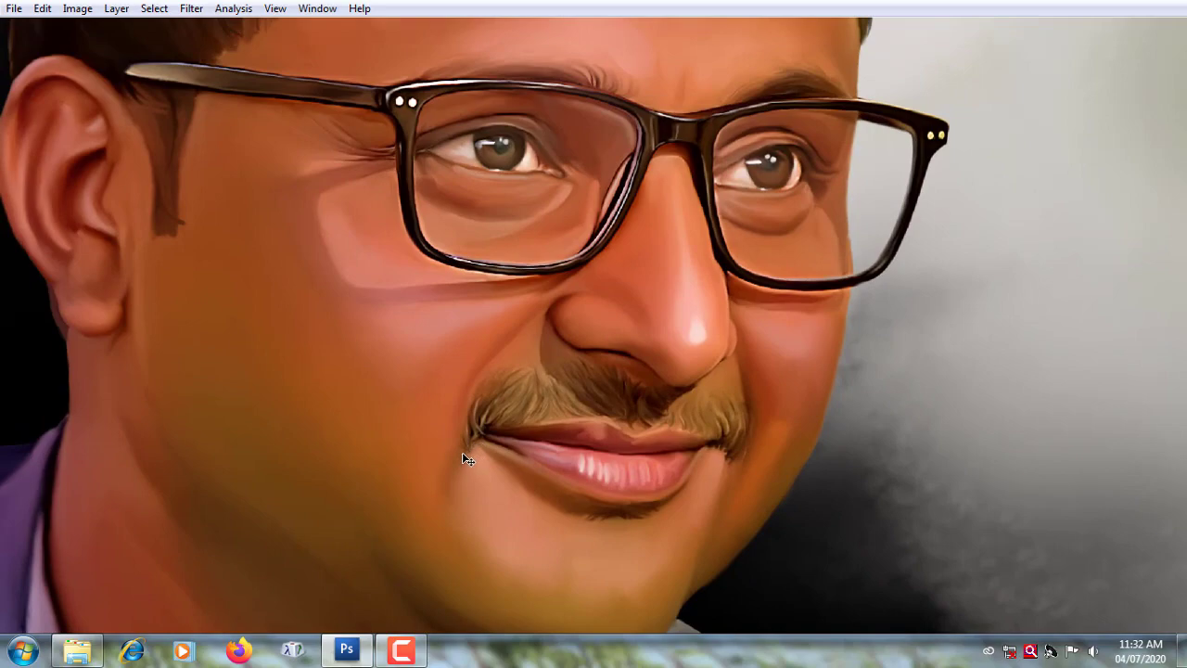
{"action": "scroll", "coordinate": [466, 458], "scroll_direction": "up", "scroll_amount": 2}
{"action": "scroll", "coordinate": [532, 472], "scroll_direction": "up", "scroll_amount": 1}
{"action": "left_click_drag", "start_coordinate": [469, 498], "coordinate": [430, 172]}
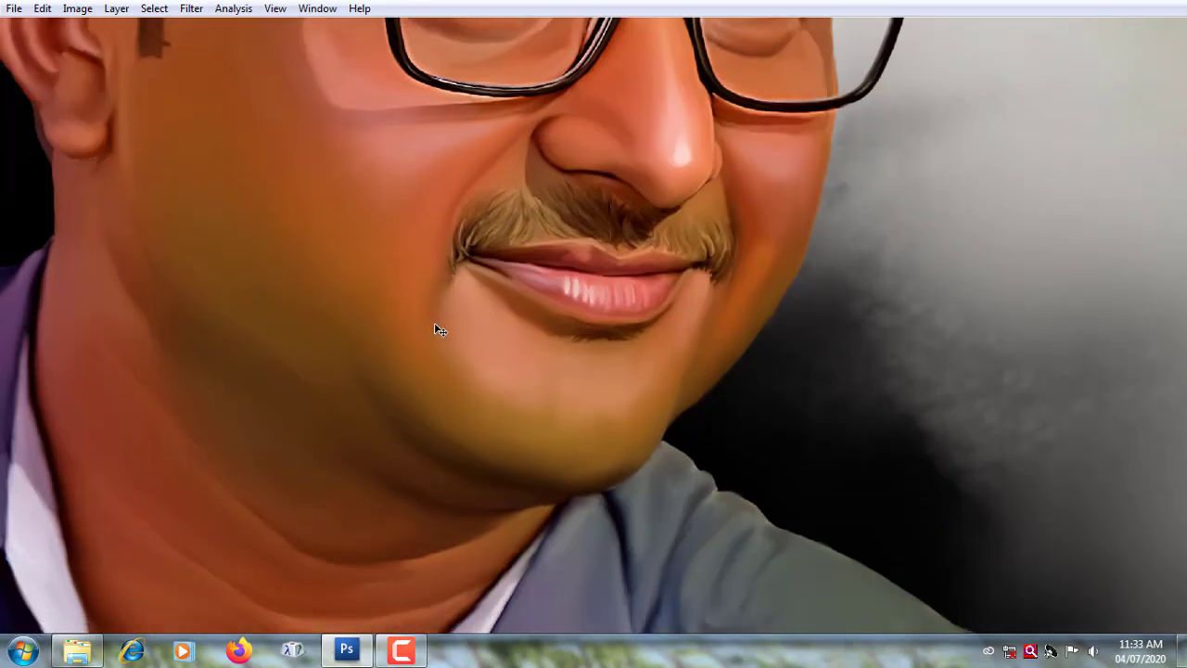
{"action": "scroll", "coordinate": [438, 338], "scroll_direction": "down", "scroll_amount": 2}
{"action": "scroll", "coordinate": [440, 345], "scroll_direction": "down", "scroll_amount": 1}
{"action": "scroll", "coordinate": [456, 395], "scroll_direction": "down", "scroll_amount": 1}
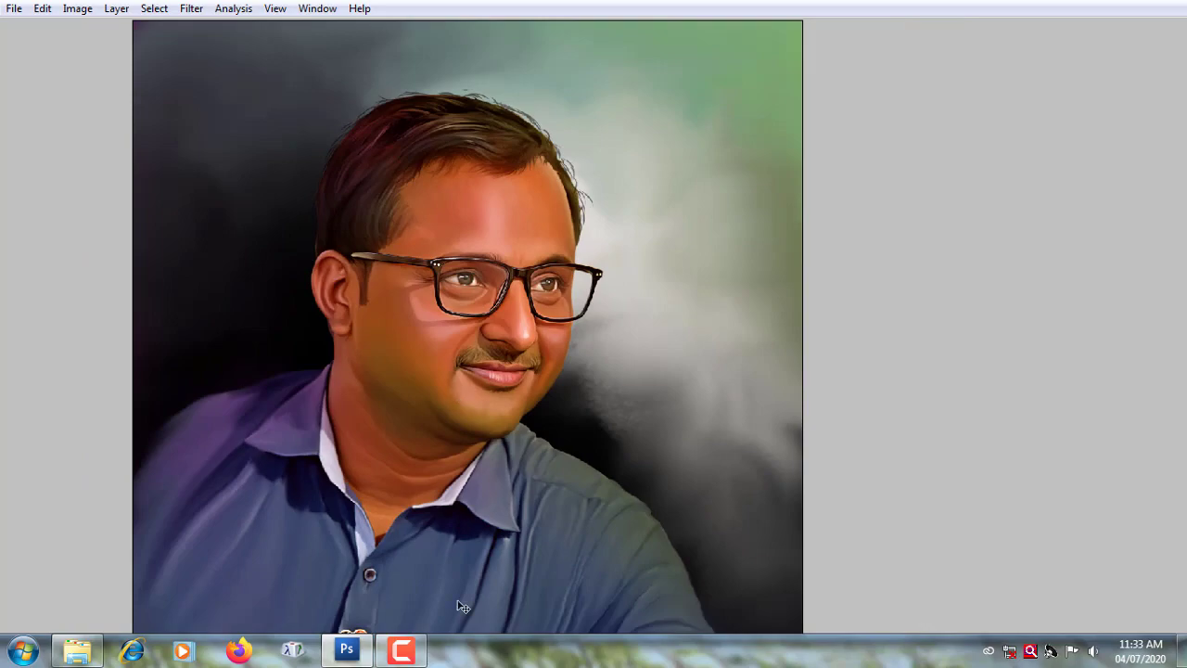
{"action": "left_click", "coordinate": [405, 653]}
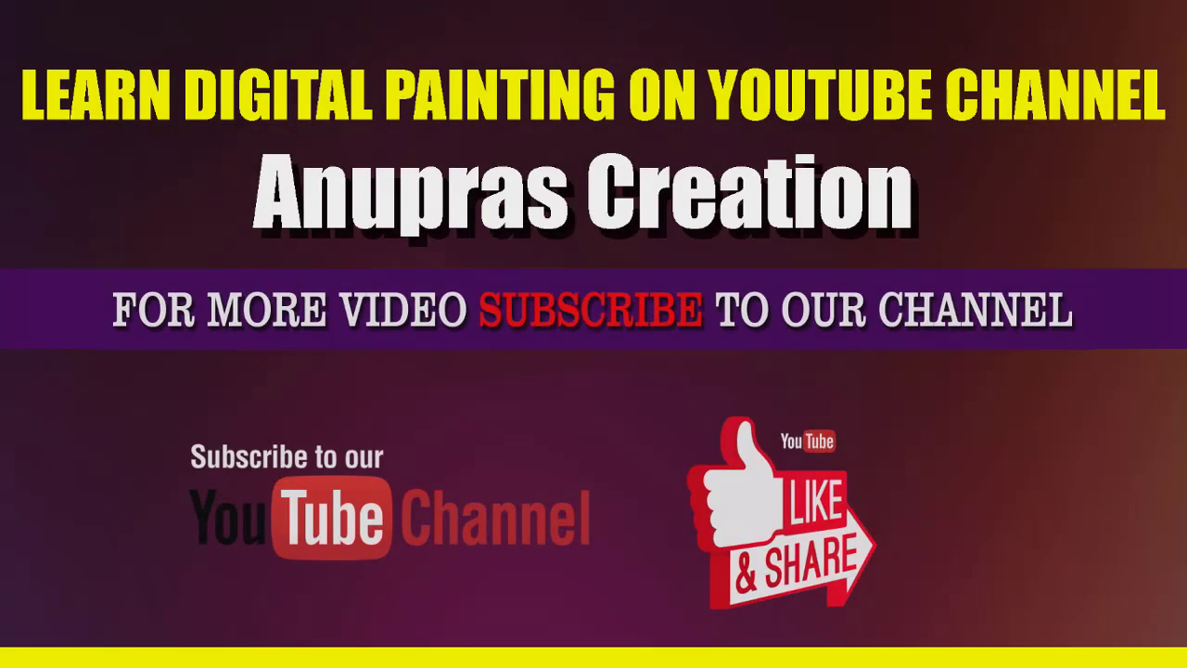